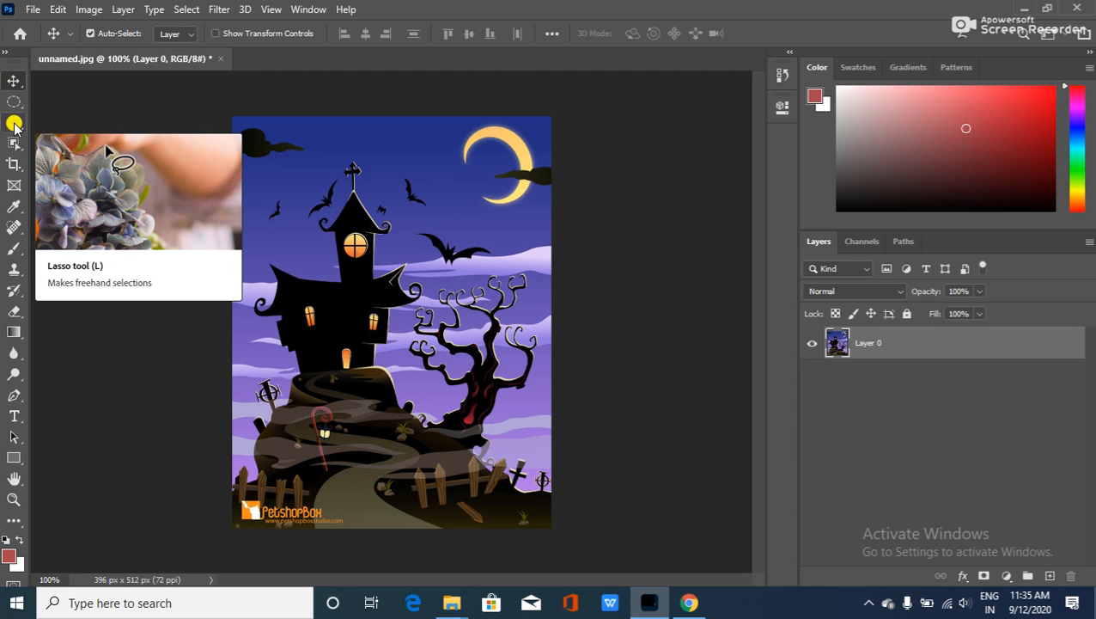
{"action": "left_click_drag", "start_coordinate": [13, 123], "coordinate": [92, 123]}
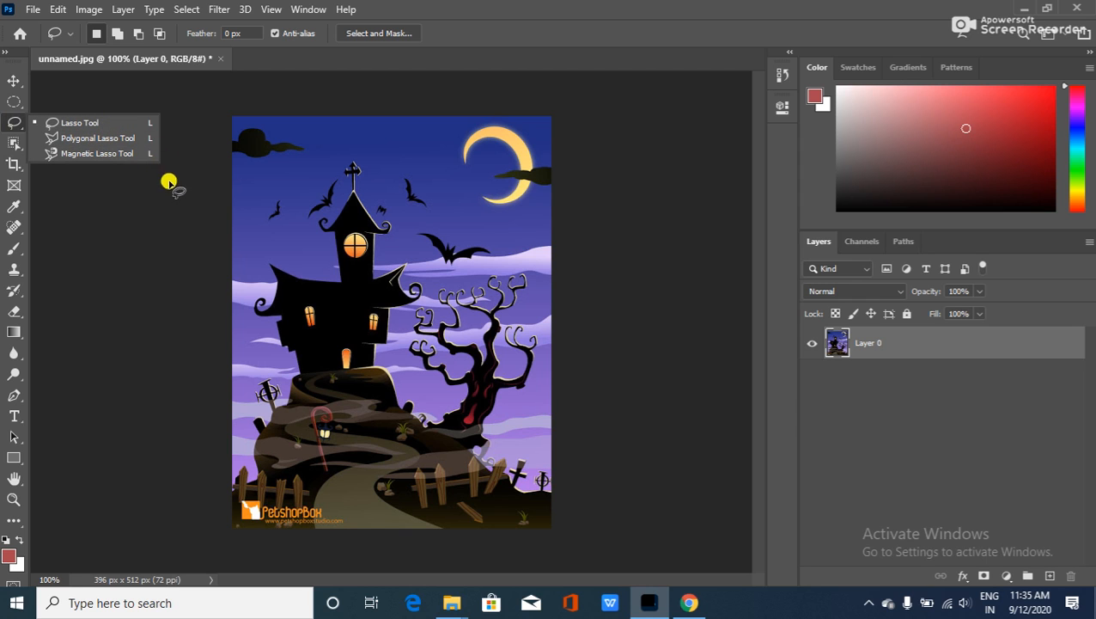
{"action": "left_click", "coordinate": [189, 120]}
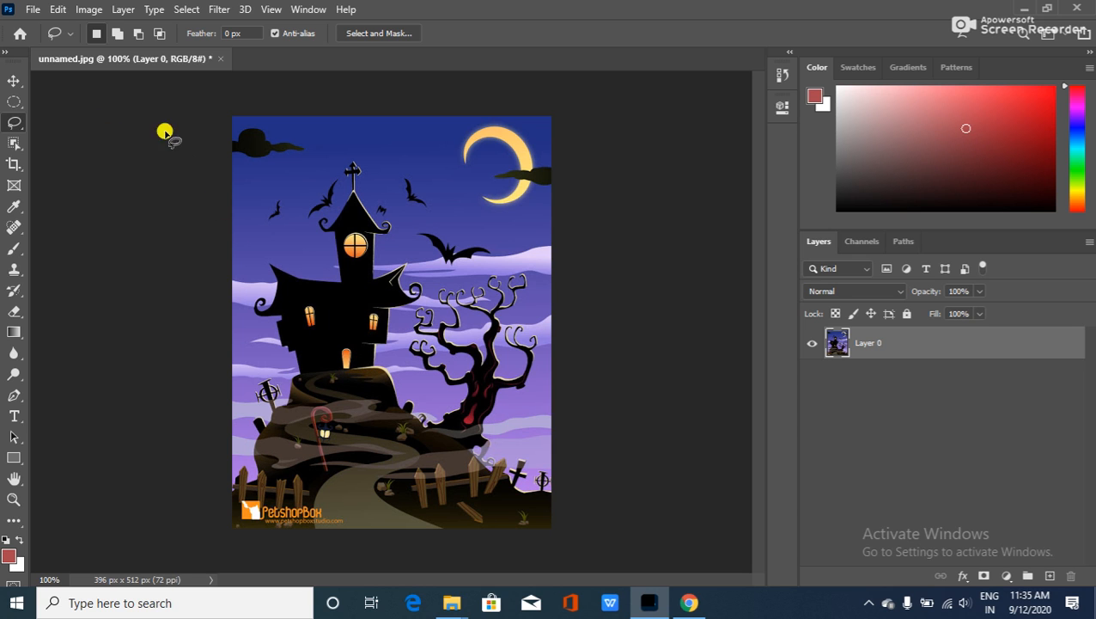
Create a new 1920 x 1280 px document at 300 pixels/inch, in RGB colour with a white background.
{"action": "left_click", "coordinate": [32, 10]}
{"action": "left_click", "coordinate": [34, 11]}
{"action": "key", "text": "ctrl+n"}
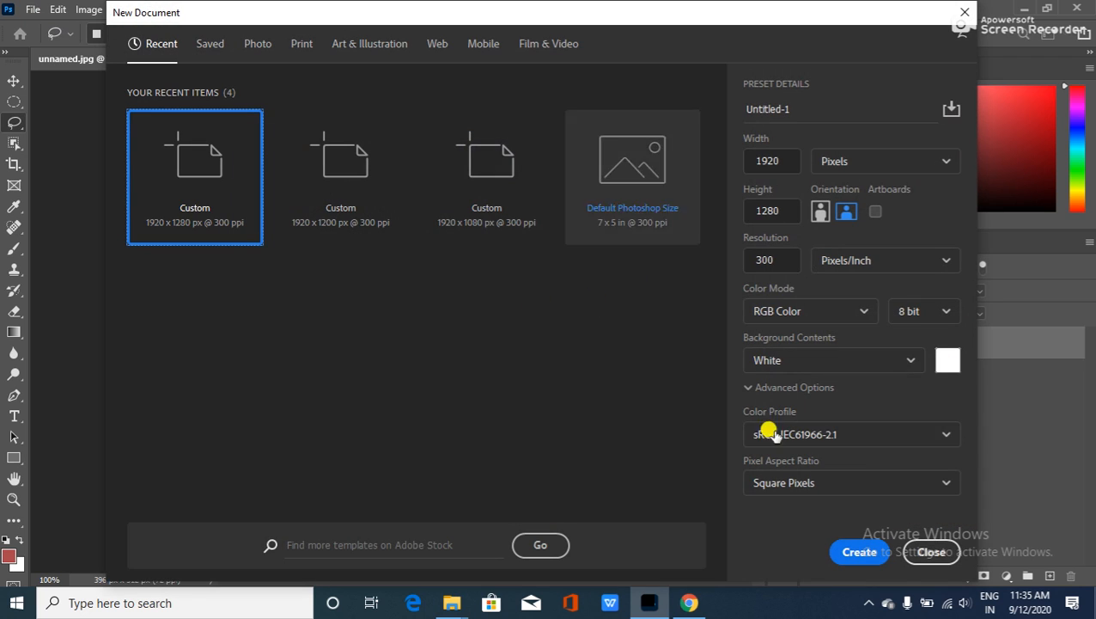
{"action": "left_click", "coordinate": [857, 551]}
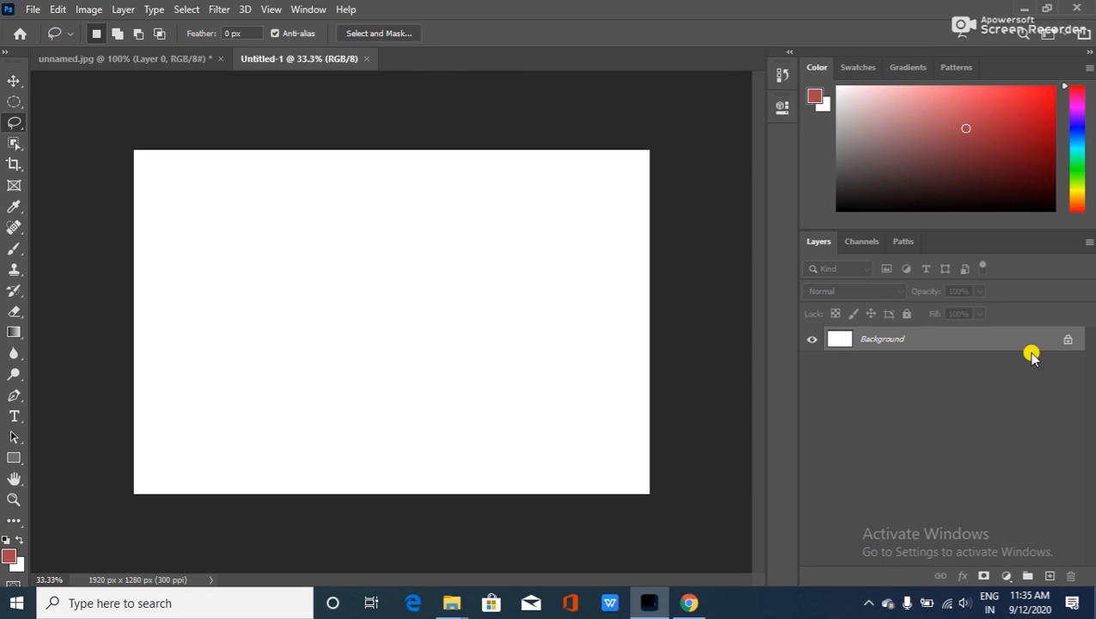
Convert the locked white Background into a regular layer named Layer 0.
{"action": "double_click", "coordinate": [1017, 337]}
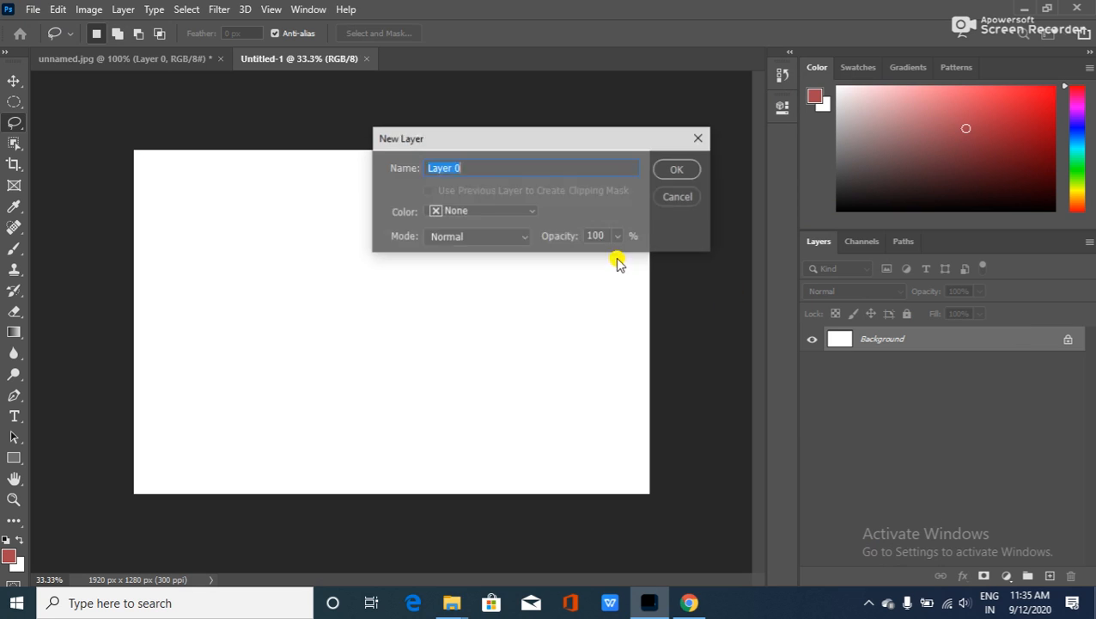
{"action": "left_click", "coordinate": [700, 138]}
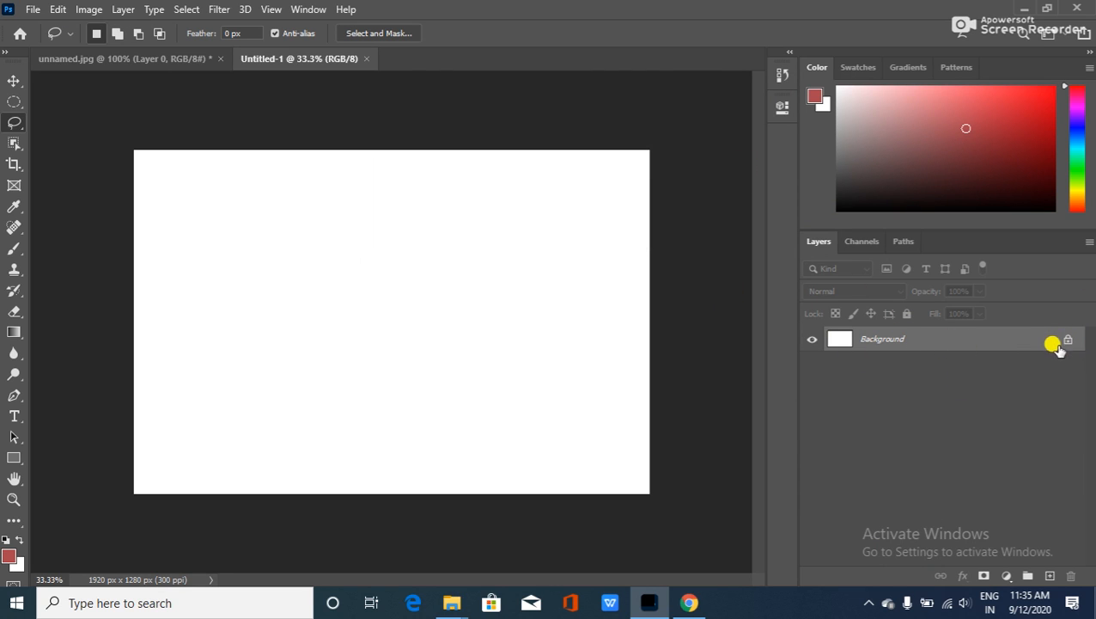
{"action": "double_click", "coordinate": [984, 338]}
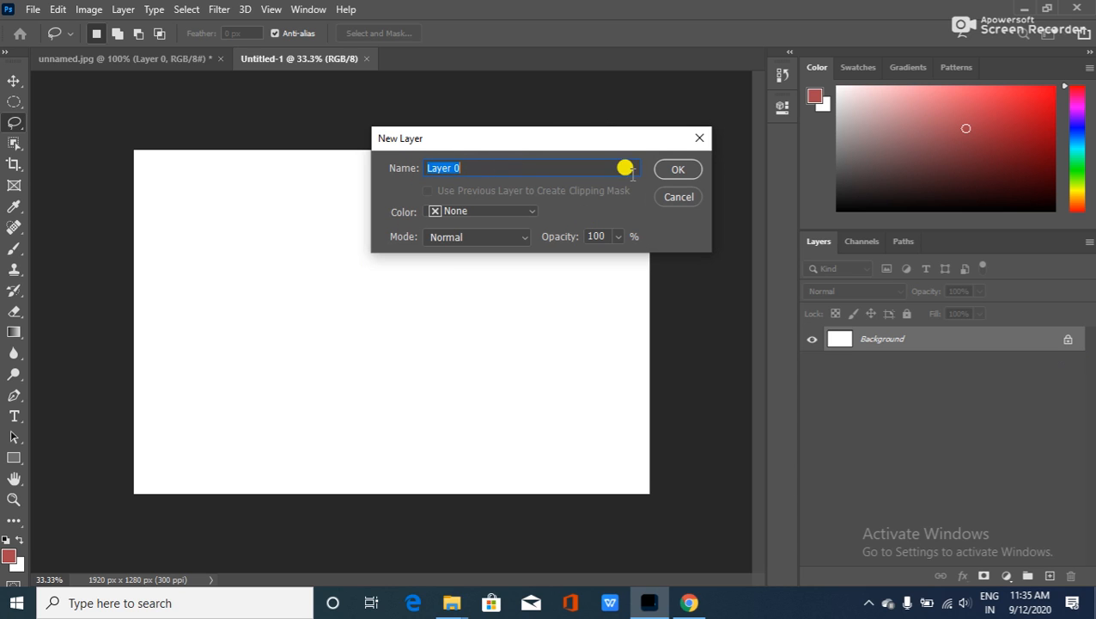
{"action": "left_click", "coordinate": [691, 173]}
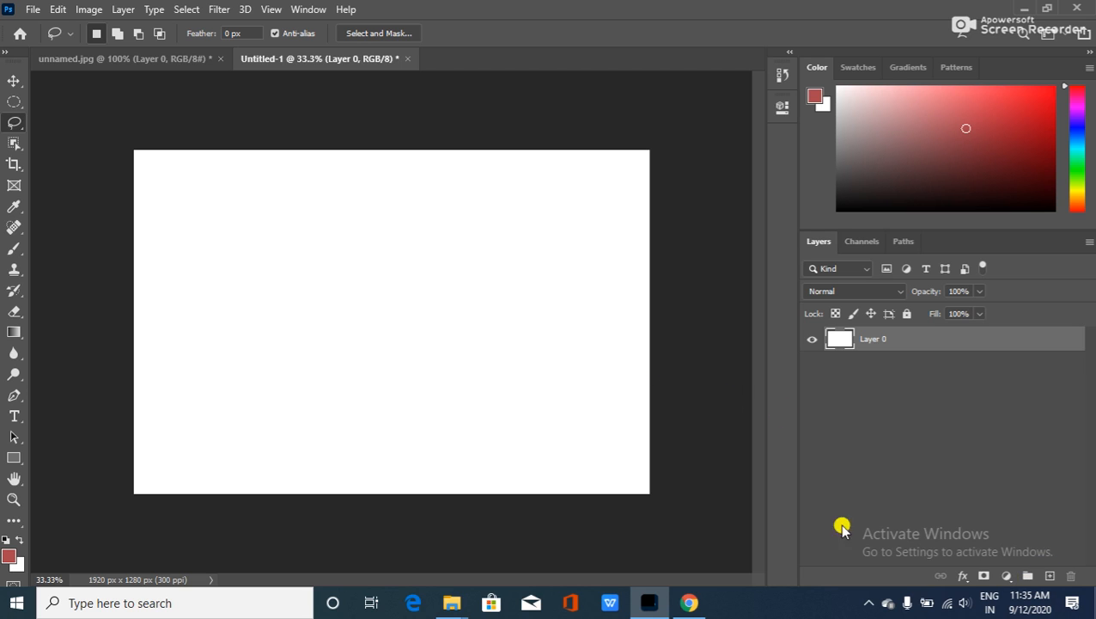
Add an empty layer above Layer 0 and draw a circular marquee selection near the centre of the canvas.
{"action": "left_click", "coordinate": [1048, 575]}
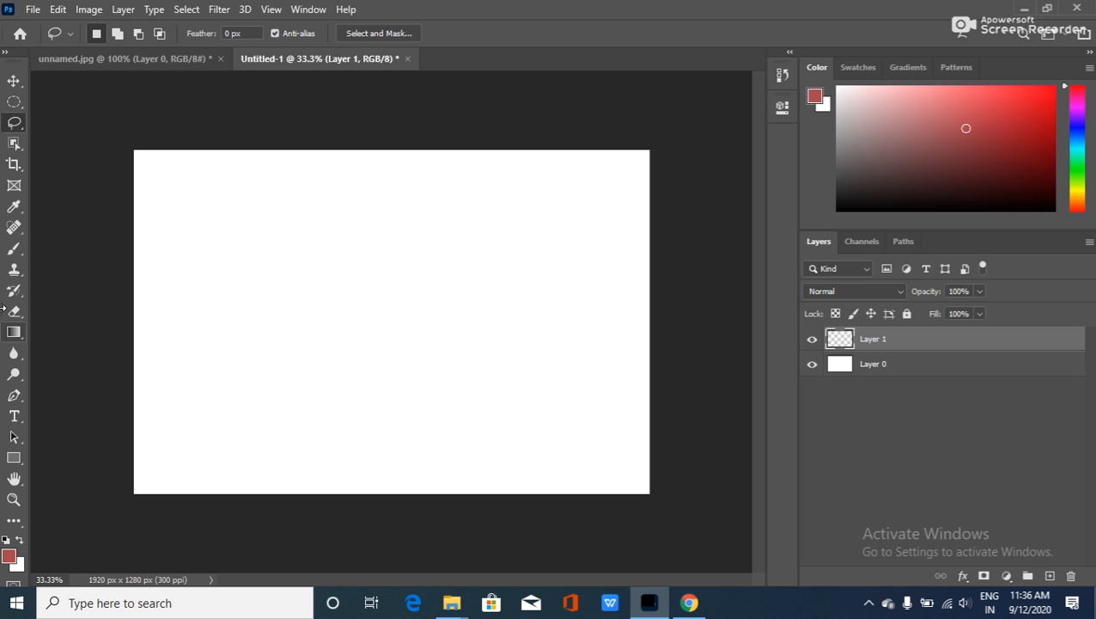
{"action": "left_click", "coordinate": [15, 102]}
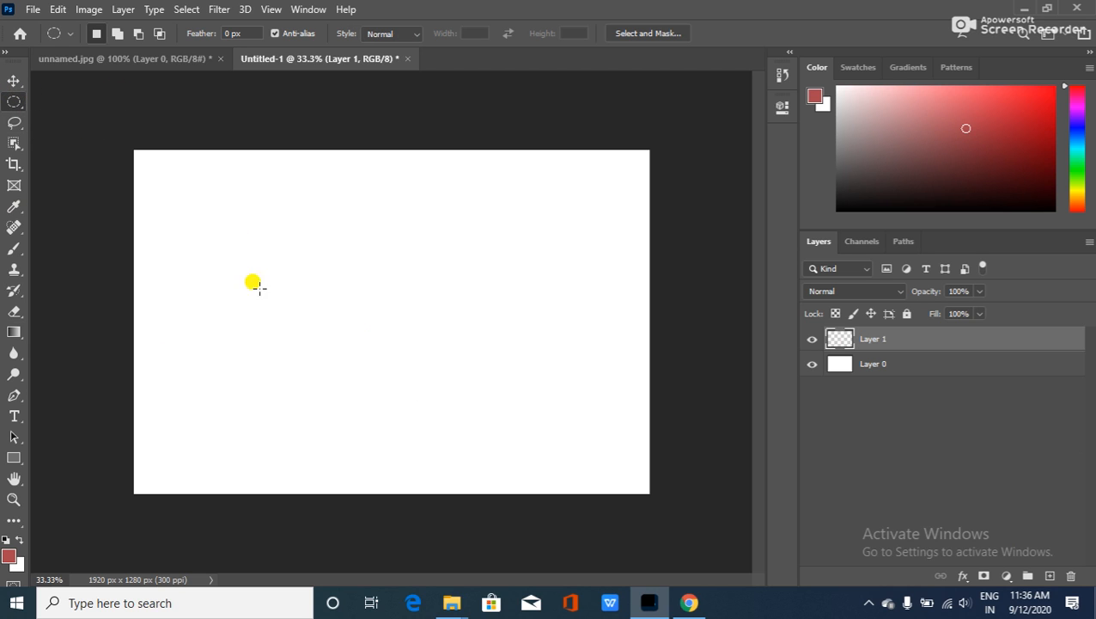
{"action": "left_click_drag", "start_coordinate": [333, 259], "coordinate": [509, 429]}
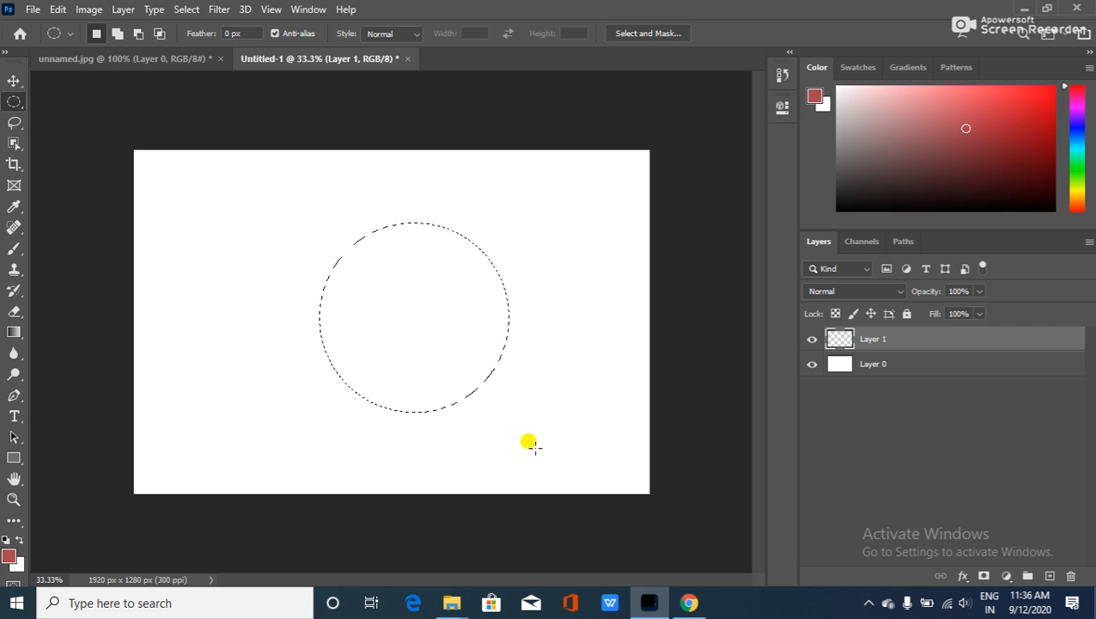
Set the foreground colour to bright yellow, fill the circular selection with it and deselect.
{"action": "left_click", "coordinate": [8, 555]}
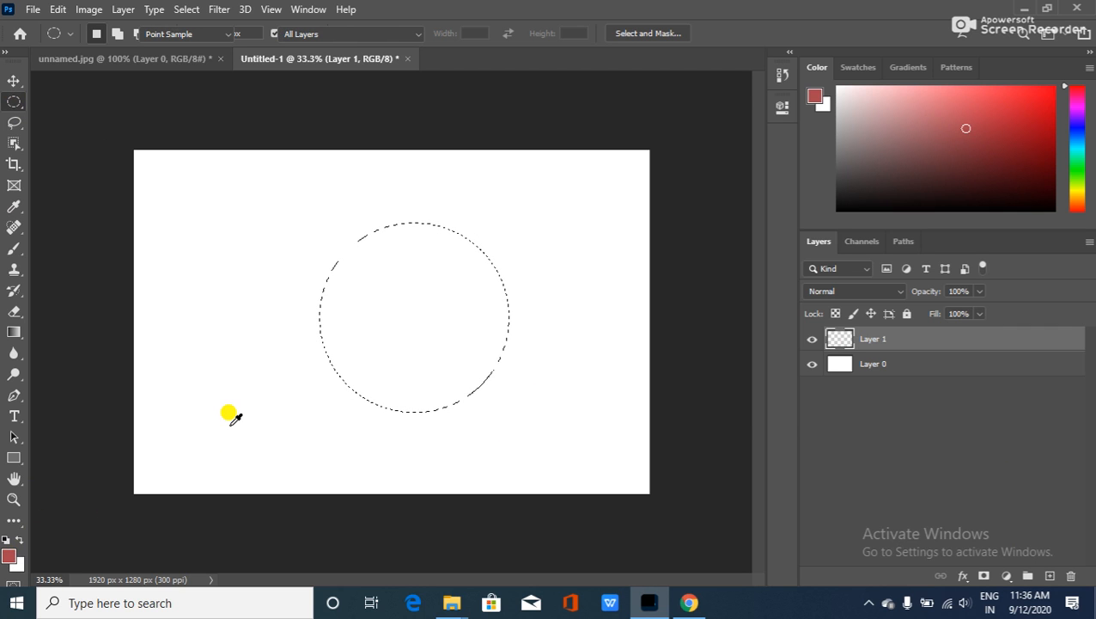
{"action": "left_click", "coordinate": [889, 313]}
{"action": "left_click", "coordinate": [867, 191]}
{"action": "left_click_drag", "start_coordinate": [867, 191], "coordinate": [877, 143]}
{"action": "left_click", "coordinate": [1023, 134]}
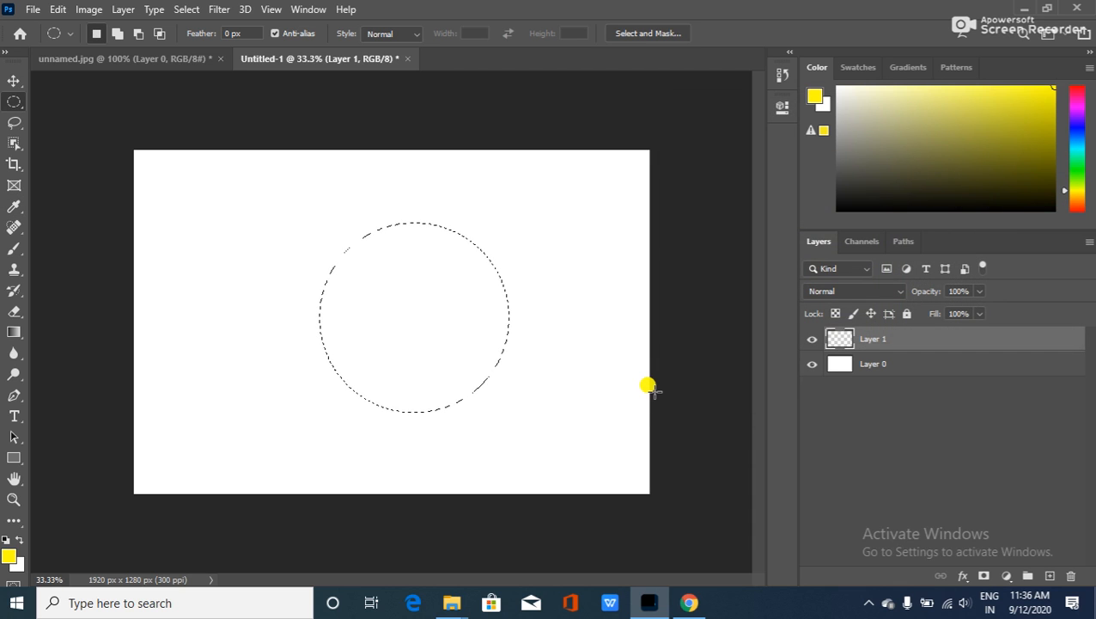
{"action": "key", "text": "alt+BackSpace"}
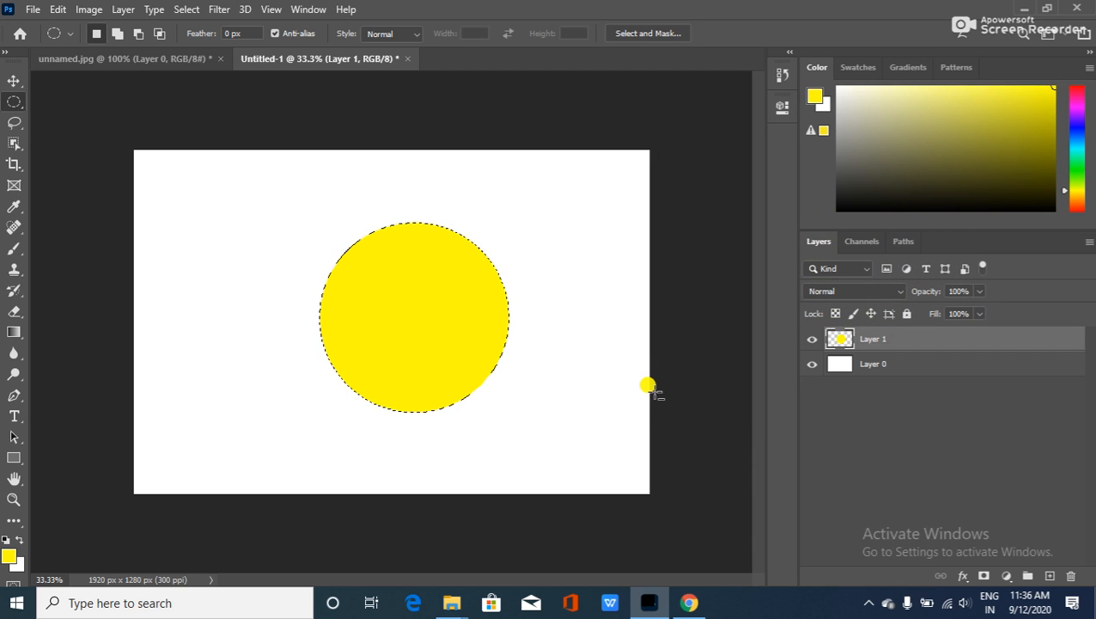
{"action": "scroll", "coordinate": [443, 400], "scroll_direction": "up", "scroll_amount": 3}
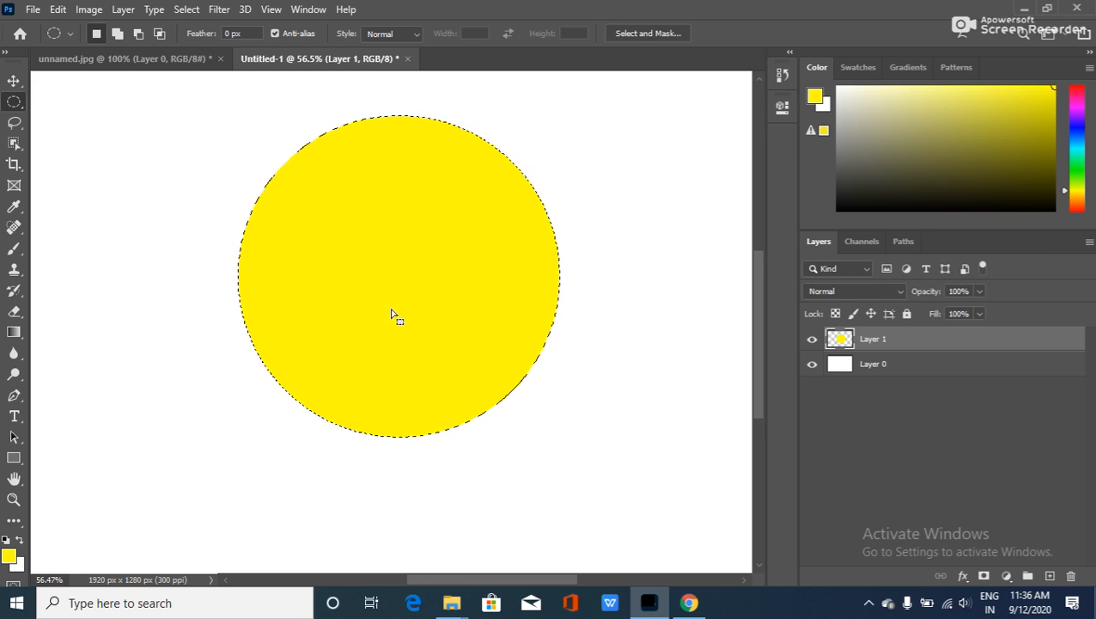
{"action": "scroll", "coordinate": [391, 316], "scroll_direction": "down", "scroll_amount": 2}
{"action": "key", "text": "space"}
{"action": "left_click_drag", "start_coordinate": [396, 312], "coordinate": [421, 319]}
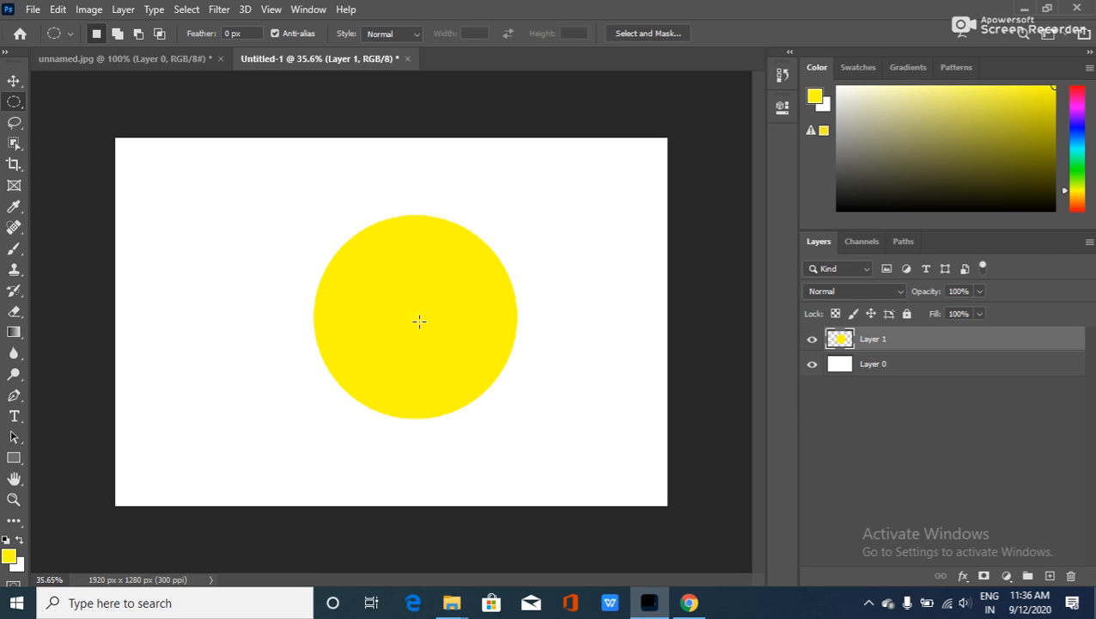
Move the yellow circle horizontally into the right half of the canvas.
{"action": "key", "text": "v"}
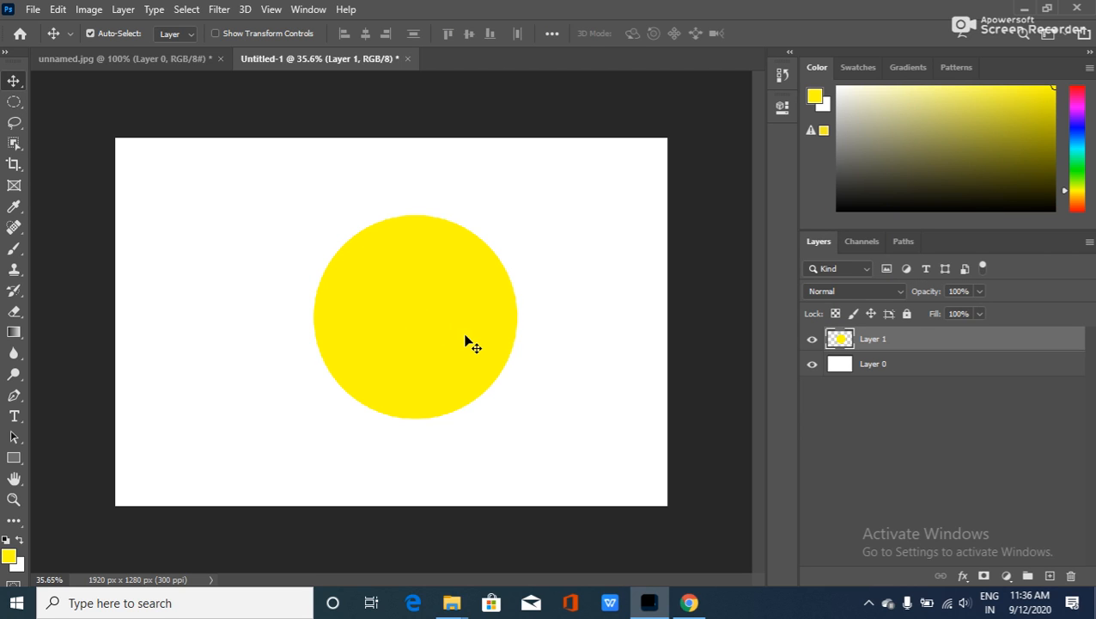
{"action": "key", "text": "Right"}
{"action": "key", "text": "Right"}
{"action": "key", "text": "Right"}
{"action": "key", "text": "Right"}
{"action": "key", "text": "Right"}
{"action": "key", "text": "Right"}
{"action": "key", "text": "Right"}
{"action": "key", "text": "Right"}
{"action": "key", "text": "Right"}
{"action": "key", "text": "Right"}
{"action": "key", "text": "Right"}
{"action": "key", "text": "Right"}
{"action": "key", "text": "Right"}
{"action": "key", "text": "Right"}
{"action": "key", "text": "Right"}
{"action": "key", "text": "Right"}
{"action": "key", "text": "Right"}
{"action": "key", "text": "Right"}
{"action": "key", "text": "Right"}
{"action": "key", "text": "Right"}
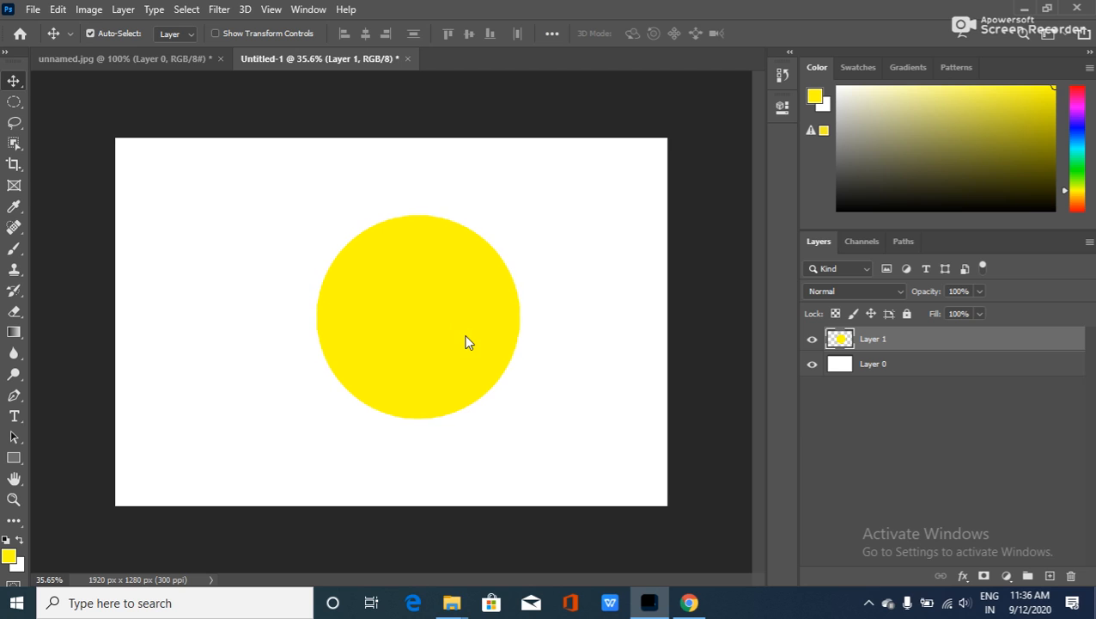
{"action": "key", "text": "Right"}
{"action": "key", "text": "Right"}
{"action": "key", "text": "Right"}
{"action": "key", "text": "Right"}
{"action": "key", "text": "Right"}
{"action": "key", "text": "Right"}
{"action": "key", "text": "Right"}
{"action": "key", "text": "Right"}
{"action": "key", "text": "Right"}
{"action": "key", "text": "Right"}
{"action": "key", "text": "Right"}
{"action": "key", "text": "Right"}
{"action": "key", "text": "Right"}
{"action": "key", "text": "Right"}
{"action": "key", "text": "Right"}
{"action": "key", "text": "Right"}
{"action": "key", "text": "Right"}
{"action": "key", "text": "Right"}
{"action": "key", "text": "Right"}
{"action": "key", "text": "Right"}
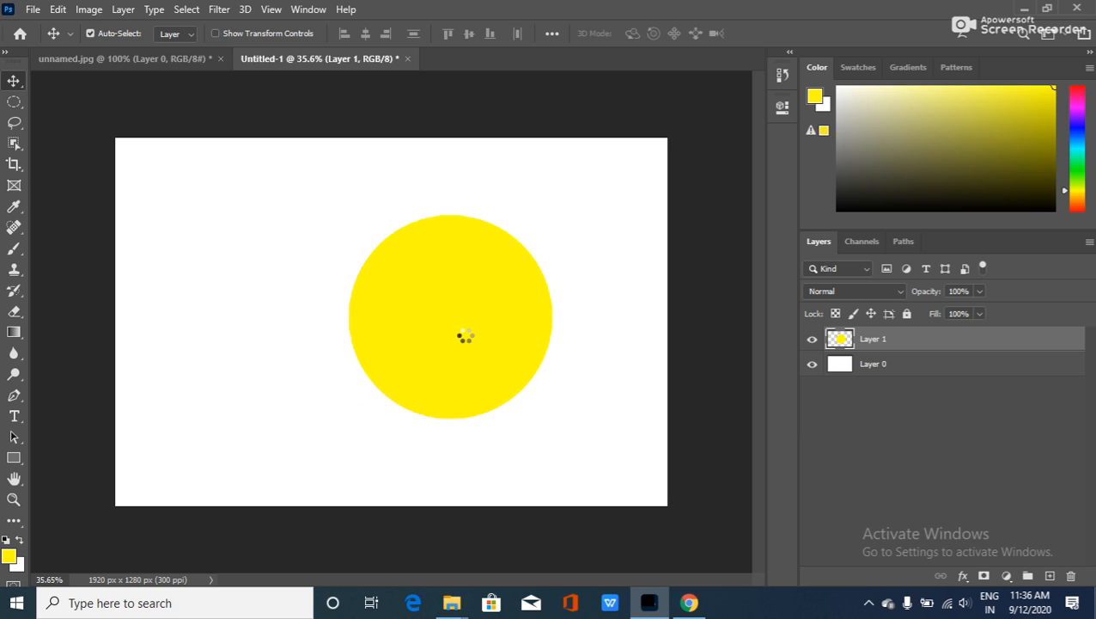
{"action": "key", "text": "Right"}
{"action": "key", "text": "Right"}
{"action": "key", "text": "Right"}
{"action": "key", "text": "Right"}
{"action": "key", "text": "Right"}
{"action": "key", "text": "Right"}
{"action": "key", "text": "Right"}
{"action": "key", "text": "Right"}
{"action": "key", "text": "Right"}
{"action": "key", "text": "Right"}
{"action": "key", "text": "Right"}
{"action": "key", "text": "Right"}
{"action": "key", "text": "Right"}
{"action": "key", "text": "Right"}
{"action": "key", "text": "Right"}
{"action": "key", "text": "Right"}
{"action": "key", "text": "Right"}
{"action": "key", "text": "Right"}
{"action": "key", "text": "Right"}
{"action": "key", "text": "Right"}
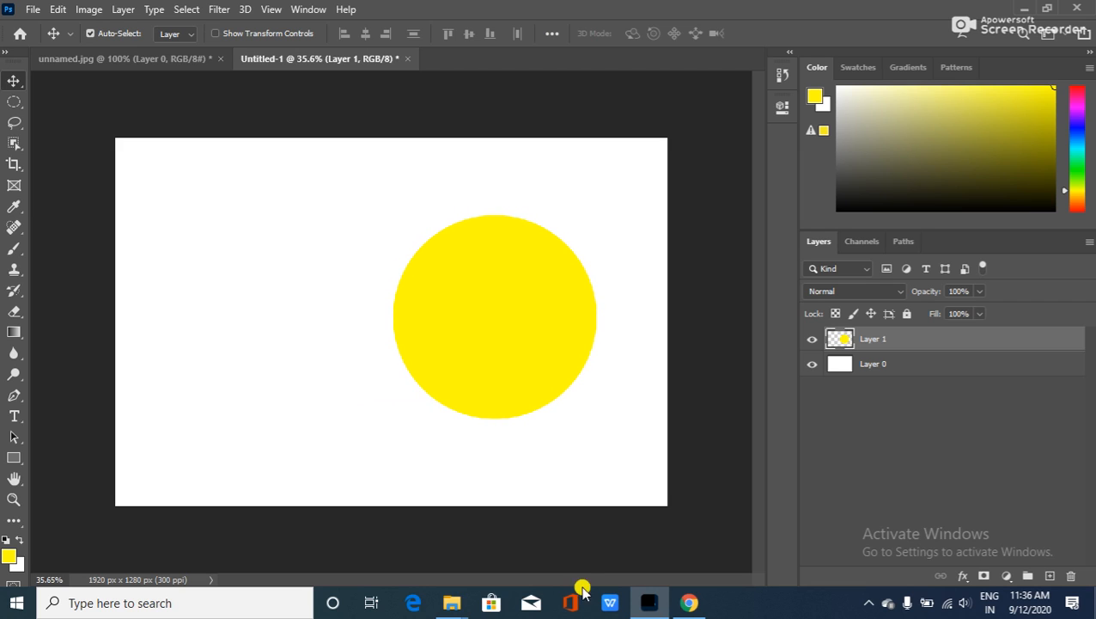
{"action": "left_click", "coordinate": [13, 83]}
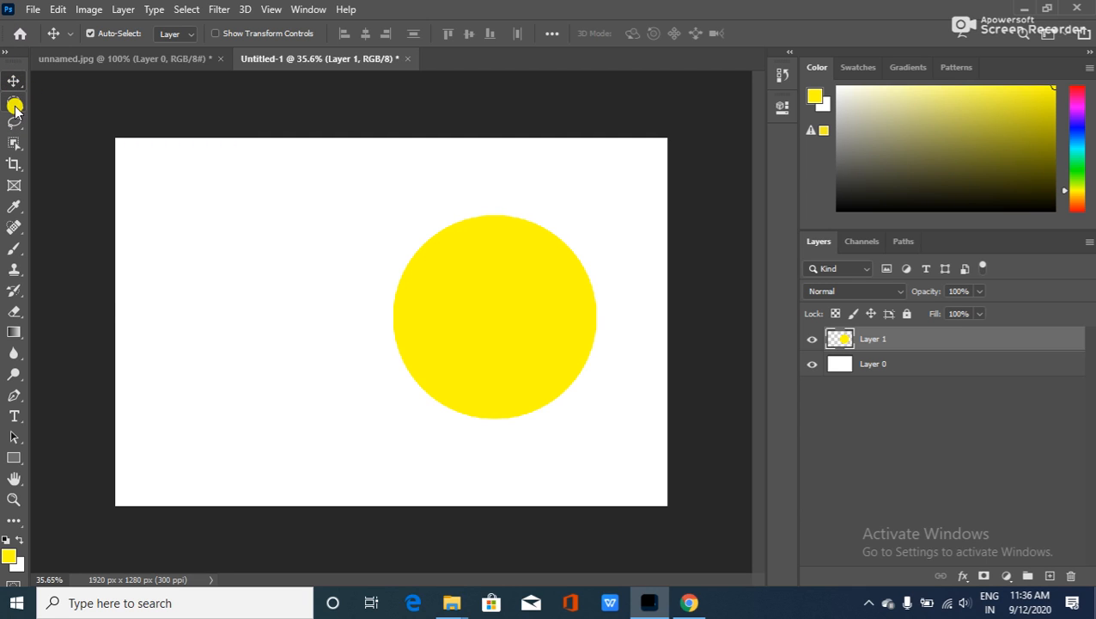
{"action": "left_click", "coordinate": [1048, 576]}
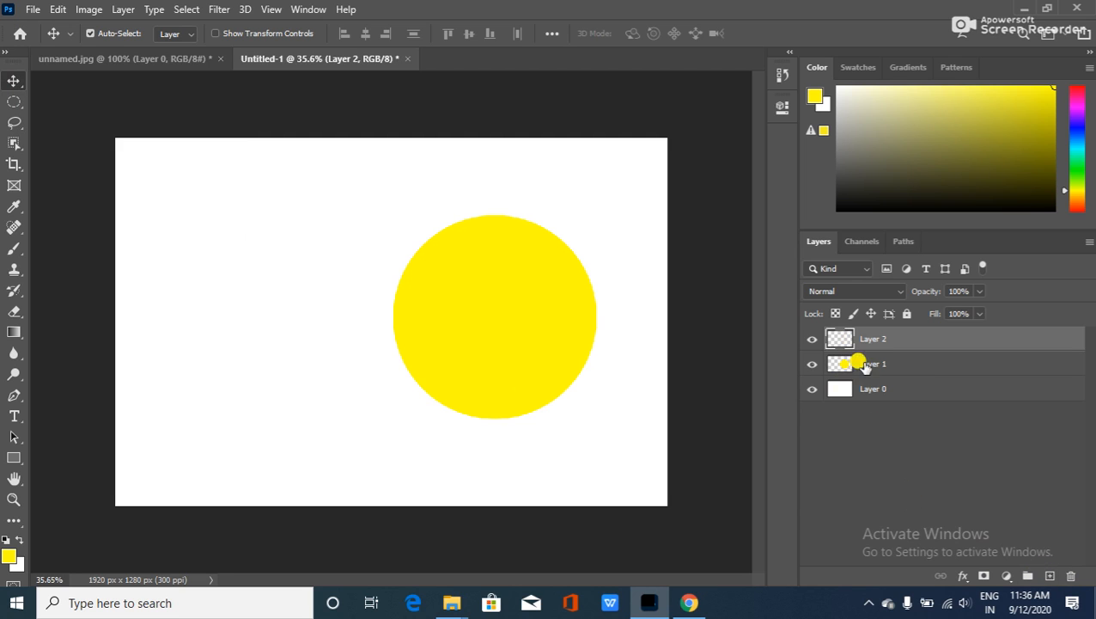
{"action": "key", "text": "Delete"}
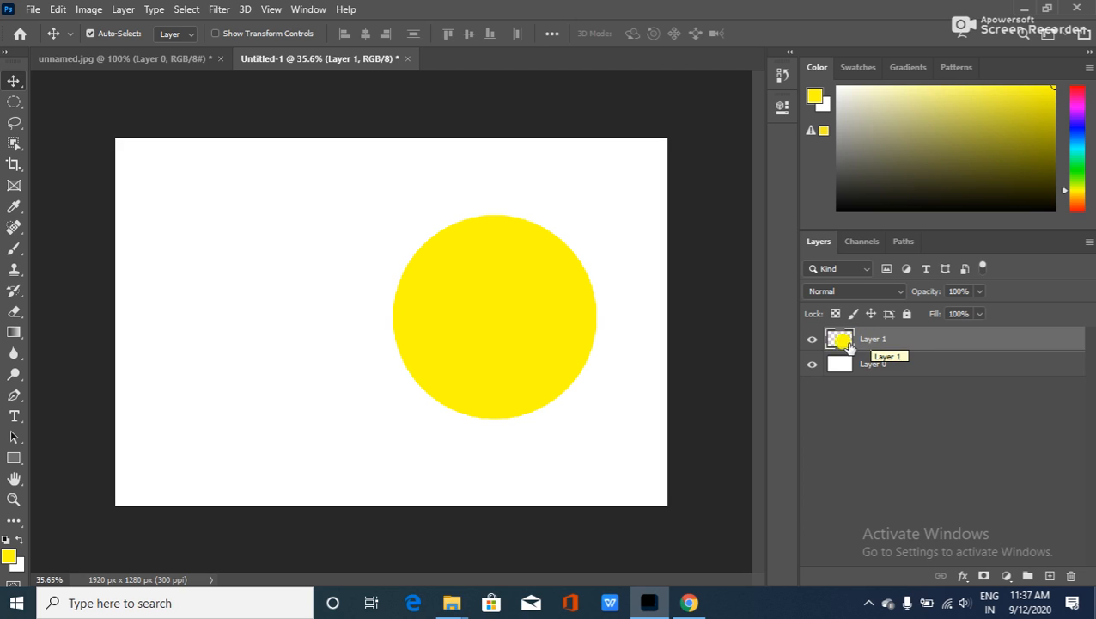
Duplicate the yellow circle's layer and move the copy horizontally into the left half of the canvas, clear of the original circle.
{"action": "key", "text": "ctrl+j"}
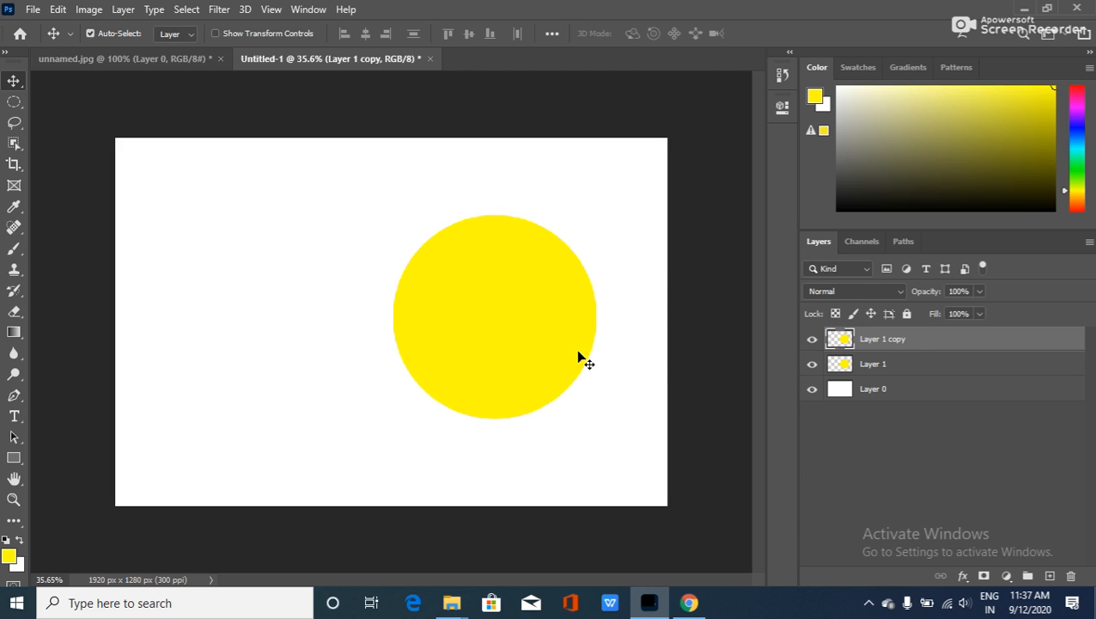
{"action": "key", "text": "shift+Left"}
{"action": "key", "text": "shift+Left"}
{"action": "key", "text": "shift+Left"}
{"action": "key", "text": "shift+Left"}
{"action": "key", "text": "shift+Left"}
{"action": "key", "text": "shift+Left"}
{"action": "key", "text": "shift+Left"}
{"action": "key", "text": "shift+Left"}
{"action": "key", "text": "shift+Left"}
{"action": "key", "text": "shift+Left"}
{"action": "key", "text": "shift+Left"}
{"action": "key", "text": "shift+Left"}
{"action": "key", "text": "shift+Left"}
{"action": "key", "text": "shift+Left"}
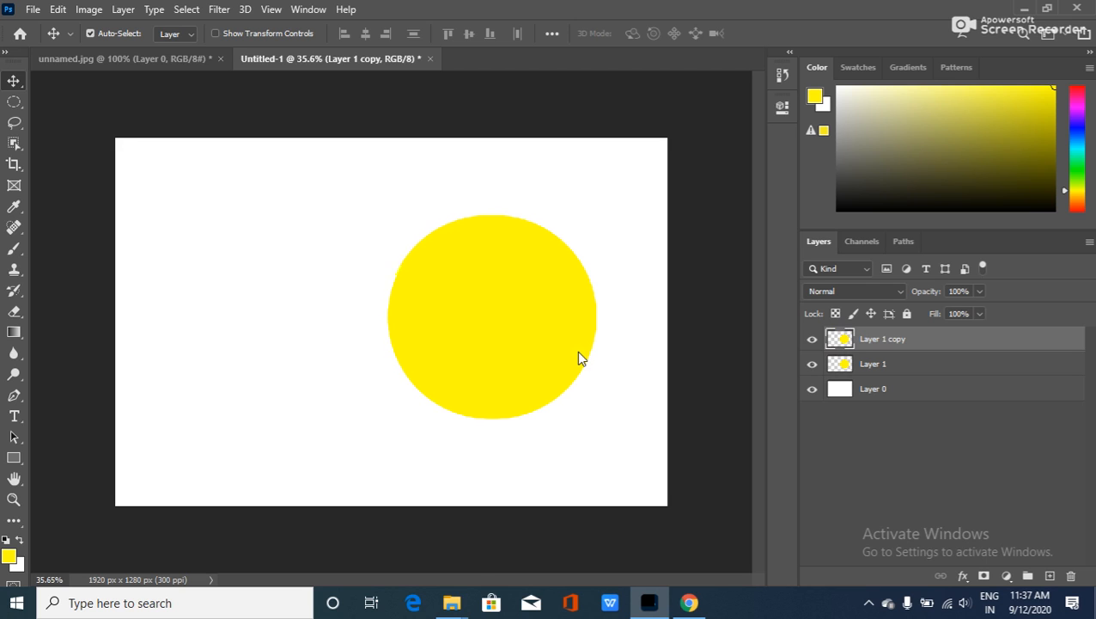
{"action": "key", "text": "shift+Left"}
{"action": "key", "text": "shift+Left"}
{"action": "key", "text": "shift+Left"}
{"action": "key", "text": "shift+Left"}
{"action": "key", "text": "shift+Left"}
{"action": "key", "text": "shift+Left"}
{"action": "key", "text": "shift+Left"}
{"action": "key", "text": "shift+Left"}
{"action": "key", "text": "shift+Left"}
{"action": "key", "text": "shift+Left"}
{"action": "key", "text": "shift+Left"}
{"action": "key", "text": "shift+Left"}
{"action": "key", "text": "shift+Left"}
{"action": "key", "text": "shift+Left"}
{"action": "key", "text": "shift+Left"}
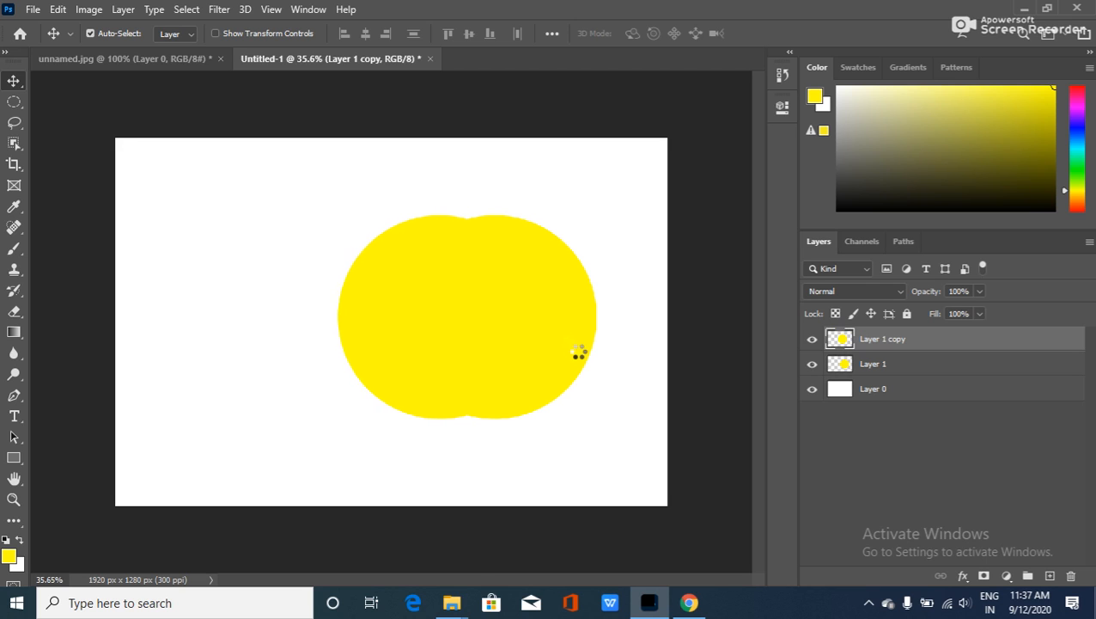
{"action": "key", "text": "shift+Left"}
{"action": "key", "text": "shift+Left"}
{"action": "key", "text": "shift+Left"}
{"action": "key", "text": "shift+Left"}
{"action": "key", "text": "shift+Left"}
{"action": "key", "text": "shift+Left"}
{"action": "key", "text": "shift+Left"}
{"action": "key", "text": "shift+Left"}
{"action": "key", "text": "shift+Left"}
{"action": "key", "text": "shift+Left"}
{"action": "key", "text": "shift+Left"}
{"action": "key", "text": "shift+Left"}
{"action": "key", "text": "shift+Left"}
{"action": "key", "text": "shift+Left"}
{"action": "key", "text": "shift+Left"}
{"action": "key", "text": "shift+Left"}
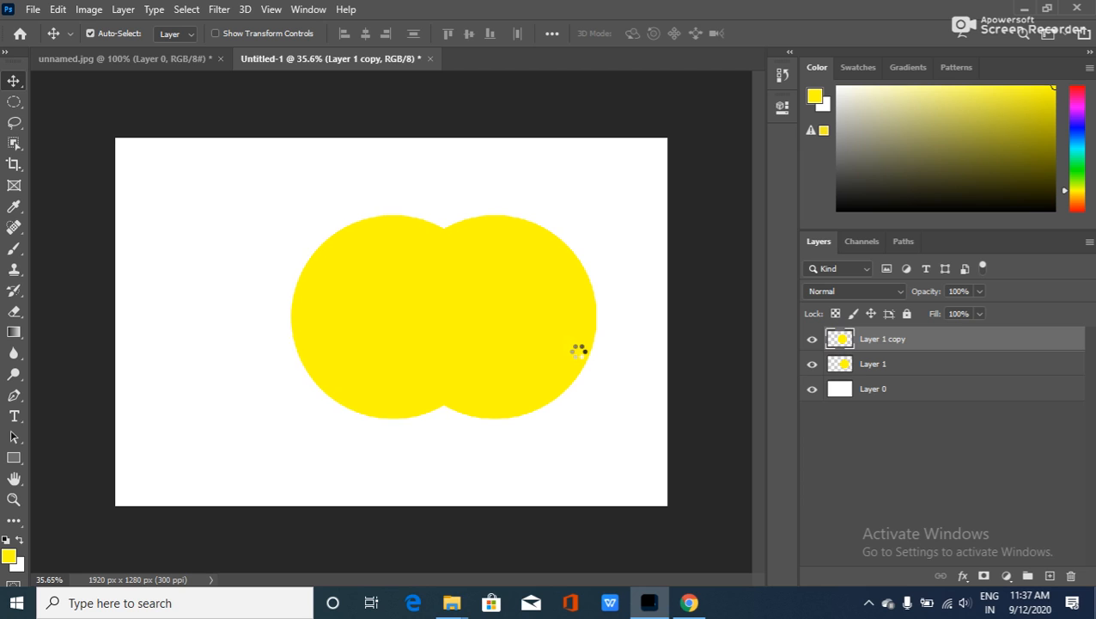
{"action": "key", "text": "shift+Left"}
{"action": "key", "text": "shift+Left"}
{"action": "key", "text": "shift+Left"}
{"action": "key", "text": "shift+Left"}
{"action": "key", "text": "shift+Left"}
{"action": "key", "text": "shift+Left"}
{"action": "key", "text": "shift+Left"}
{"action": "key", "text": "shift+Left"}
{"action": "key", "text": "shift+Left"}
{"action": "key", "text": "shift+Left"}
{"action": "key", "text": "shift+Left"}
{"action": "key", "text": "shift+Left"}
{"action": "key", "text": "shift+Left"}
{"action": "key", "text": "shift+Left"}
{"action": "key", "text": "shift+Left"}
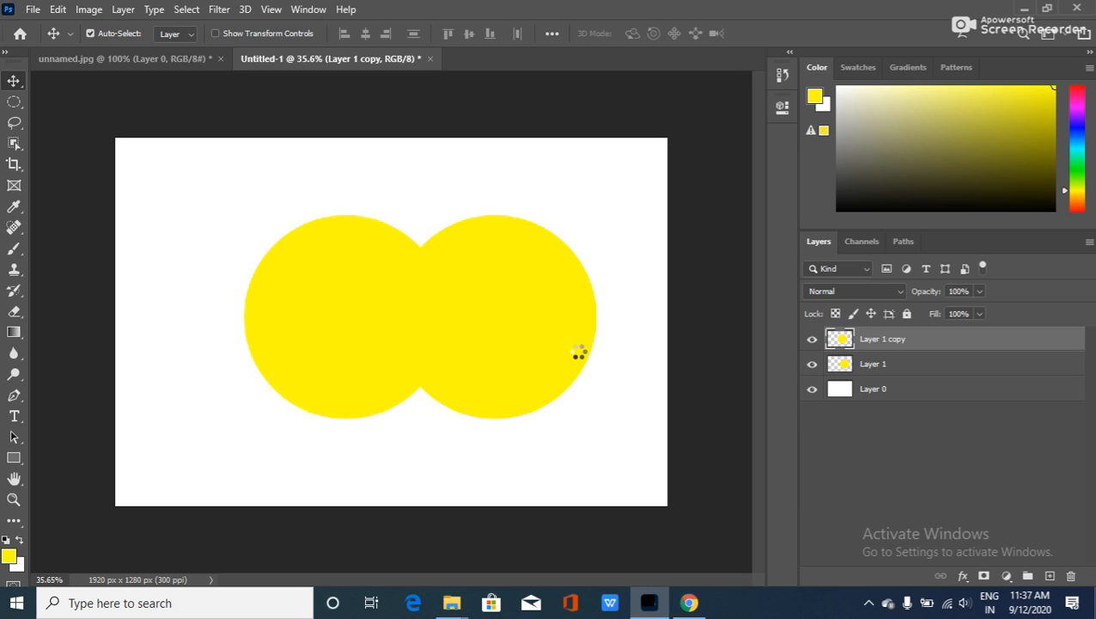
{"action": "key", "text": "shift+Left"}
{"action": "key", "text": "shift+Left"}
{"action": "key", "text": "shift+Left"}
{"action": "key", "text": "shift+Left"}
{"action": "key", "text": "shift+Left"}
{"action": "key", "text": "shift+Left"}
{"action": "key", "text": "shift+Left"}
{"action": "key", "text": "shift+Left"}
{"action": "key", "text": "shift+Left"}
{"action": "key", "text": "shift+Left"}
{"action": "key", "text": "shift+Left"}
{"action": "key", "text": "shift+Left"}
{"action": "key", "text": "shift+Left"}
{"action": "key", "text": "shift+Left"}
{"action": "key", "text": "shift+Left"}
{"action": "key", "text": "shift+Left"}
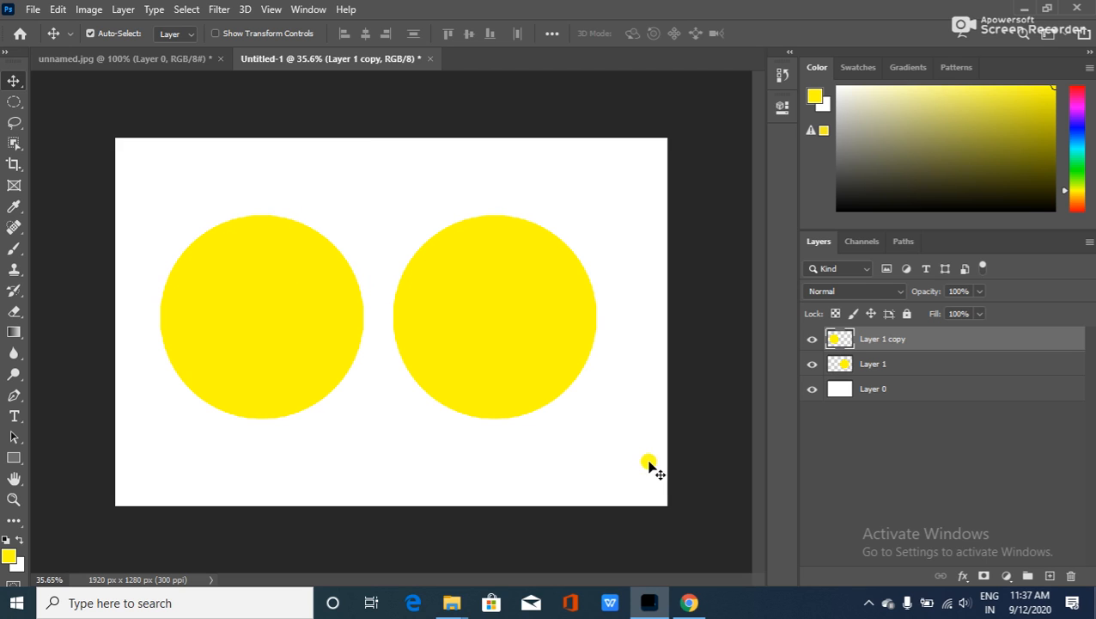
Load the left circle's outline as a selection and add an empty layer above Layer 1 copy.
{"action": "mouse_move", "coordinate": [835, 345]}
{"action": "left_mouse_down"}
{"action": "mouse_move", "coordinate": [875, 342]}
{"action": "mouse_move", "coordinate": [825, 341]}
{"action": "mouse_move", "coordinate": [846, 342]}
{"action": "left_mouse_up"}
{"action": "left_click", "coordinate": [840, 340], "text": "ctrl"}
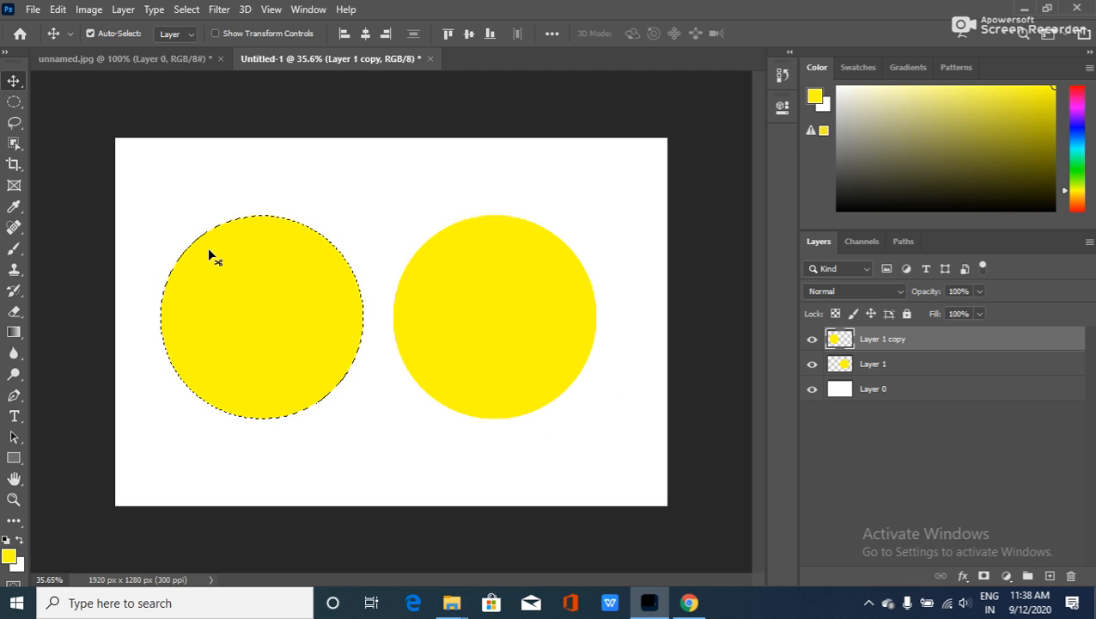
{"action": "left_click", "coordinate": [1050, 575]}
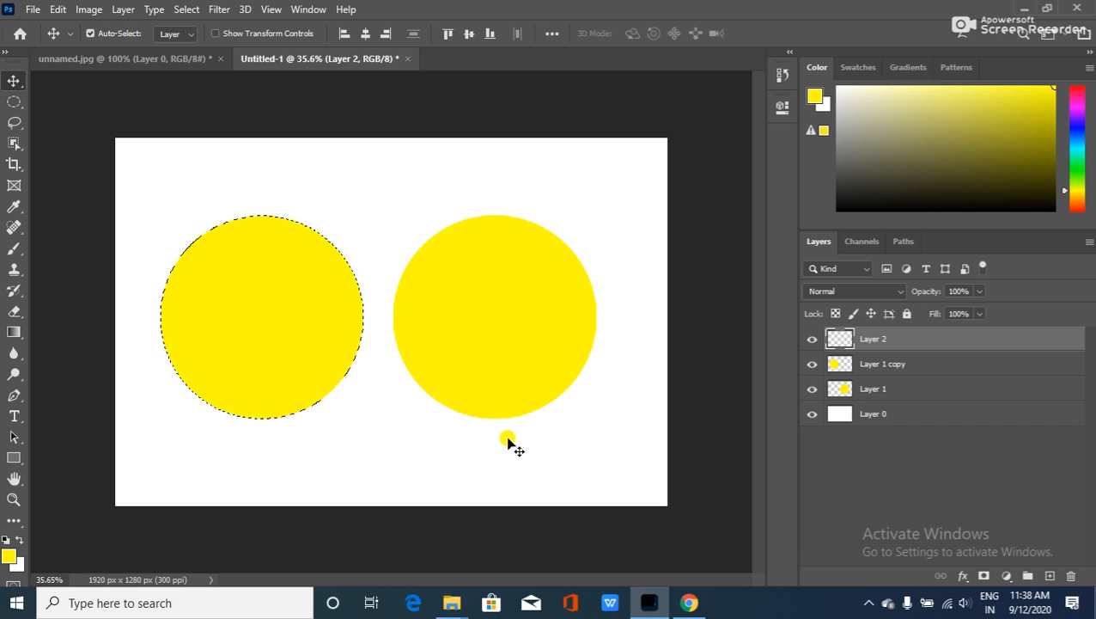
Set the foreground colour to a dark olive yellow, 9a9802.
{"action": "left_click", "coordinate": [9, 558]}
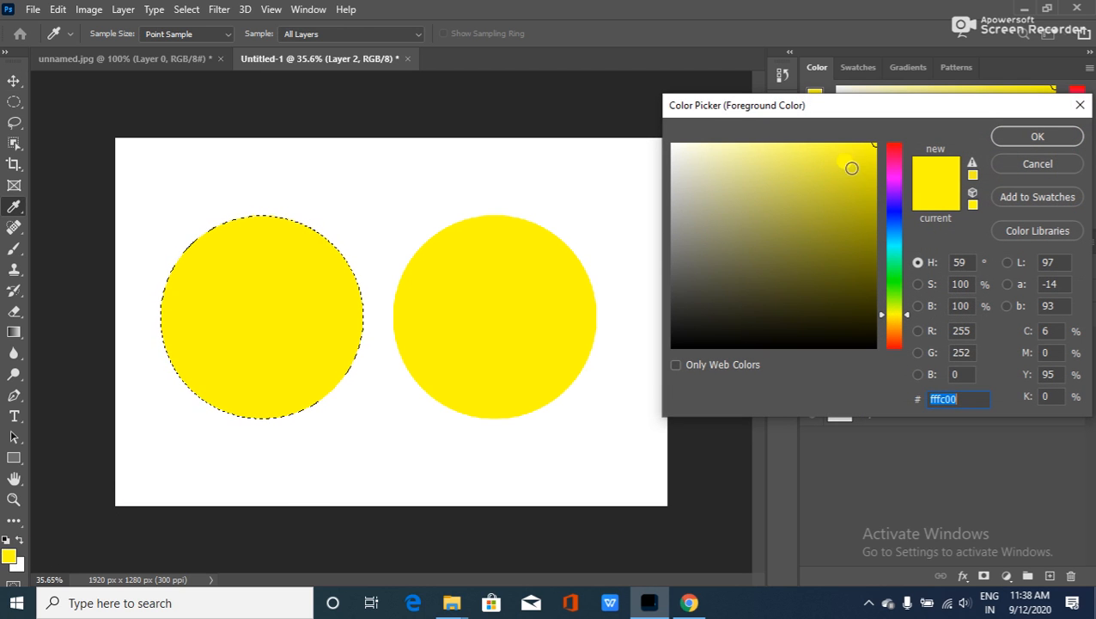
{"action": "left_click", "coordinate": [867, 188]}
{"action": "left_click_drag", "start_coordinate": [867, 188], "coordinate": [866, 219]}
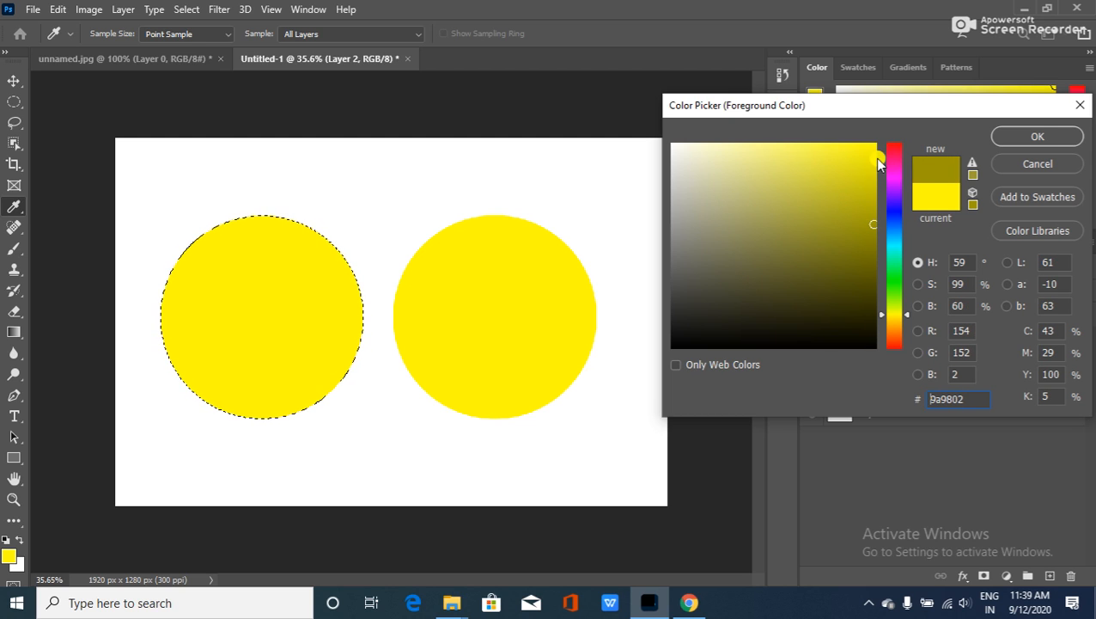
{"action": "left_click", "coordinate": [1037, 137]}
{"action": "key", "text": "v"}
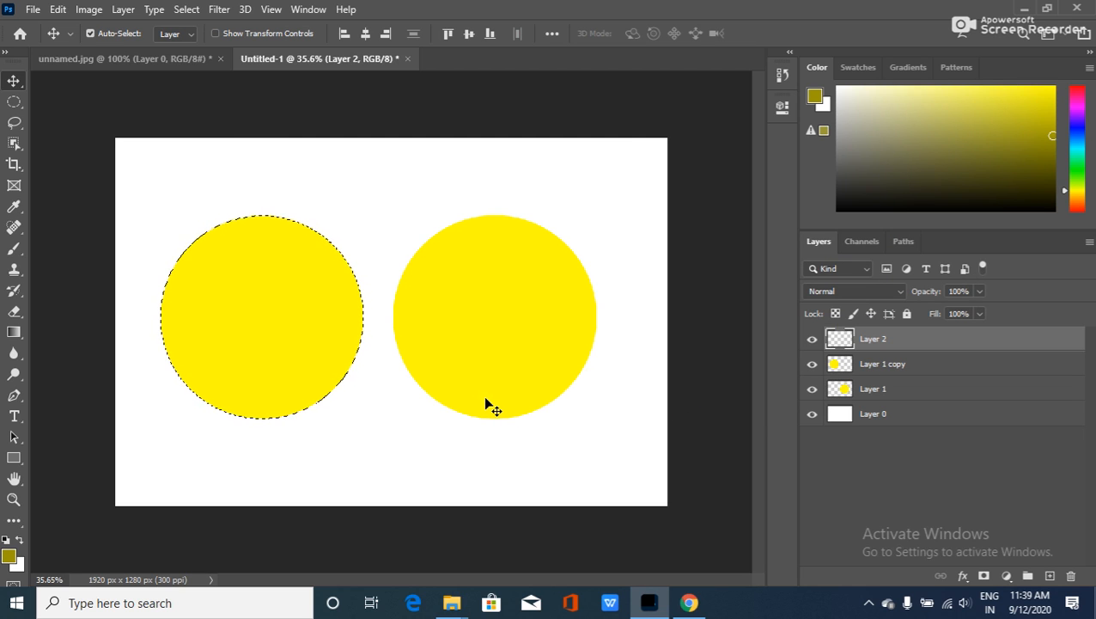
Try filling the circular selection with the dark yellow on the empty layer, and undo the fill.
{"action": "key", "text": "alt+BackSpace"}
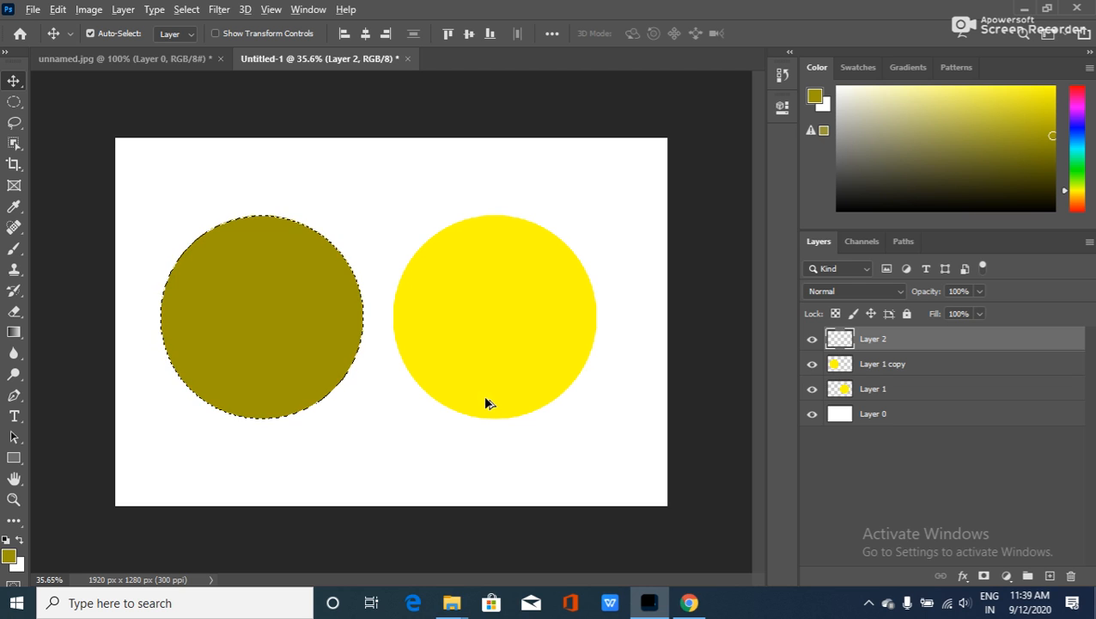
{"action": "key", "text": "ctrl"}
{"action": "key", "text": "ctrl+z"}
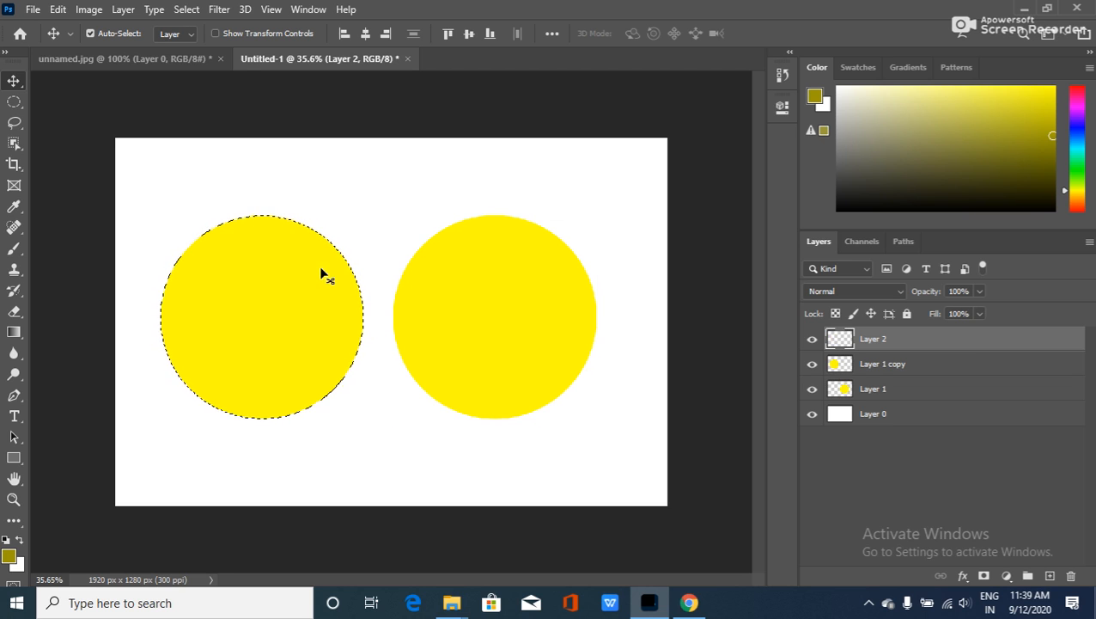
{"action": "left_click", "coordinate": [243, 307]}
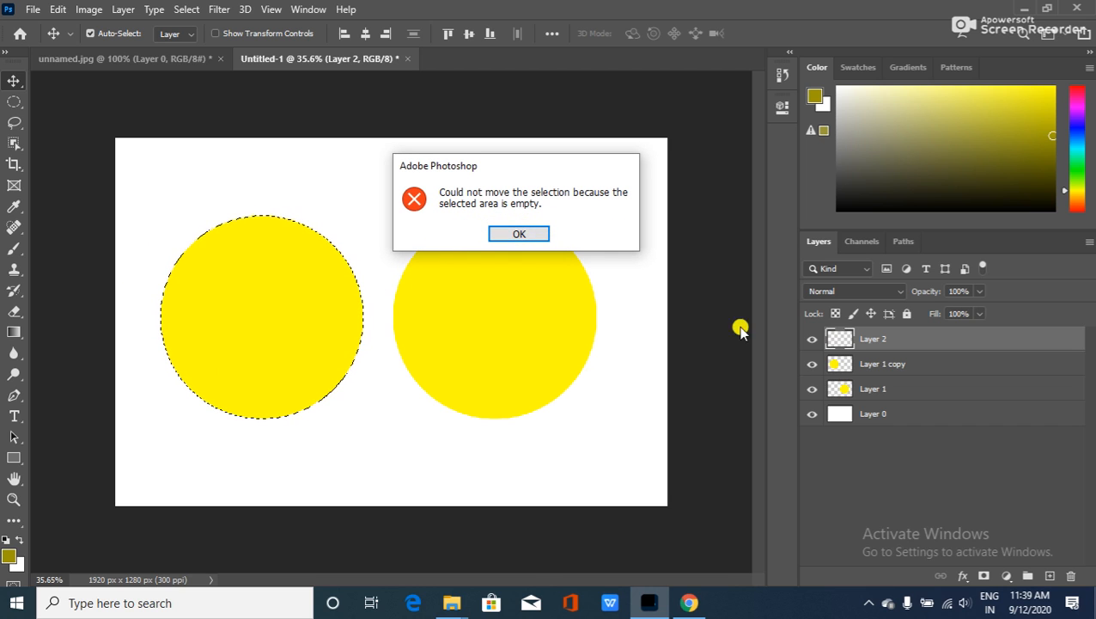
{"action": "left_click", "coordinate": [516, 236]}
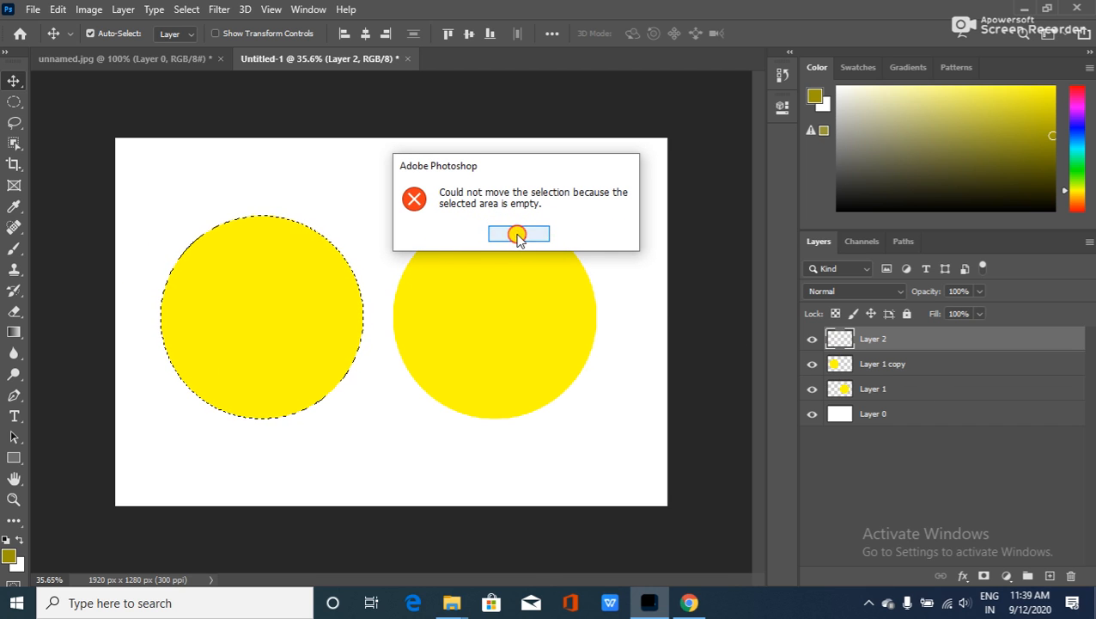
{"action": "left_click", "coordinate": [926, 365]}
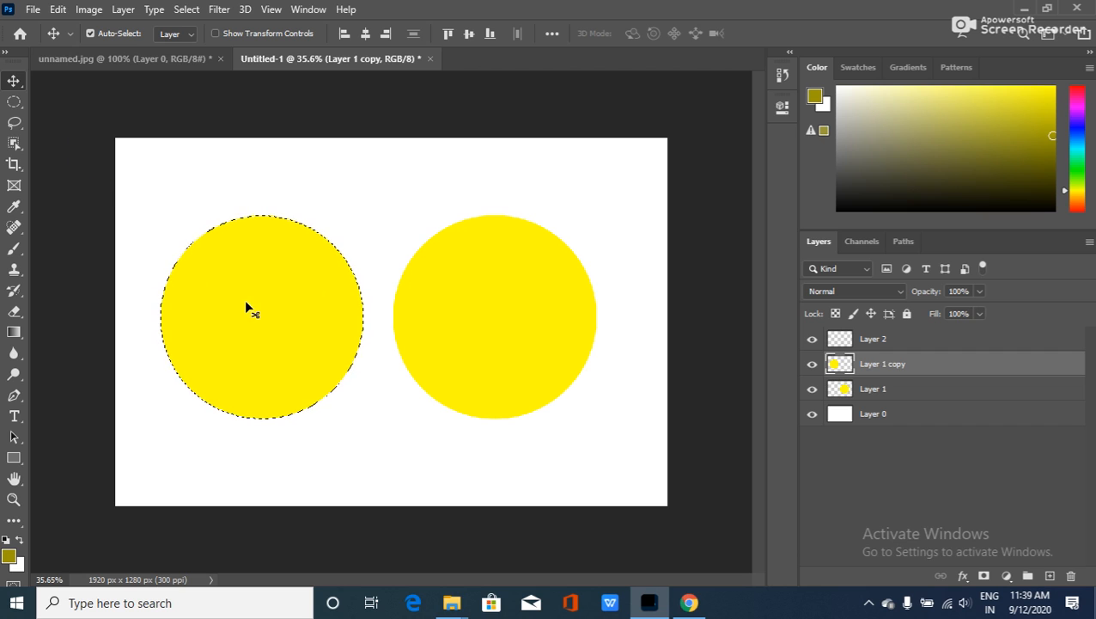
With the Elliptical Marquee tool and Layer 2 active, feather the circular selection by 20 pixels.
{"action": "left_click", "coordinate": [14, 101]}
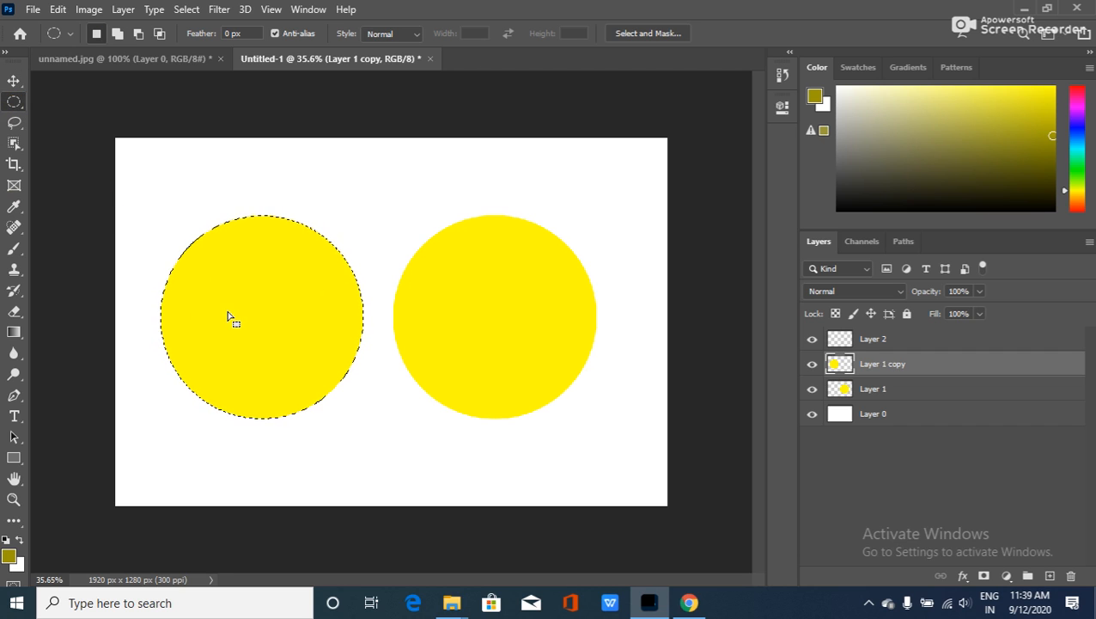
{"action": "left_click", "coordinate": [858, 342]}
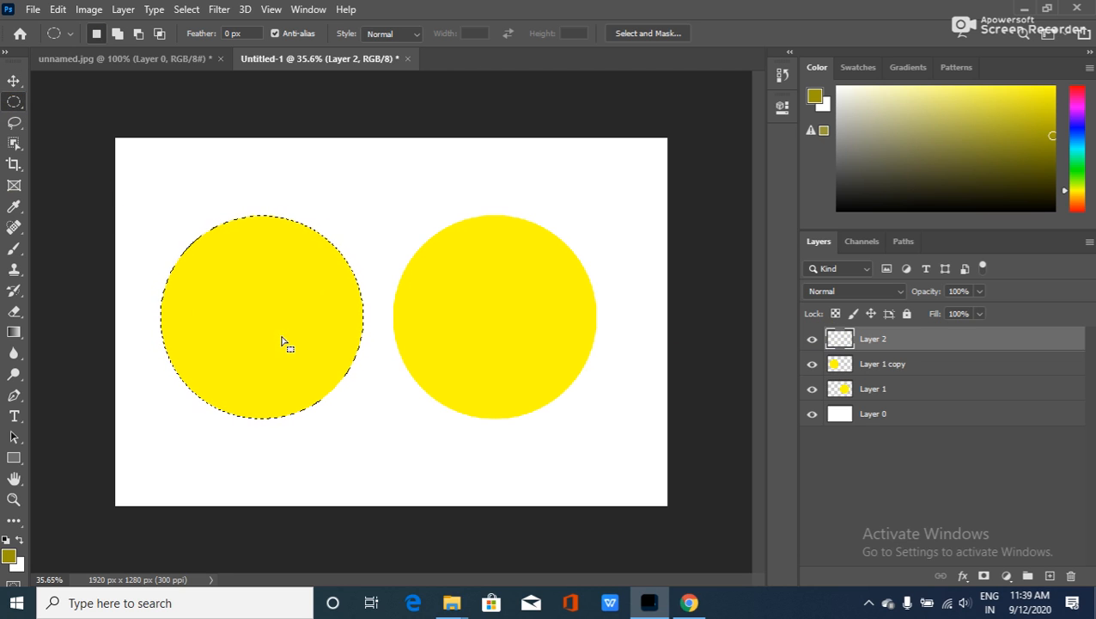
{"action": "right_click", "coordinate": [249, 312]}
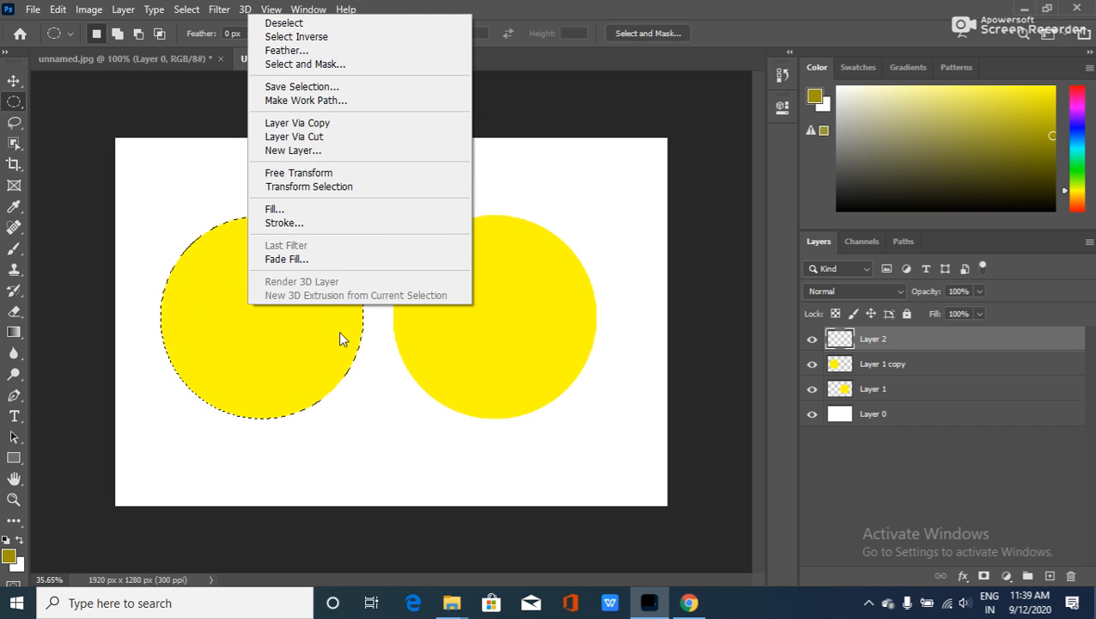
{"action": "left_click", "coordinate": [296, 51]}
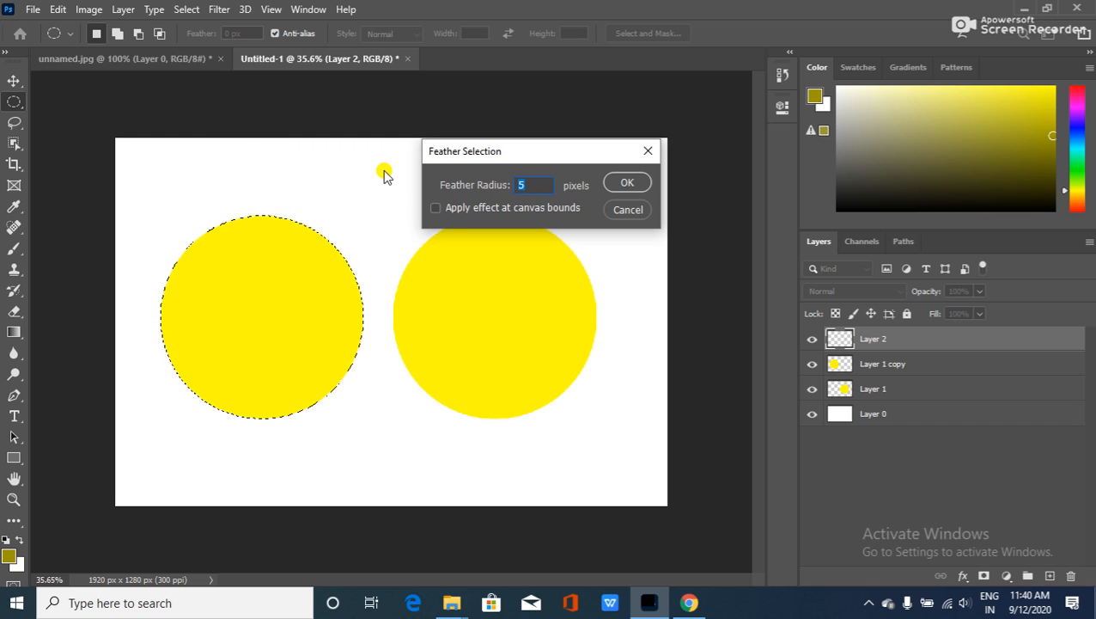
{"action": "type", "text": "20"}
{"action": "key", "text": "Return"}
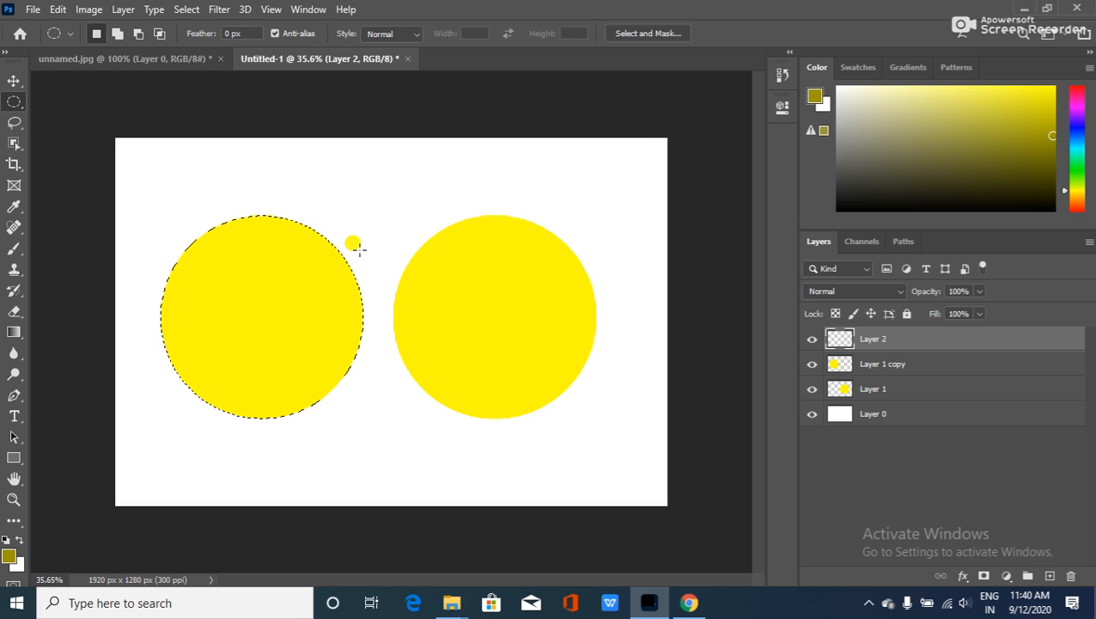
Try a dark yellow fill in the feathered selection, delete it, and undo back to before the empty layer was added.
{"action": "key", "text": "alt+BackSpace"}
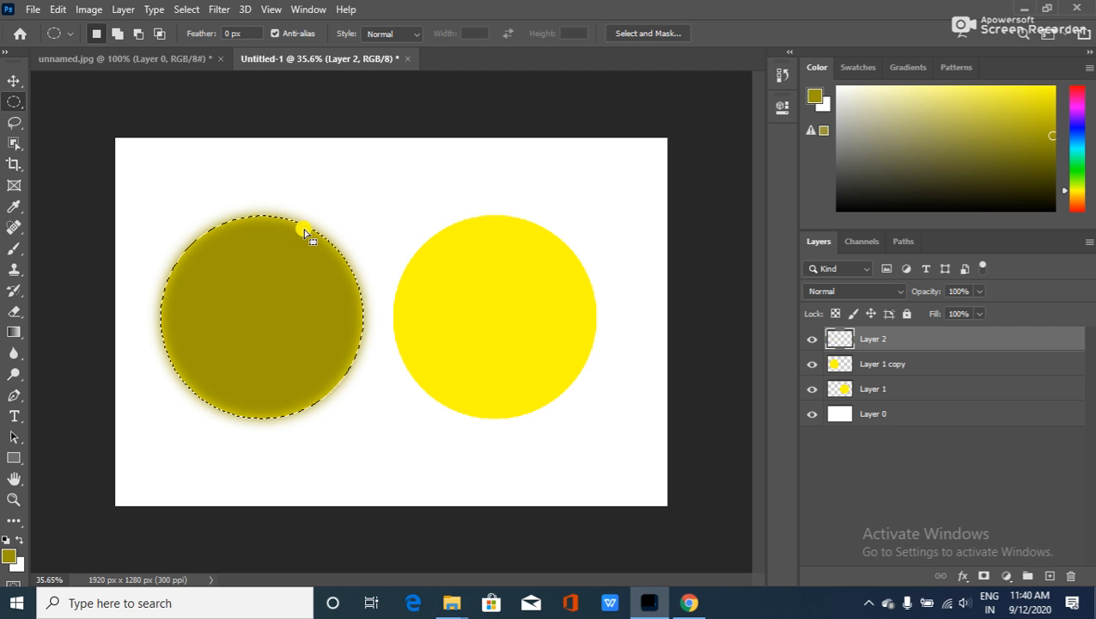
{"action": "key", "text": "Delete"}
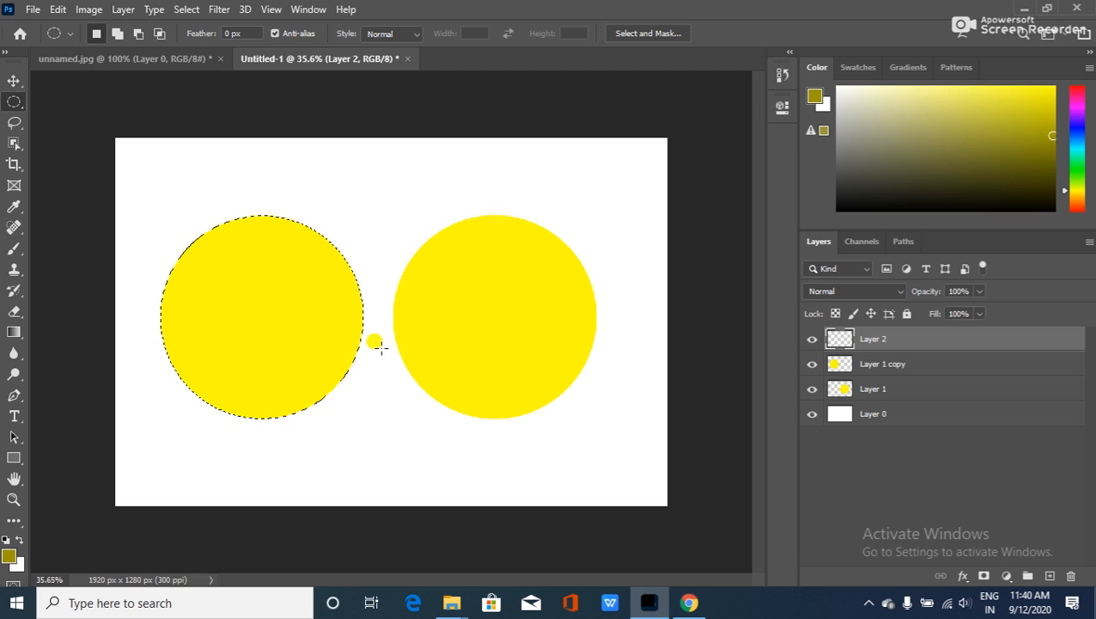
{"action": "key", "text": "ctrl+z"}
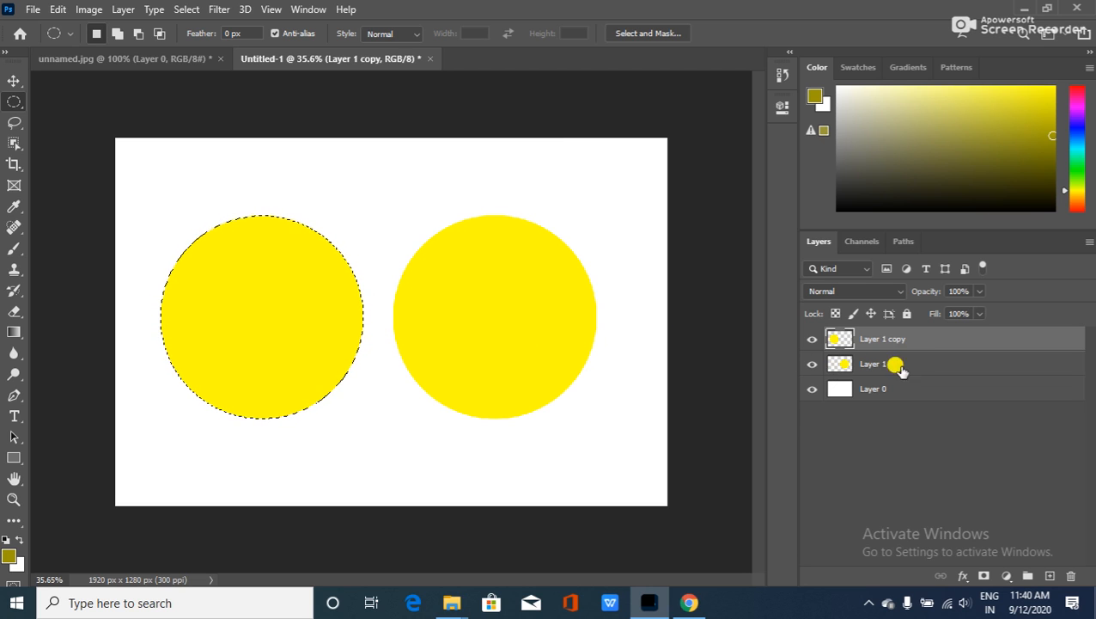
Reload the left circle's outline as a selection and copy the circle onto a new layer.
{"action": "left_click", "coordinate": [840, 342], "text": "ctrl"}
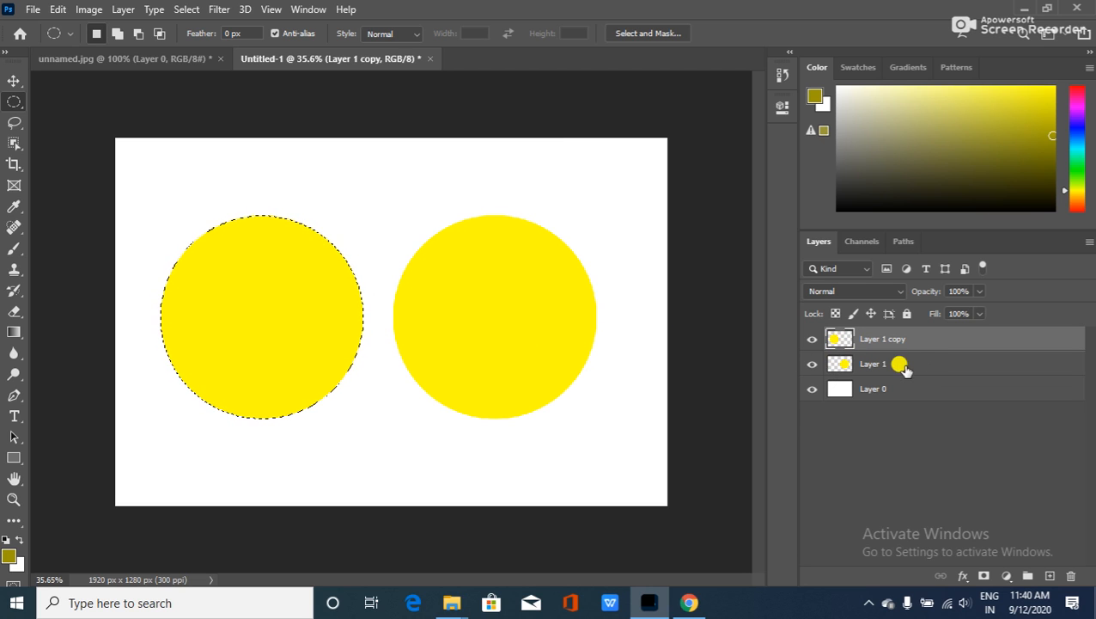
{"action": "key", "text": "ctrl+j"}
{"action": "key", "text": "ctrl+d"}
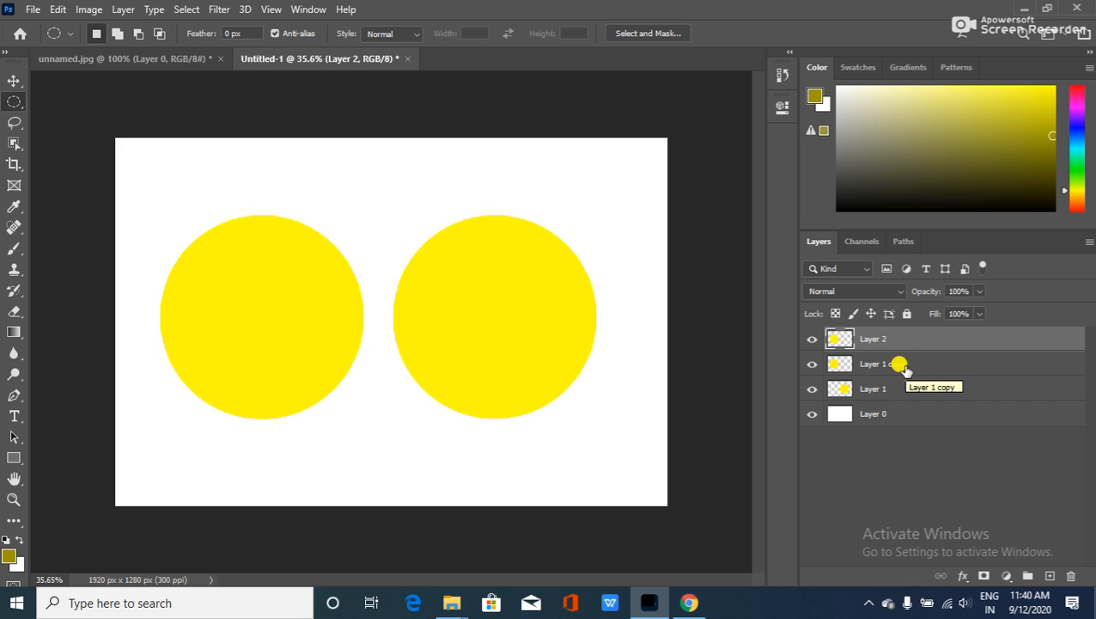
Try filling the copied circle's layer with dark yellow without a selection, and undo back to the circular selection.
{"action": "key", "text": "alt+BackSpace"}
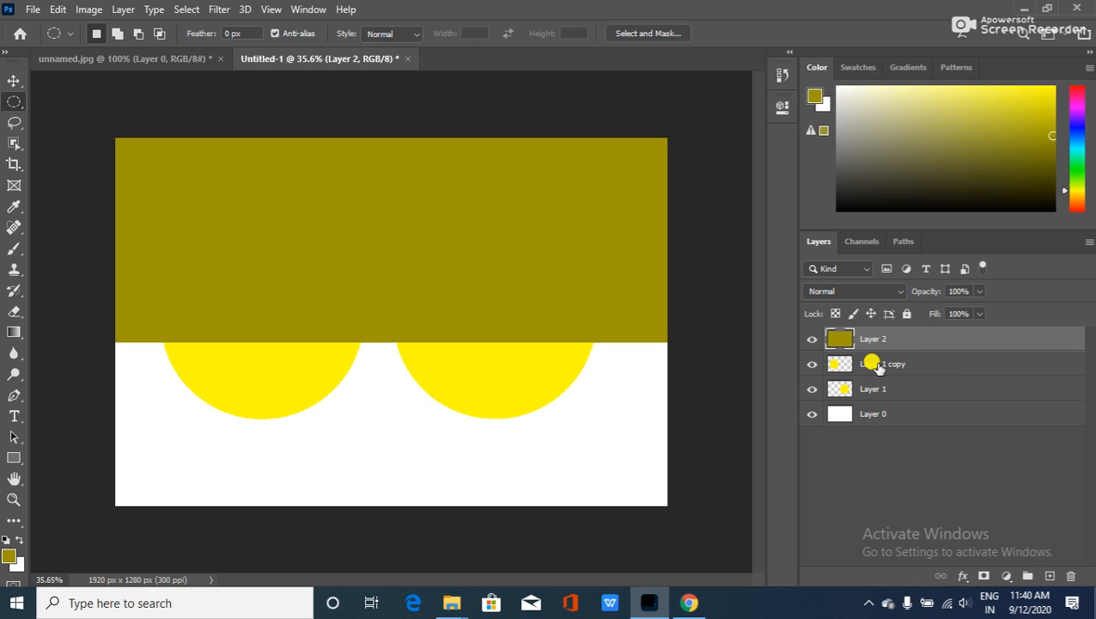
{"action": "key", "text": "ctrl+z"}
{"action": "key", "text": "ctrl+z"}
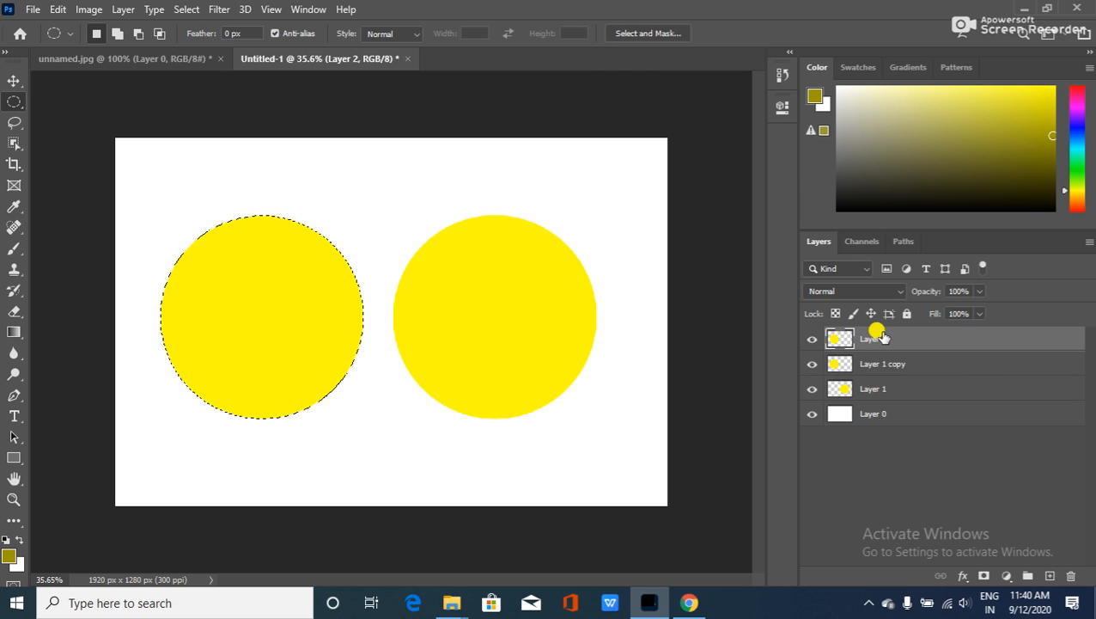
Fill the circular selection on Layer 2 with the dark yellow foreground colour.
{"action": "key", "text": "alt+BackSpace"}
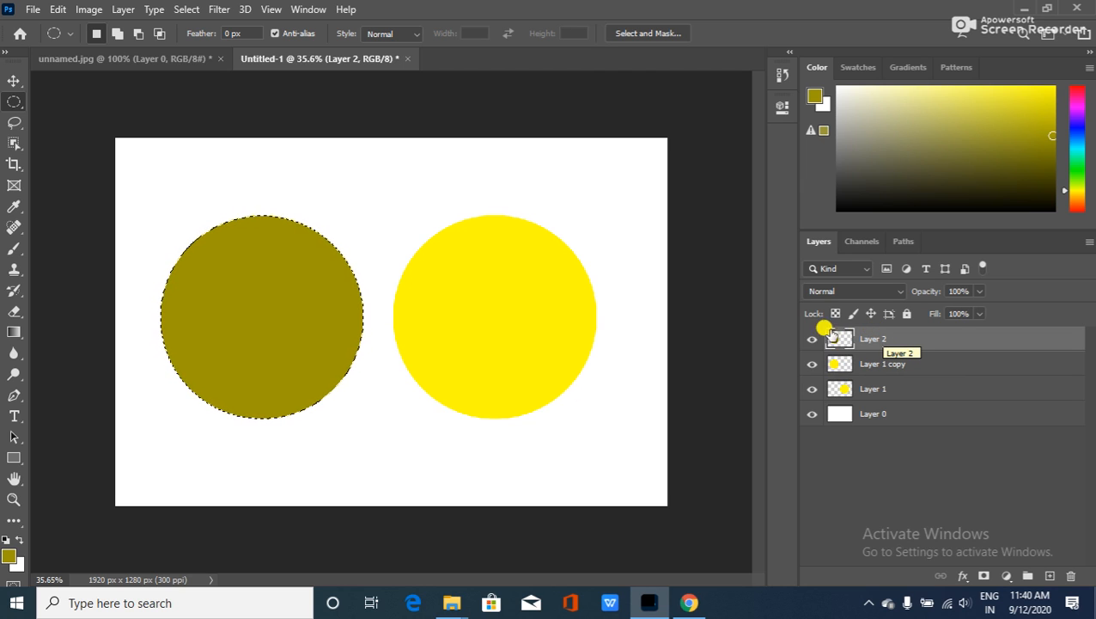
Feather the circular selection, delete the dark fill inside it to leave a shaded rim, and deselect.
{"action": "right_click", "coordinate": [263, 290]}
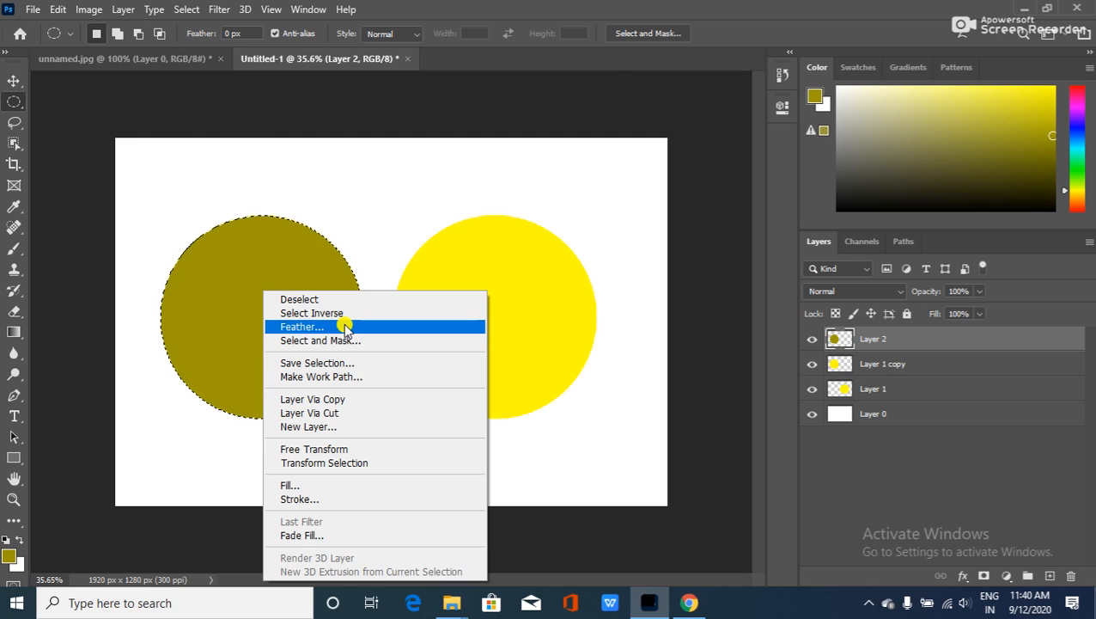
{"action": "left_click", "coordinate": [344, 328]}
{"action": "left_click", "coordinate": [633, 183]}
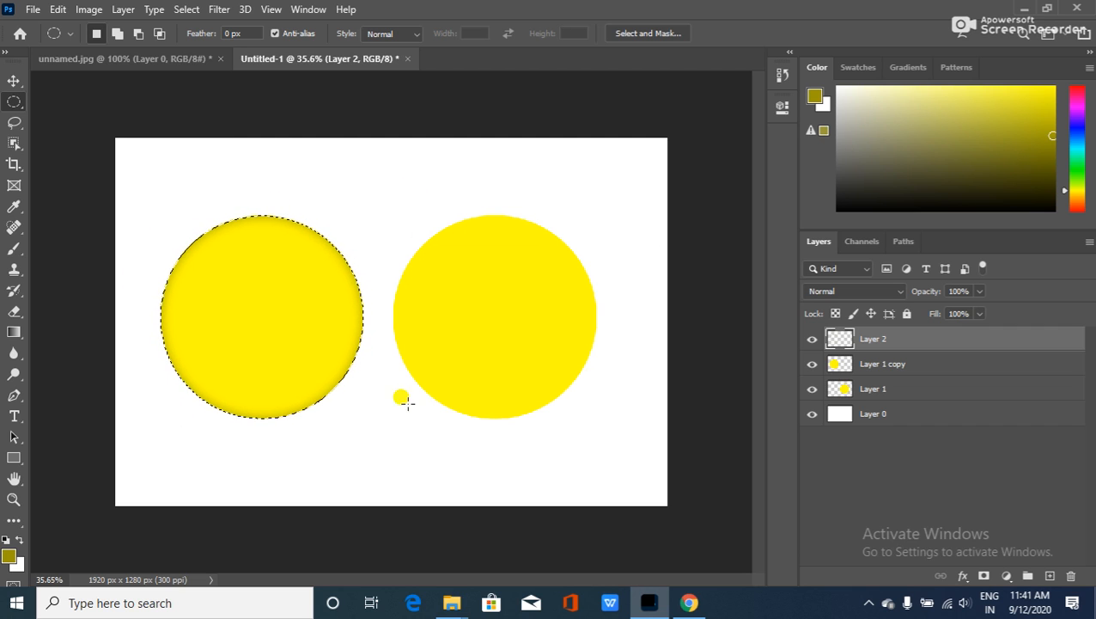
{"action": "left_click", "coordinate": [82, 317]}
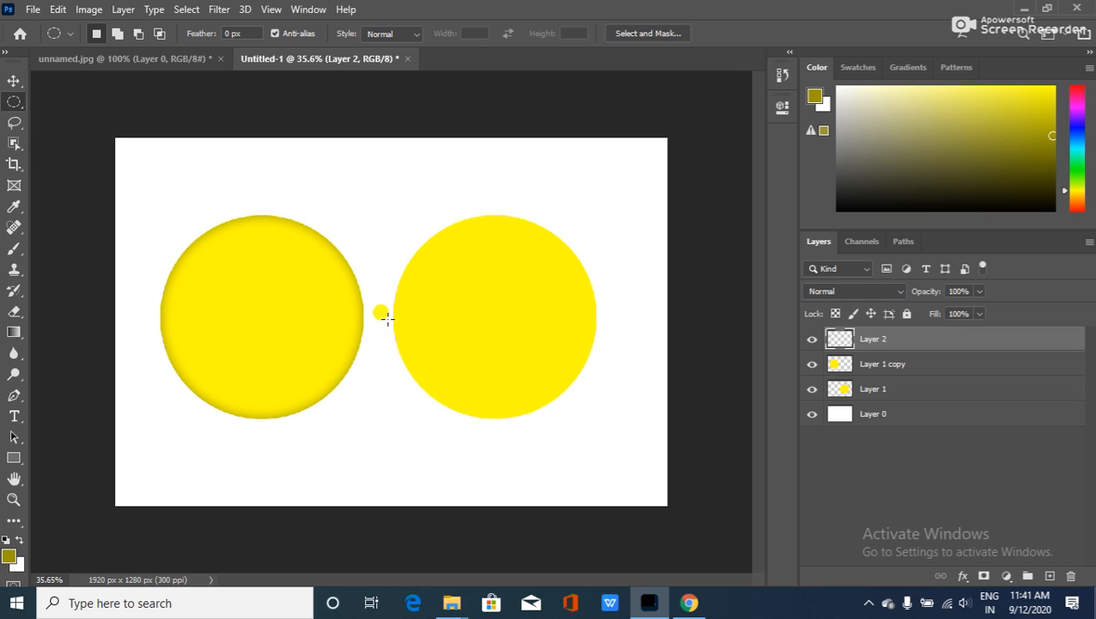
Reselect the left circle, refill it with dark yellow on Layer 2, and delete the fill through a wider feather for a broader shaded rim.
{"action": "key", "text": "ctrl+shift+d"}
{"action": "key", "text": "alt+BackSpace"}
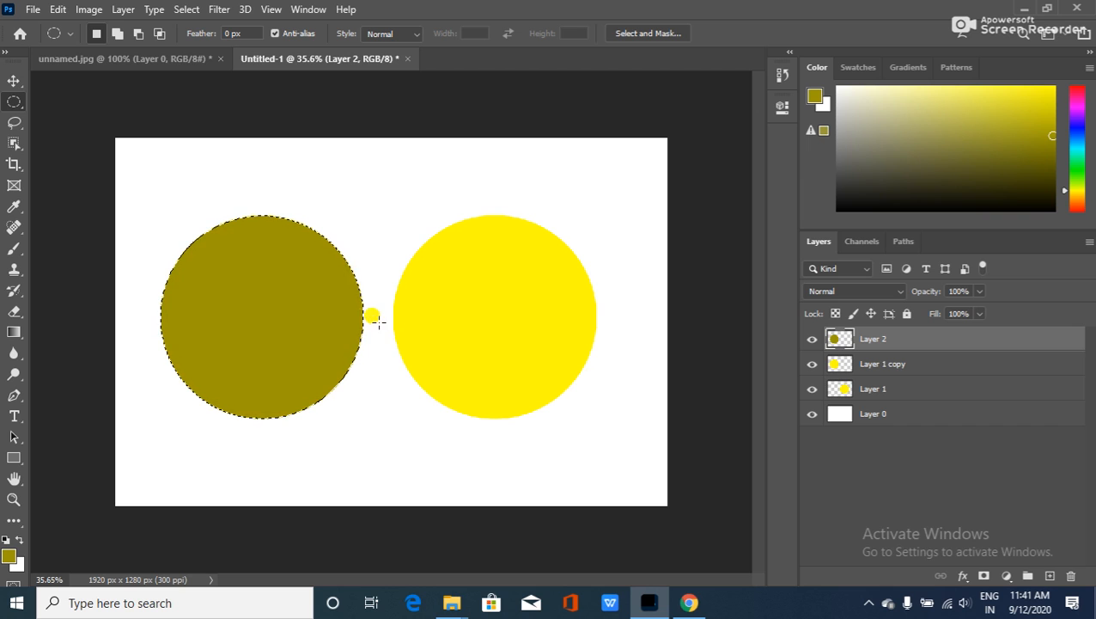
{"action": "right_click", "coordinate": [268, 284]}
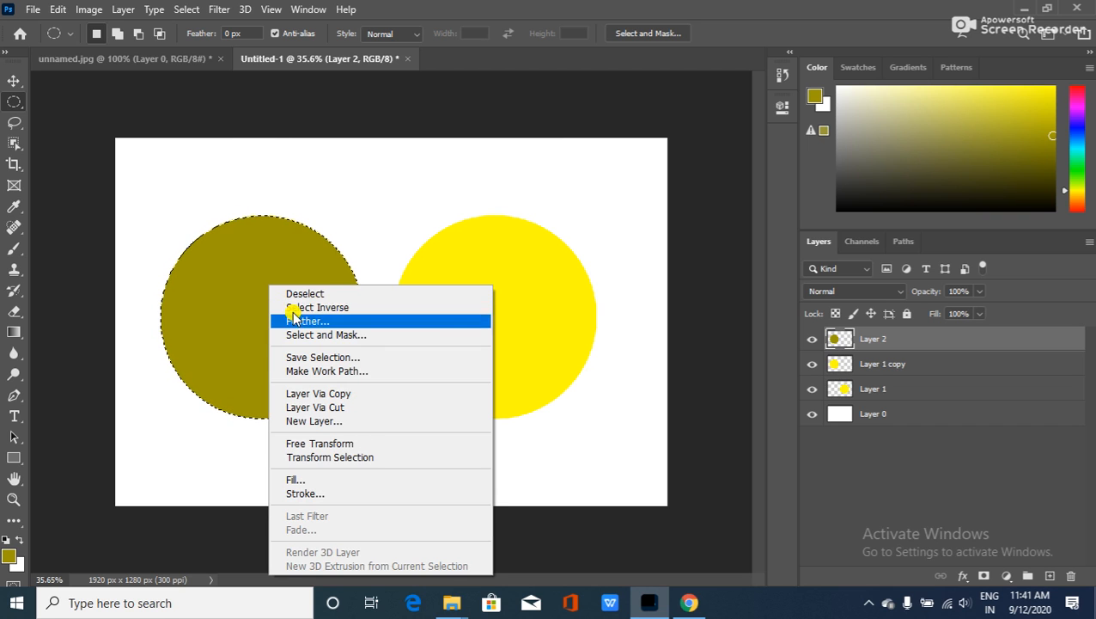
{"action": "left_click", "coordinate": [304, 314]}
{"action": "type", "text": "80"}
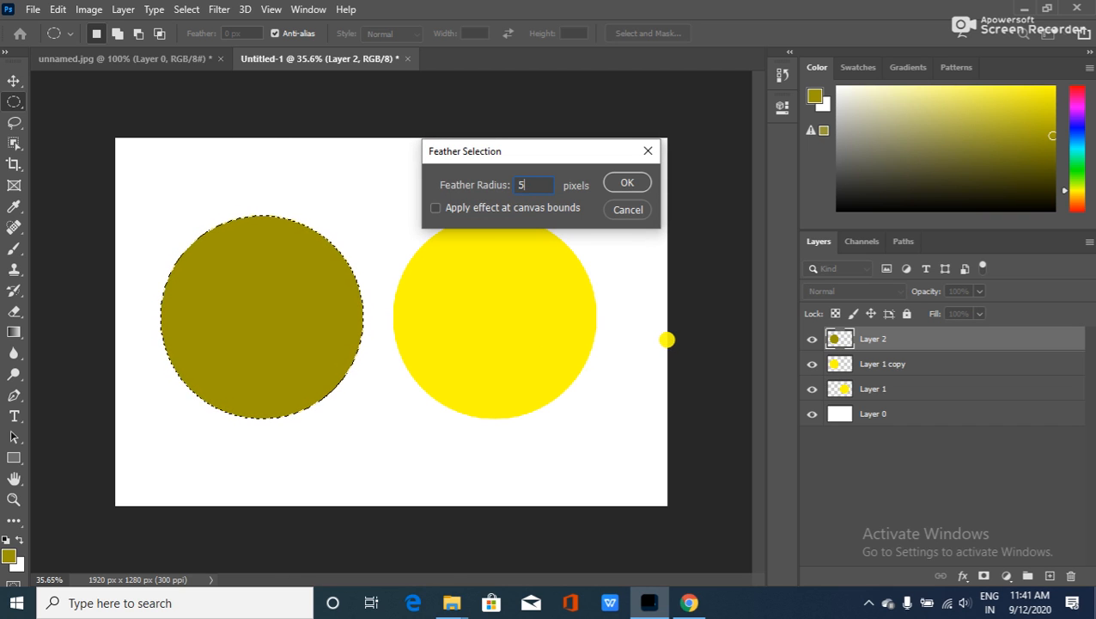
{"action": "key", "text": "Return"}
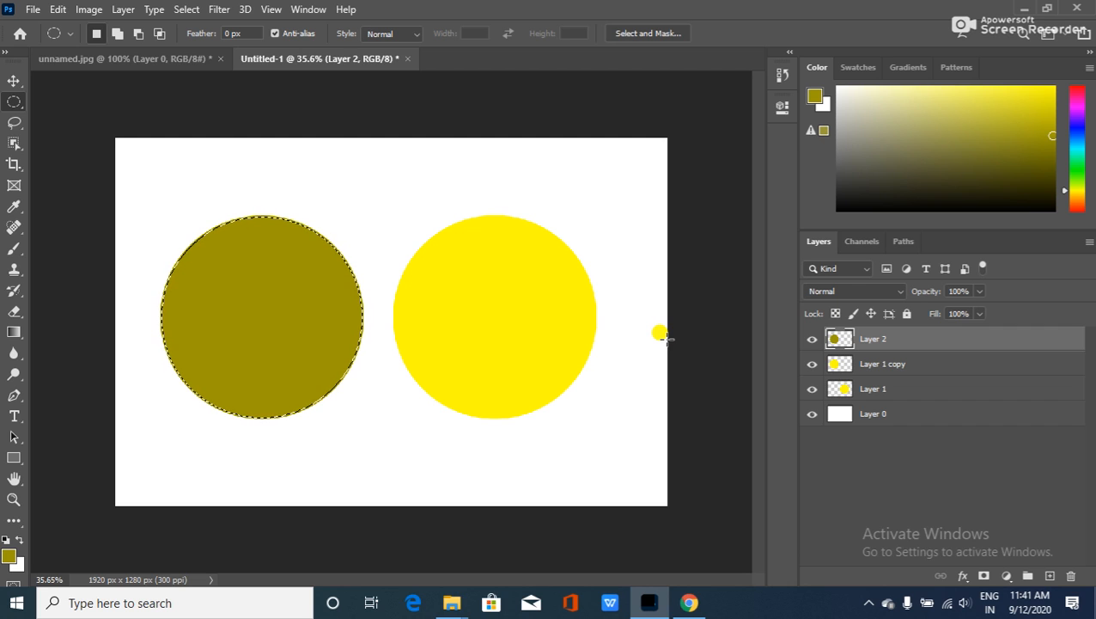
{"action": "key", "text": "Delete"}
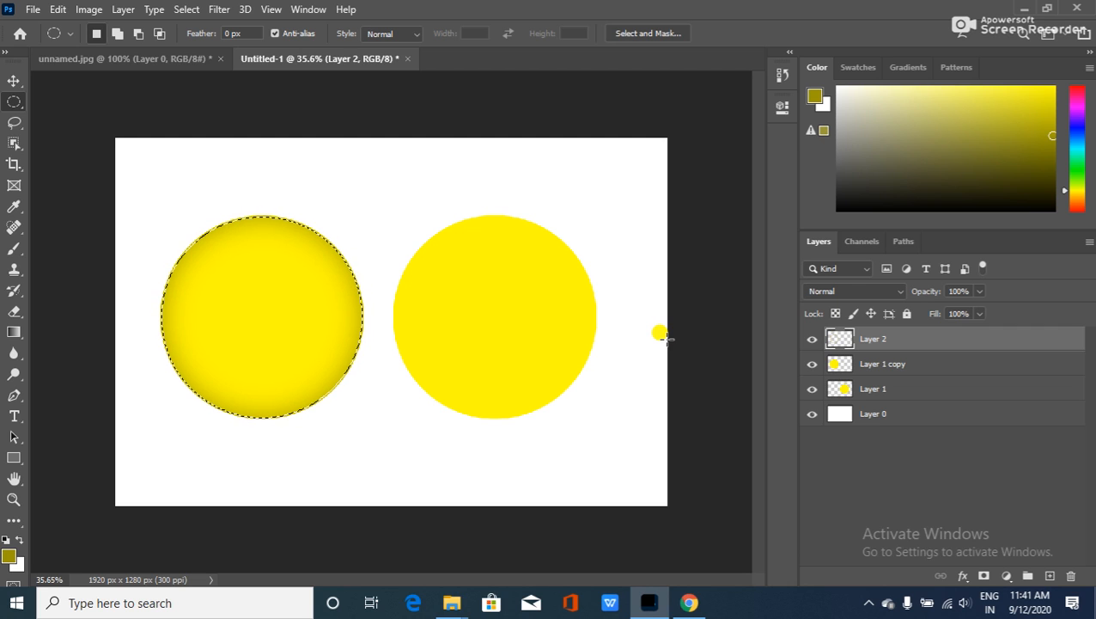
{"action": "key", "text": "ctrl+d"}
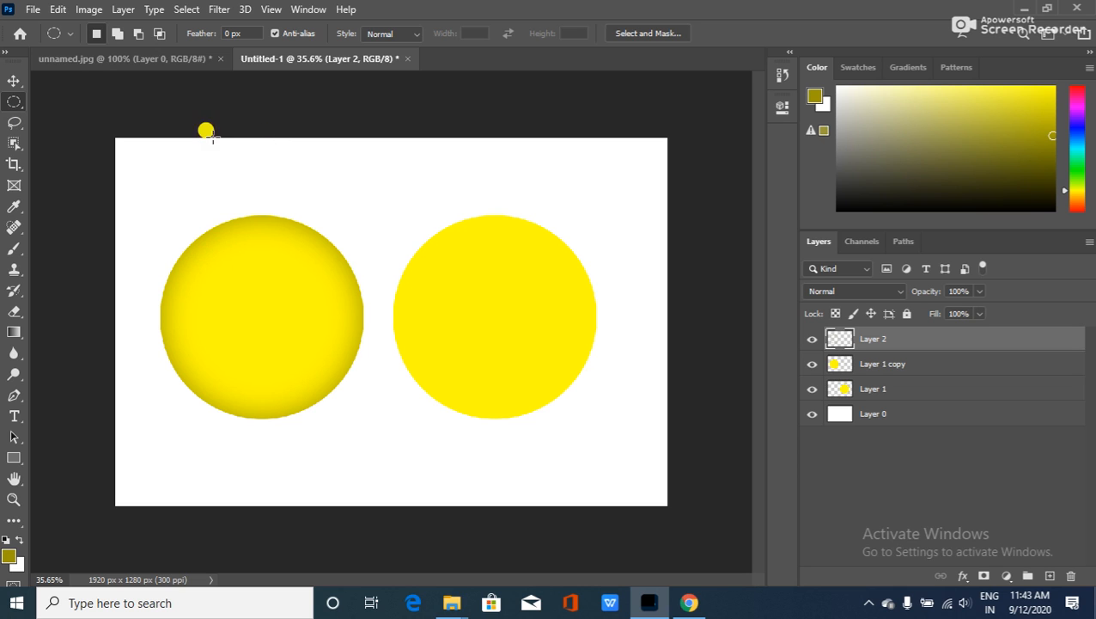
Open the cartoon boy picture "images" from the Desktop, browsing the files as thumbnails.
{"action": "left_click", "coordinate": [34, 9]}
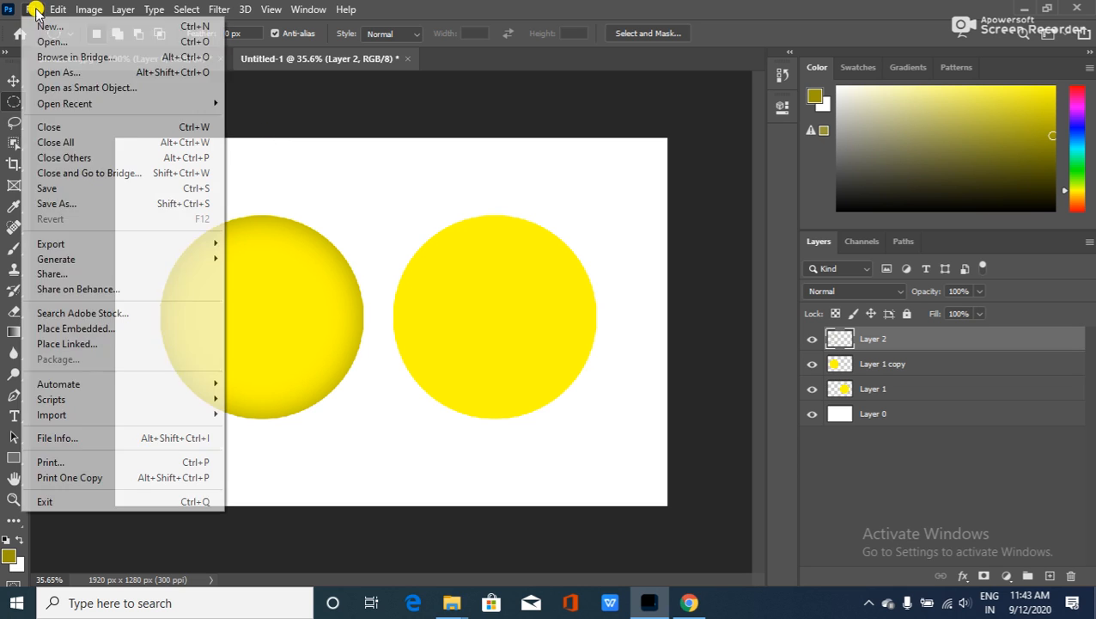
{"action": "left_click", "coordinate": [99, 41]}
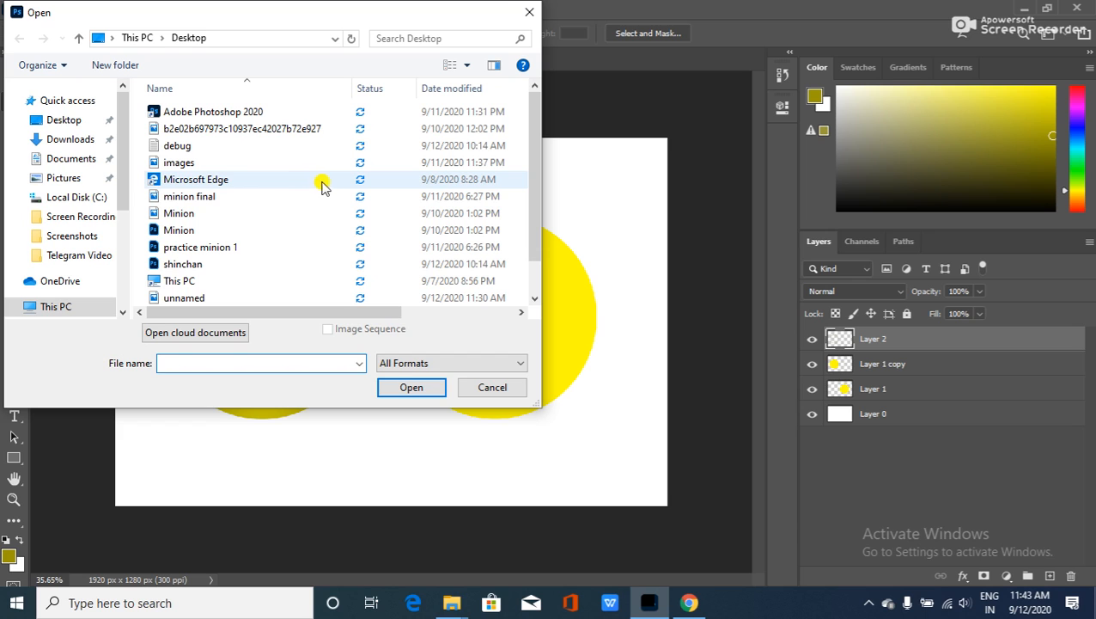
{"action": "right_click", "coordinate": [319, 183]}
{"action": "mouse_move", "coordinate": [454, 201]}
{"action": "left_click", "coordinate": [496, 213]}
{"action": "mouse_move", "coordinate": [531, 148]}
{"action": "left_mouse_down"}
{"action": "mouse_move", "coordinate": [535, 225]}
{"action": "mouse_move", "coordinate": [540, 155]}
{"action": "left_mouse_up"}
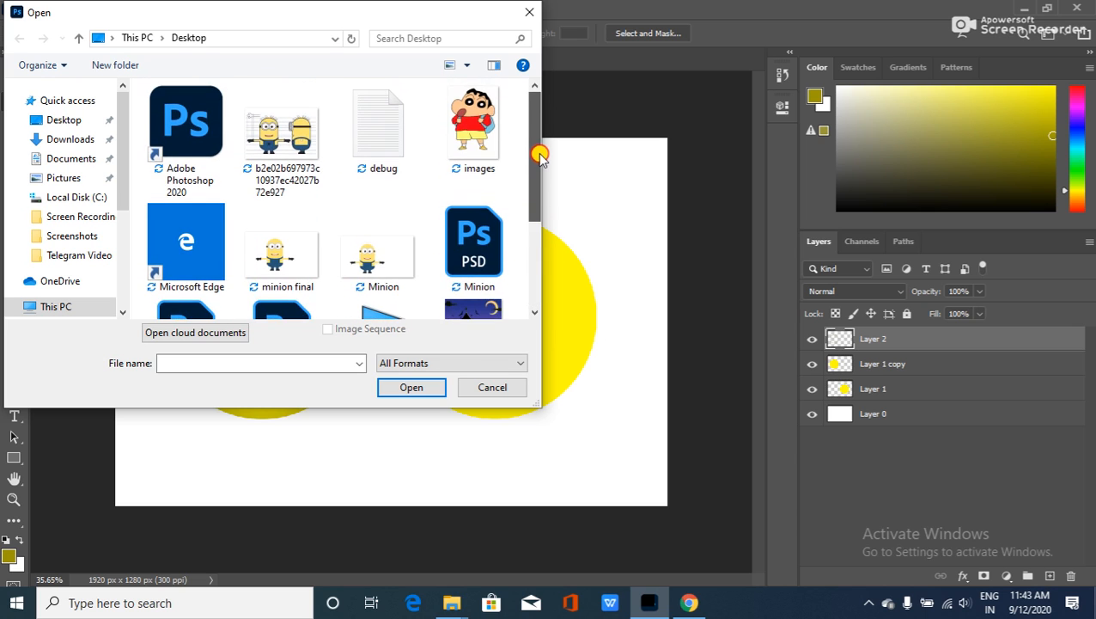
{"action": "left_click", "coordinate": [462, 131]}
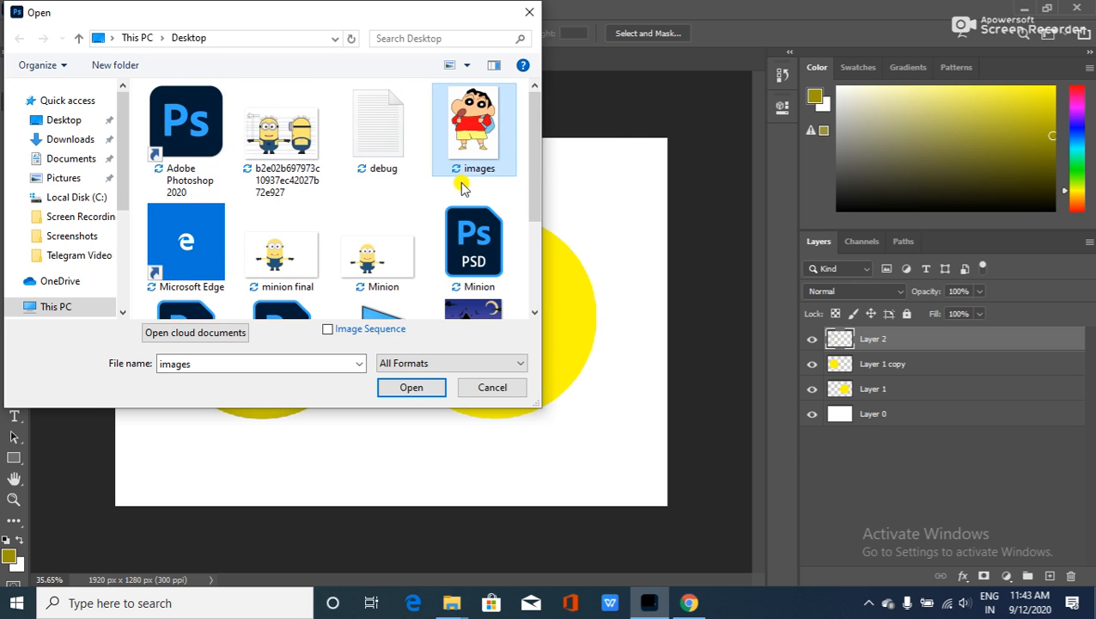
{"action": "left_click", "coordinate": [412, 387]}
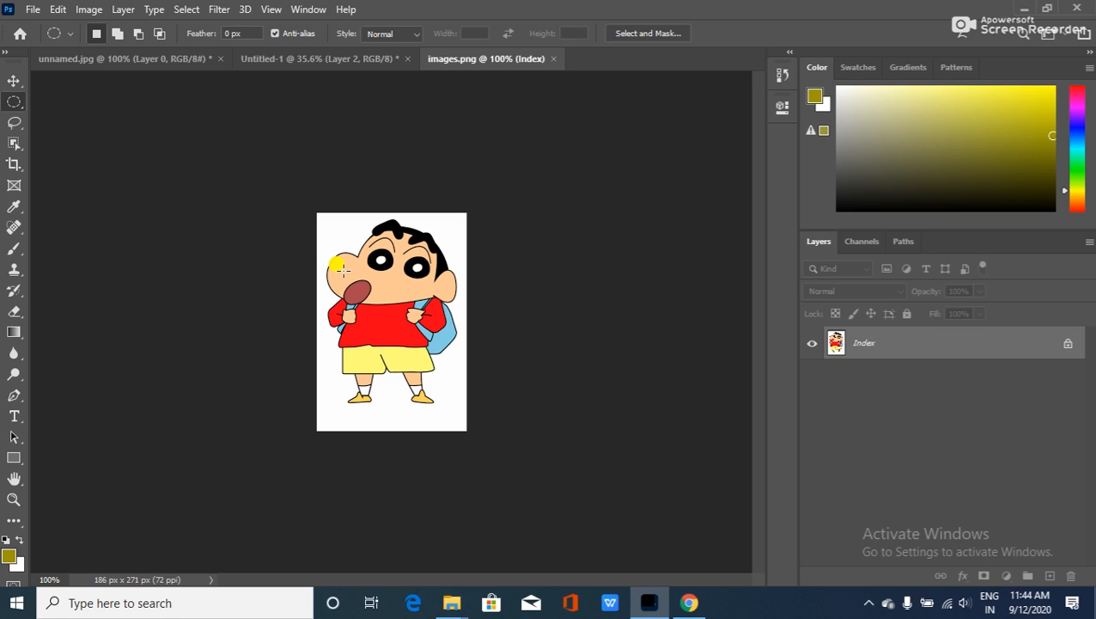
Convert images.png to RGB Color and turn its locked background into the regular layer Layer 0.
{"action": "left_click", "coordinate": [89, 8]}
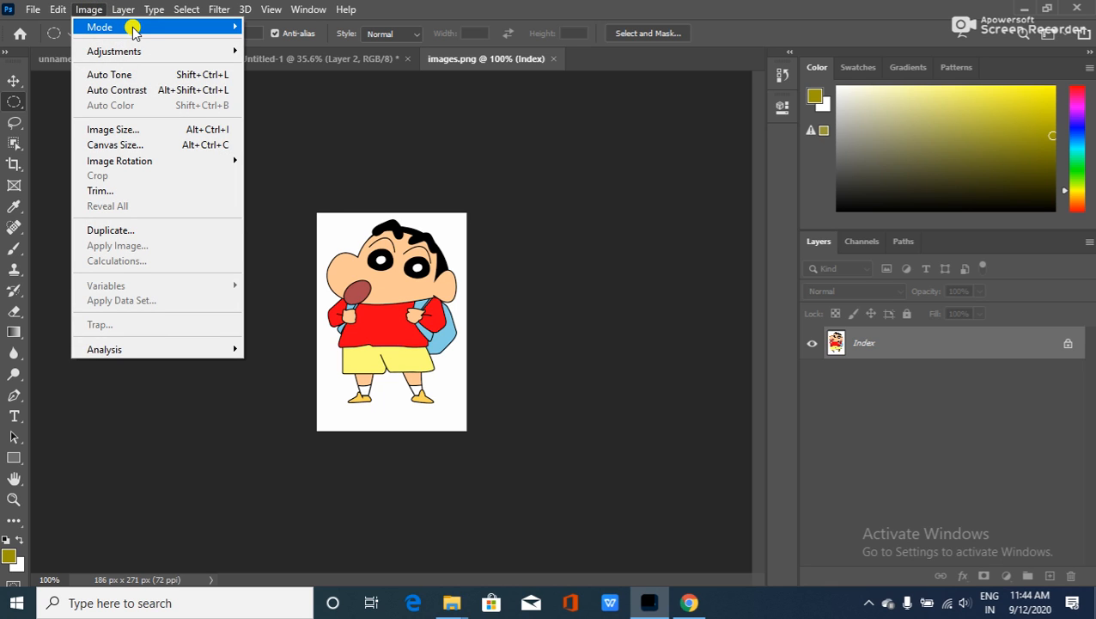
{"action": "mouse_move", "coordinate": [135, 27]}
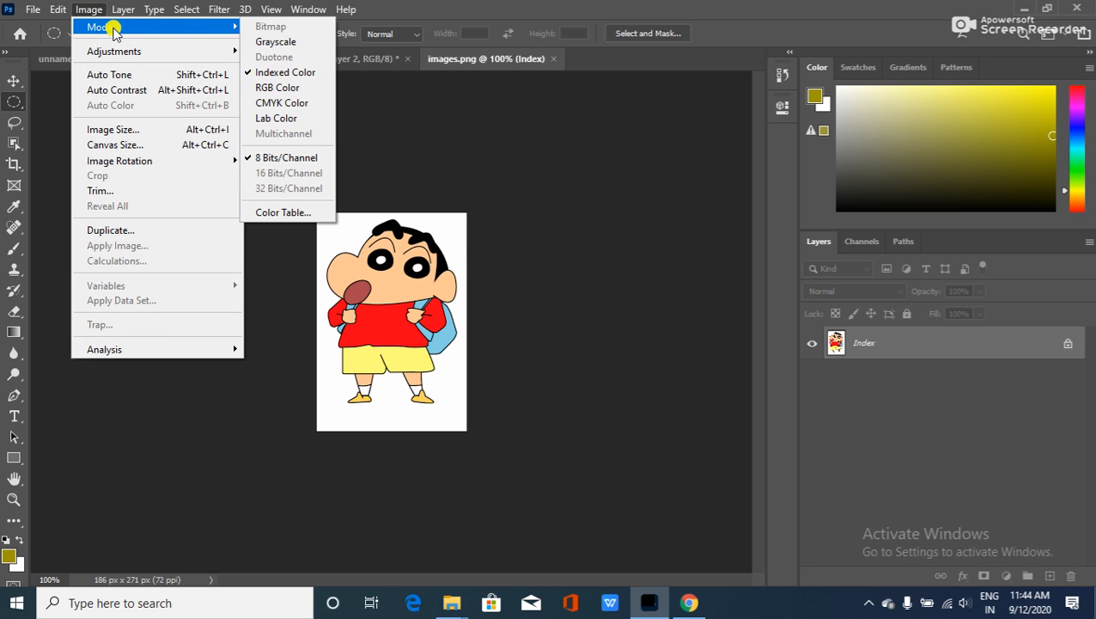
{"action": "left_click", "coordinate": [298, 89]}
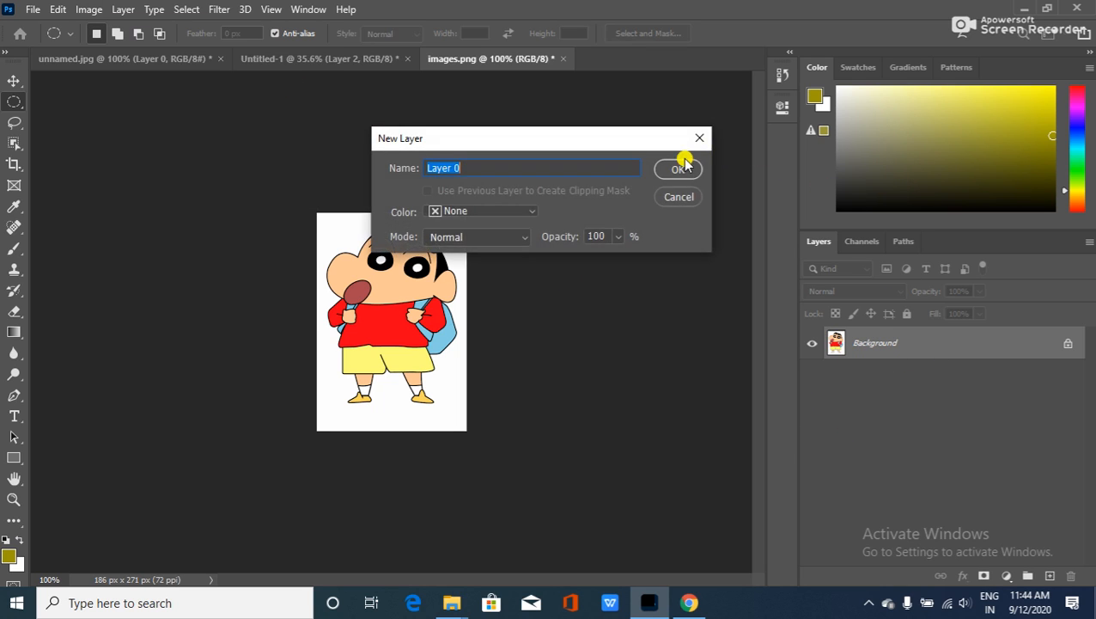
{"action": "left_click", "coordinate": [679, 176]}
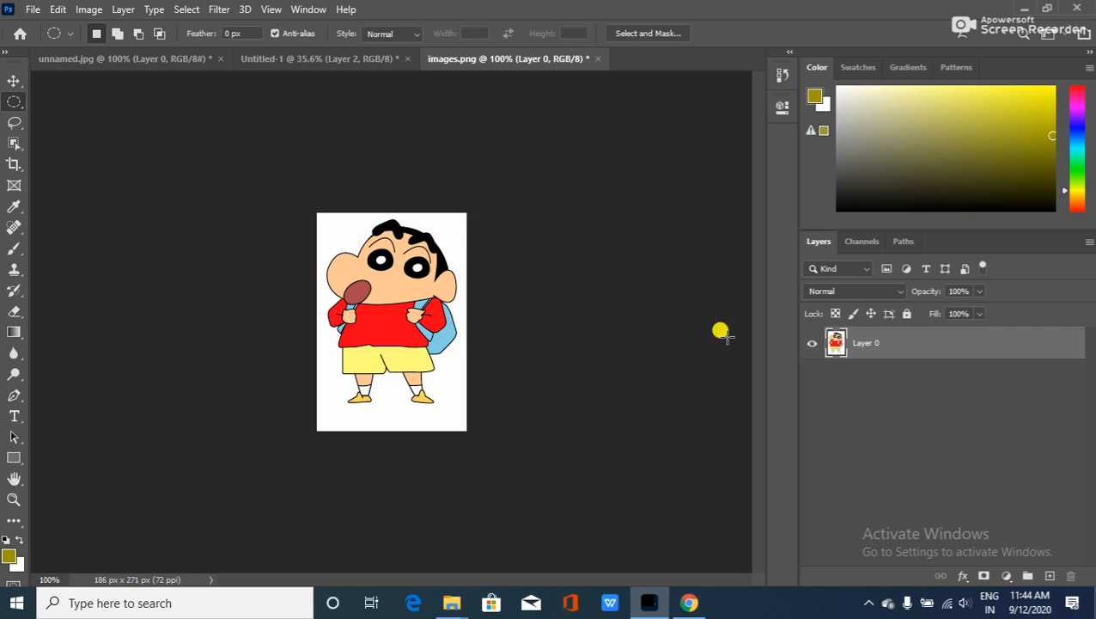
Trace freehand Lasso selections around the brown oval on the boy's face and along his chin and ear, clearing each one.
{"action": "left_click", "coordinate": [11, 123]}
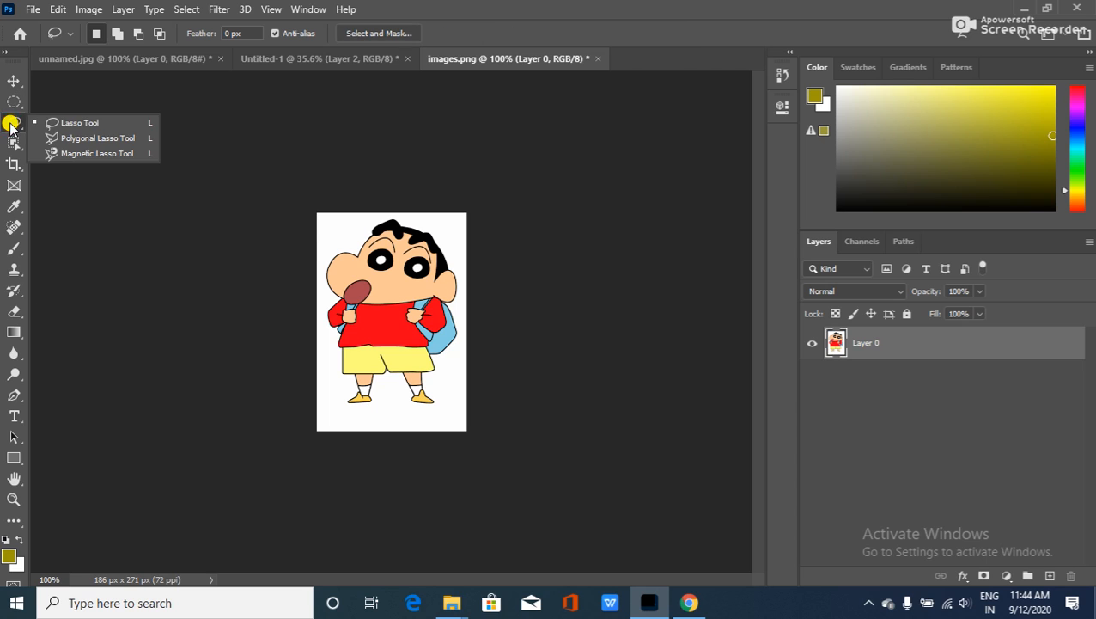
{"action": "left_click", "coordinate": [116, 123]}
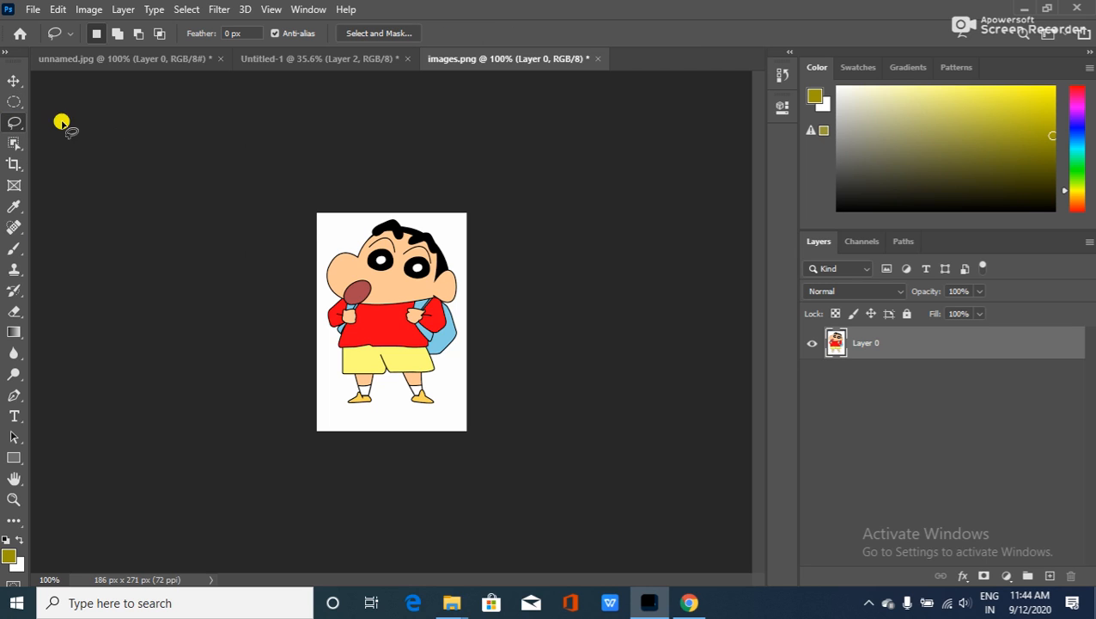
{"action": "left_click", "coordinate": [17, 125]}
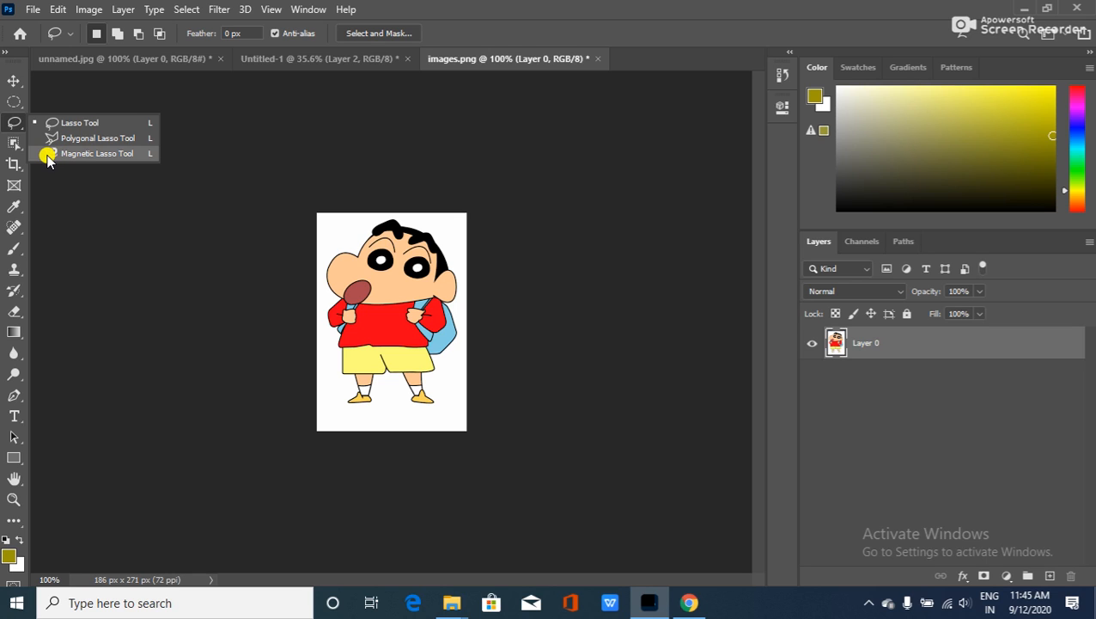
{"action": "left_click", "coordinate": [82, 123]}
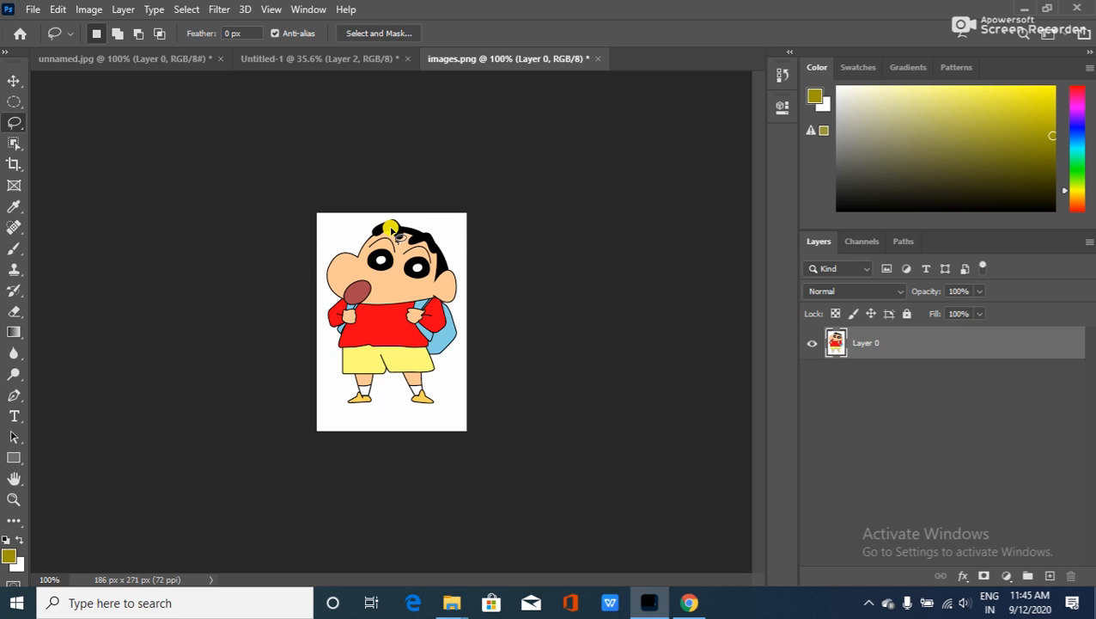
{"action": "scroll", "coordinate": [394, 230], "scroll_direction": "up", "scroll_amount": 5}
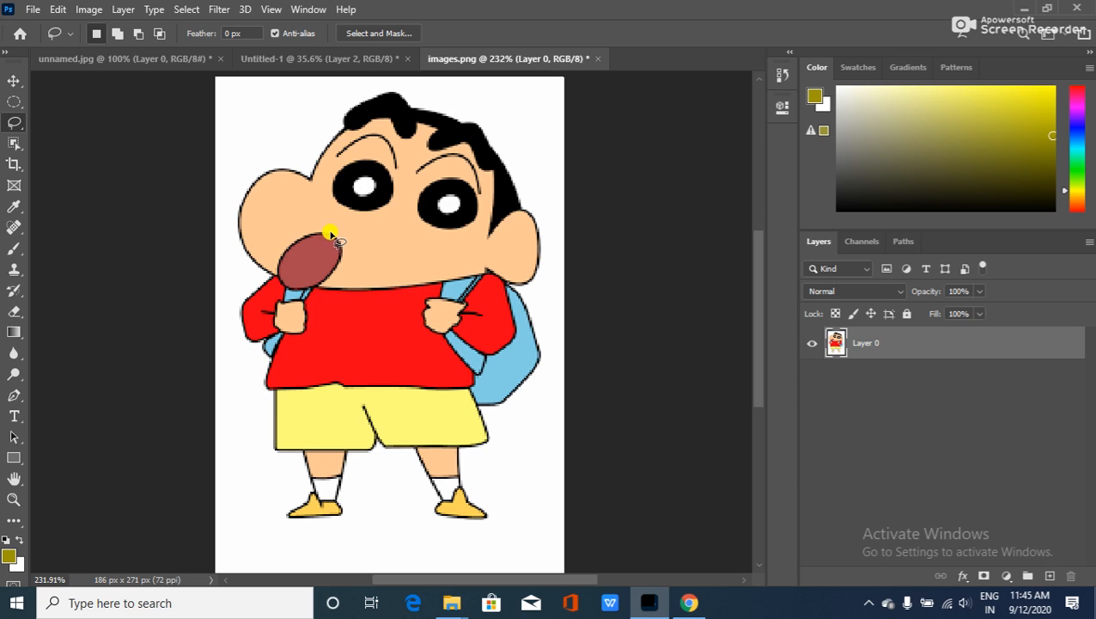
{"action": "mouse_move", "coordinate": [302, 232]}
{"action": "left_mouse_down"}
{"action": "mouse_move", "coordinate": [273, 273]}
{"action": "mouse_move", "coordinate": [283, 290]}
{"action": "mouse_move", "coordinate": [328, 279]}
{"action": "mouse_move", "coordinate": [332, 233]}
{"action": "left_mouse_up"}
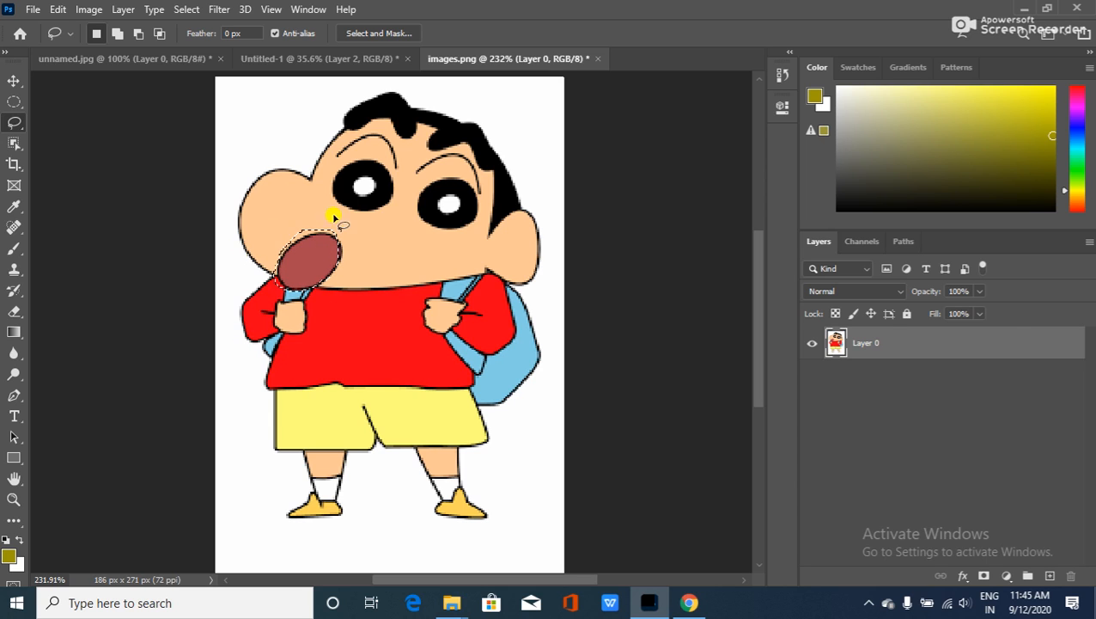
{"action": "left_click", "coordinate": [344, 290]}
{"action": "mouse_move", "coordinate": [388, 290]}
{"action": "left_mouse_down"}
{"action": "mouse_move", "coordinate": [487, 267]}
{"action": "mouse_move", "coordinate": [534, 283]}
{"action": "mouse_move", "coordinate": [542, 232]}
{"action": "mouse_move", "coordinate": [515, 209]}
{"action": "mouse_move", "coordinate": [490, 235]}
{"action": "mouse_move", "coordinate": [498, 182]}
{"action": "left_mouse_up"}
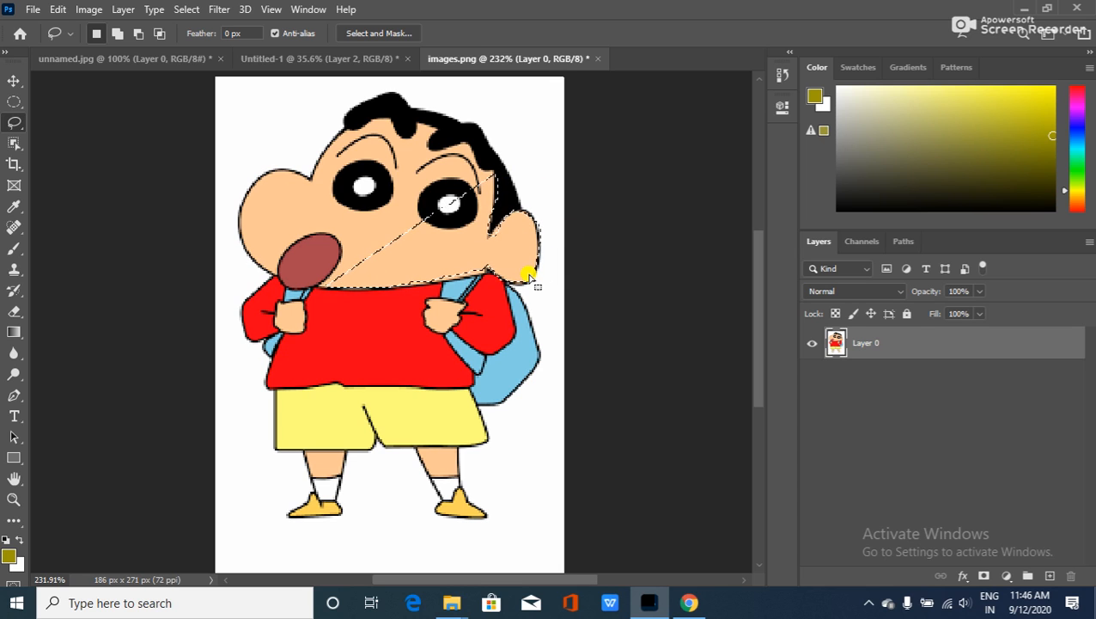
{"action": "left_click", "coordinate": [421, 251]}
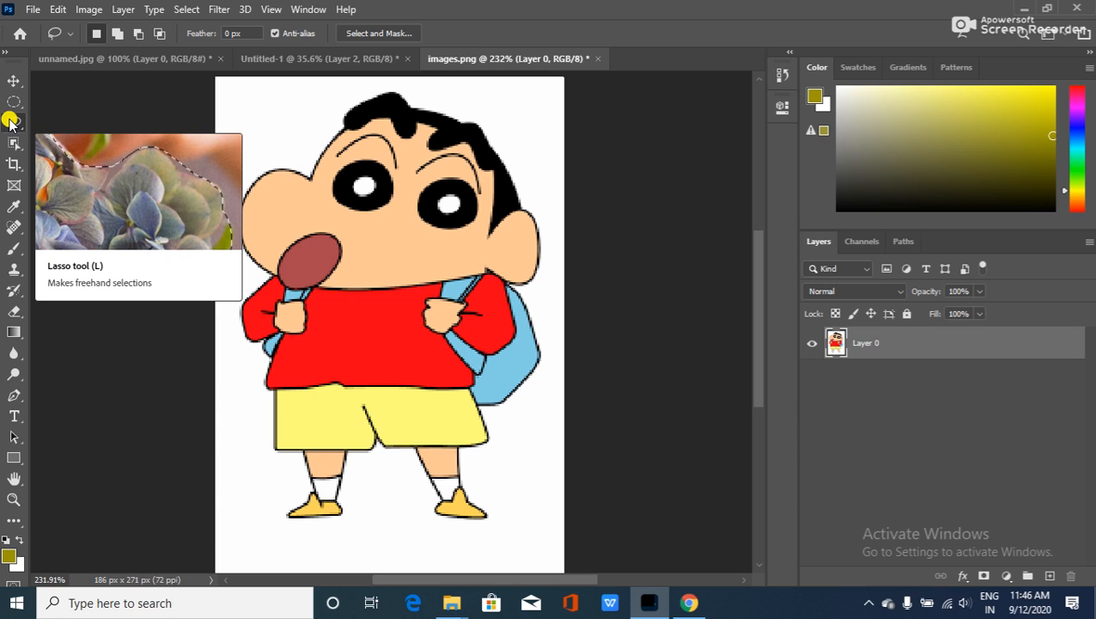
Outline the brown oval and the boy's hand on the backpack strap with the Polygonal Lasso, clearing each selection.
{"action": "right_click", "coordinate": [13, 125]}
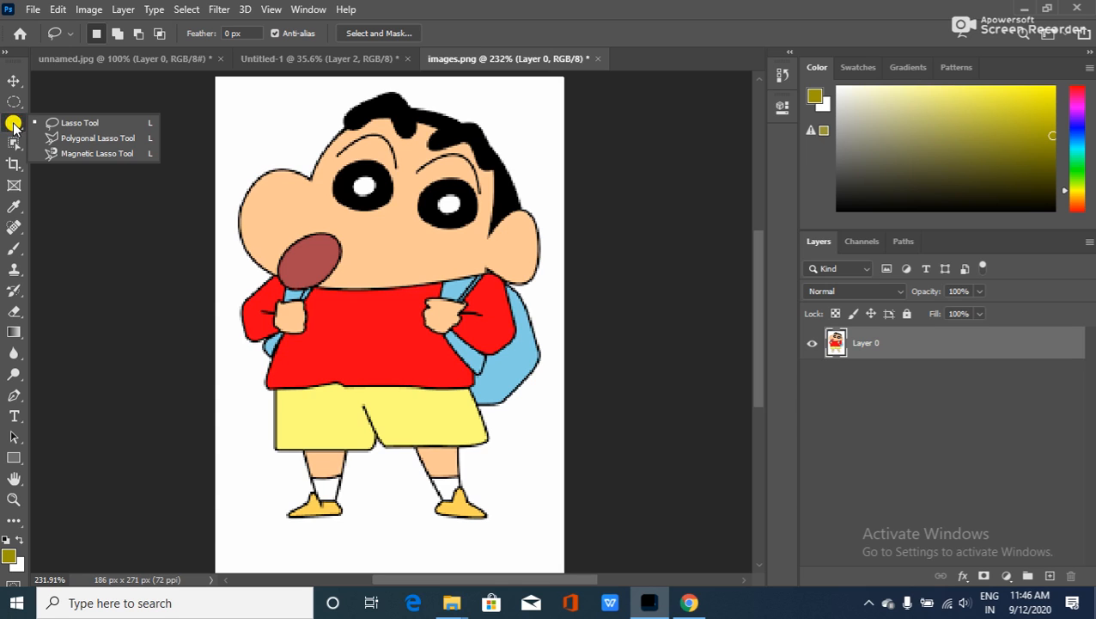
{"action": "left_click", "coordinate": [122, 138]}
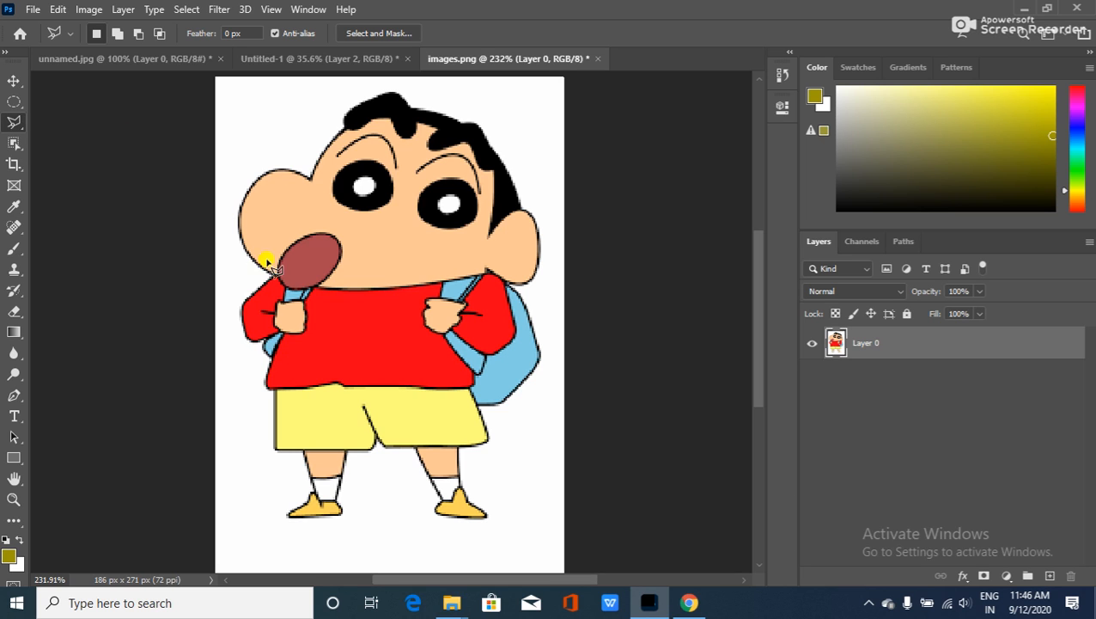
{"action": "scroll", "coordinate": [269, 279], "scroll_direction": "up", "scroll_amount": 5}
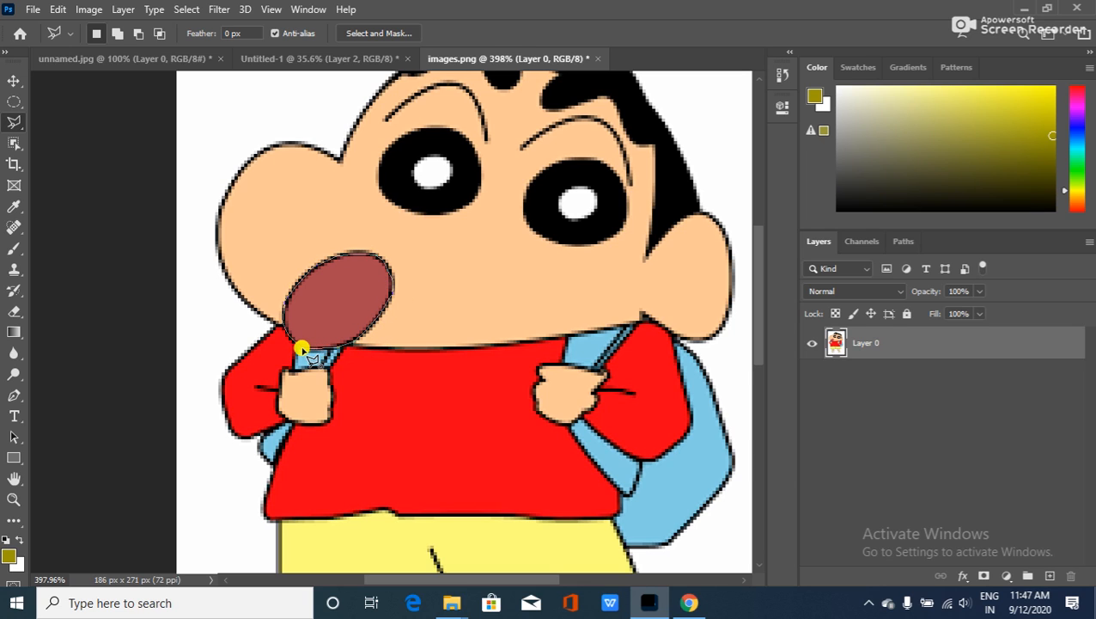
{"action": "left_click", "coordinate": [319, 358]}
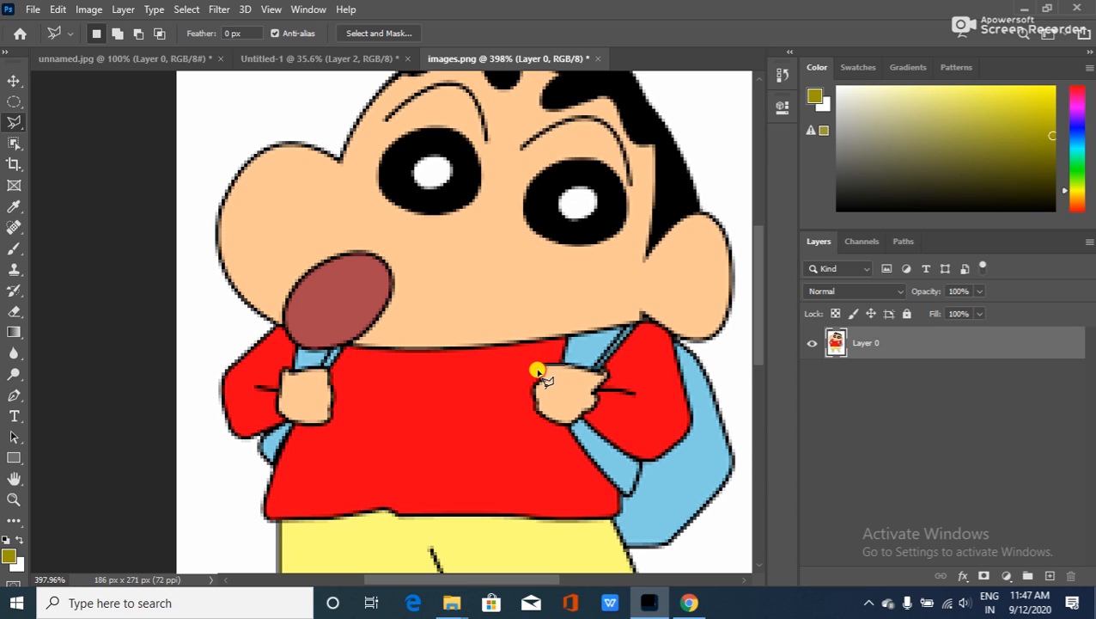
{"action": "left_click", "coordinate": [543, 384]}
{"action": "left_click", "coordinate": [545, 400]}
{"action": "left_click", "coordinate": [566, 366]}
{"action": "left_click", "coordinate": [521, 380]}
Trace the edge of the boy's whole face with the Magnetic Lasso and close the selection at its starting point.
{"action": "right_click", "coordinate": [13, 124]}
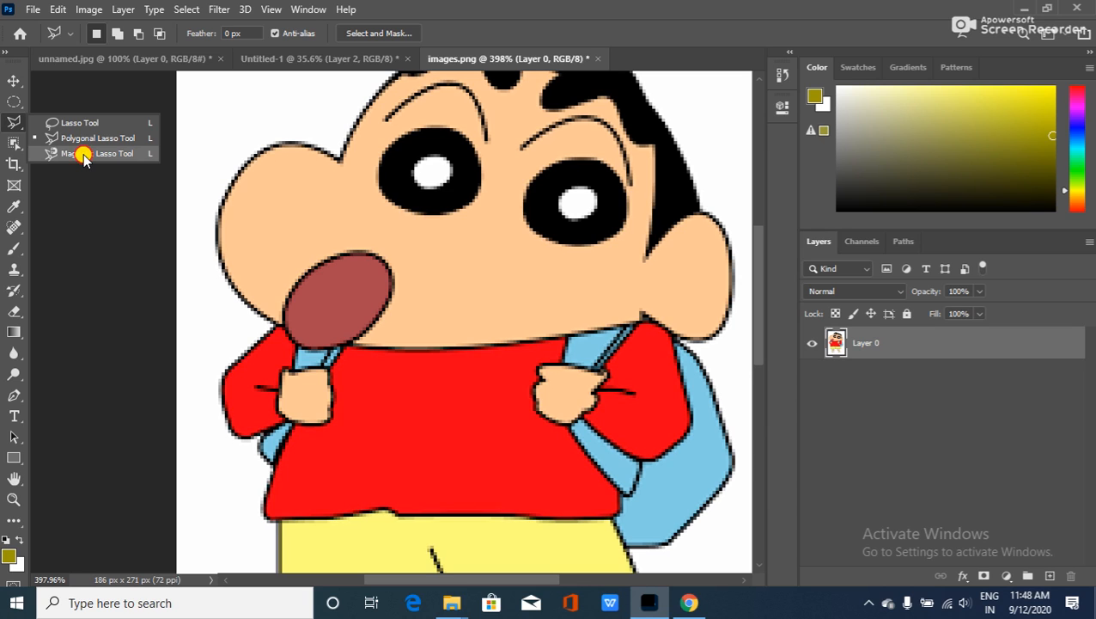
{"action": "left_click", "coordinate": [83, 158]}
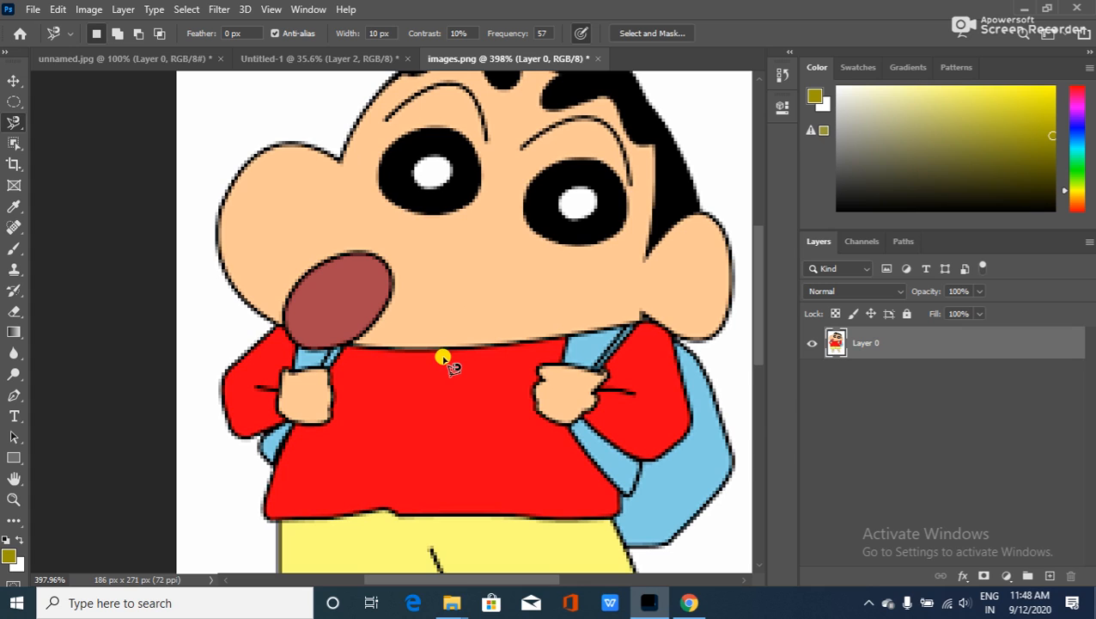
{"action": "left_click", "coordinate": [640, 322]}
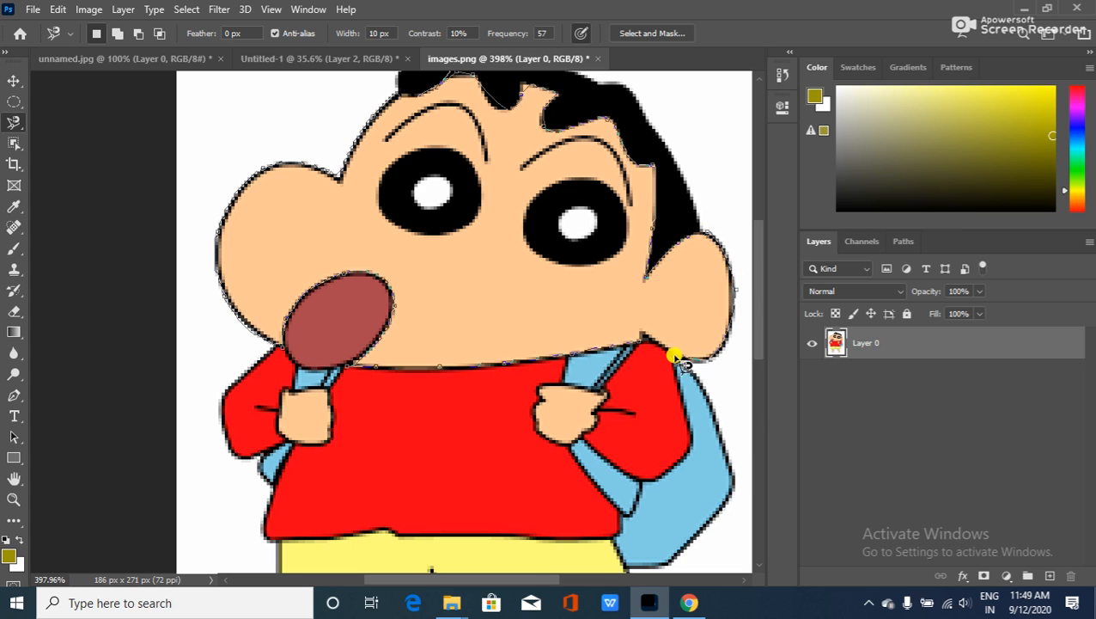
{"action": "double_click", "coordinate": [641, 341]}
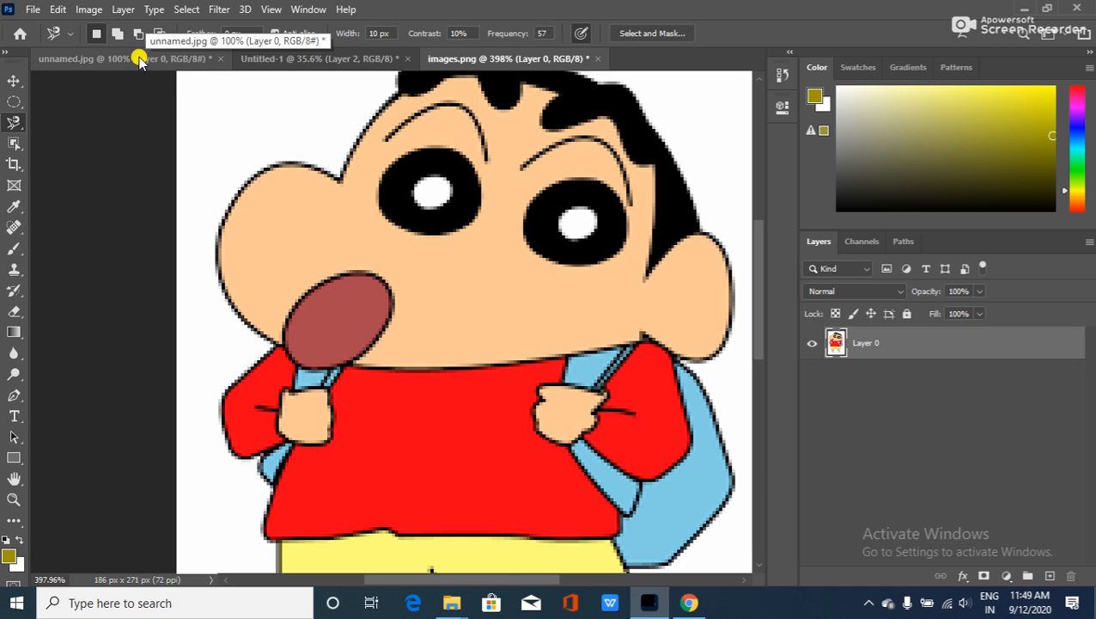
Switch to the unnamed.jpg document and add a new empty layer above Layer 0.
{"action": "left_click", "coordinate": [139, 60]}
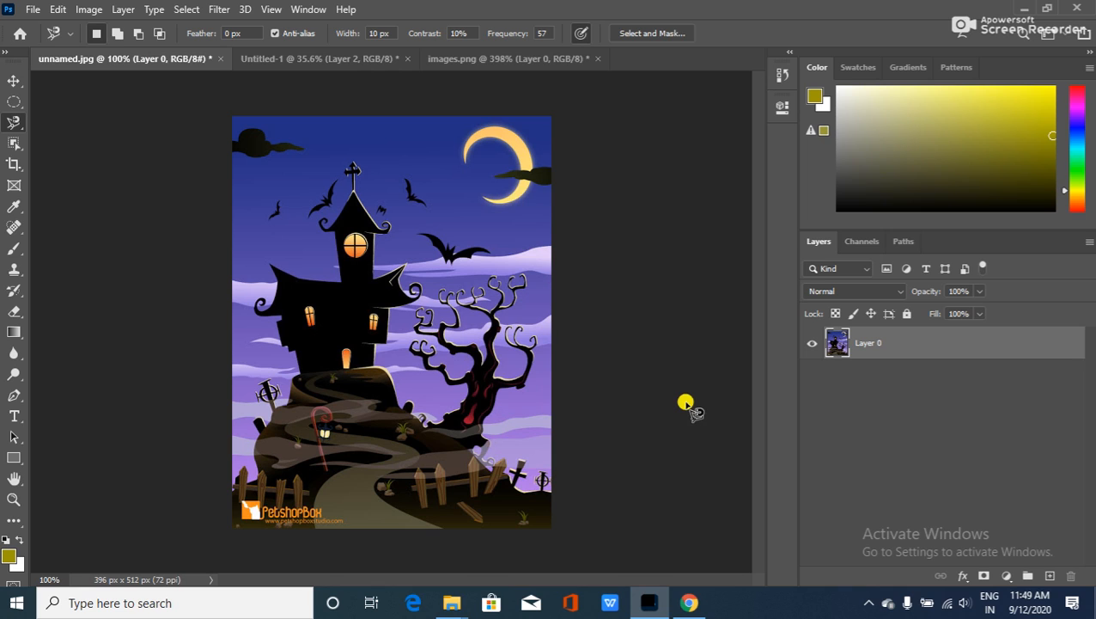
{"action": "left_click", "coordinate": [1048, 575]}
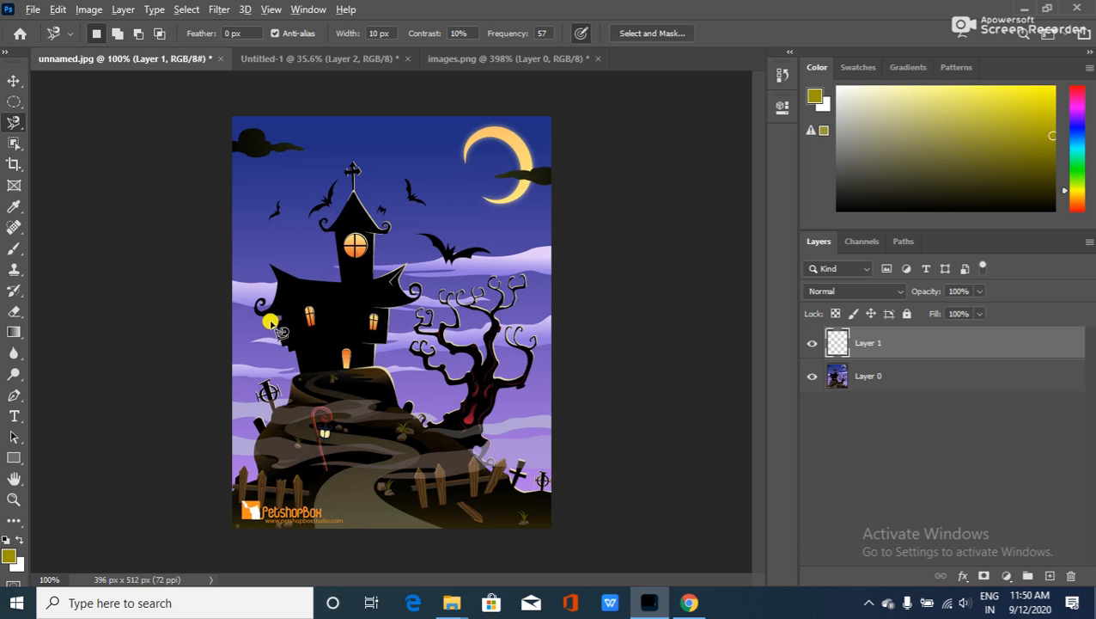
{"action": "scroll", "coordinate": [262, 327], "scroll_direction": "up", "scroll_amount": 5}
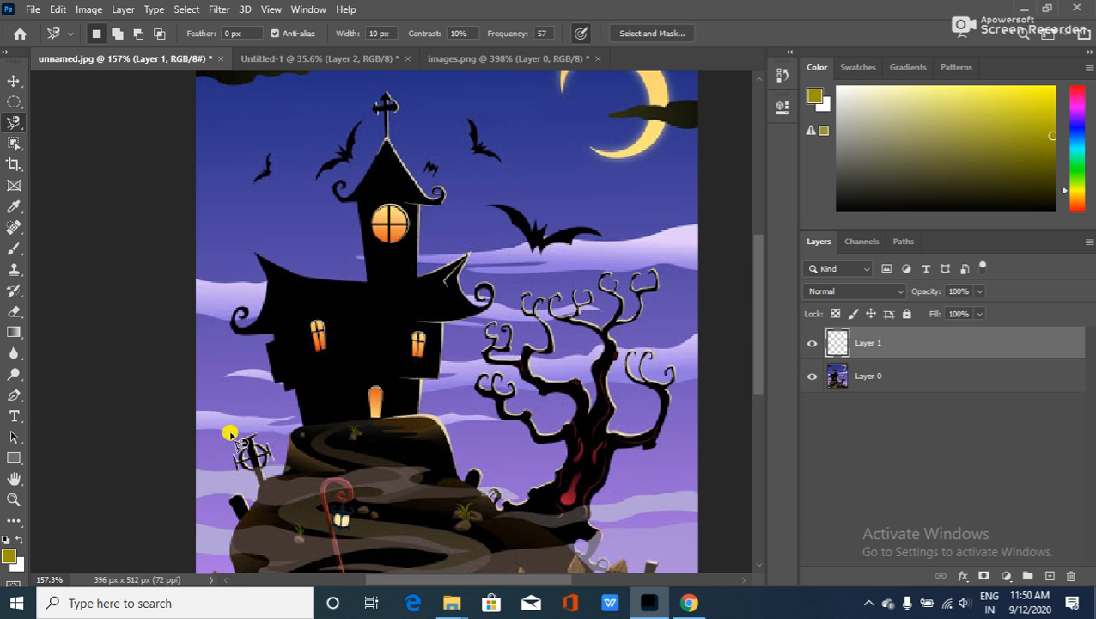
{"action": "left_click", "coordinate": [372, 418]}
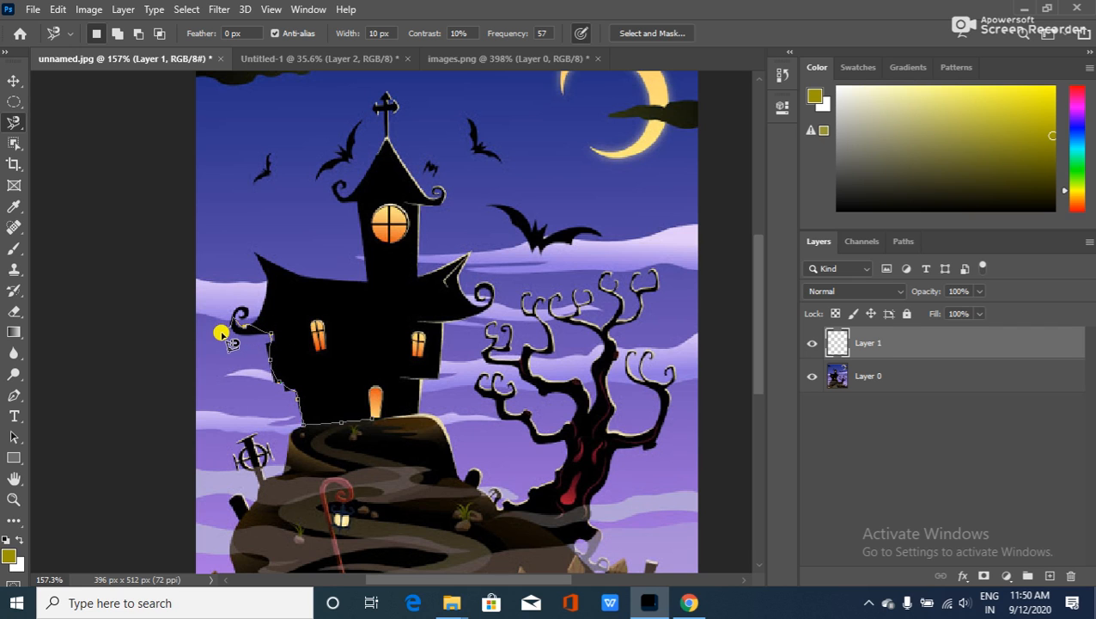
{"action": "key", "text": "Escape"}
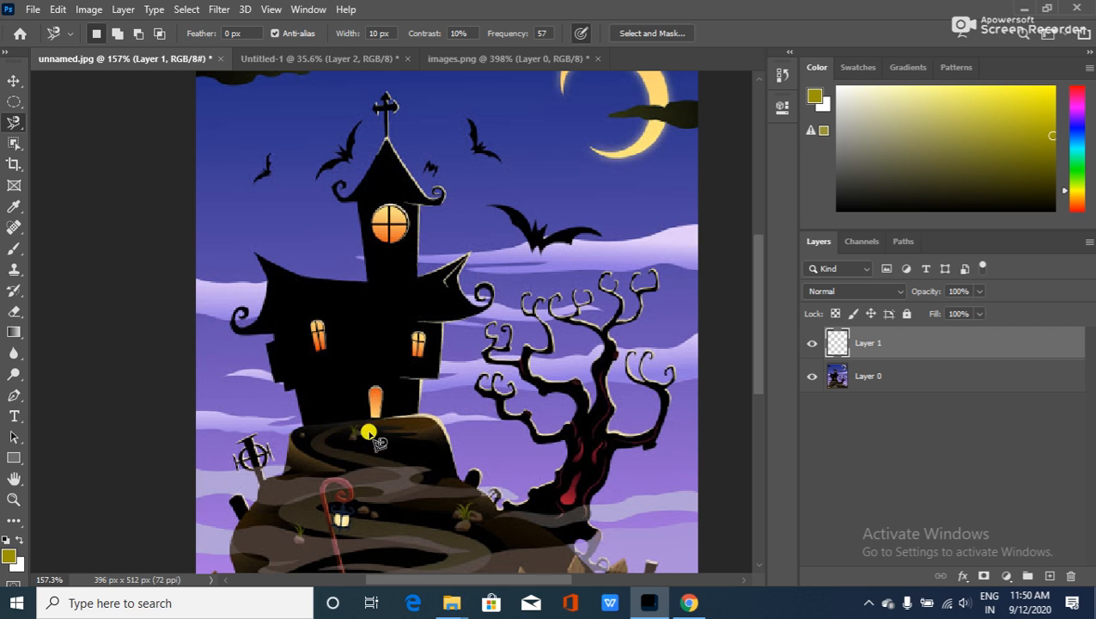
{"action": "right_click", "coordinate": [15, 122]}
{"action": "left_click", "coordinate": [60, 119]}
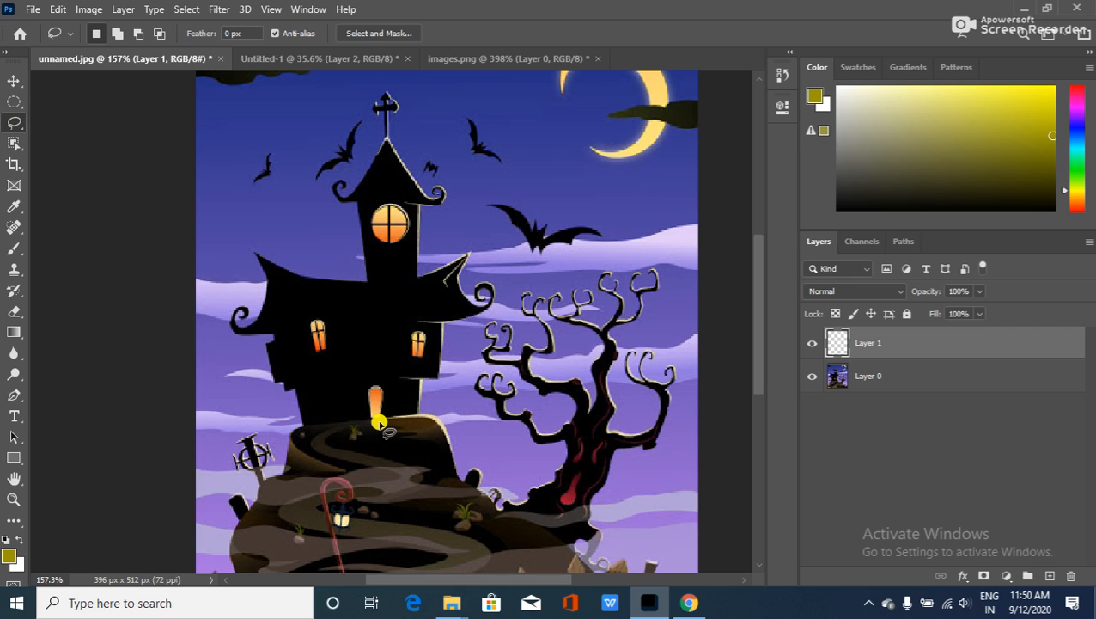
{"action": "mouse_move", "coordinate": [376, 421]}
{"action": "left_mouse_down"}
{"action": "mouse_move", "coordinate": [314, 427]}
{"action": "mouse_move", "coordinate": [264, 361]}
{"action": "mouse_move", "coordinate": [265, 342]}
{"action": "left_mouse_up"}
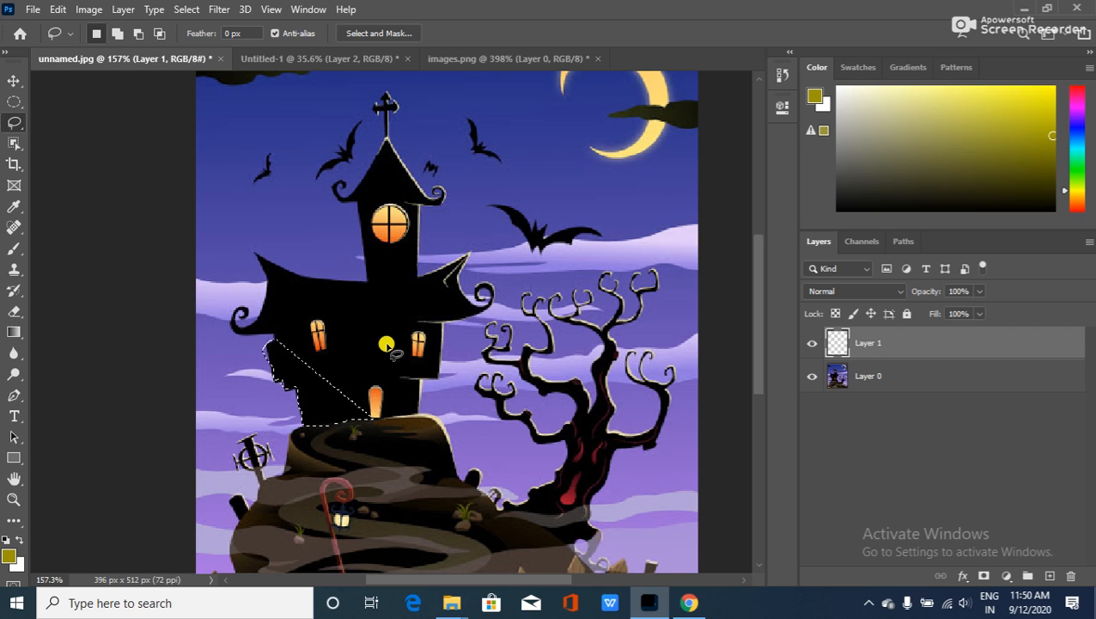
{"action": "left_click", "coordinate": [386, 348]}
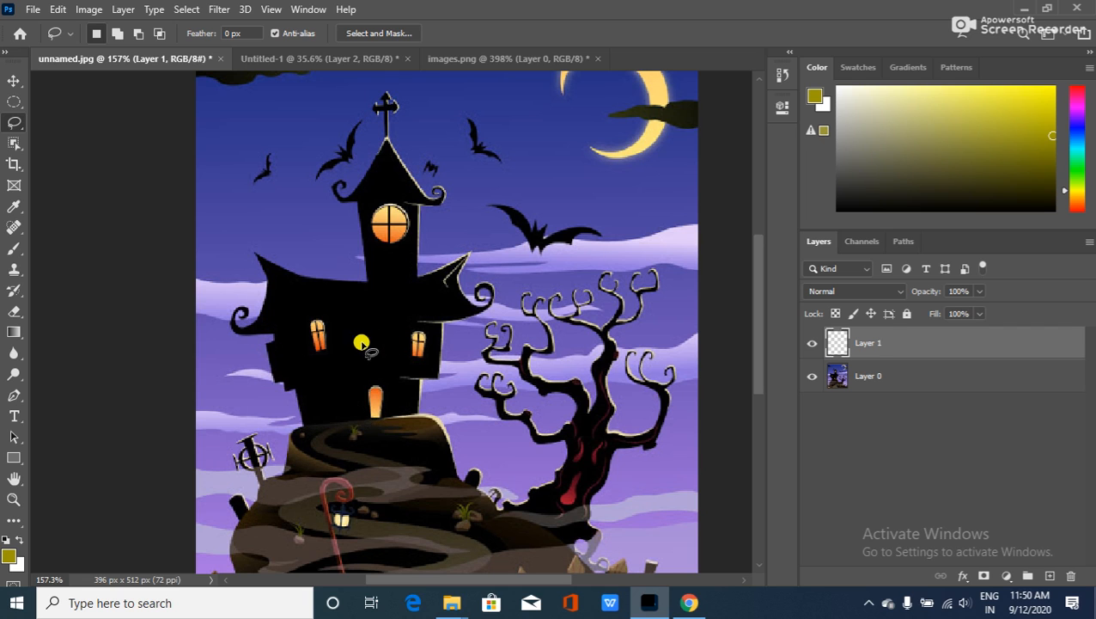
Start a Polygonal Lasso outline at the house's lower-right corner and run it along the hilltop to the lower-left corner.
{"action": "right_click", "coordinate": [14, 122]}
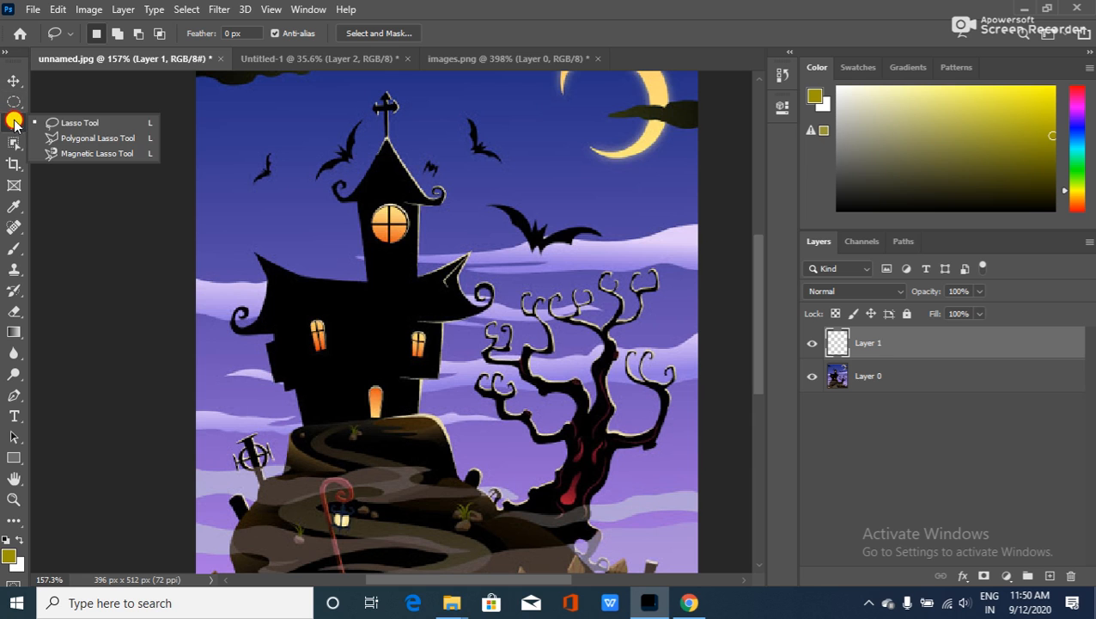
{"action": "left_click", "coordinate": [76, 137]}
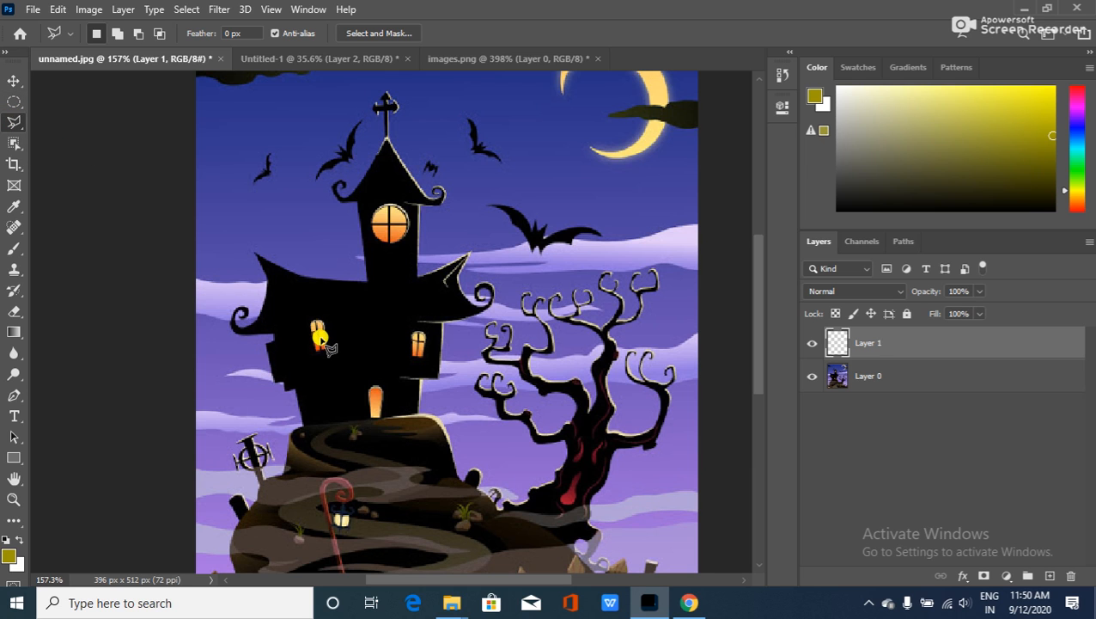
{"action": "scroll", "coordinate": [287, 423], "scroll_direction": "up", "scroll_amount": 1}
{"action": "scroll", "coordinate": [379, 428], "scroll_direction": "up", "scroll_amount": 6}
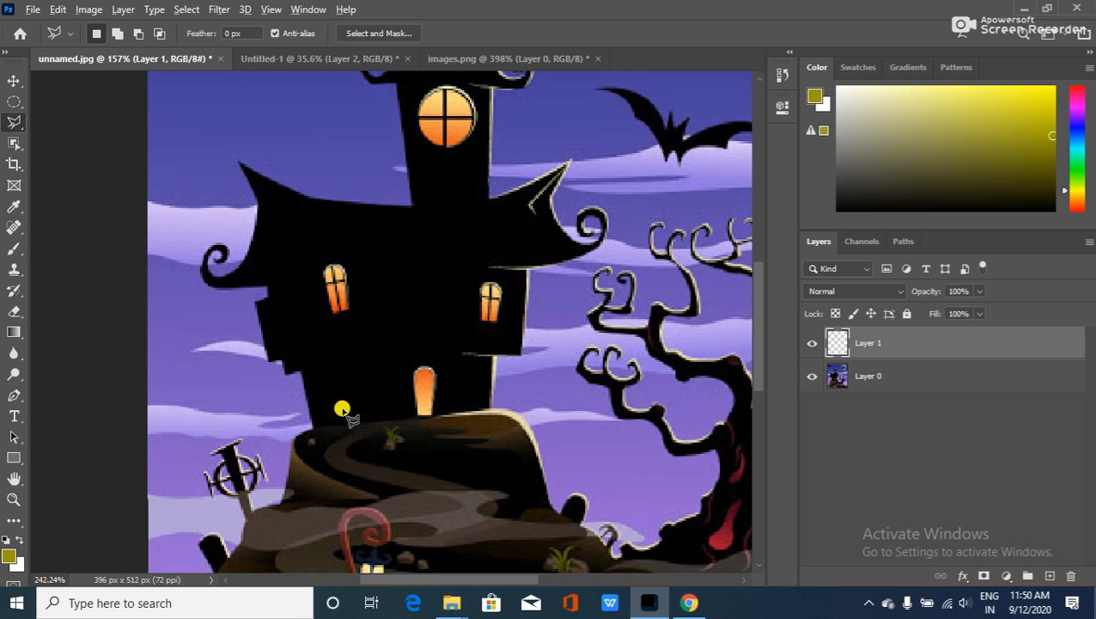
{"action": "scroll", "coordinate": [379, 428], "scroll_direction": "up", "scroll_amount": 2}
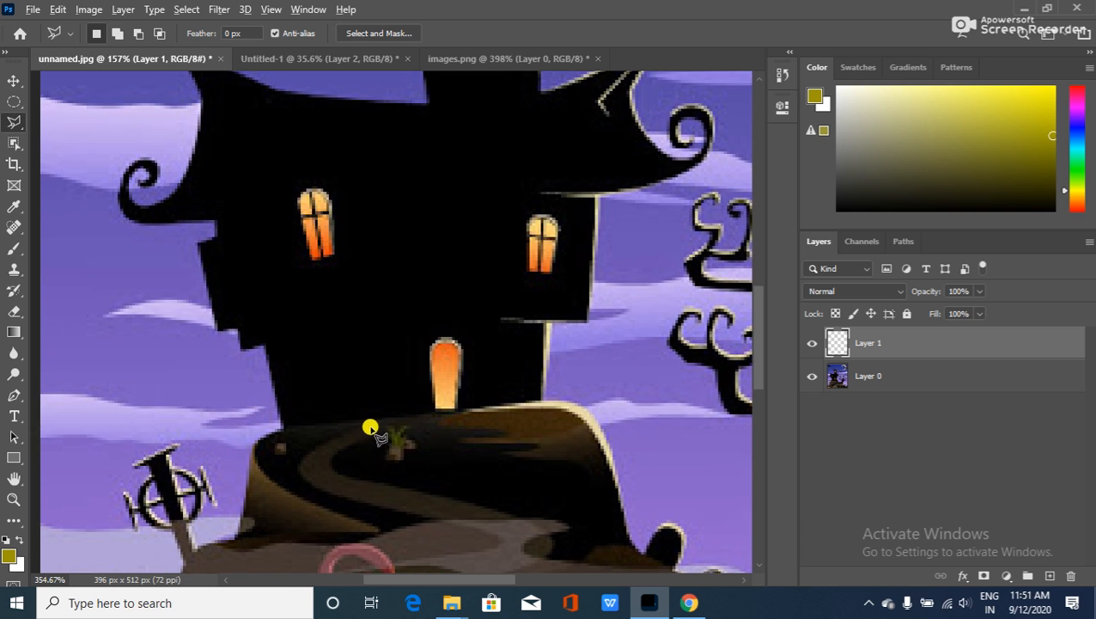
{"action": "scroll", "coordinate": [559, 413], "scroll_direction": "up", "scroll_amount": 3}
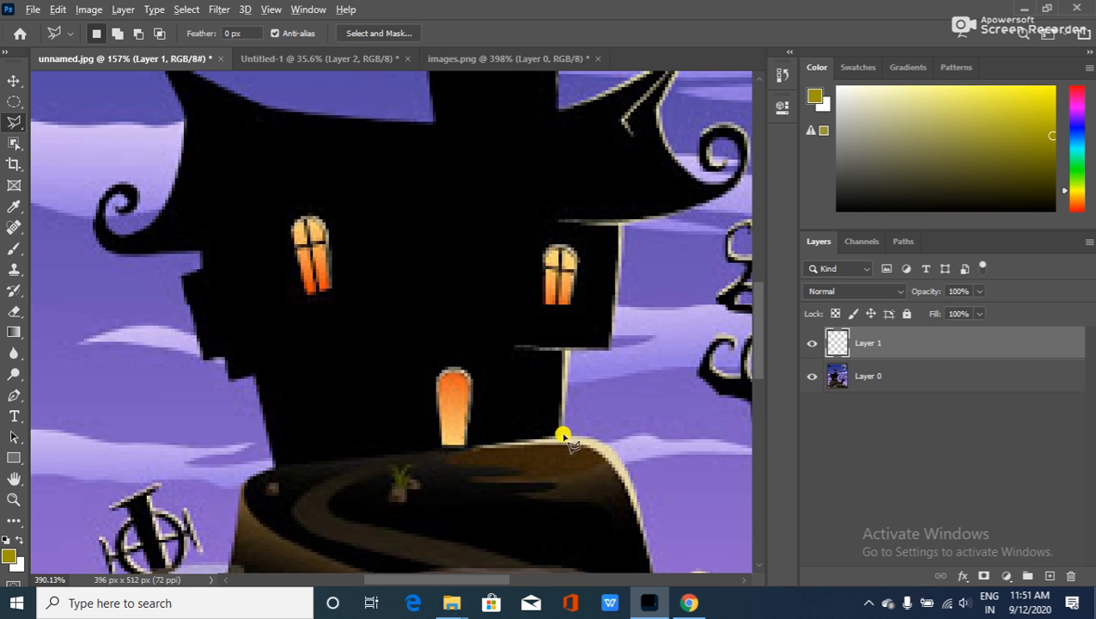
{"action": "scroll", "coordinate": [558, 484], "scroll_direction": "up", "scroll_amount": 4}
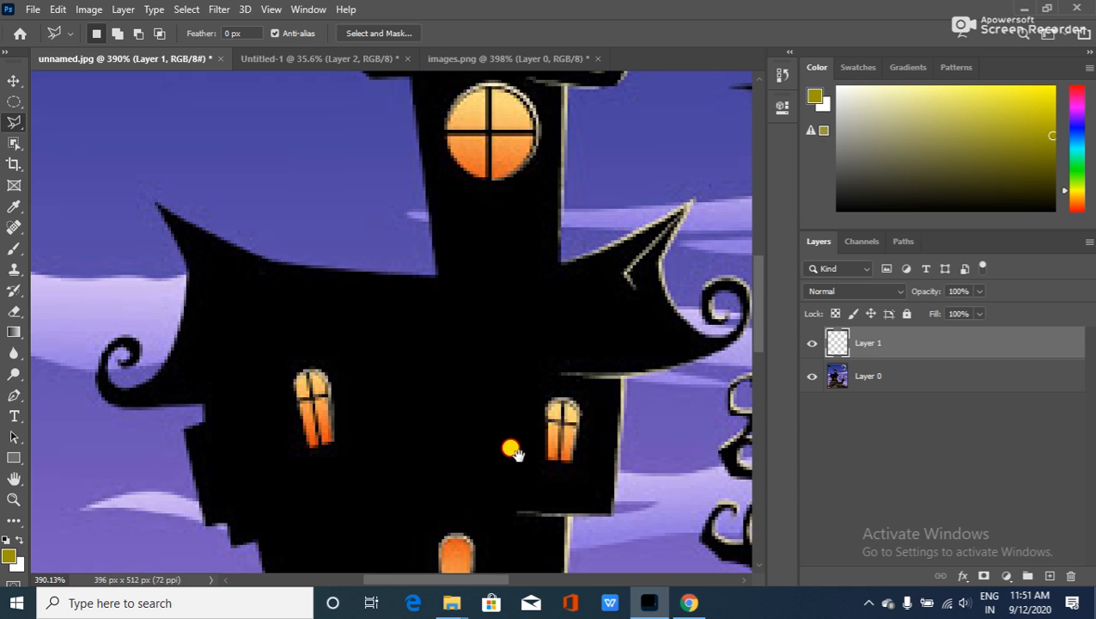
{"action": "scroll", "coordinate": [511, 450], "scroll_direction": "down", "scroll_amount": 9}
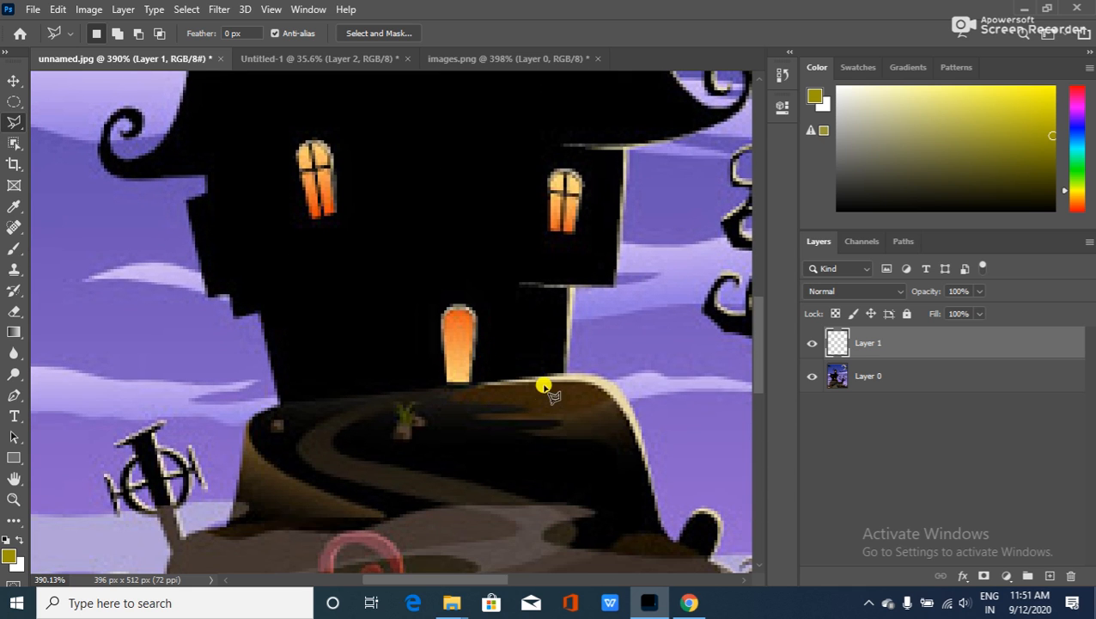
{"action": "left_click", "coordinate": [563, 379]}
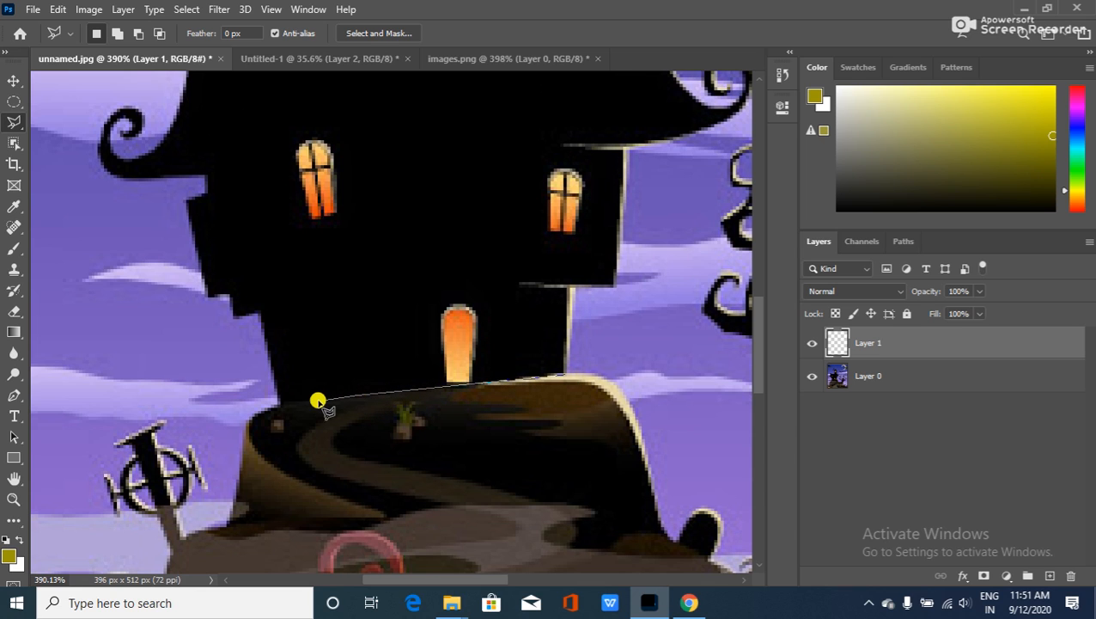
{"action": "left_click", "coordinate": [280, 403]}
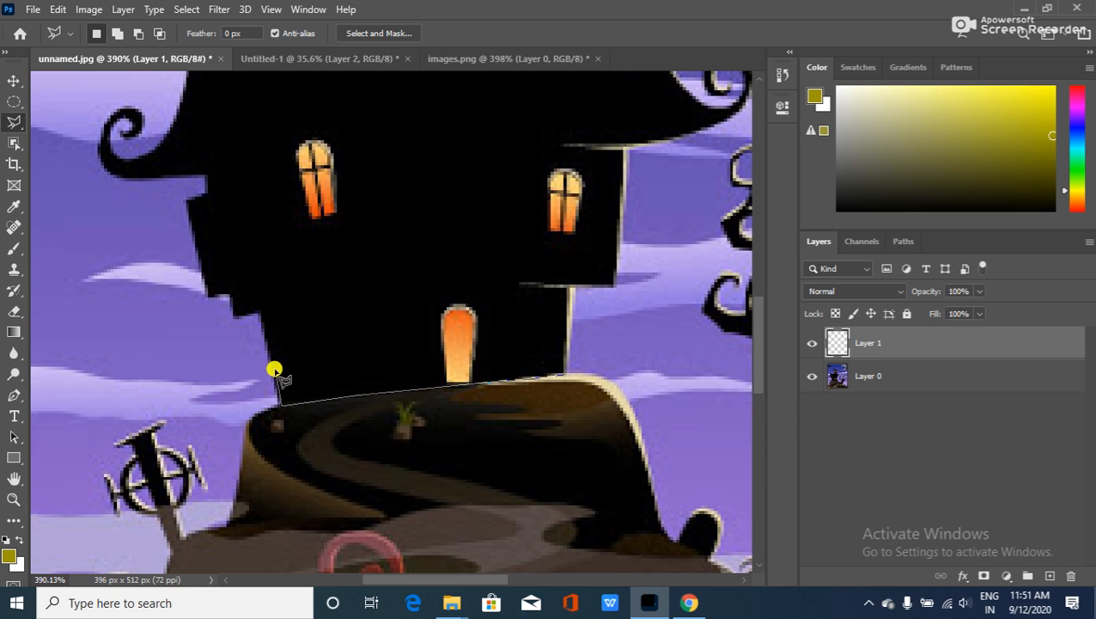
Continue the polygonal outline up the house's stepped left wall to the underside of the roof.
{"action": "left_click", "coordinate": [260, 312]}
{"action": "left_click", "coordinate": [236, 317]}
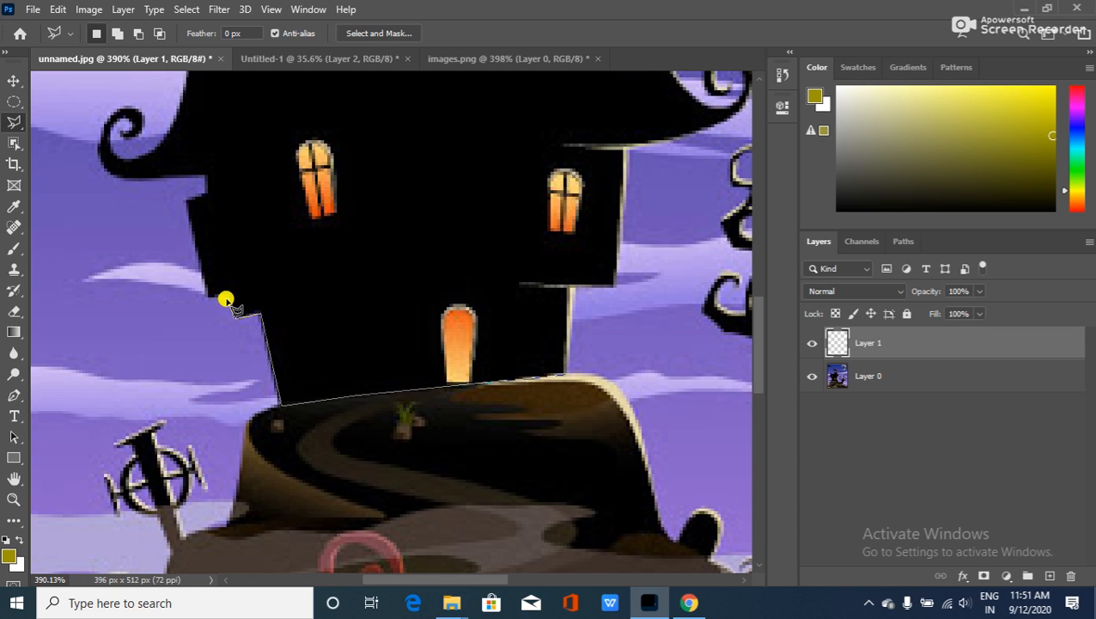
{"action": "left_click", "coordinate": [210, 299]}
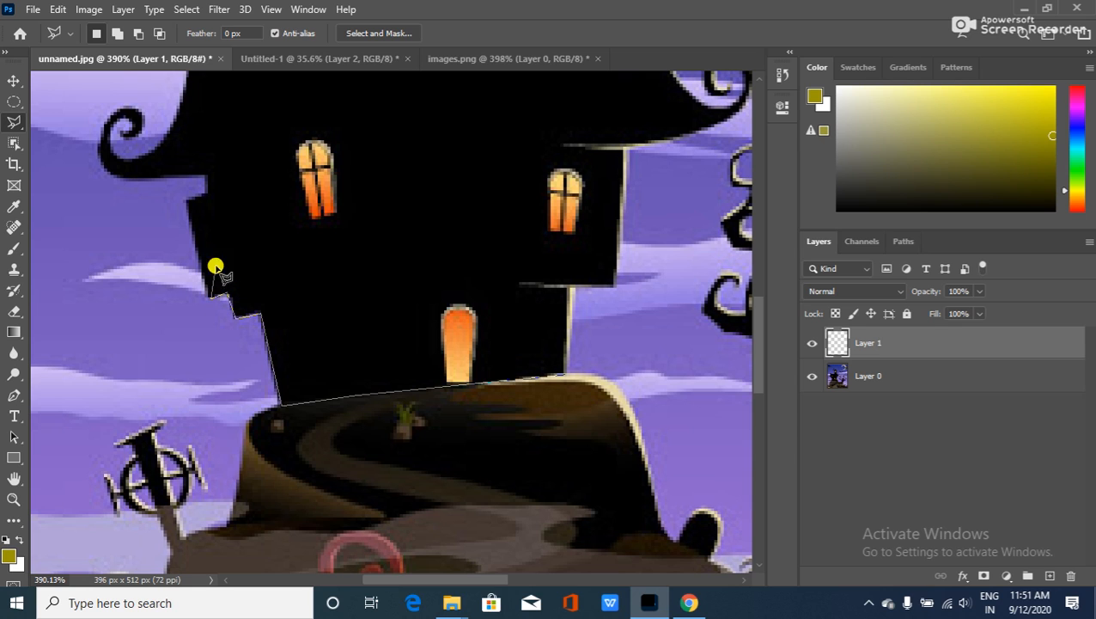
{"action": "left_click", "coordinate": [189, 198]}
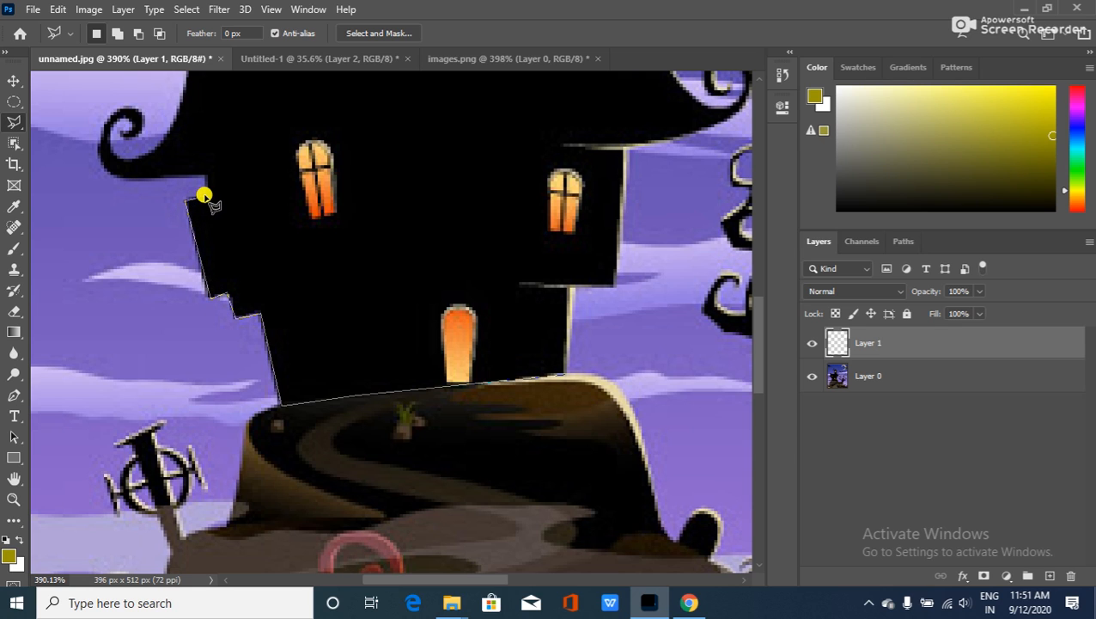
{"action": "left_click", "coordinate": [207, 176]}
Trace the outline around the left roof curl, over the left roof spike and up the tower's left wall to its eave.
{"action": "scroll", "coordinate": [248, 245], "scroll_direction": "up", "scroll_amount": 4}
{"action": "scroll", "coordinate": [247, 245], "scroll_direction": "left", "scroll_amount": 5}
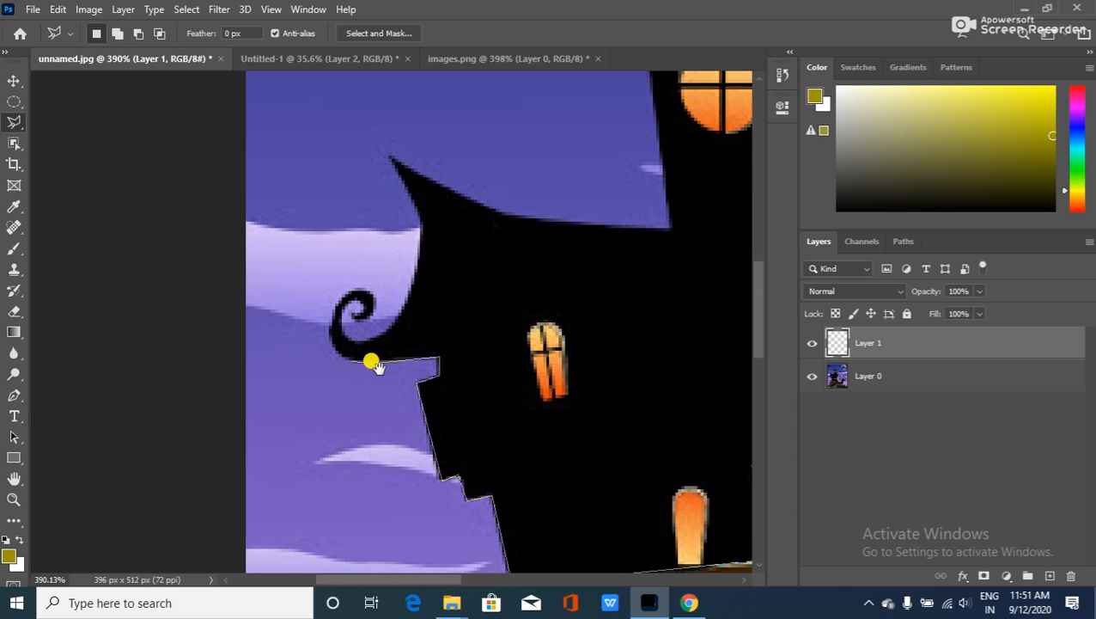
{"action": "mouse_move", "coordinate": [337, 355]}
{"action": "left_mouse_down"}
{"action": "mouse_move", "coordinate": [324, 324]}
{"action": "mouse_move", "coordinate": [329, 338]}
{"action": "mouse_move", "coordinate": [336, 291]}
{"action": "mouse_move", "coordinate": [336, 309]}
{"action": "mouse_move", "coordinate": [351, 288]}
{"action": "mouse_move", "coordinate": [368, 316]}
{"action": "left_mouse_up"}
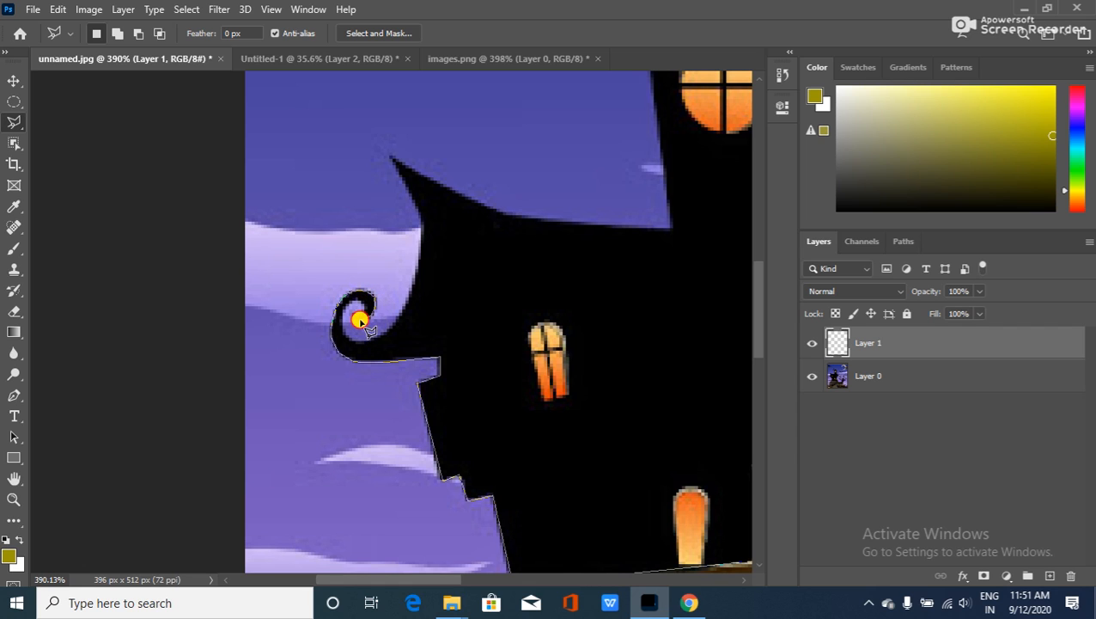
{"action": "left_click_drag", "start_coordinate": [352, 320], "coordinate": [353, 312]}
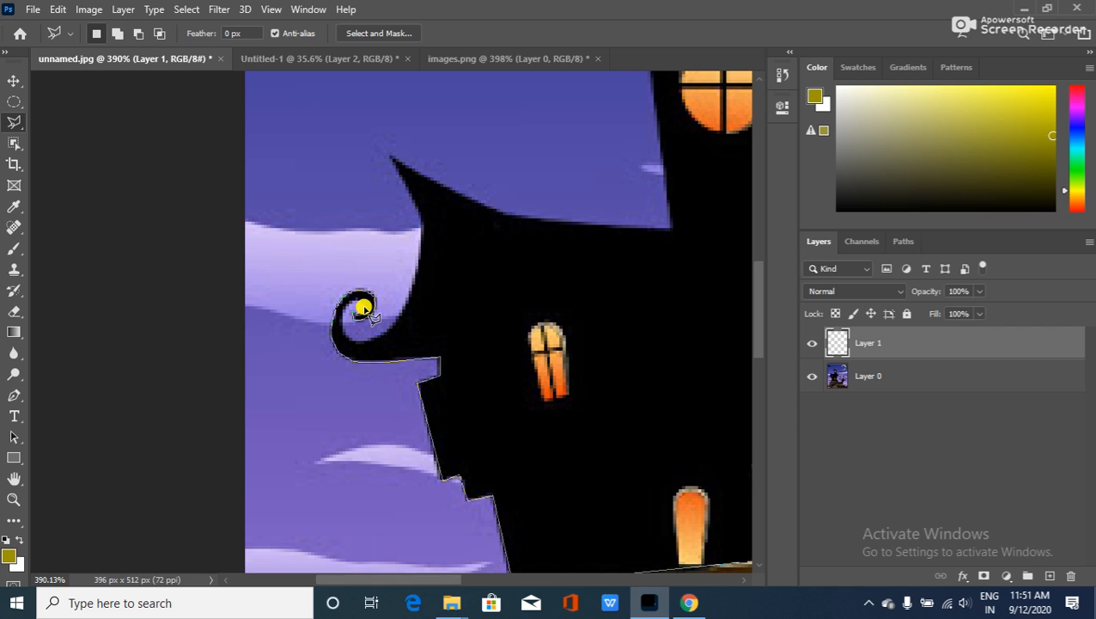
{"action": "mouse_move", "coordinate": [361, 302]}
{"action": "left_mouse_down"}
{"action": "mouse_move", "coordinate": [343, 307]}
{"action": "mouse_move", "coordinate": [349, 346]}
{"action": "mouse_move", "coordinate": [407, 309]}
{"action": "mouse_move", "coordinate": [415, 274]}
{"action": "mouse_move", "coordinate": [425, 215]}
{"action": "mouse_move", "coordinate": [390, 159]}
{"action": "mouse_move", "coordinate": [519, 223]}
{"action": "mouse_move", "coordinate": [673, 228]}
{"action": "mouse_move", "coordinate": [661, 198]}
{"action": "mouse_move", "coordinate": [670, 178]}
{"action": "mouse_move", "coordinate": [630, 250]}
{"action": "mouse_move", "coordinate": [612, 254]}
{"action": "mouse_move", "coordinate": [595, 115]}
{"action": "mouse_move", "coordinate": [551, 110]}
{"action": "mouse_move", "coordinate": [565, 200]}
{"action": "mouse_move", "coordinate": [550, 179]}
{"action": "mouse_move", "coordinate": [556, 193]}
{"action": "mouse_move", "coordinate": [544, 202]}
{"action": "mouse_move", "coordinate": [564, 200]}
{"action": "left_mouse_up"}
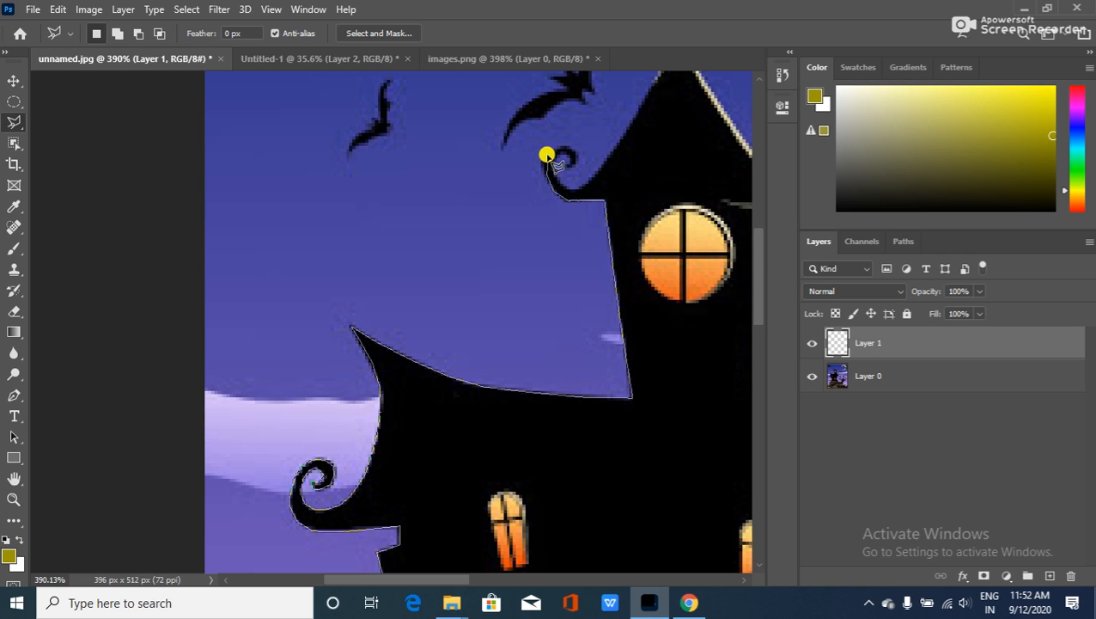
Outline the tower roof from its left curl over the peak and around the right curl, continuing down the tower's right wall.
{"action": "left_click", "coordinate": [547, 180]}
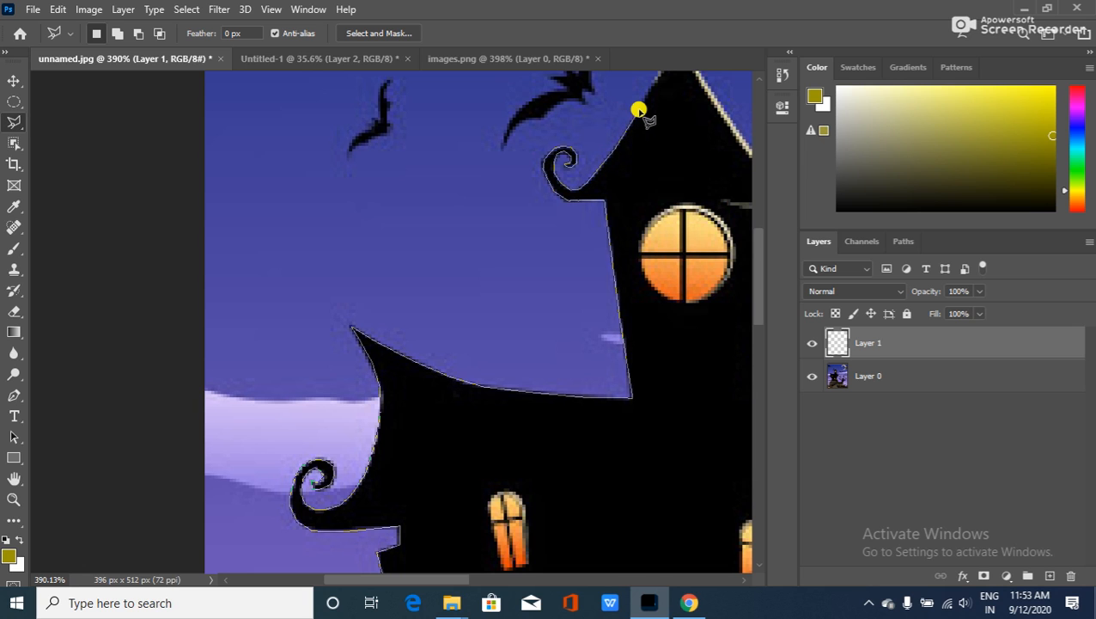
{"action": "mouse_move", "coordinate": [644, 102]}
{"action": "left_mouse_down"}
{"action": "mouse_move", "coordinate": [609, 213]}
{"action": "mouse_move", "coordinate": [625, 192]}
{"action": "left_mouse_up"}
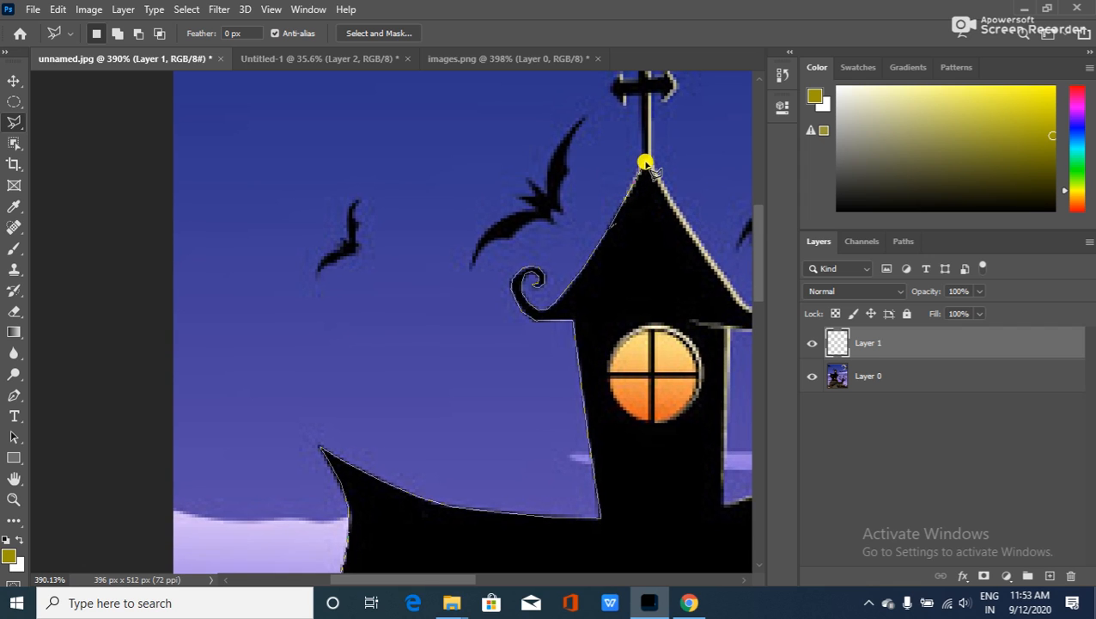
{"action": "left_click", "coordinate": [649, 164]}
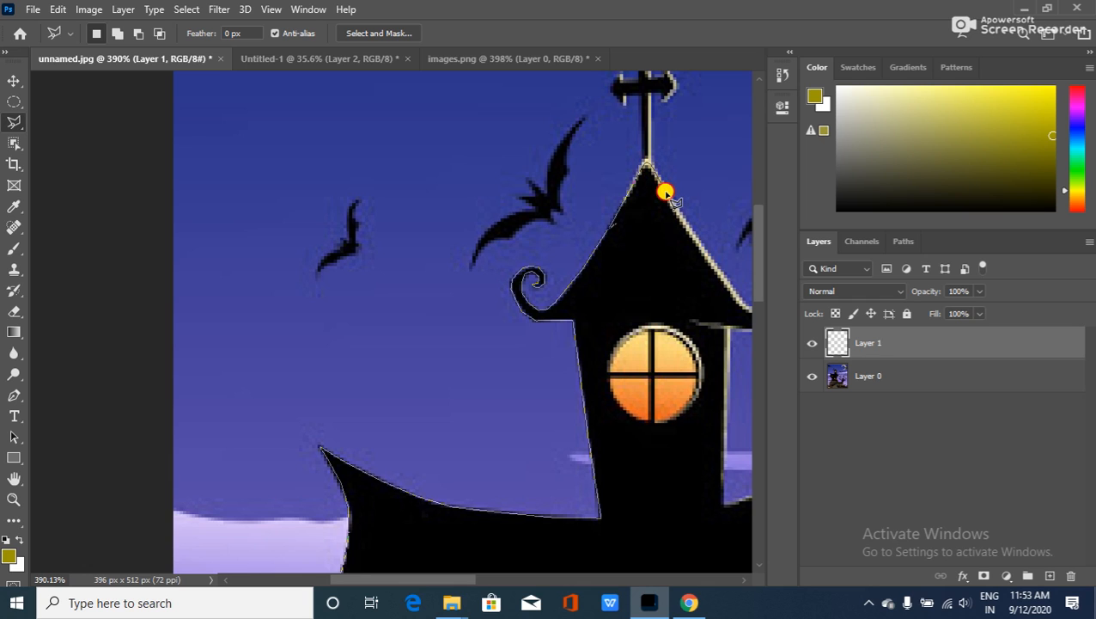
{"action": "left_click_drag", "start_coordinate": [698, 255], "coordinate": [588, 178]}
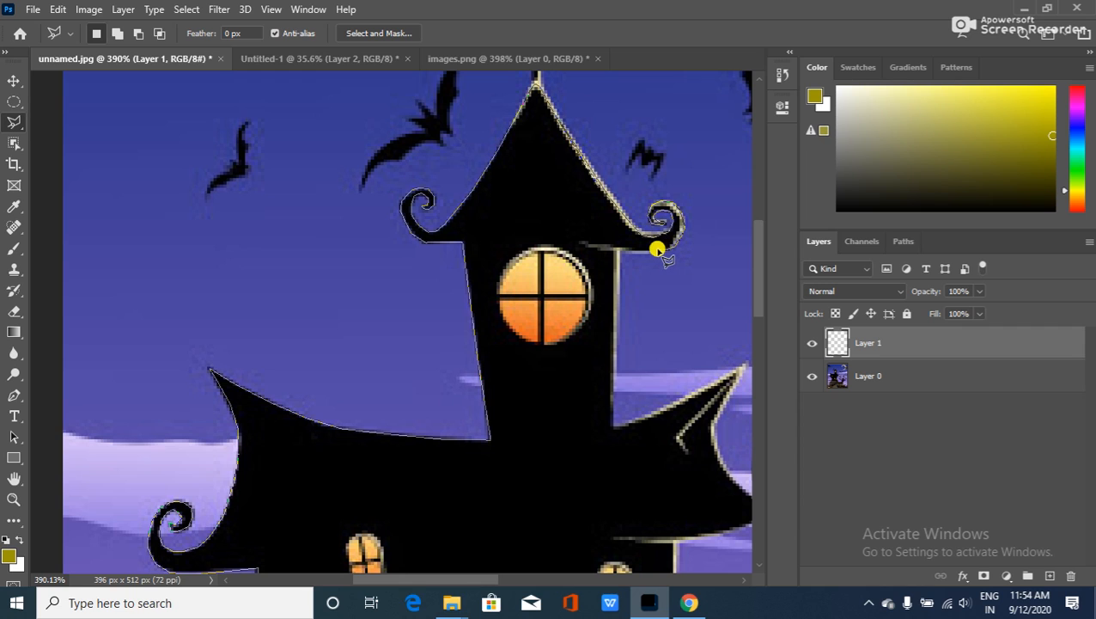
{"action": "left_click", "coordinate": [615, 249]}
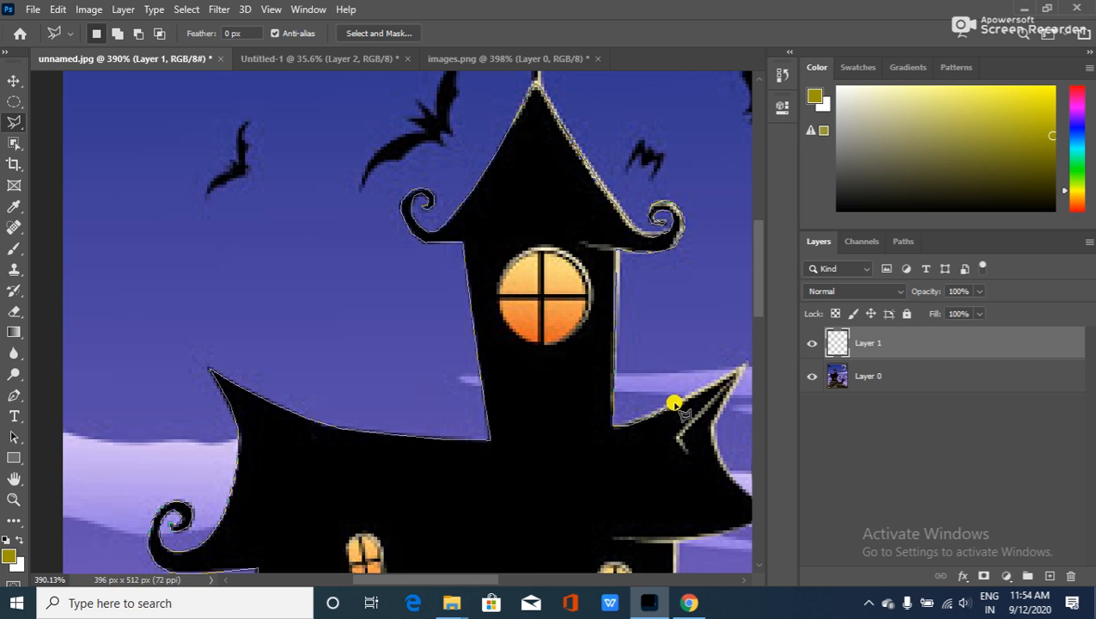
Extend the outline over the right roof spike, around the right roof curl and back along the eave to the right wall.
{"action": "mouse_move", "coordinate": [694, 379]}
{"action": "left_mouse_down"}
{"action": "mouse_move", "coordinate": [607, 361]}
{"action": "mouse_move", "coordinate": [653, 352]}
{"action": "left_mouse_up"}
{"action": "left_click", "coordinate": [656, 349]}
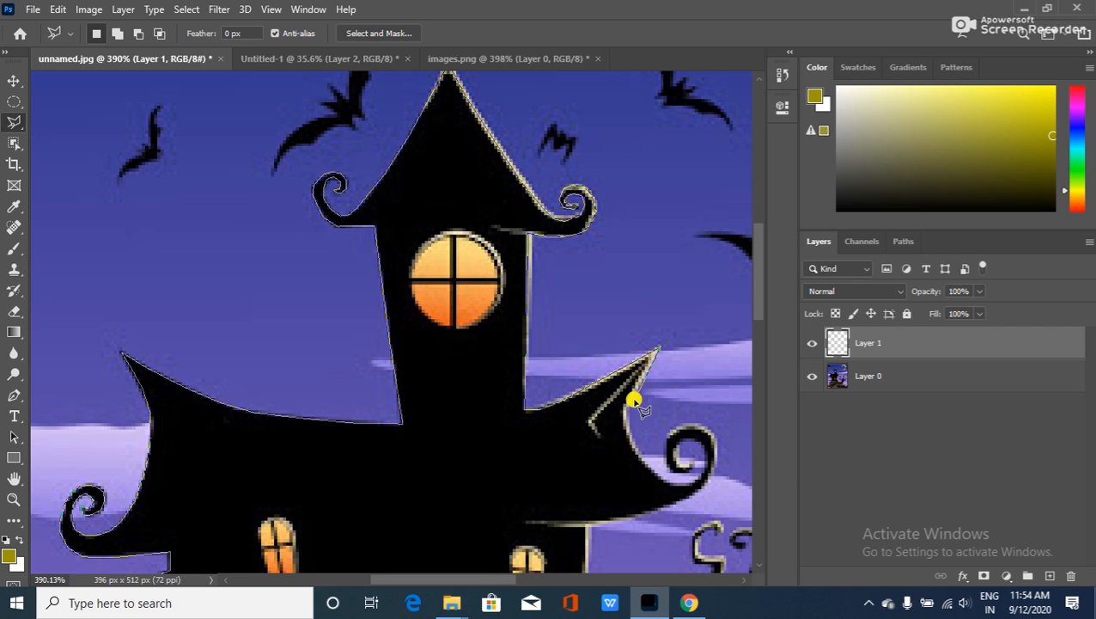
{"action": "left_click", "coordinate": [626, 427]}
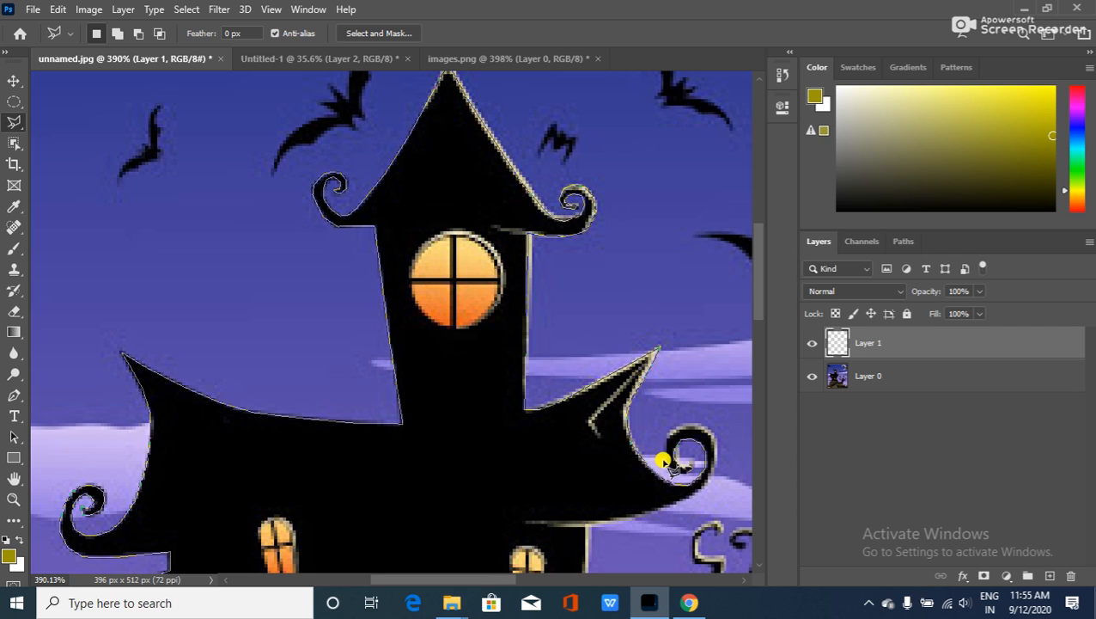
{"action": "left_click", "coordinate": [700, 427]}
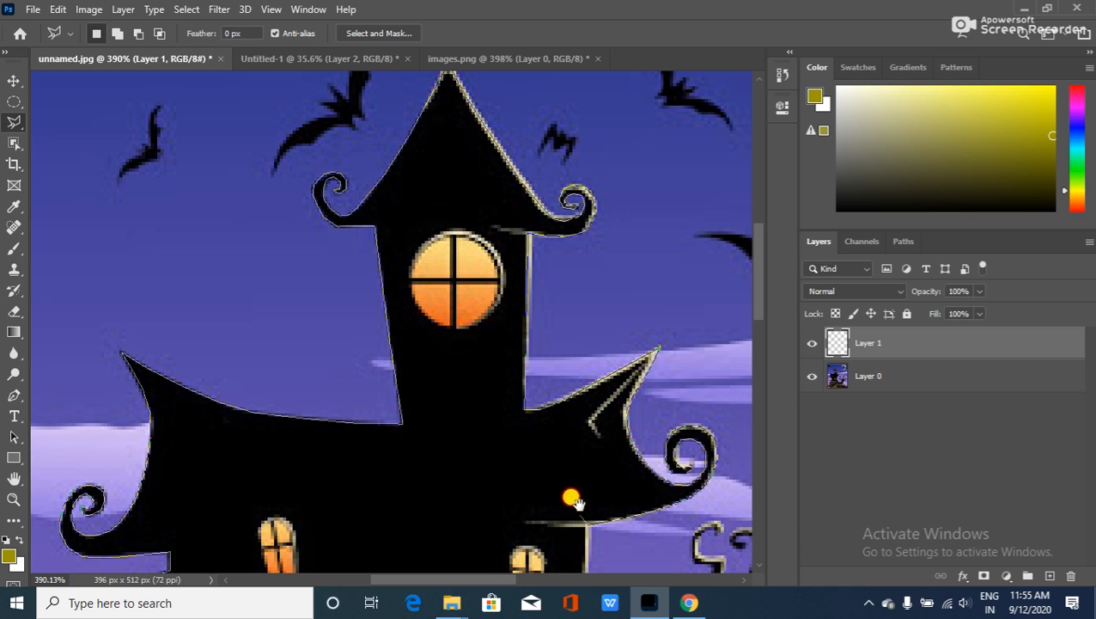
Continue the outline around the right wall's lower step and down to the base, closing the house selection.
{"action": "scroll", "coordinate": [572, 496], "scroll_direction": "down", "scroll_amount": 5}
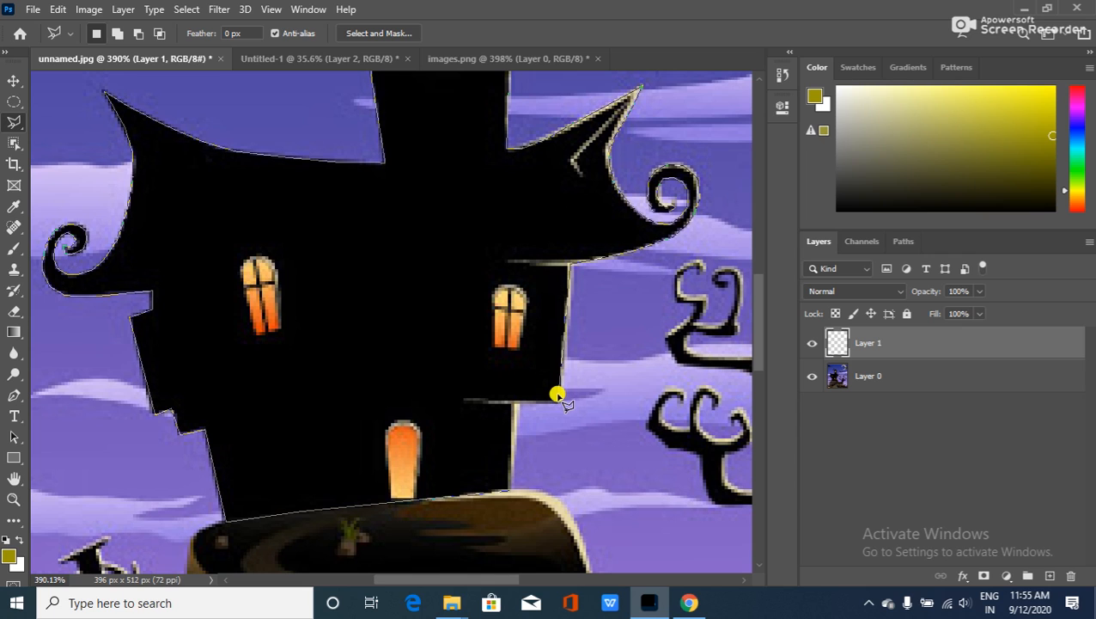
{"action": "left_click", "coordinate": [558, 403]}
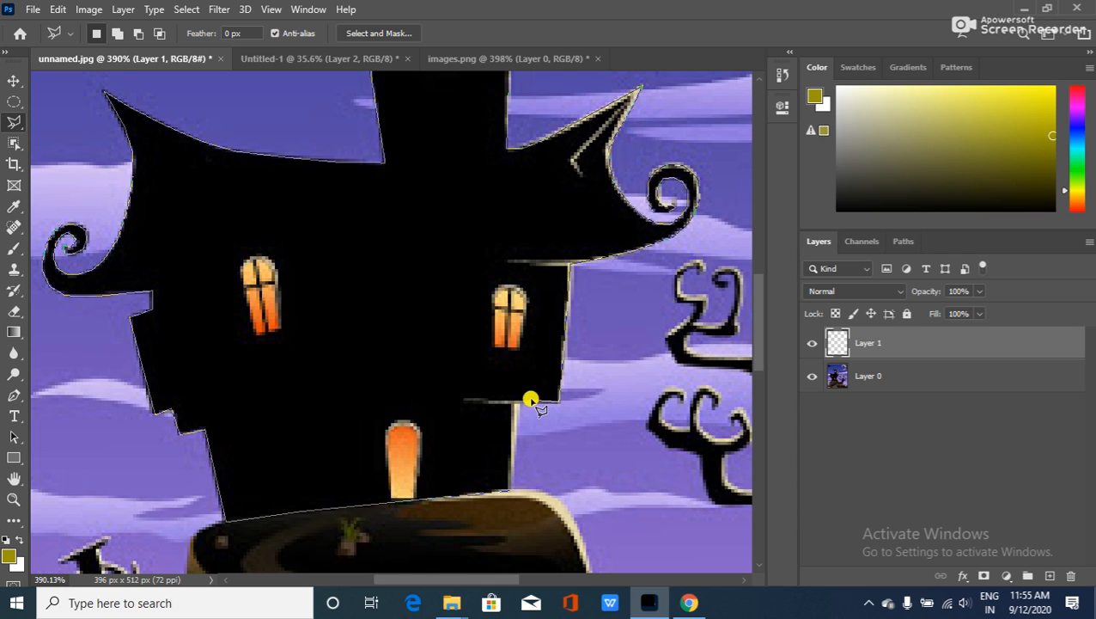
{"action": "left_click", "coordinate": [513, 403]}
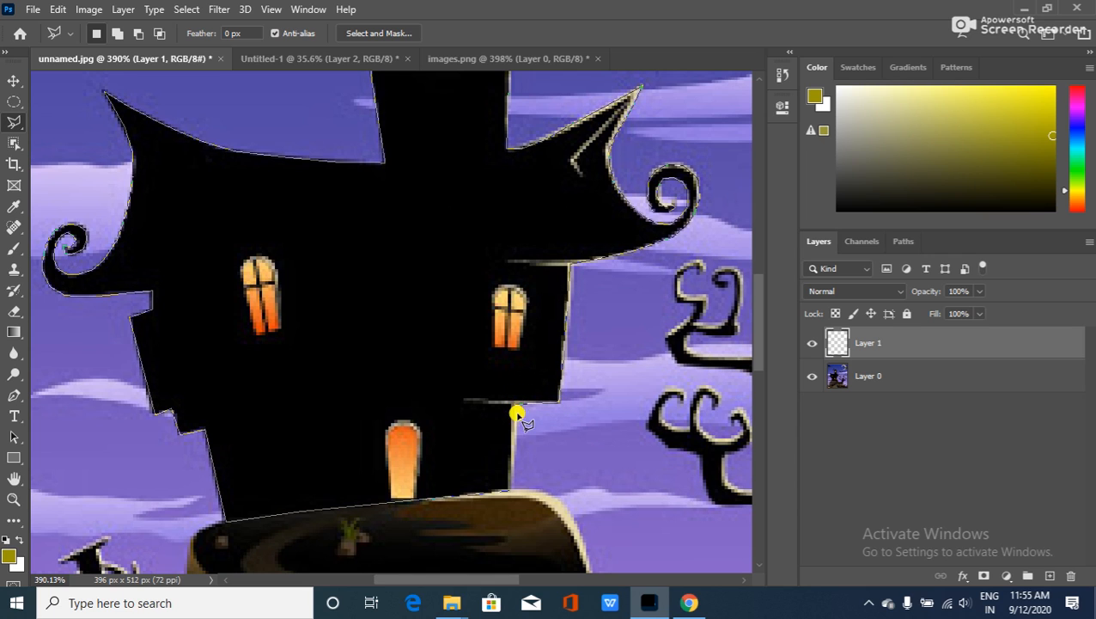
{"action": "double_click", "coordinate": [509, 490]}
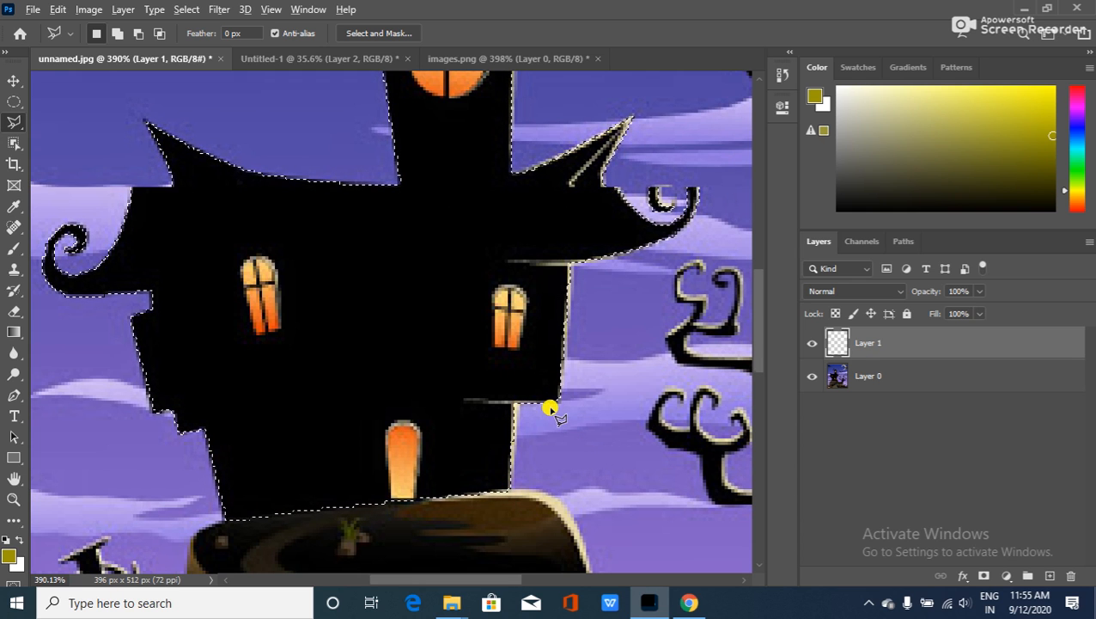
Sample black 000000 from the house as foreground colour, fill the house selection with it on Layer 1 and deselect.
{"action": "scroll", "coordinate": [550, 409], "scroll_direction": "down", "scroll_amount": 5}
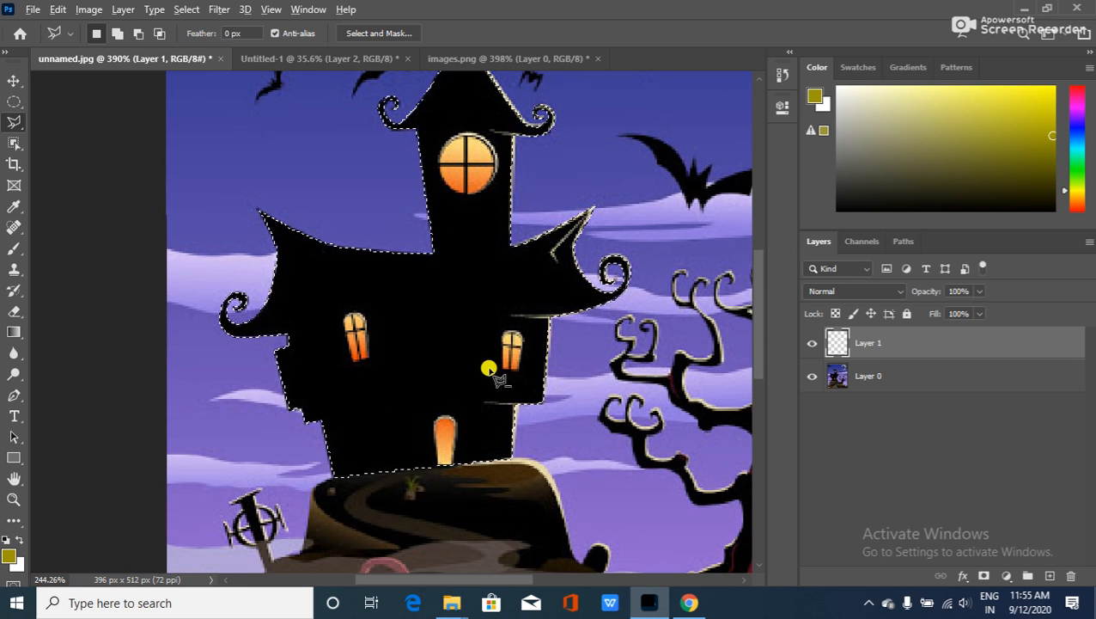
{"action": "scroll", "coordinate": [488, 369], "scroll_direction": "down", "scroll_amount": 3}
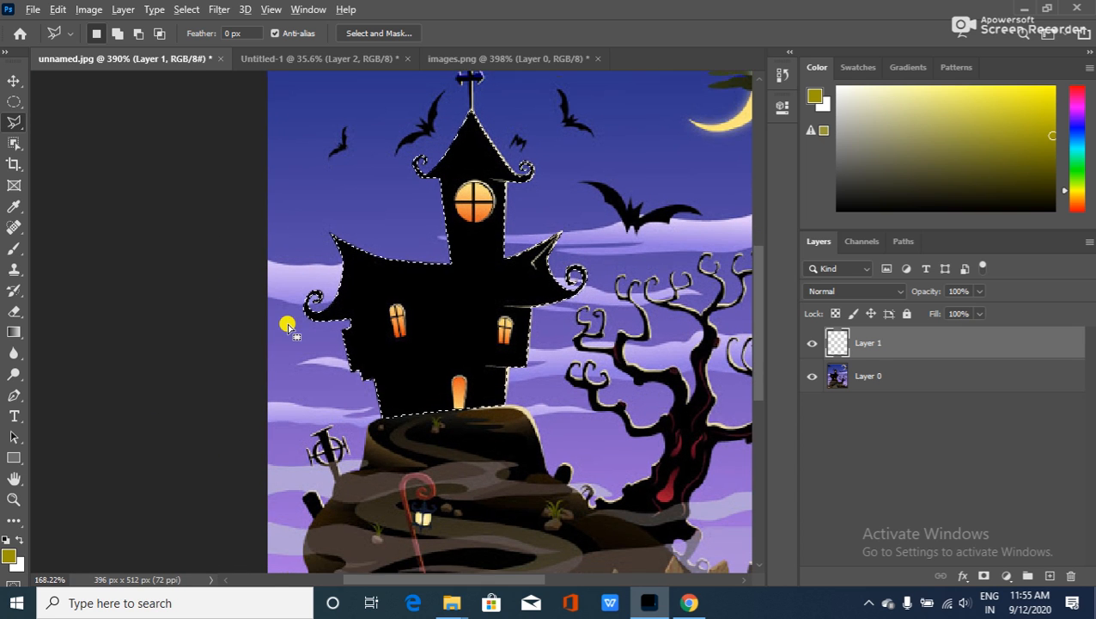
{"action": "scroll", "coordinate": [366, 234], "scroll_direction": "down", "scroll_amount": 2}
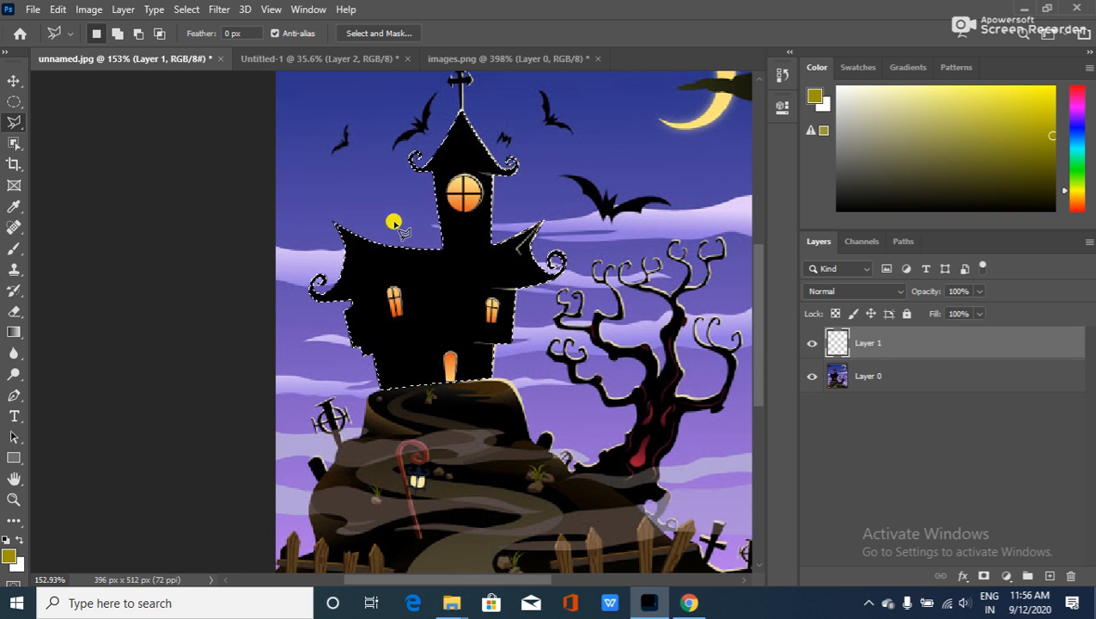
{"action": "scroll", "coordinate": [584, 206], "scroll_direction": "up", "scroll_amount": 3}
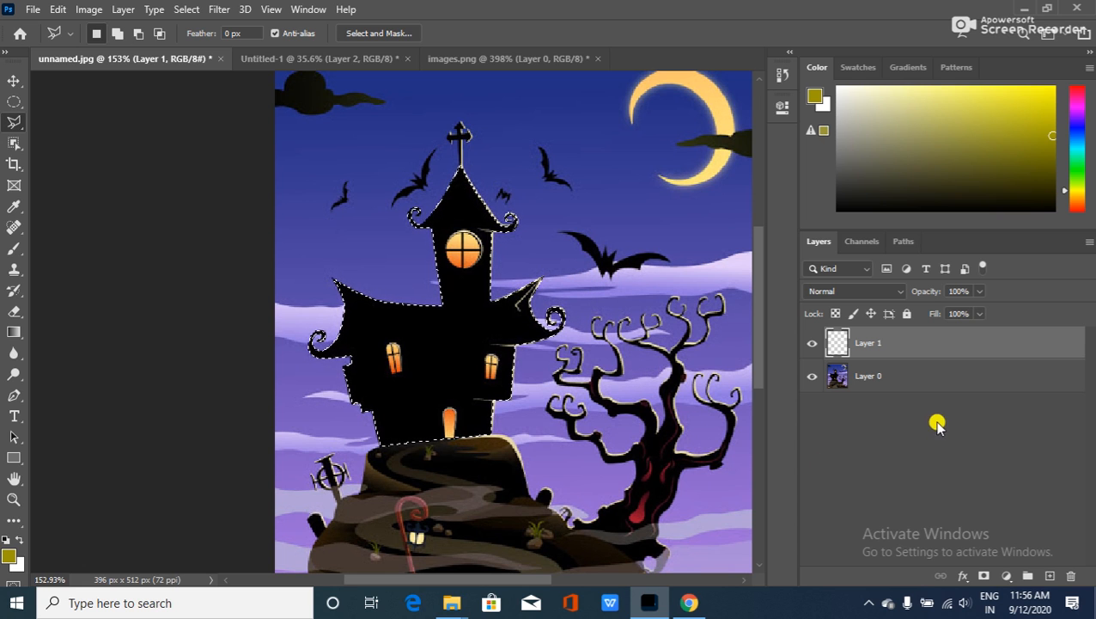
{"action": "left_click", "coordinate": [10, 552]}
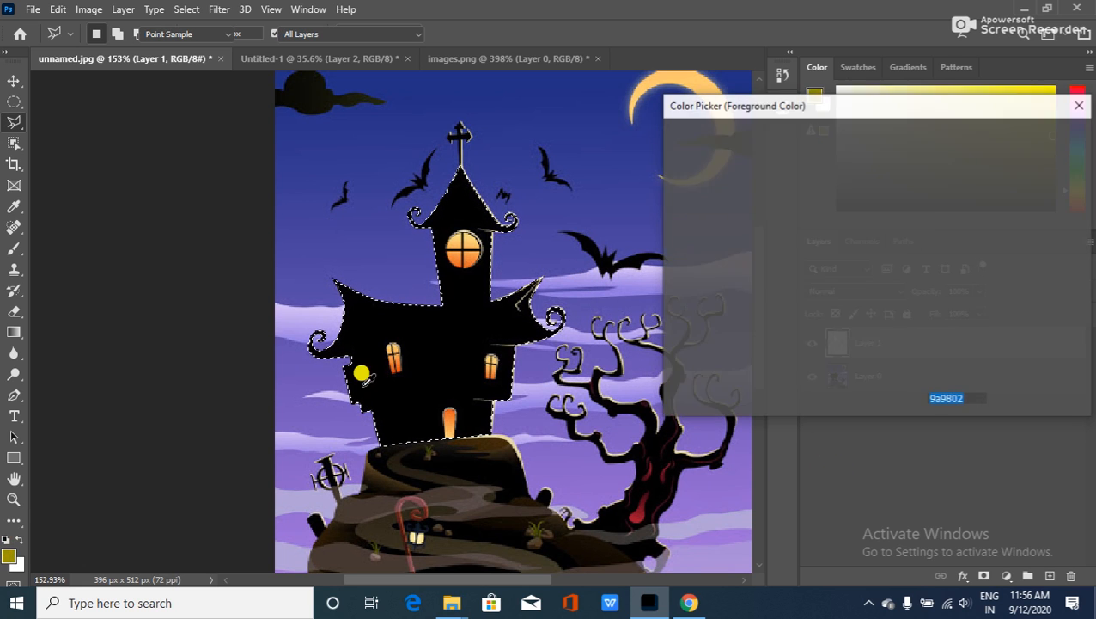
{"action": "left_click", "coordinate": [434, 361]}
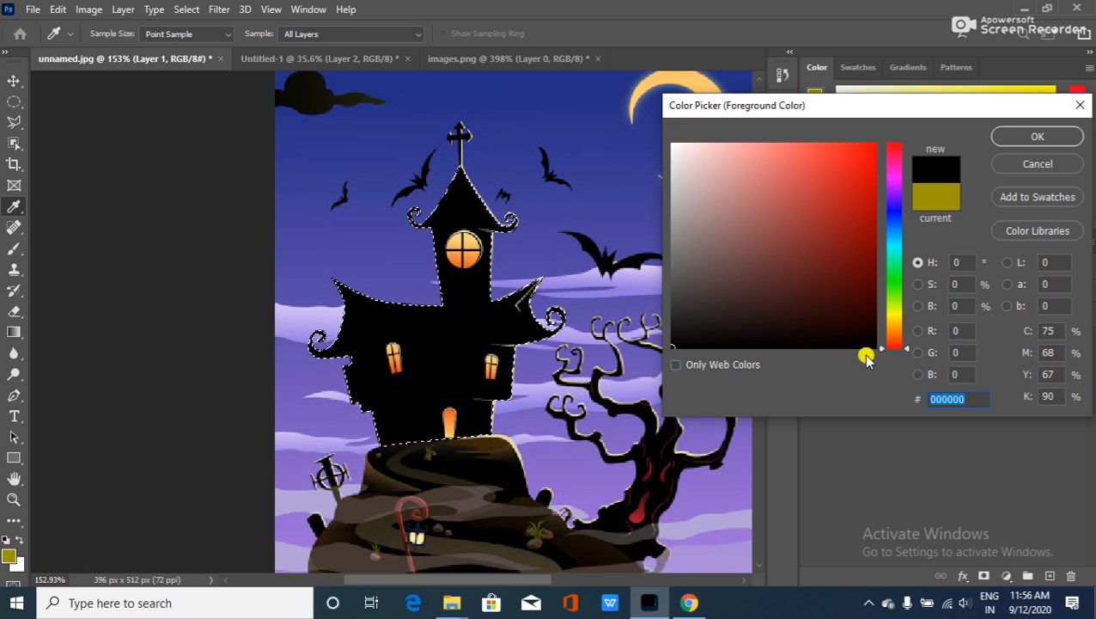
{"action": "left_click", "coordinate": [1042, 137]}
{"action": "key", "text": "l"}
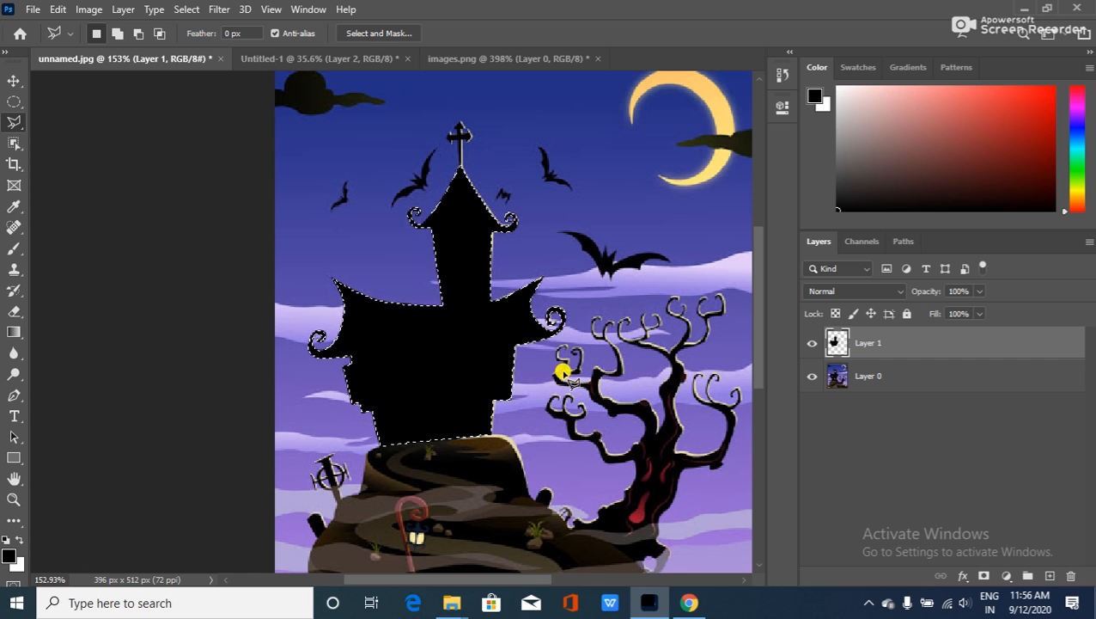
{"action": "left_click", "coordinate": [17, 564]}
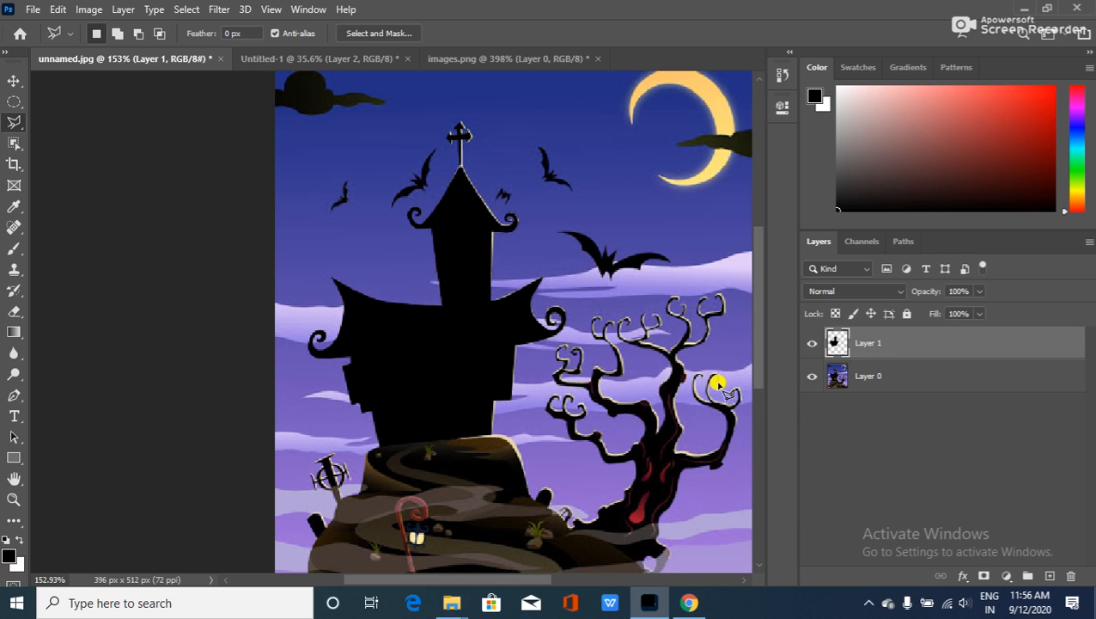
Hide Layer 1, add a new layer and draw an elliptical selection of about 31 by 31 px around the round tower window.
{"action": "left_click", "coordinate": [810, 342]}
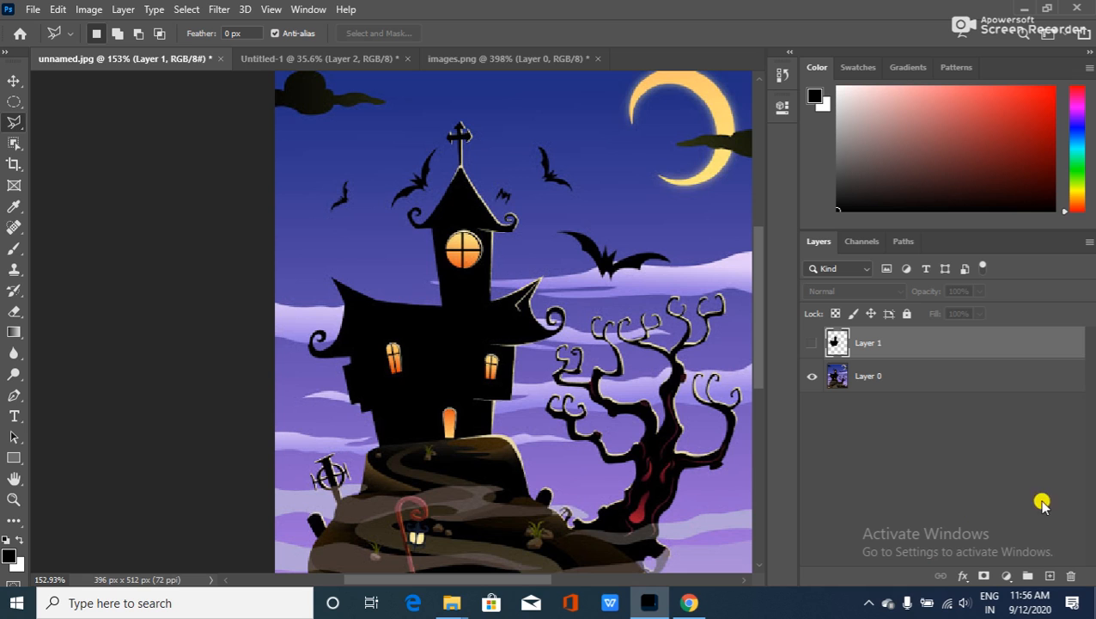
{"action": "left_click", "coordinate": [1048, 577]}
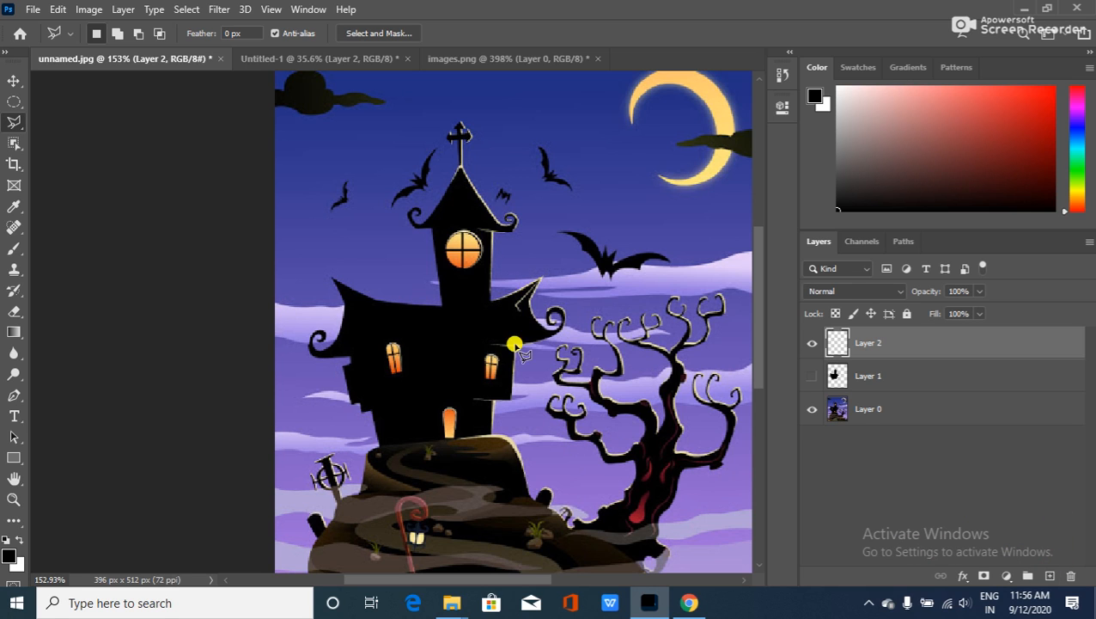
{"action": "scroll", "coordinate": [404, 258], "scroll_direction": "up", "scroll_amount": 1}
{"action": "scroll", "coordinate": [416, 229], "scroll_direction": "up", "scroll_amount": 5}
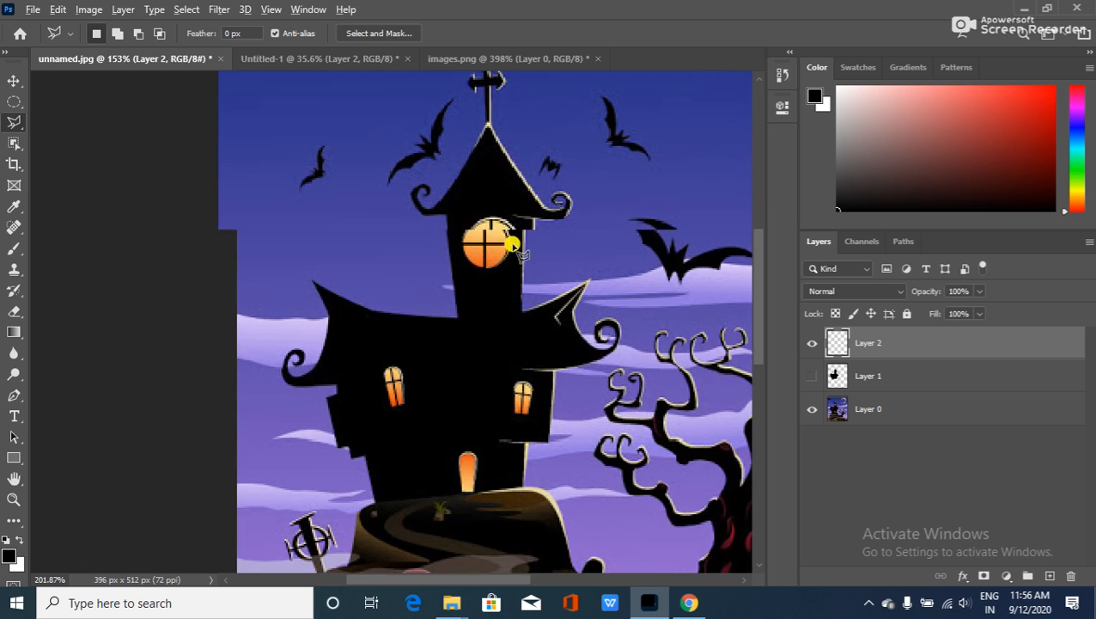
{"action": "scroll", "coordinate": [535, 214], "scroll_direction": "up", "scroll_amount": 3}
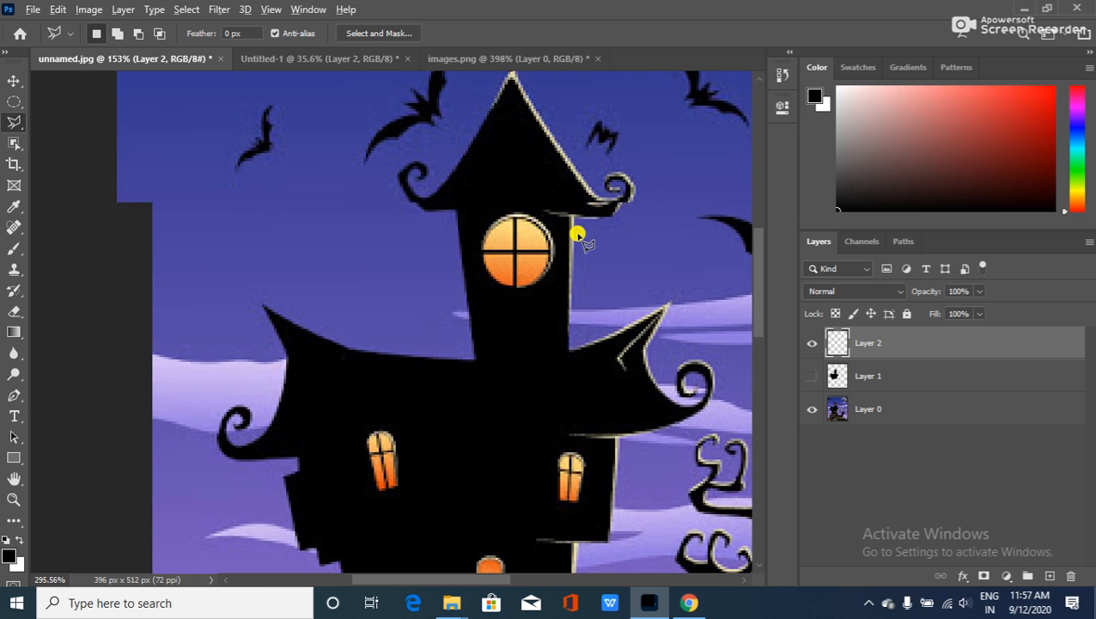
{"action": "scroll", "coordinate": [547, 255], "scroll_direction": "up", "scroll_amount": 3}
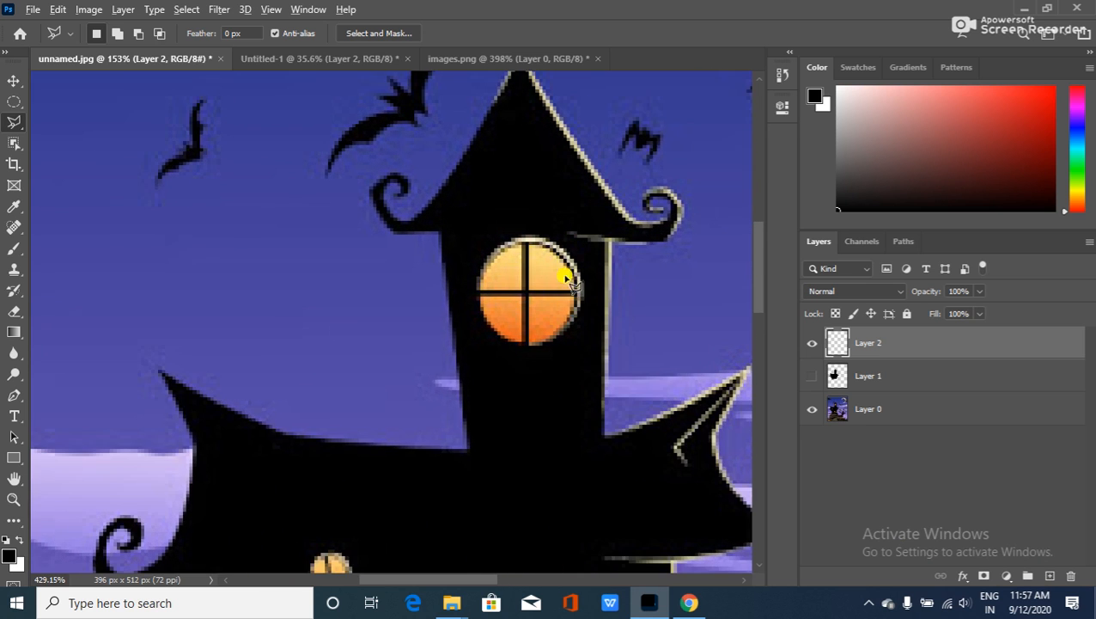
{"action": "scroll", "coordinate": [527, 343], "scroll_direction": "up", "scroll_amount": 4}
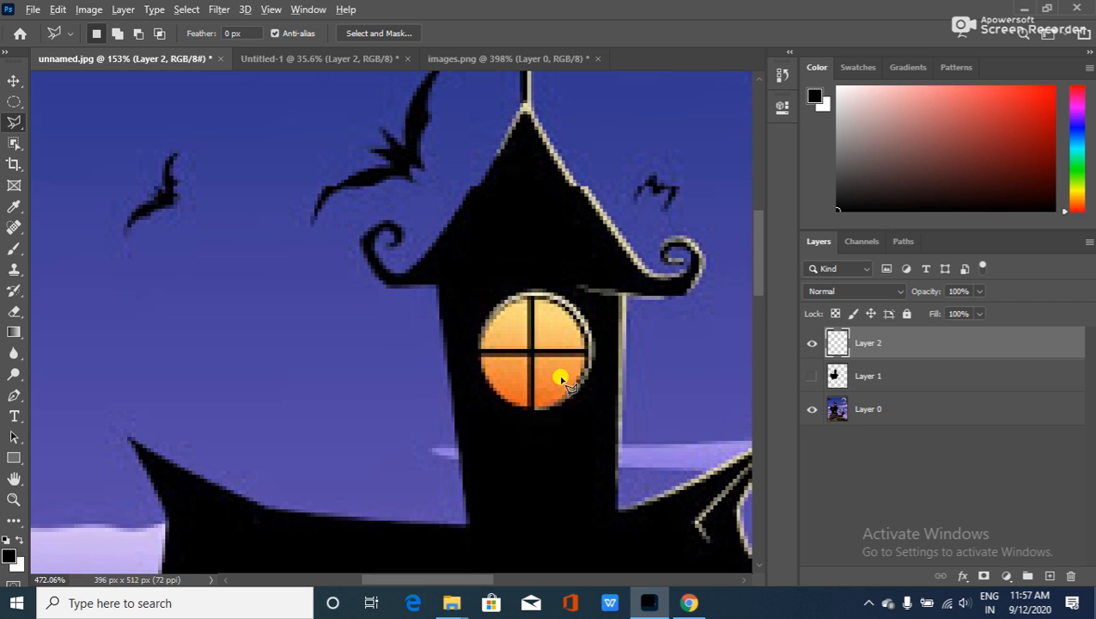
{"action": "scroll", "coordinate": [554, 442], "scroll_direction": "up", "scroll_amount": 5}
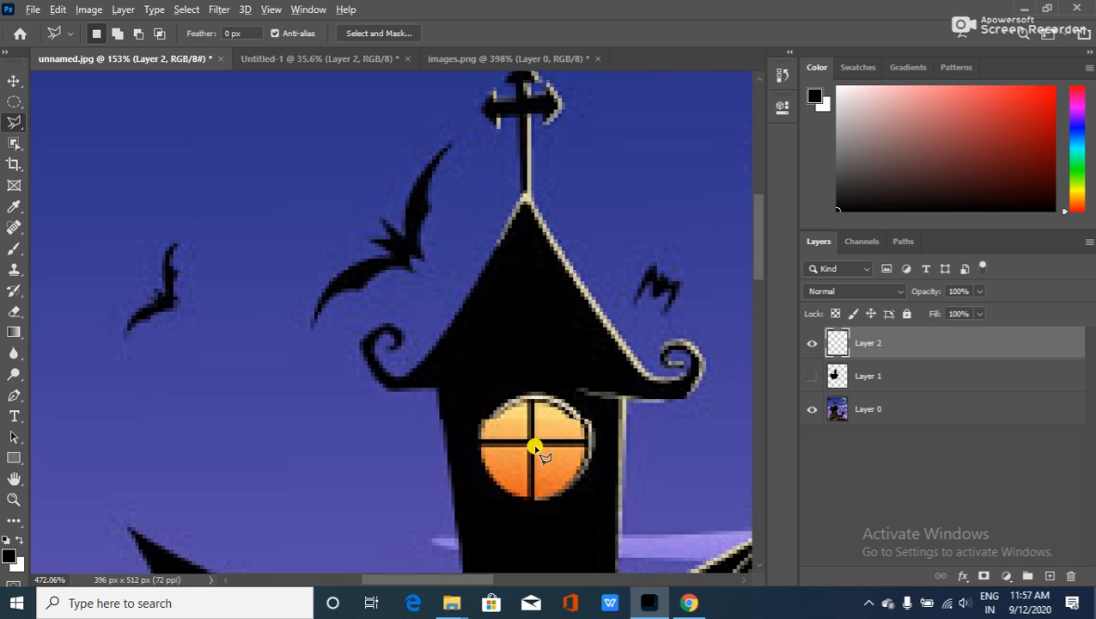
{"action": "scroll", "coordinate": [587, 389], "scroll_direction": "up", "scroll_amount": 1}
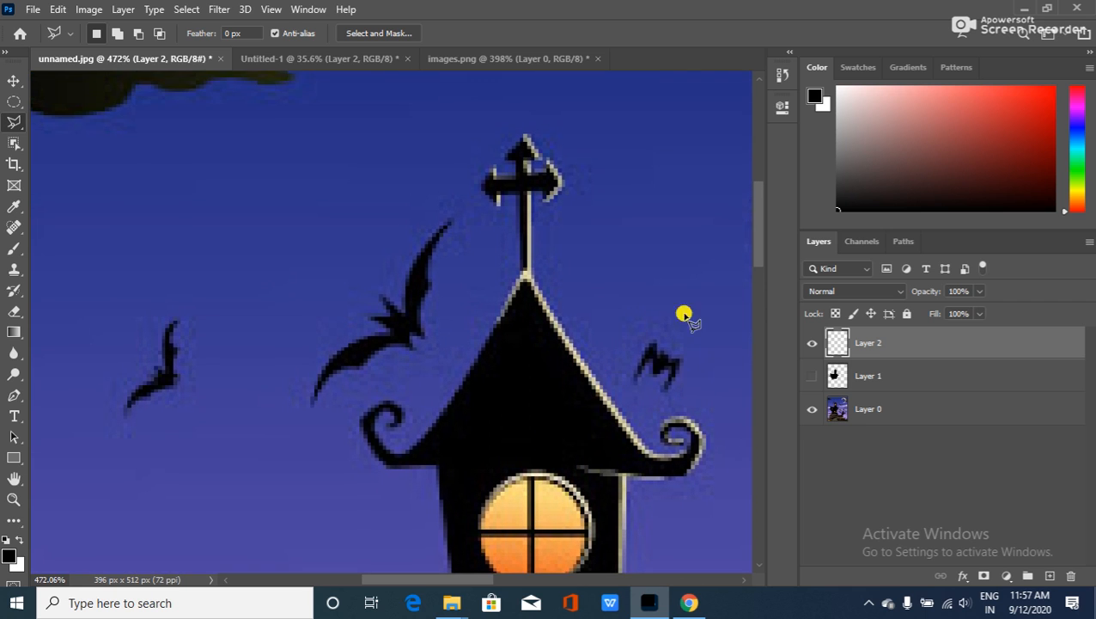
{"action": "left_click_drag", "start_coordinate": [760, 230], "coordinate": [710, 284]}
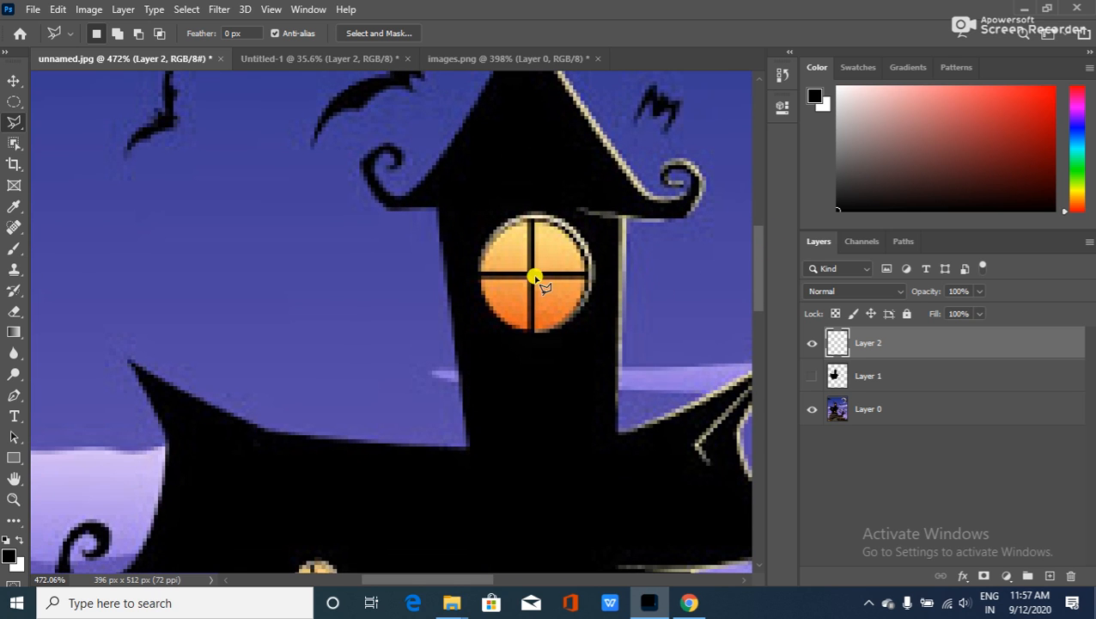
{"action": "left_click", "coordinate": [15, 101]}
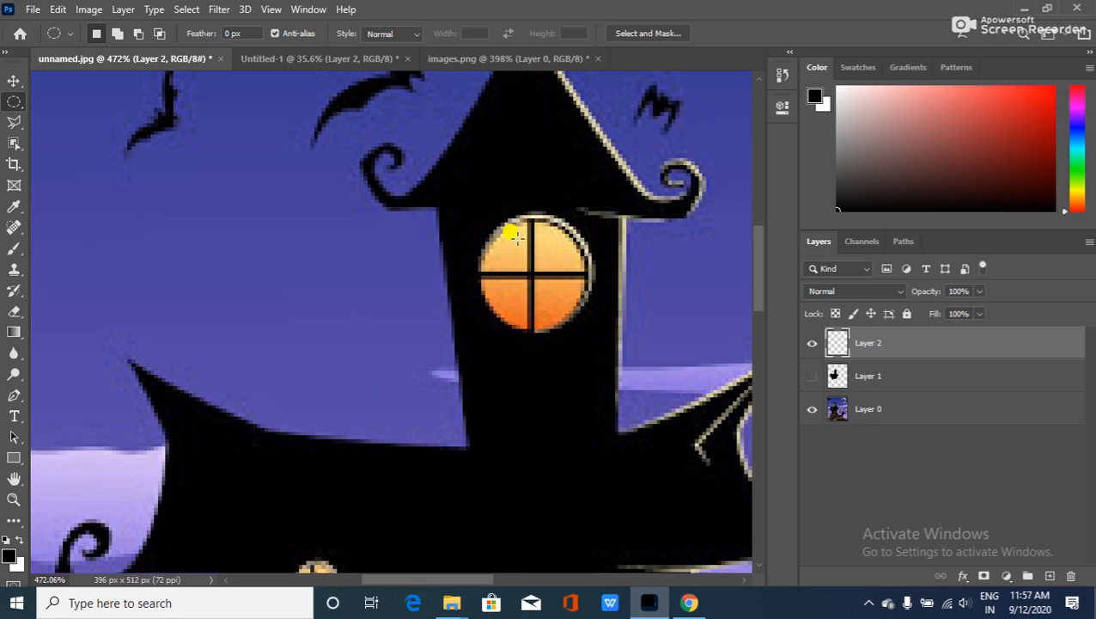
{"action": "left_click_drag", "start_coordinate": [500, 223], "coordinate": [587, 334]}
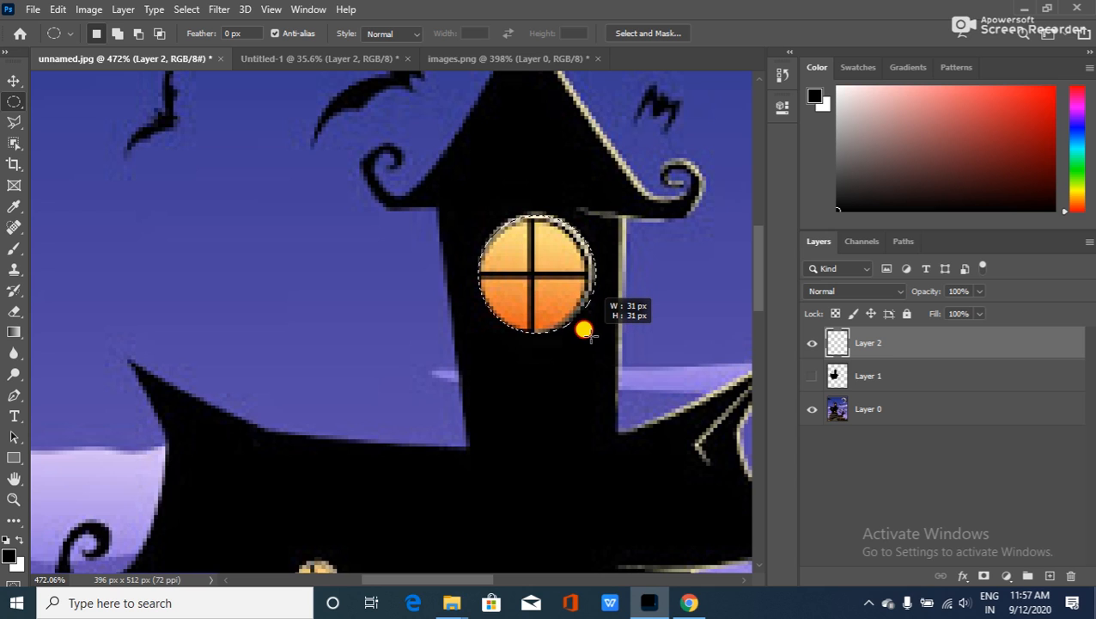
{"action": "left_click_drag", "start_coordinate": [584, 331], "coordinate": [584, 331]}
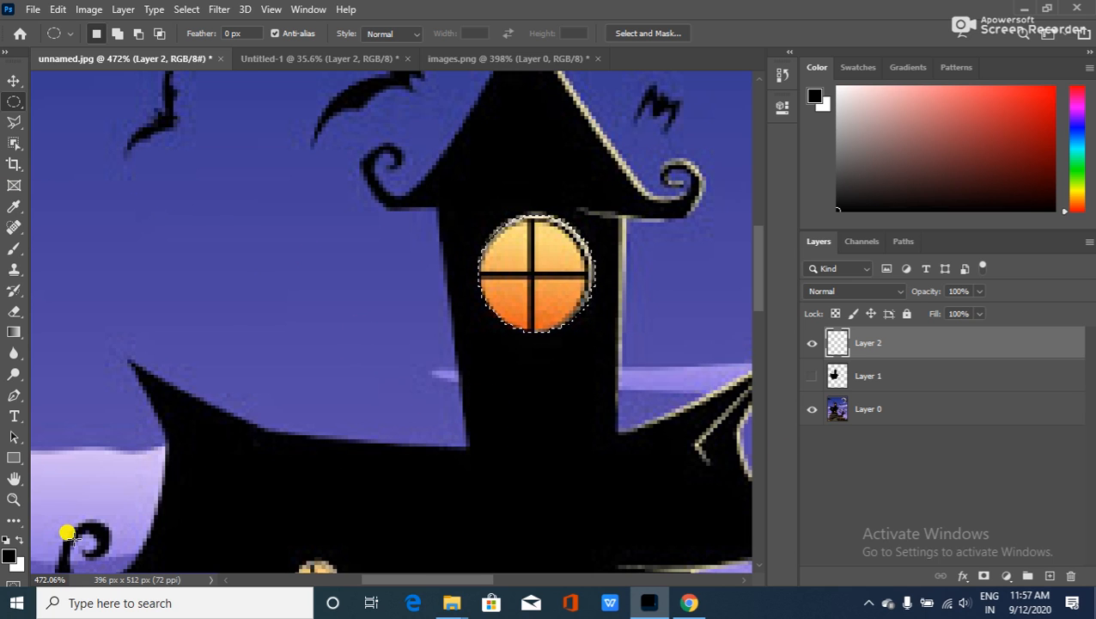
Fill the circular selection with light orange f7c870 sampled from the window, and hide Layer 2 after deselecting.
{"action": "left_click", "coordinate": [9, 555]}
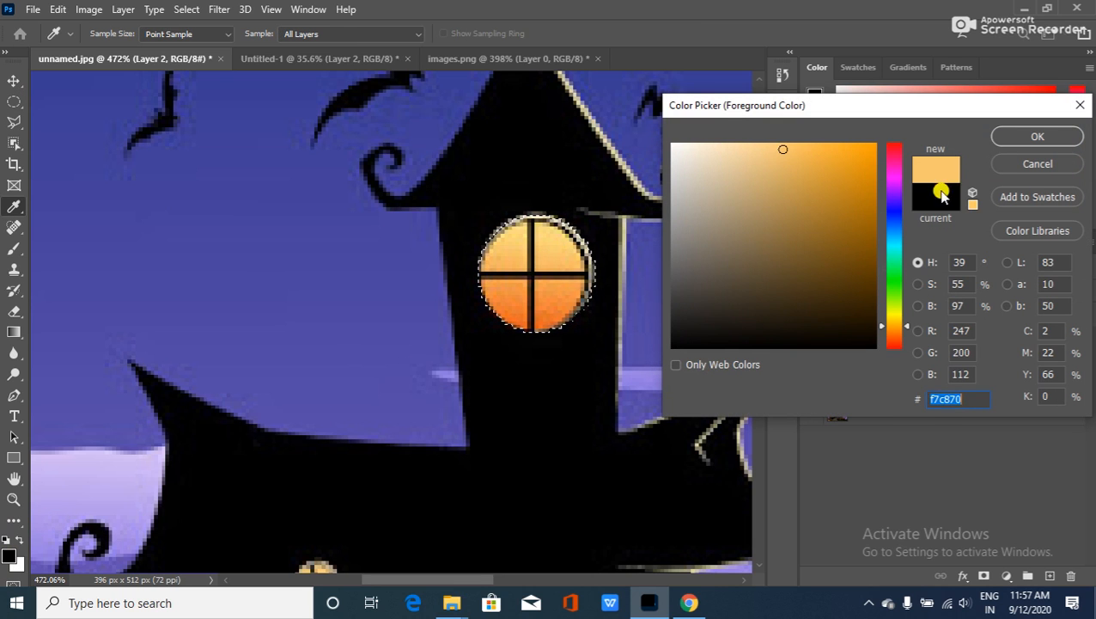
{"action": "left_click", "coordinate": [1057, 135]}
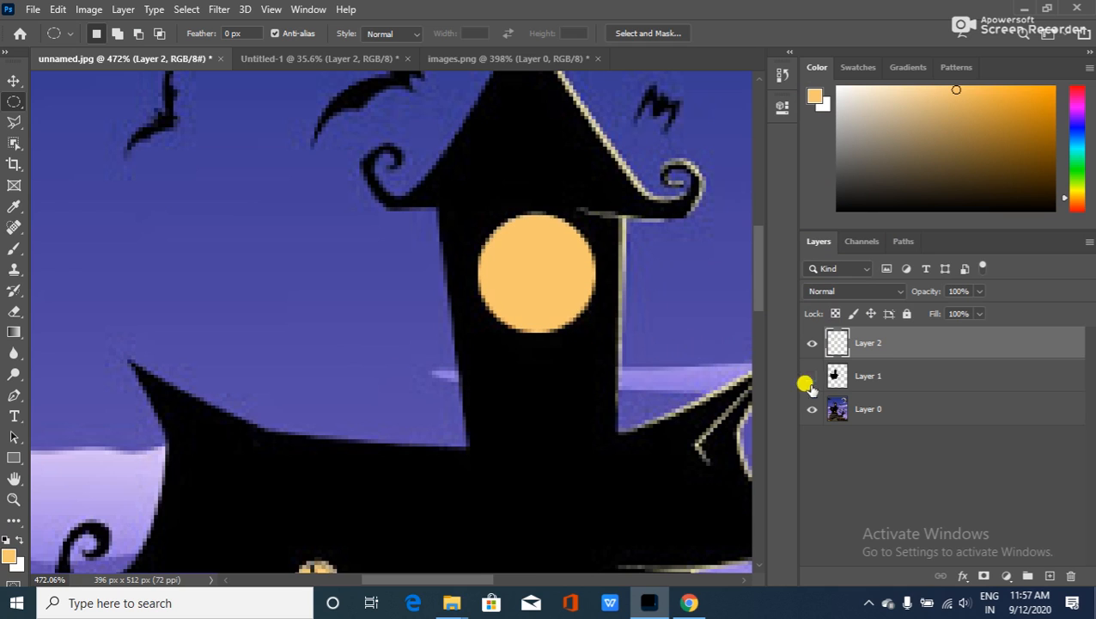
{"action": "left_click", "coordinate": [812, 342]}
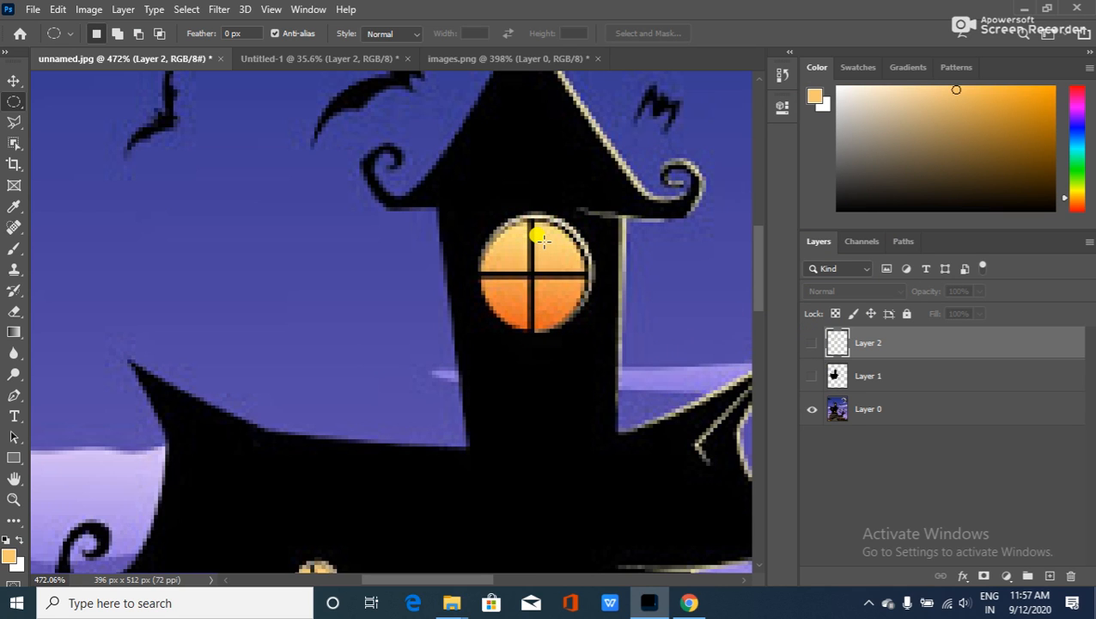
Select the window's vertical bar with the Rectangular Marquee and fill it with black on a new layer, then deselect.
{"action": "right_click", "coordinate": [10, 106]}
{"action": "left_click", "coordinate": [103, 98]}
{"action": "left_click_drag", "start_coordinate": [522, 214], "coordinate": [528, 334]}
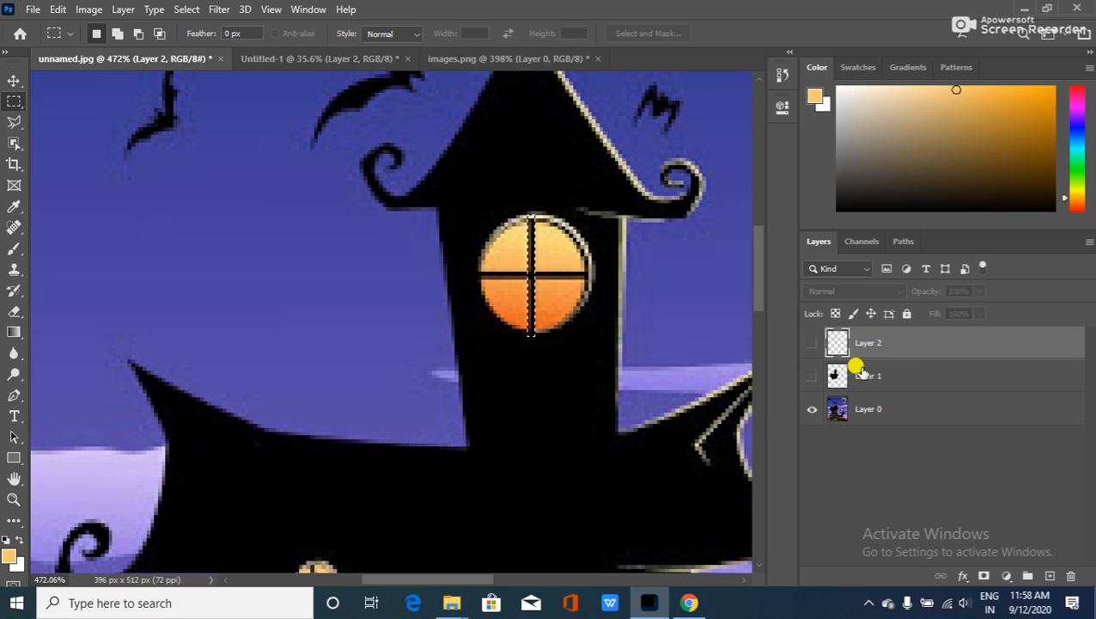
{"action": "left_click", "coordinate": [1050, 575]}
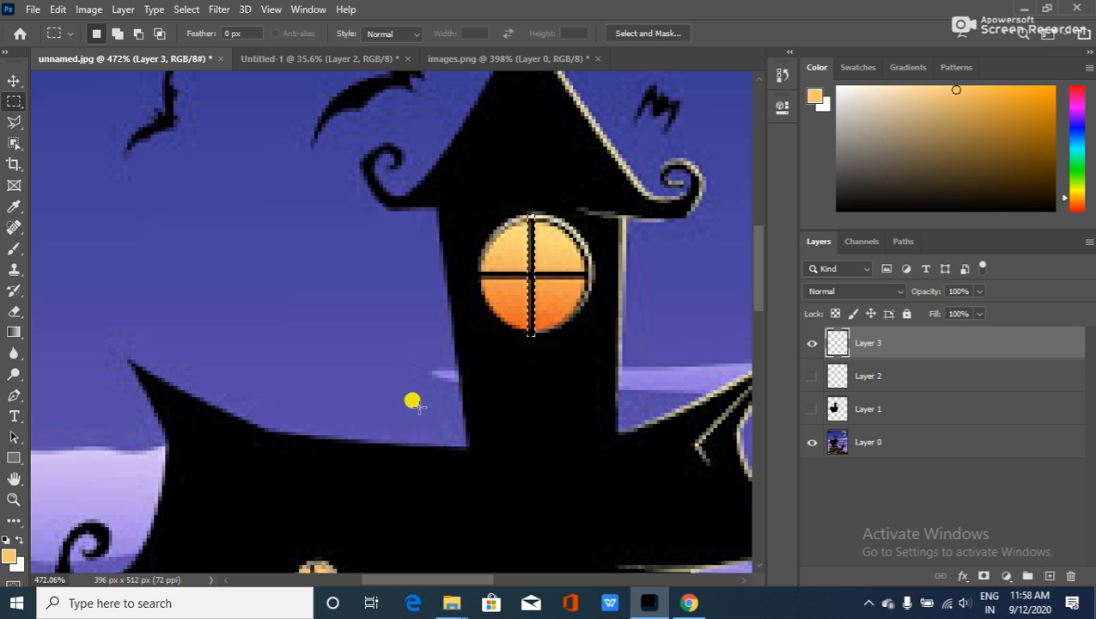
{"action": "left_click", "coordinate": [6, 540]}
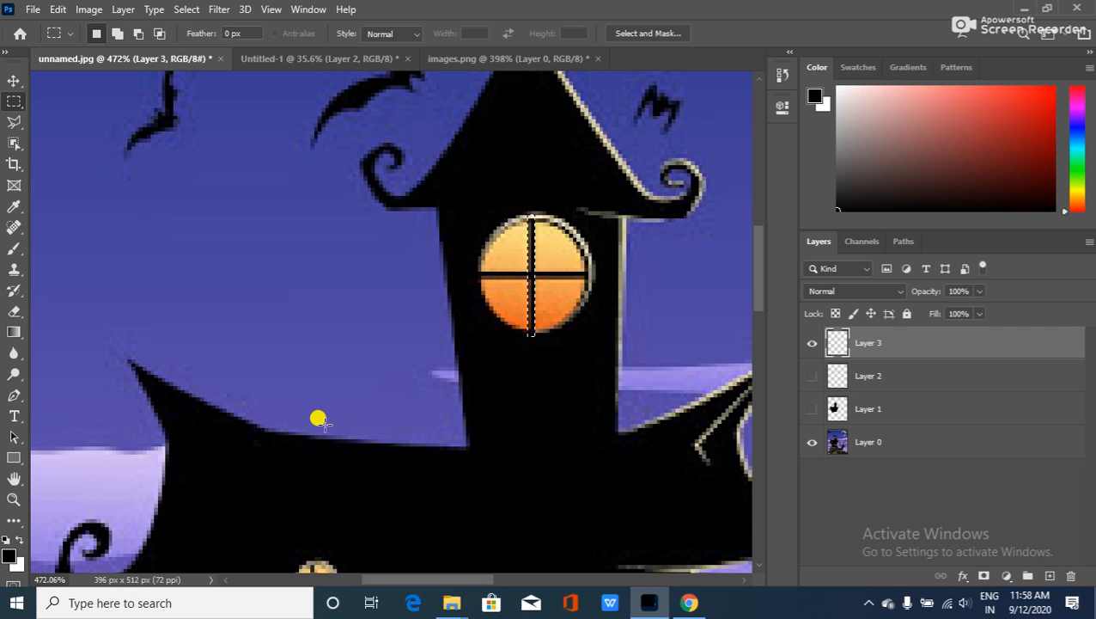
{"action": "key", "text": "ctrl+d"}
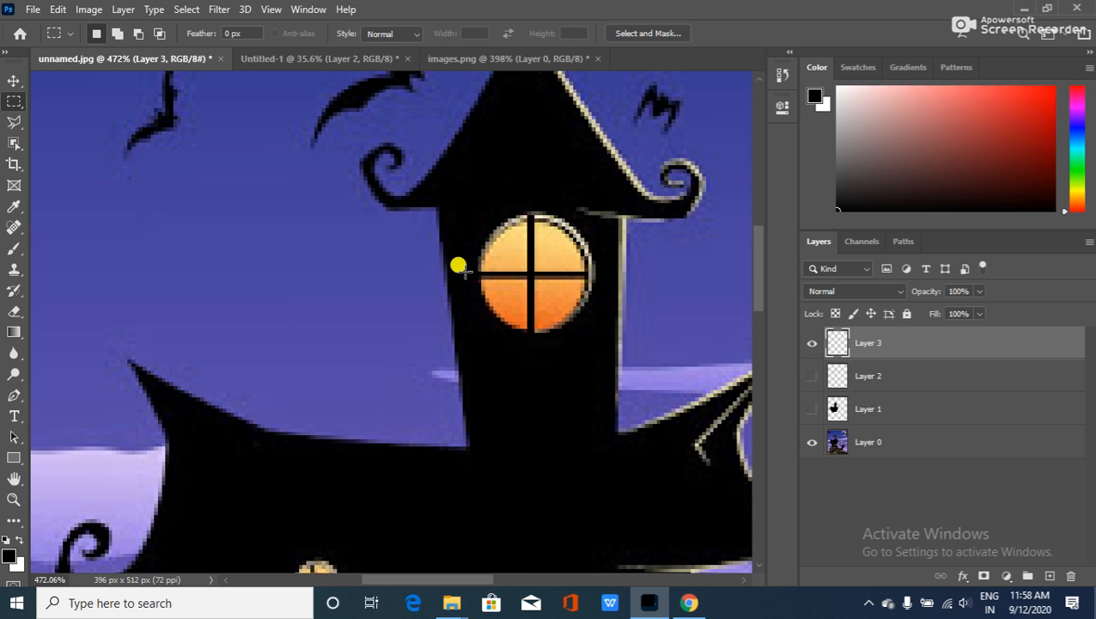
Select the window's horizontal bar with a thin rectangular selection, fill it with black and deselect.
{"action": "left_click_drag", "start_coordinate": [474, 271], "coordinate": [590, 274]}
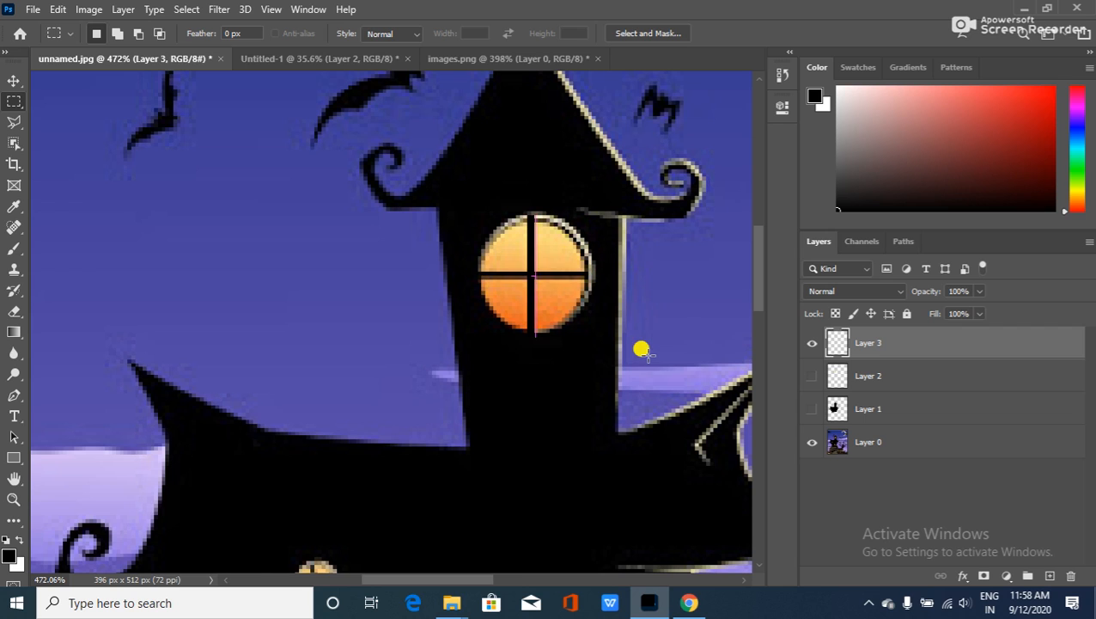
{"action": "key", "text": "alt+BackSpace"}
{"action": "key", "text": "ctrl+d"}
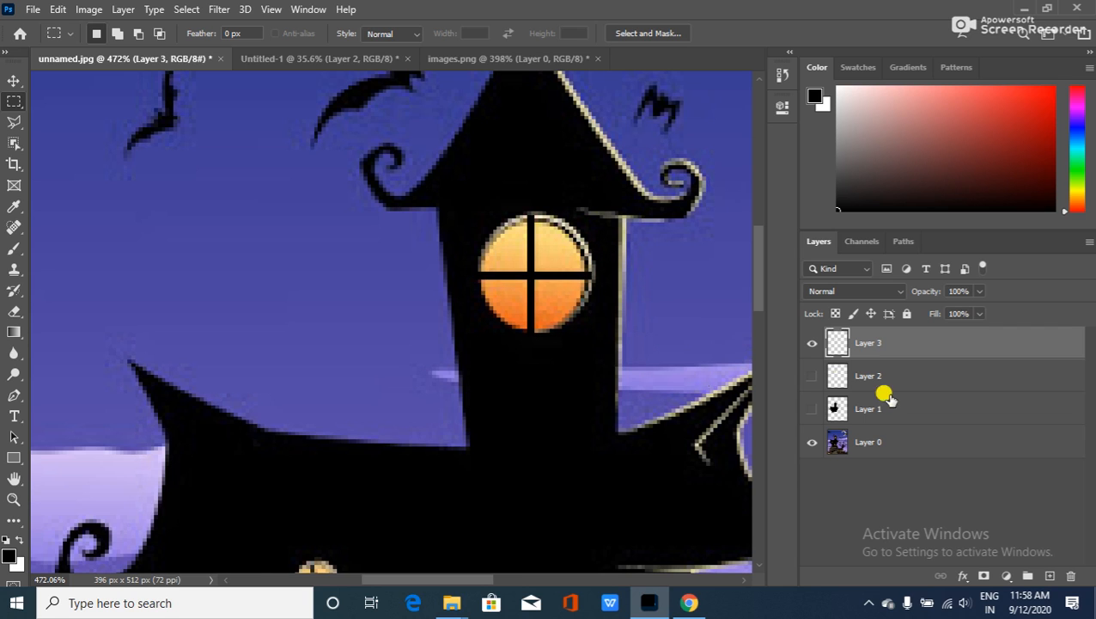
Show Layer 2 briefly to check the orange window behind its bars, and hide both Layer 2 and Layer 3.
{"action": "left_click", "coordinate": [812, 376]}
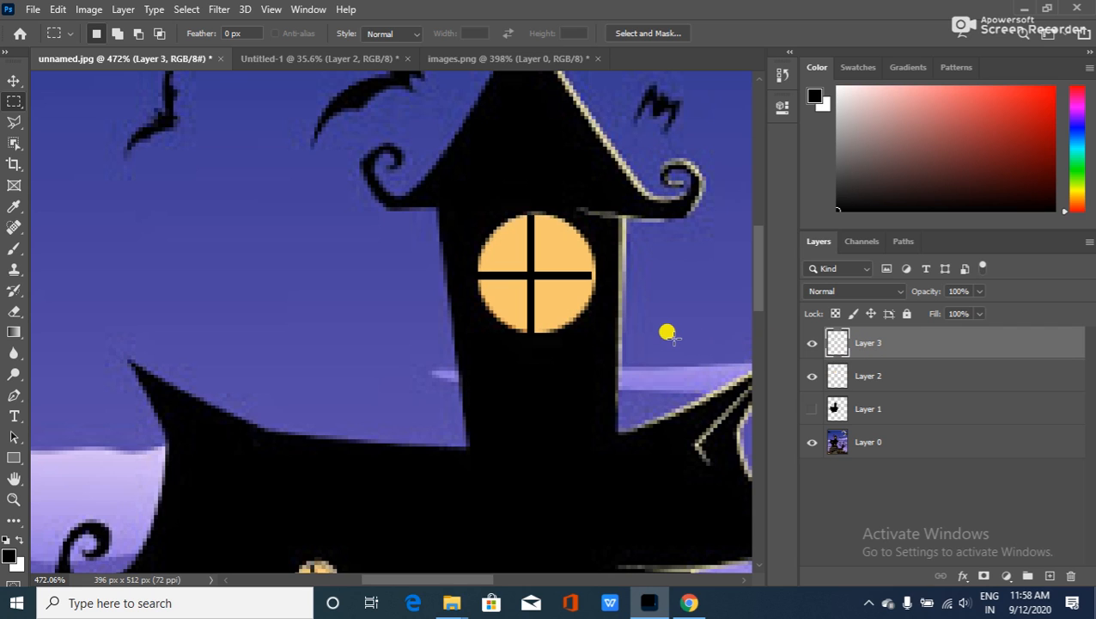
{"action": "left_click", "coordinate": [811, 371]}
{"action": "left_click", "coordinate": [810, 344]}
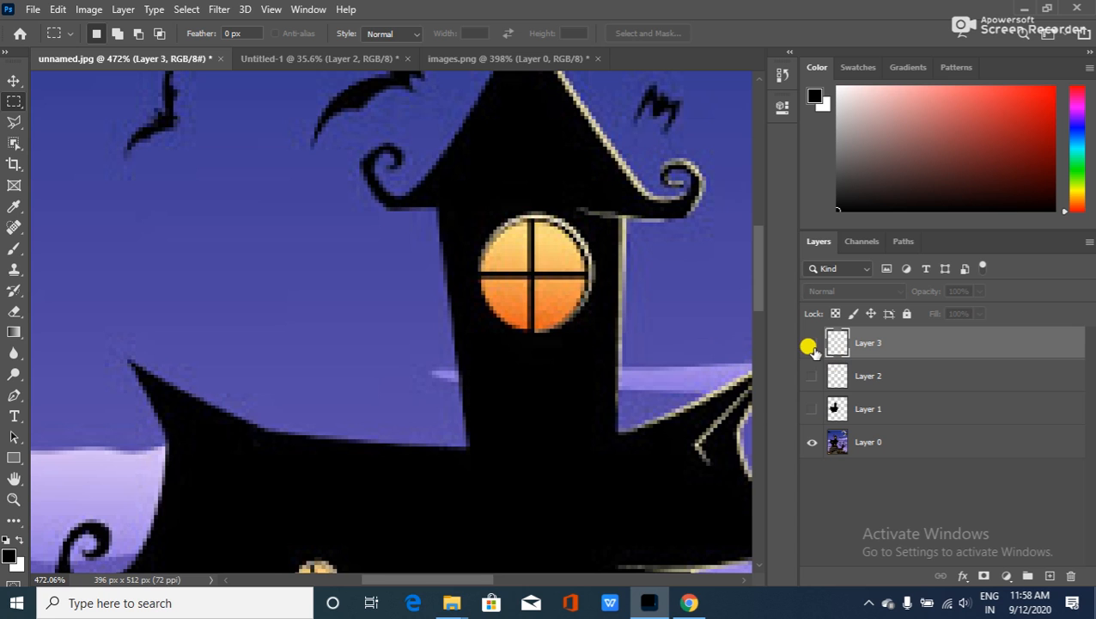
Look over the lower part of the house, examining its small windows, the door and the hill below.
{"action": "scroll", "coordinate": [567, 370], "scroll_direction": "down", "scroll_amount": 2}
{"action": "scroll", "coordinate": [559, 361], "scroll_direction": "down", "scroll_amount": 5}
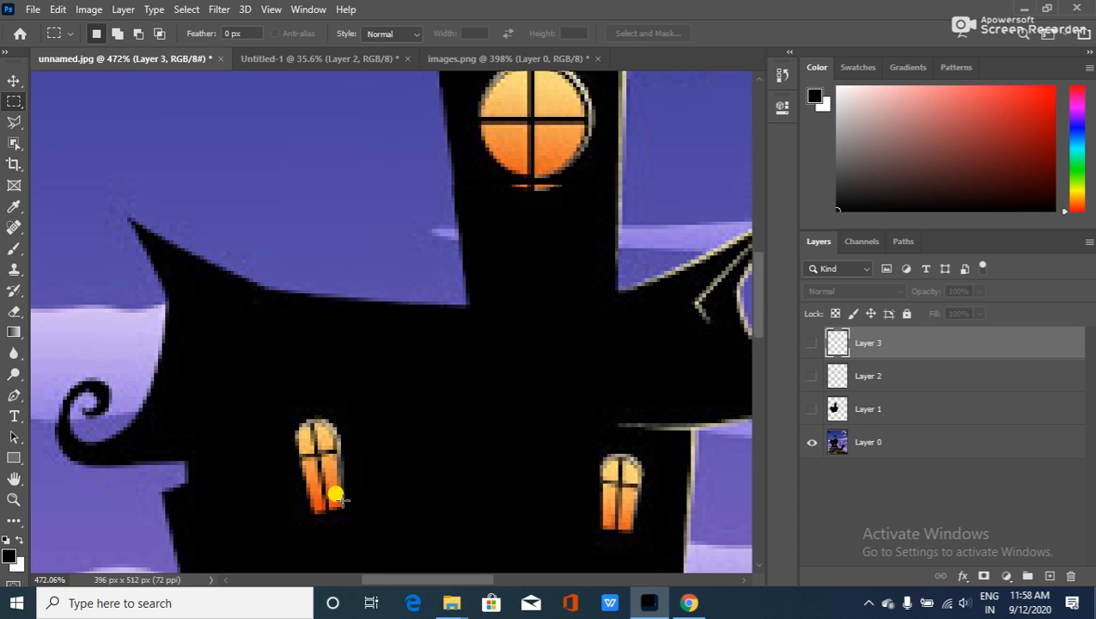
{"action": "scroll", "coordinate": [343, 473], "scroll_direction": "down", "scroll_amount": 5}
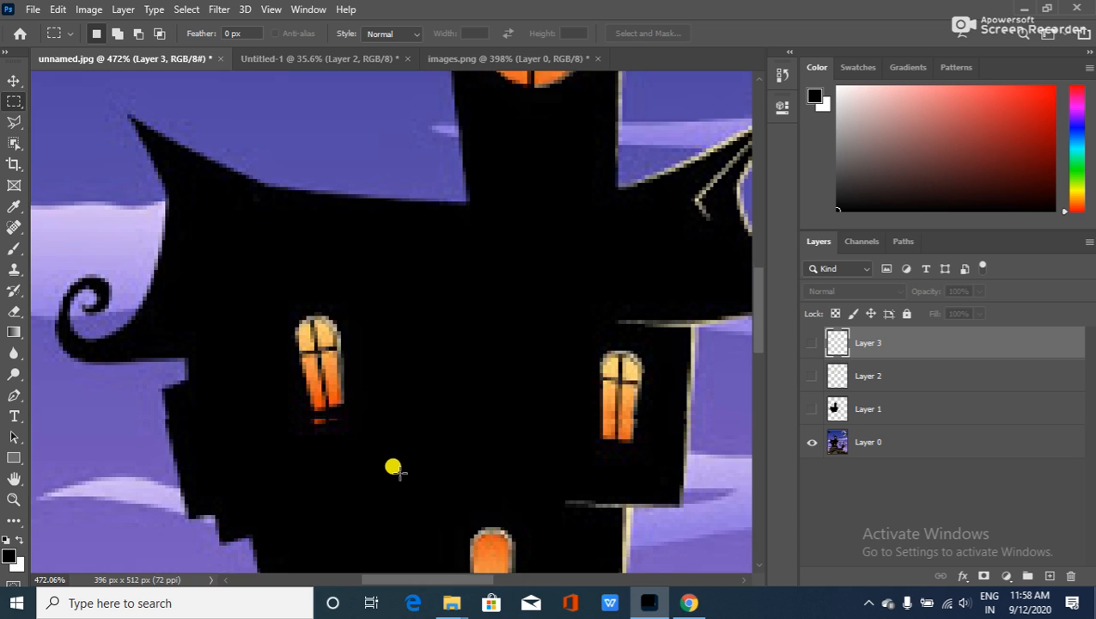
{"action": "scroll", "coordinate": [393, 466], "scroll_direction": "down", "scroll_amount": 5}
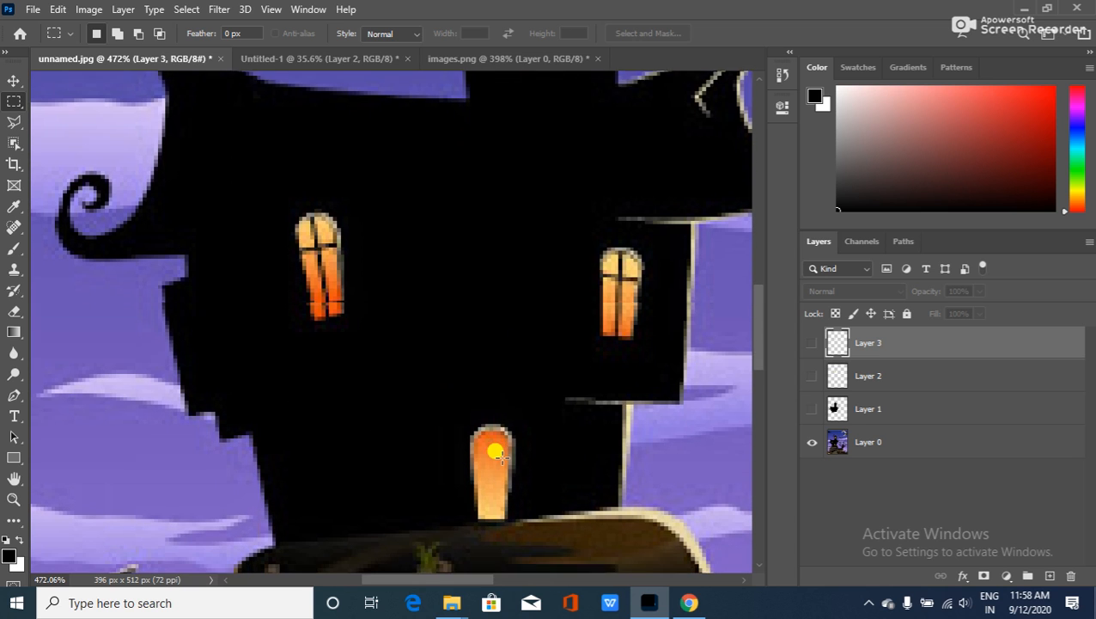
{"action": "scroll", "coordinate": [497, 452], "scroll_direction": "down", "scroll_amount": 5}
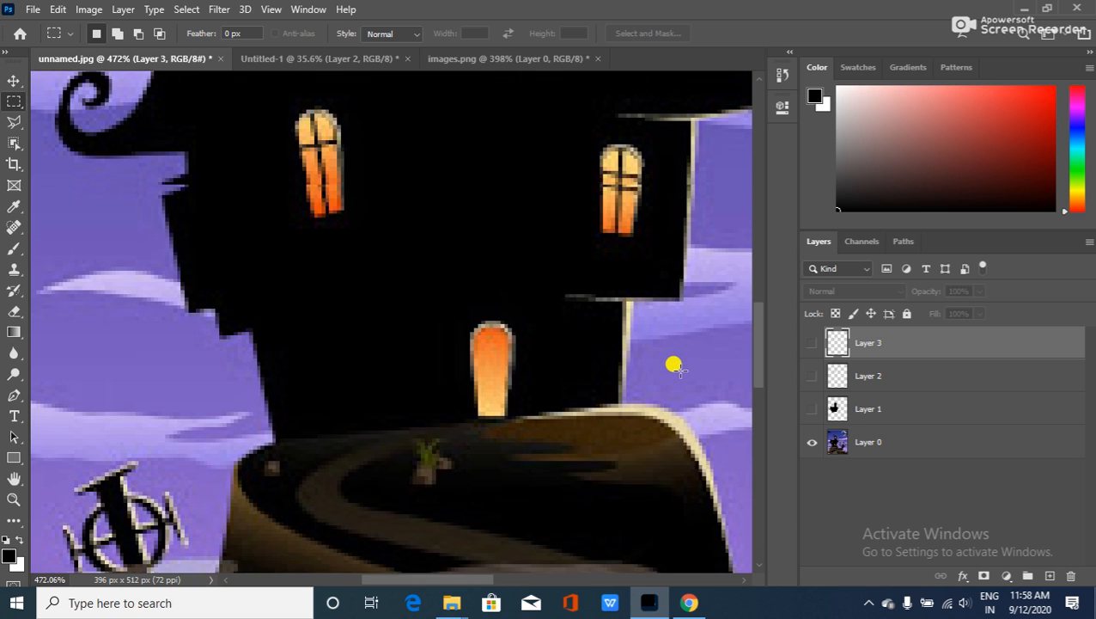
{"action": "scroll", "coordinate": [676, 367], "scroll_direction": "down", "scroll_amount": 5}
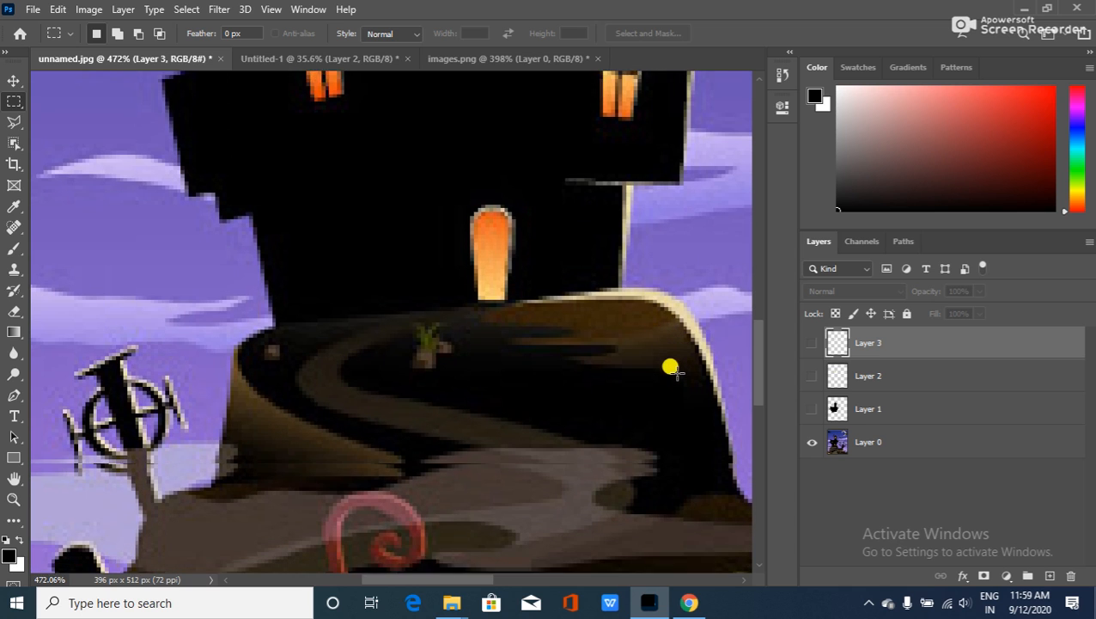
{"action": "scroll", "coordinate": [678, 371], "scroll_direction": "down", "scroll_amount": 4}
{"action": "scroll", "coordinate": [677, 366], "scroll_direction": "up", "scroll_amount": 3}
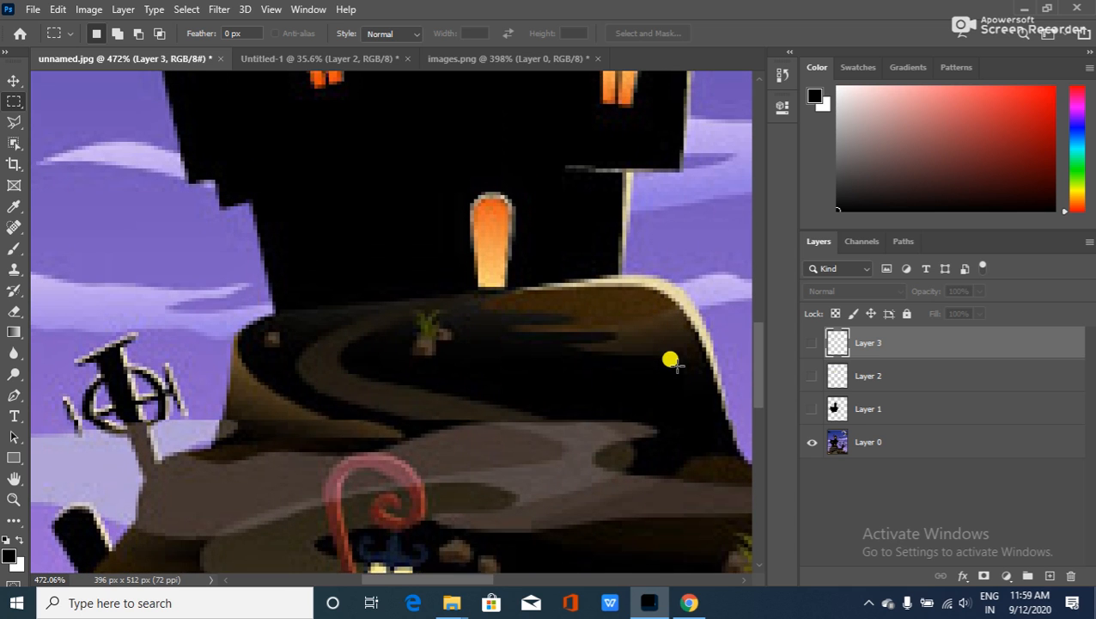
{"action": "scroll", "coordinate": [672, 362], "scroll_direction": "up", "scroll_amount": 1}
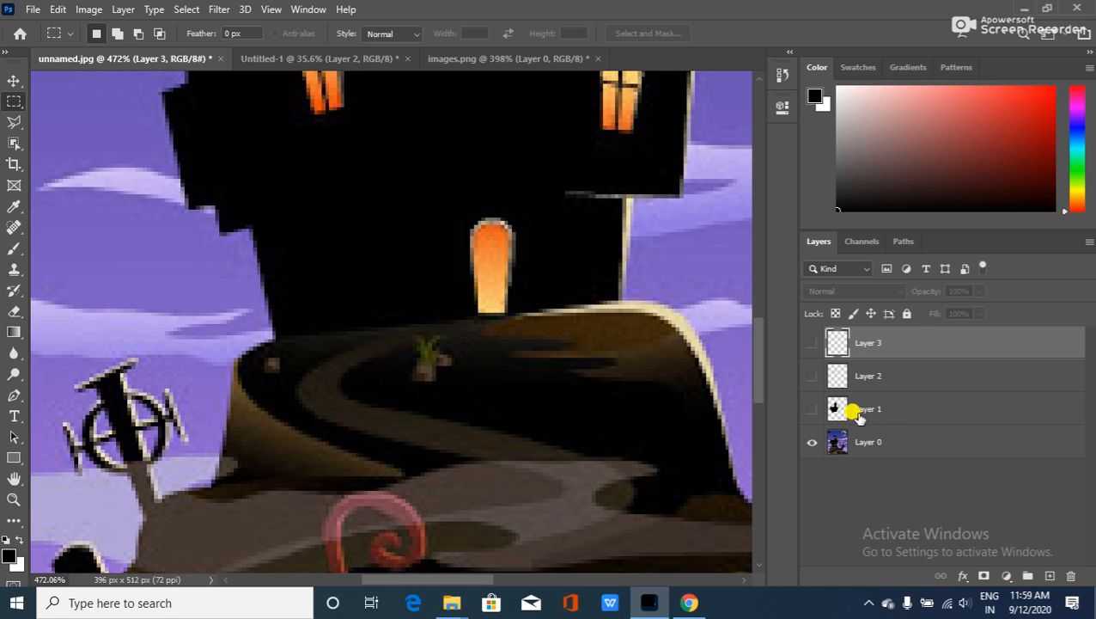
Add a new layer and outline the glowing door with a closed Polygonal Lasso selection.
{"action": "left_click", "coordinate": [1050, 575]}
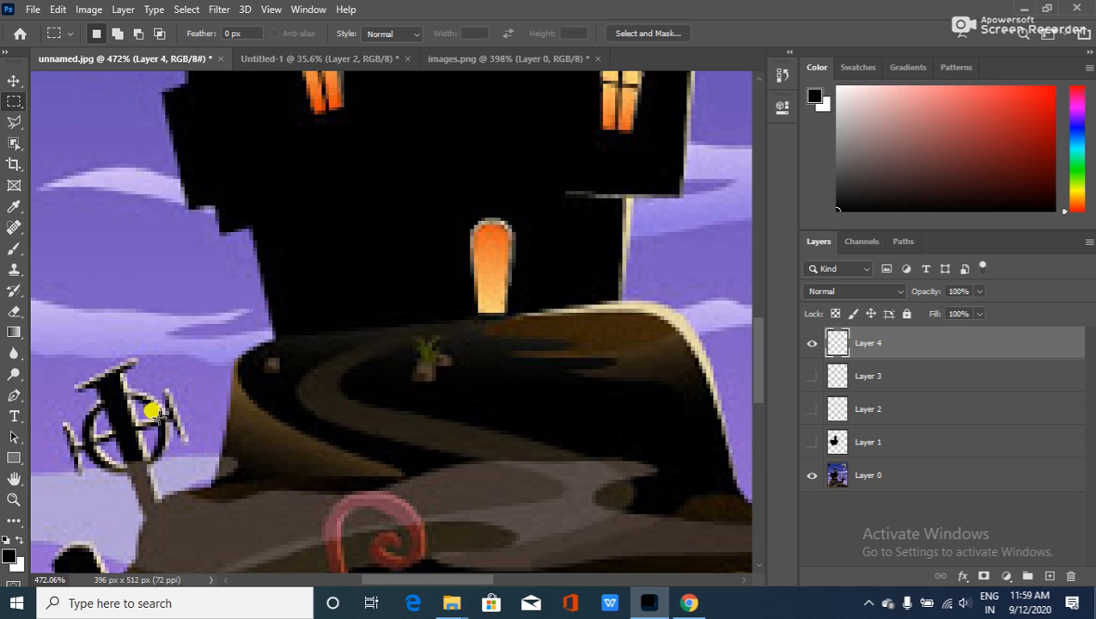
{"action": "left_click", "coordinate": [14, 123]}
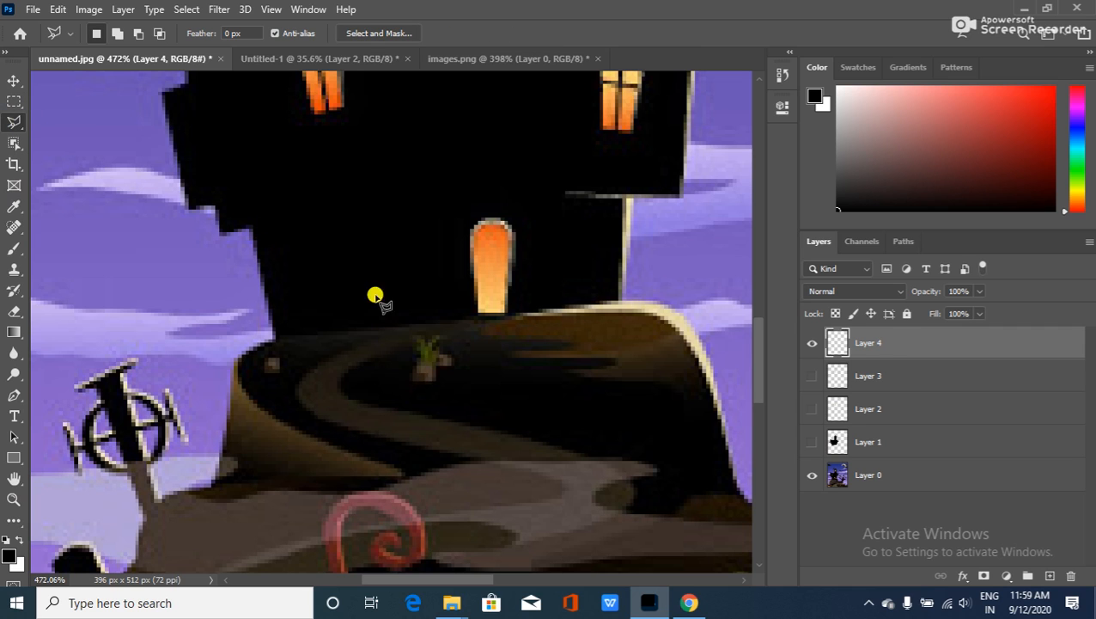
{"action": "left_click", "coordinate": [478, 314]}
{"action": "left_click", "coordinate": [471, 233]}
{"action": "left_click", "coordinate": [507, 225]}
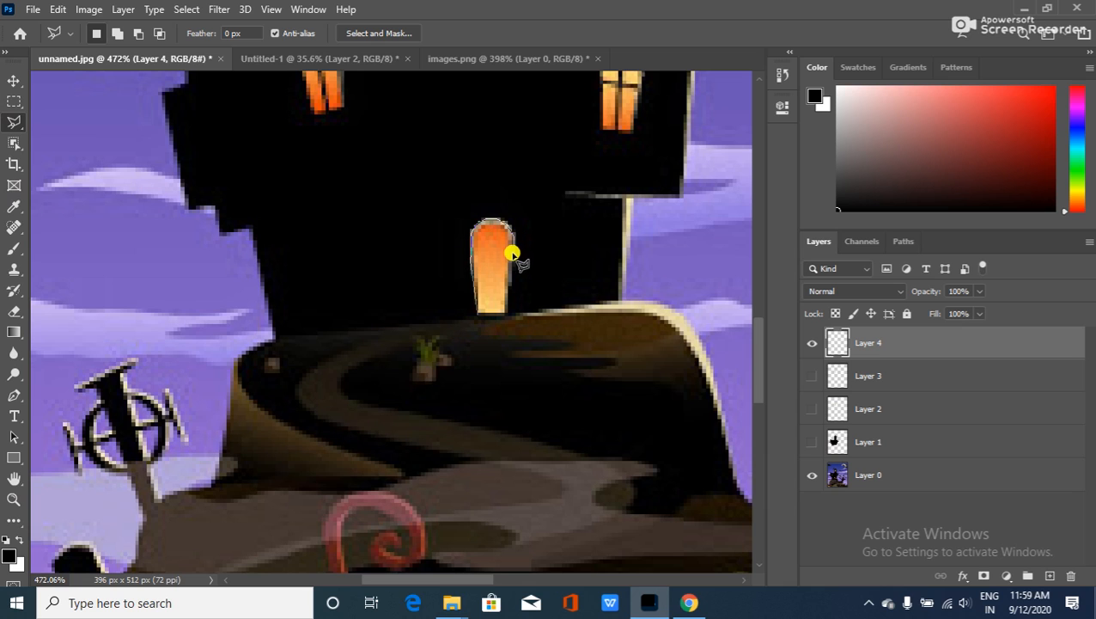
{"action": "left_click", "coordinate": [479, 317]}
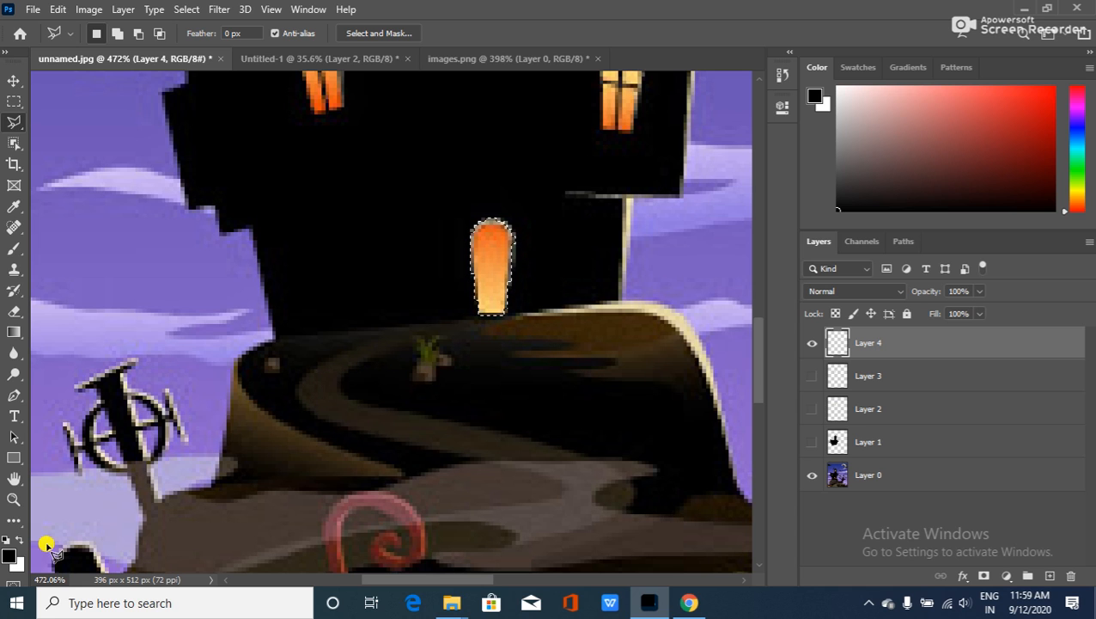
Fill the door selection with orange sampled from the door, and deselect.
{"action": "left_click", "coordinate": [12, 552]}
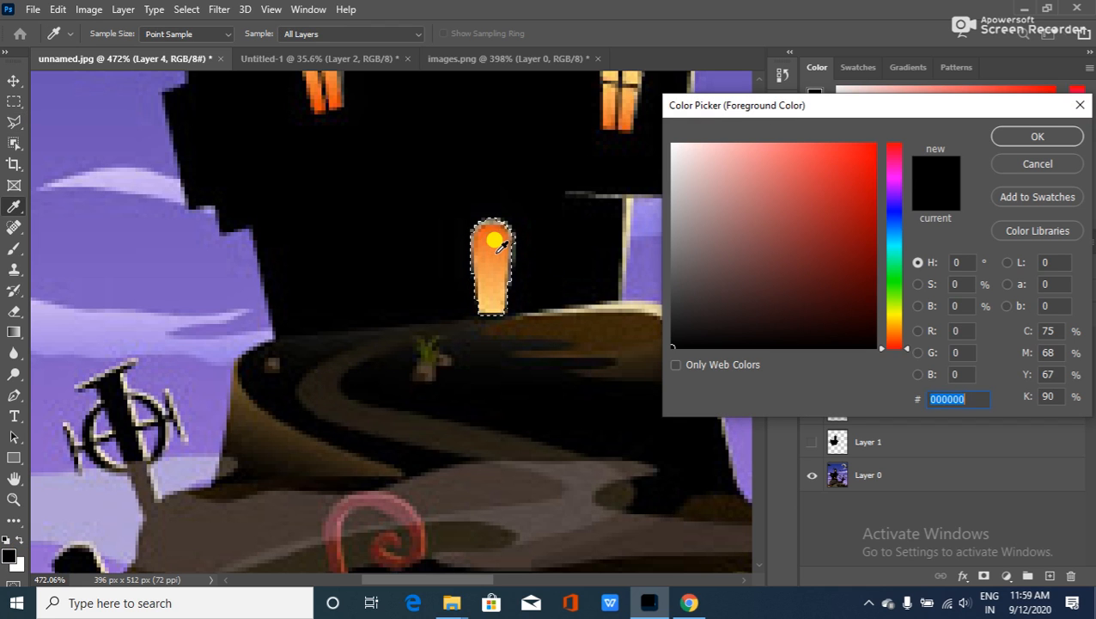
{"action": "left_click", "coordinate": [494, 245]}
{"action": "left_click", "coordinate": [1035, 137]}
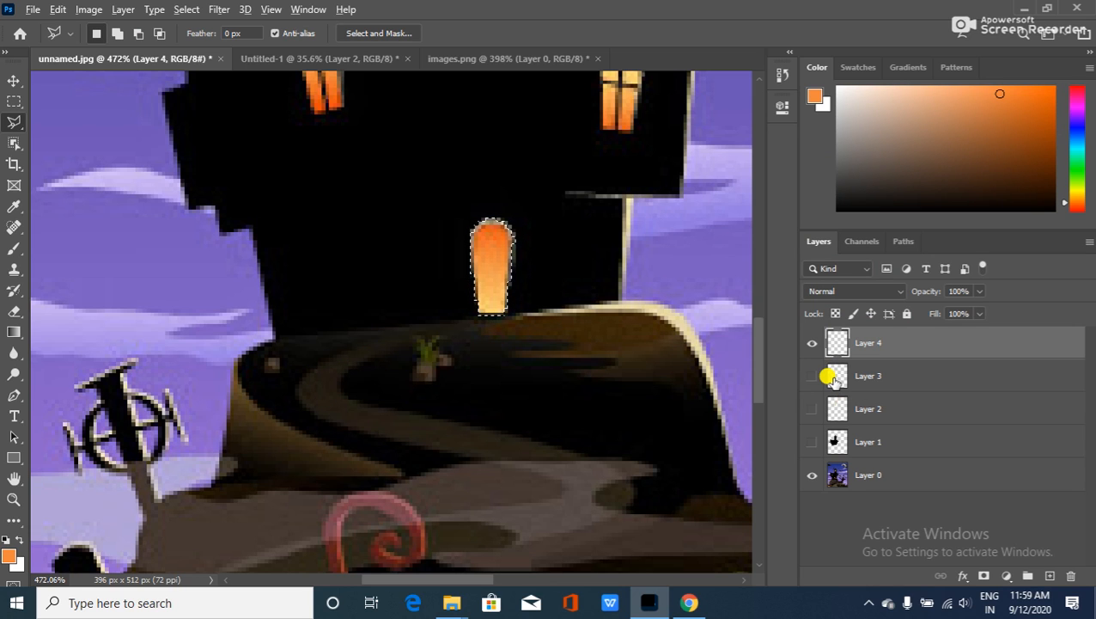
{"action": "key", "text": "alt+BackSpace"}
{"action": "key", "text": "ctrl+d"}
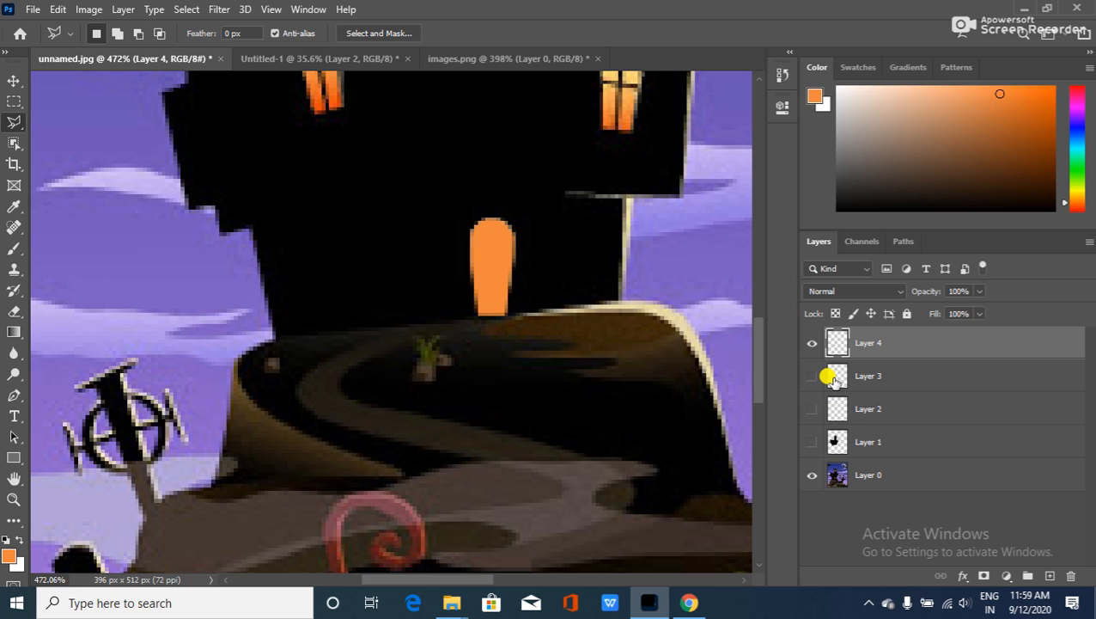
Try to select the crescent moon with the Elliptical Marquee.
{"action": "scroll", "coordinate": [648, 251], "scroll_direction": "down", "scroll_amount": 3}
{"action": "left_click_drag", "start_coordinate": [510, 200], "coordinate": [335, 347]}
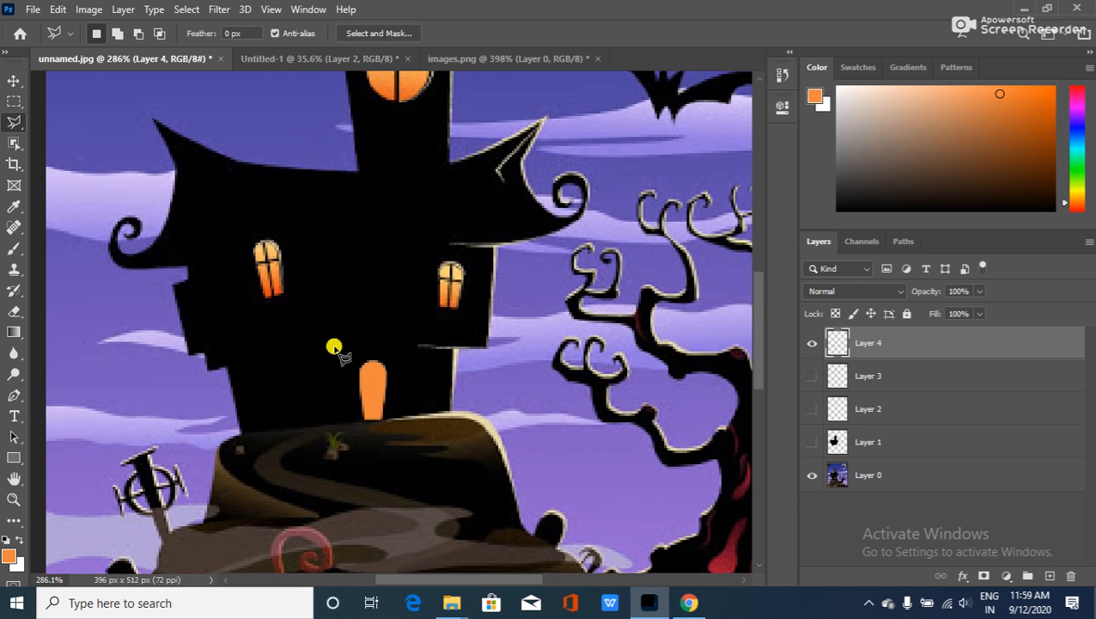
{"action": "left_click_drag", "start_coordinate": [347, 291], "coordinate": [287, 313]}
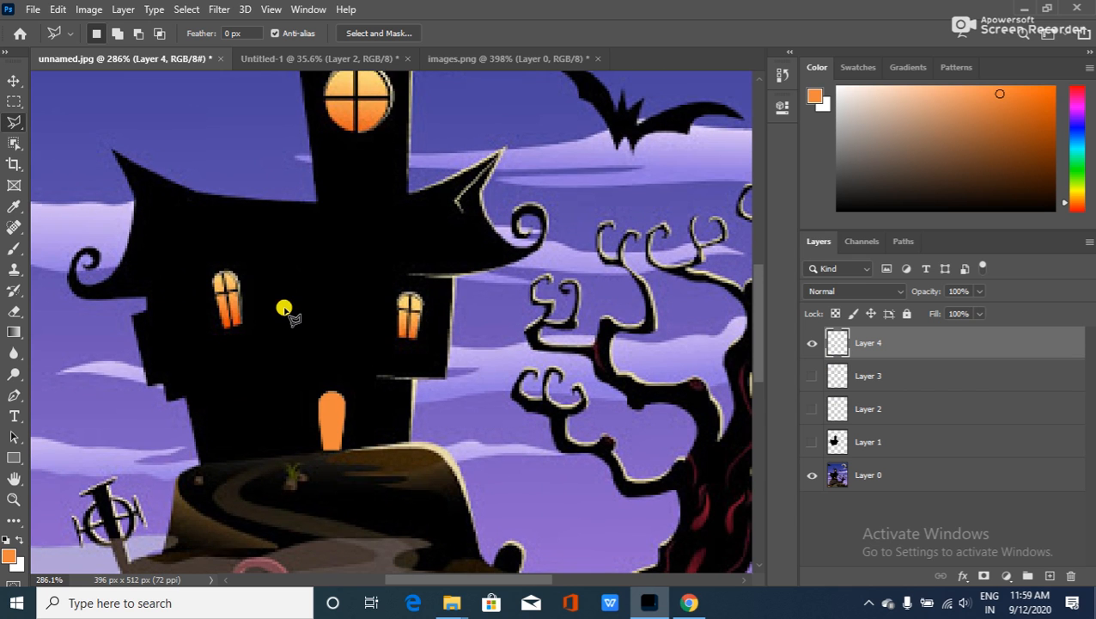
{"action": "left_click_drag", "start_coordinate": [445, 350], "coordinate": [340, 269]}
{"action": "left_click_drag", "start_coordinate": [293, 181], "coordinate": [447, 336]}
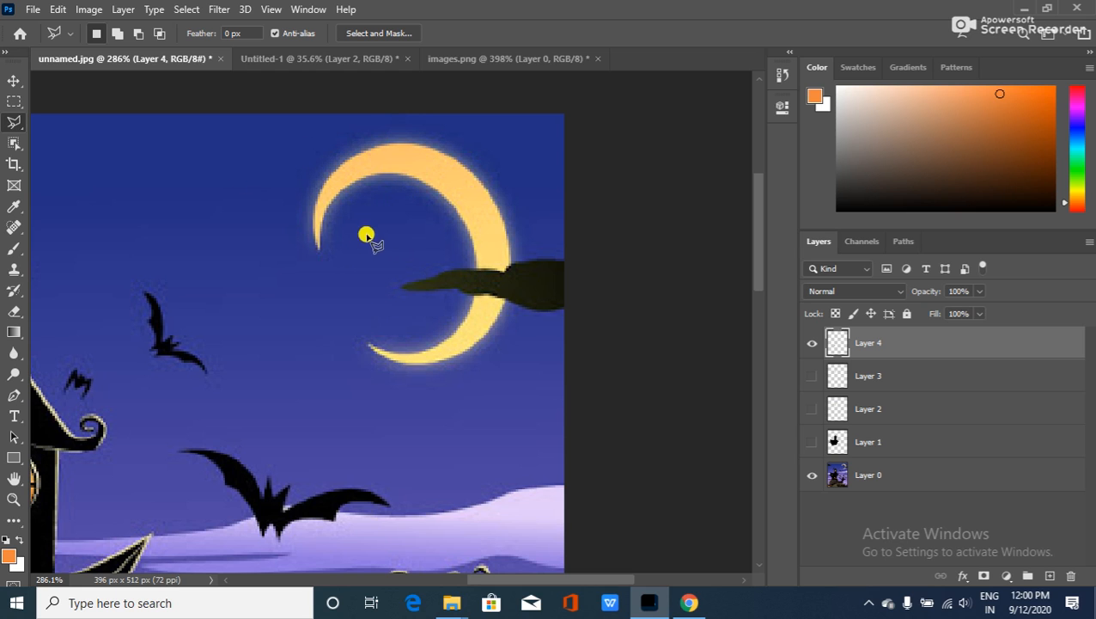
{"action": "left_click", "coordinate": [12, 102]}
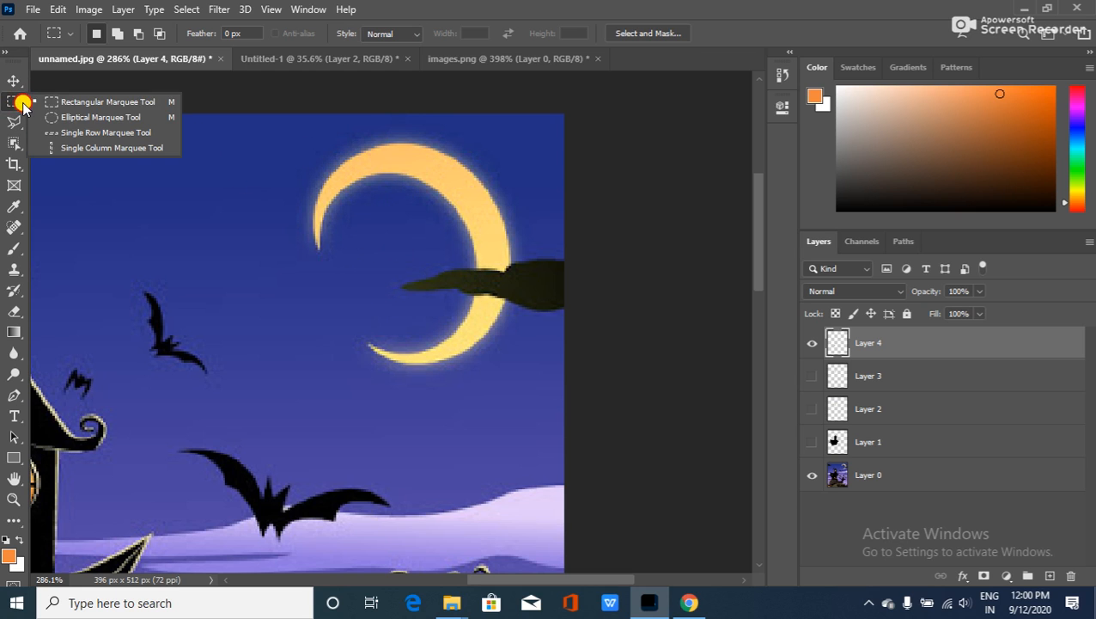
{"action": "left_click", "coordinate": [78, 117]}
{"action": "mouse_move", "coordinate": [341, 155]}
{"action": "left_mouse_down"}
{"action": "mouse_move", "coordinate": [421, 245]}
{"action": "mouse_move", "coordinate": [459, 314]}
{"action": "mouse_move", "coordinate": [436, 296]}
{"action": "mouse_move", "coordinate": [477, 315]}
{"action": "mouse_move", "coordinate": [500, 347]}
{"action": "mouse_move", "coordinate": [494, 367]}
{"action": "mouse_move", "coordinate": [504, 355]}
{"action": "mouse_move", "coordinate": [512, 365]}
{"action": "left_mouse_up"}
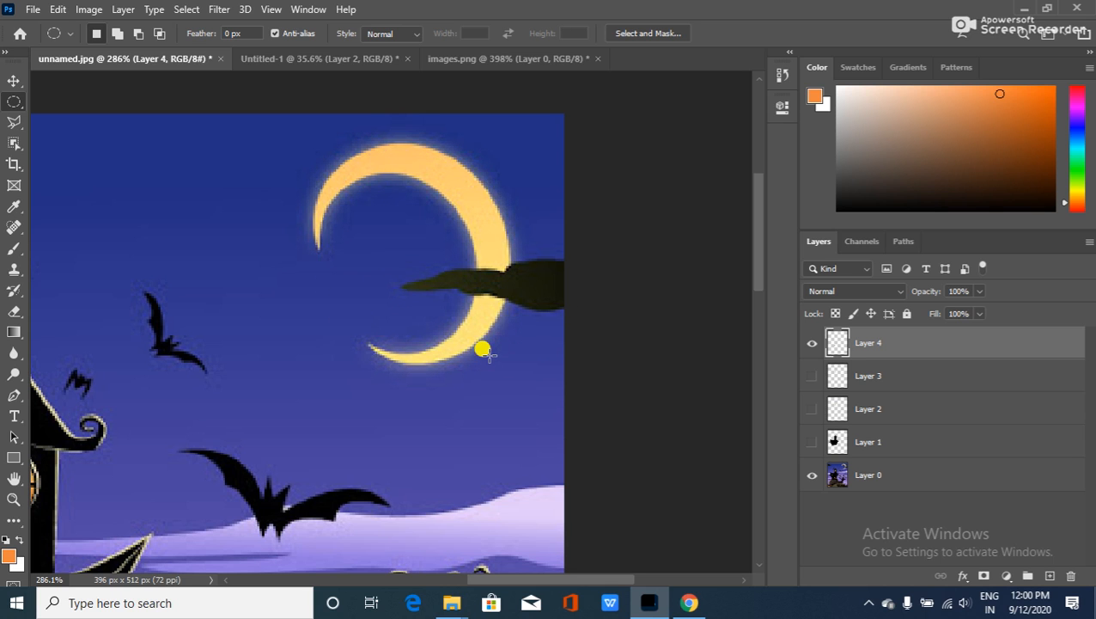
Trace the crescent moon's inner curve with the Polygonal Lasso from its upper tip, across the cloud, to its lower tip.
{"action": "left_click_drag", "start_coordinate": [15, 123], "coordinate": [74, 140]}
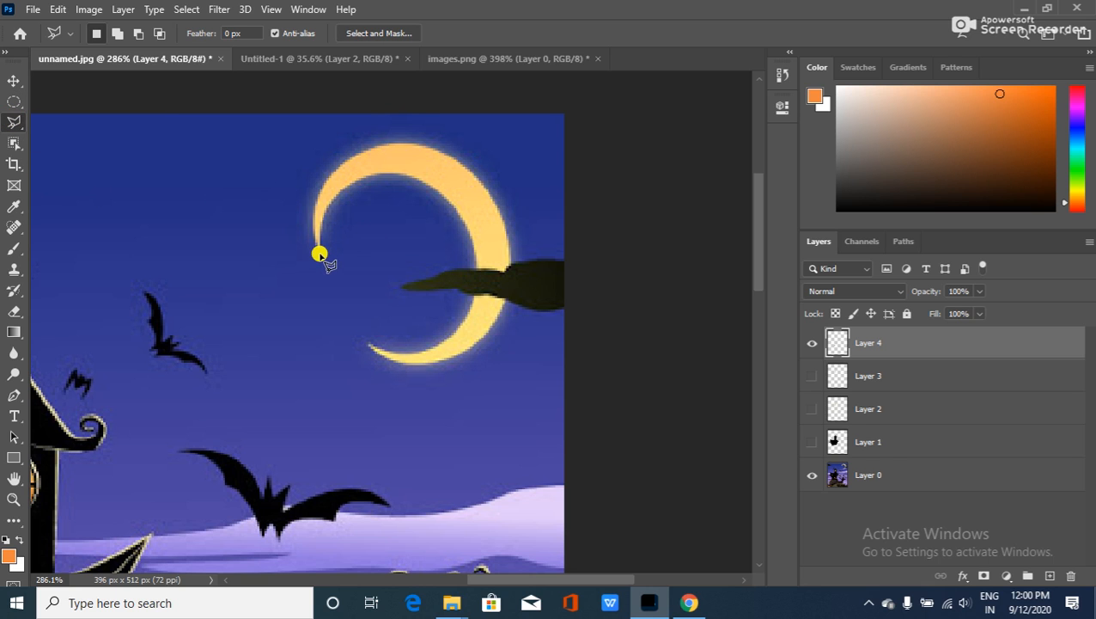
{"action": "scroll", "coordinate": [305, 216], "scroll_direction": "up", "scroll_amount": 5}
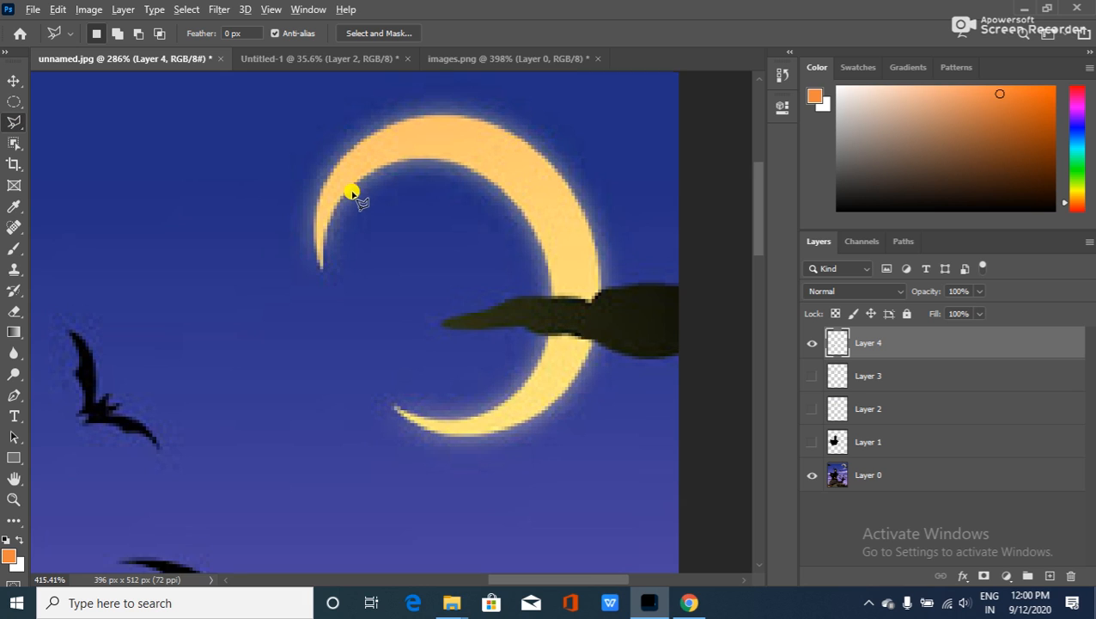
{"action": "scroll", "coordinate": [326, 296], "scroll_direction": "up", "scroll_amount": 3}
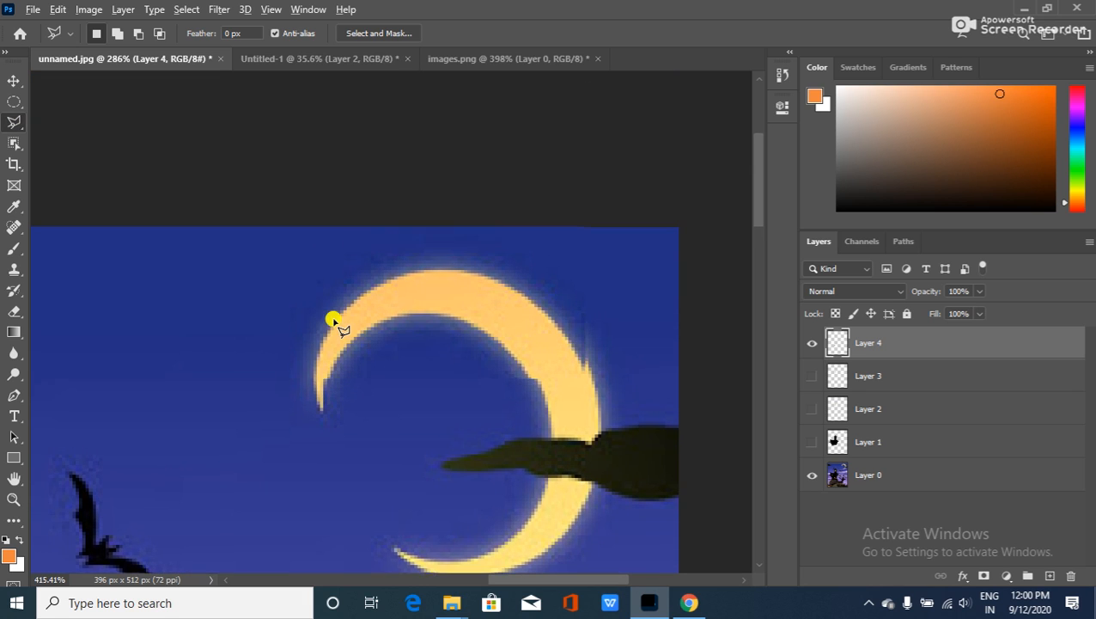
{"action": "scroll", "coordinate": [334, 320], "scroll_direction": "down", "scroll_amount": 1}
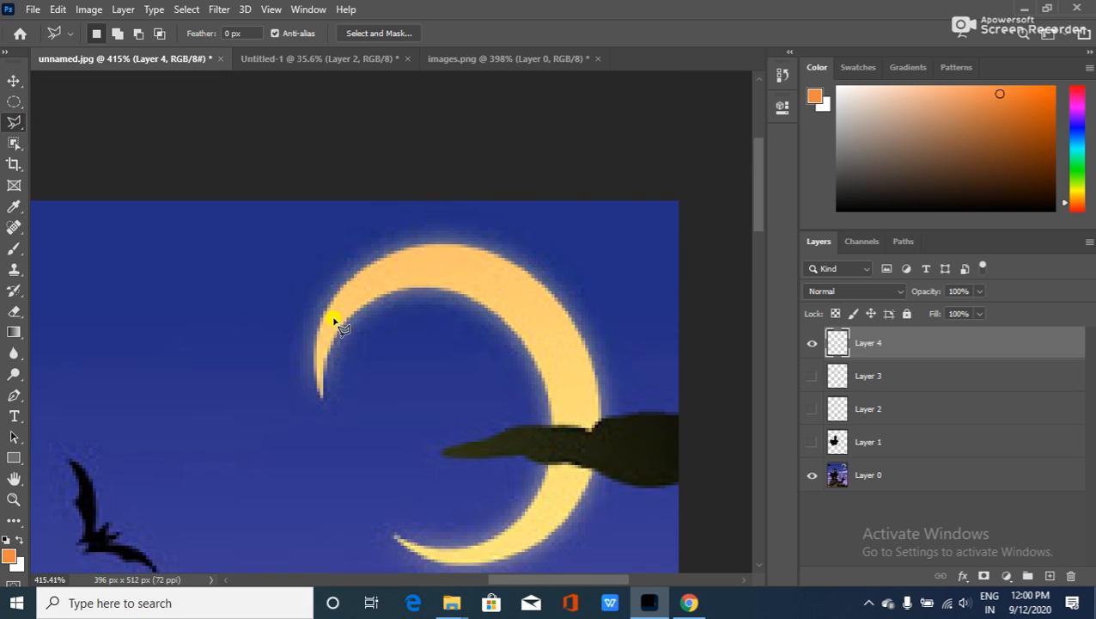
{"action": "left_click", "coordinate": [322, 398]}
{"action": "left_click", "coordinate": [331, 341]}
{"action": "left_click", "coordinate": [343, 322]}
{"action": "left_click", "coordinate": [352, 315]}
{"action": "left_click", "coordinate": [367, 305]}
{"action": "left_click", "coordinate": [402, 293]}
{"action": "left_click", "coordinate": [454, 292]}
{"action": "left_click", "coordinate": [477, 307]}
{"action": "left_click", "coordinate": [488, 311]}
{"action": "left_click", "coordinate": [520, 340]}
{"action": "left_click", "coordinate": [552, 427]}
{"action": "left_click", "coordinate": [545, 463]}
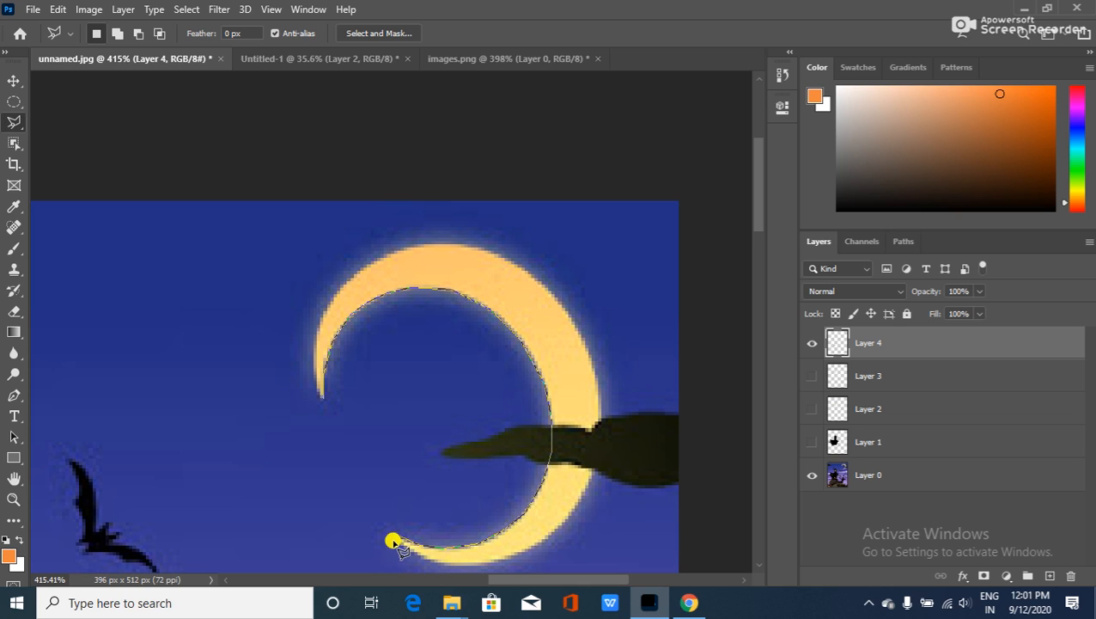
{"action": "left_click", "coordinate": [394, 538]}
Trace the moon's outer curve from the lower tip back to the starting point to close the crescent selection.
{"action": "left_click", "coordinate": [486, 566]}
{"action": "left_click", "coordinate": [525, 554]}
{"action": "left_click", "coordinate": [552, 534]}
{"action": "left_click", "coordinate": [577, 505]}
{"action": "left_click", "coordinate": [591, 470]}
{"action": "left_click", "coordinate": [597, 425]}
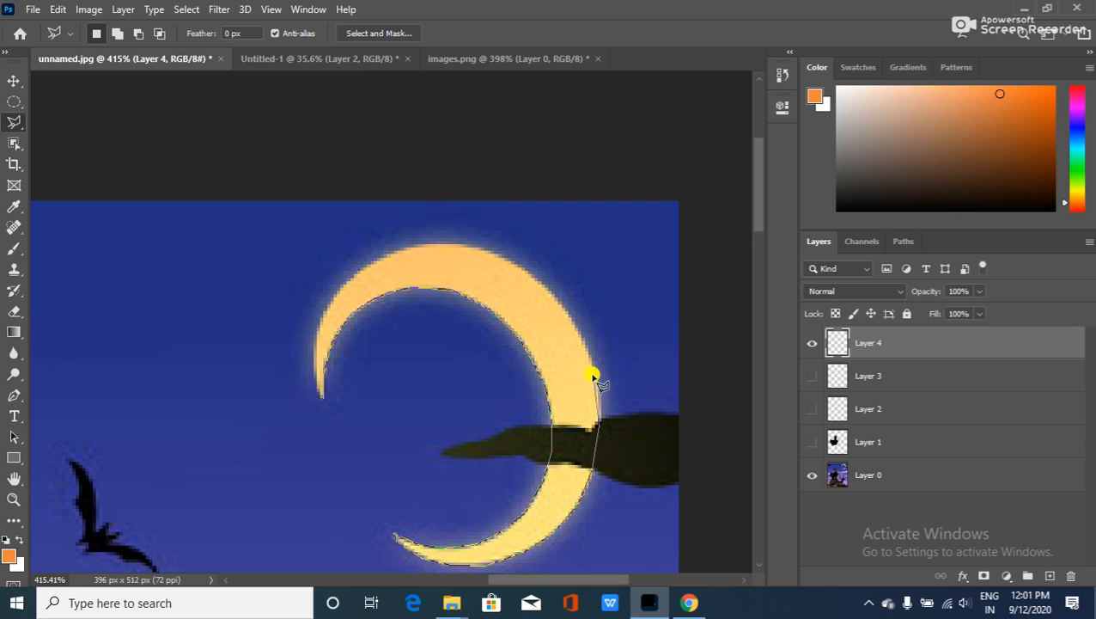
{"action": "left_click", "coordinate": [573, 323]}
{"action": "left_click", "coordinate": [539, 284]}
{"action": "left_click", "coordinate": [503, 257]}
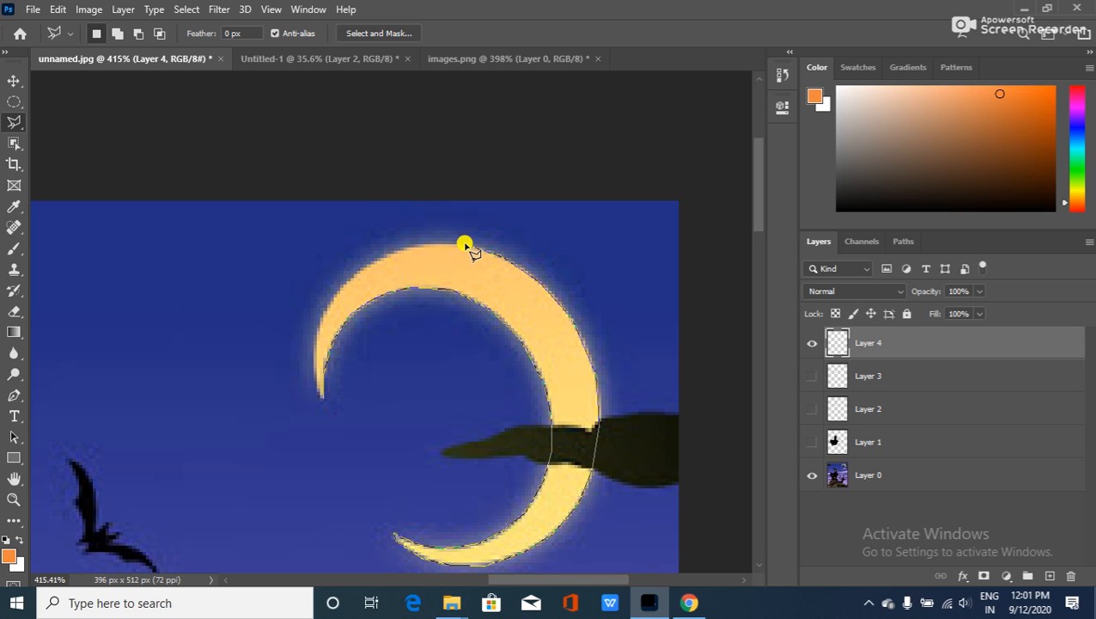
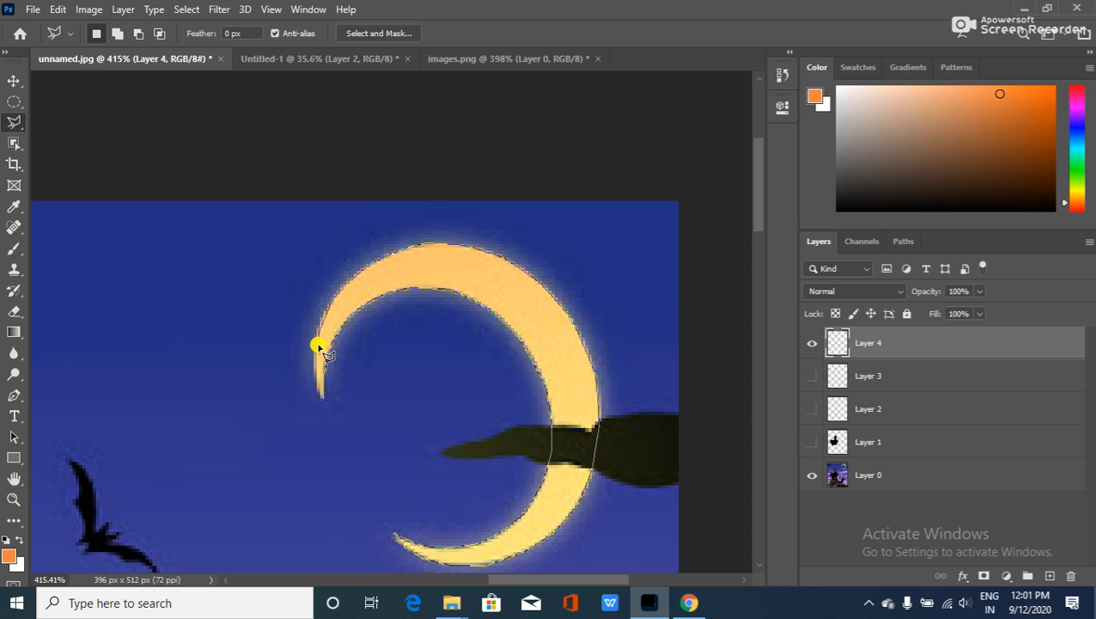
{"action": "left_click", "coordinate": [324, 395]}
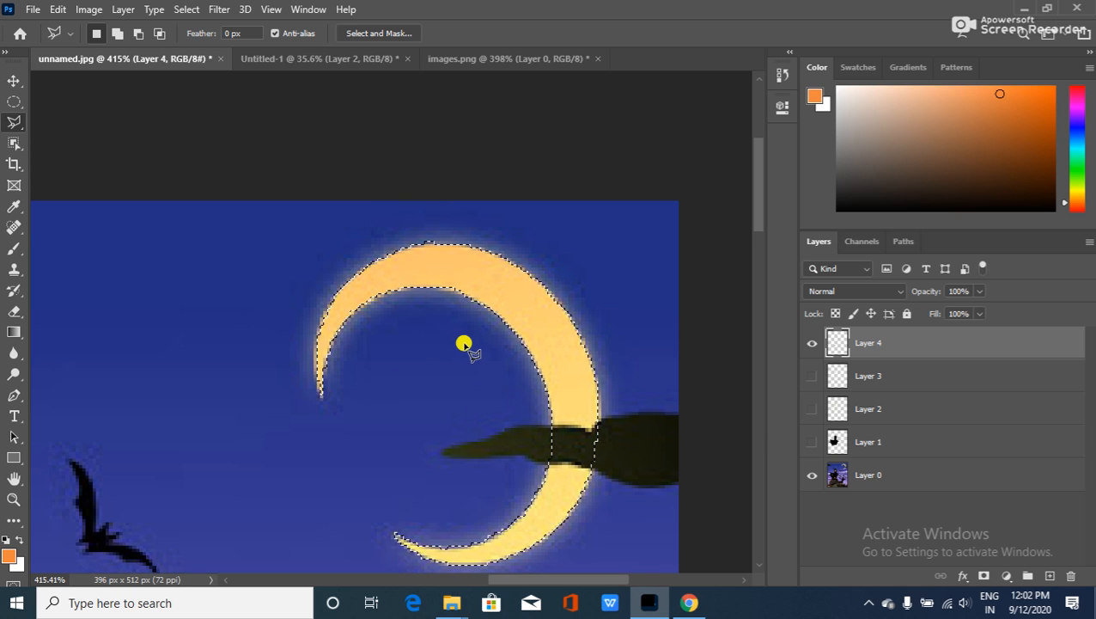
Set the foreground colour to light orange fbc773 sampled from the moon.
{"action": "left_click", "coordinate": [10, 560]}
{"action": "left_click", "coordinate": [488, 259]}
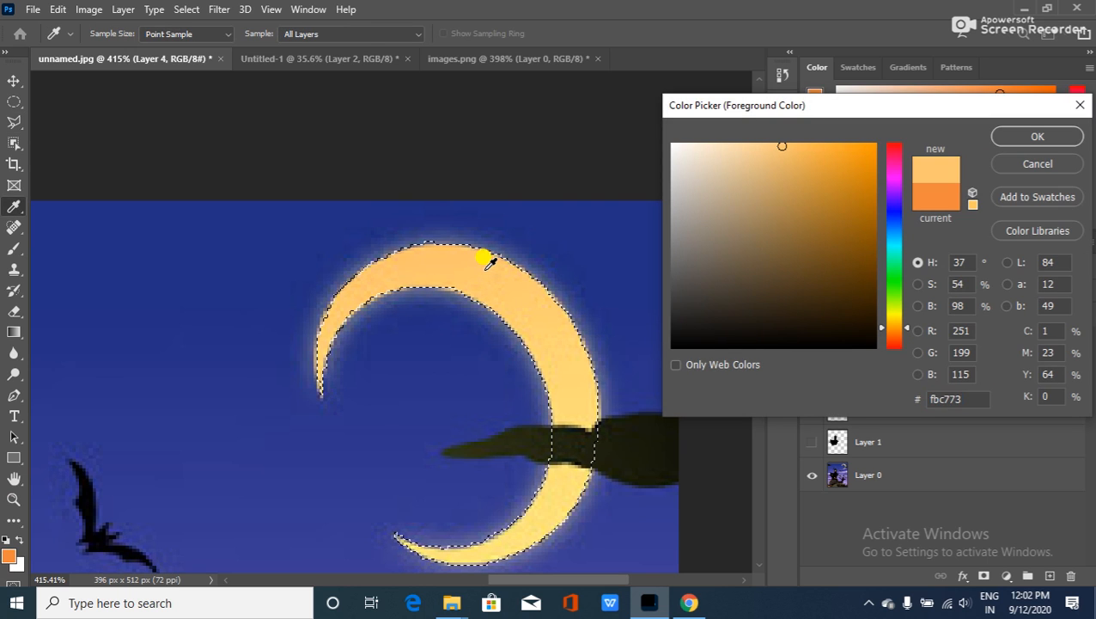
{"action": "left_click", "coordinate": [1038, 136]}
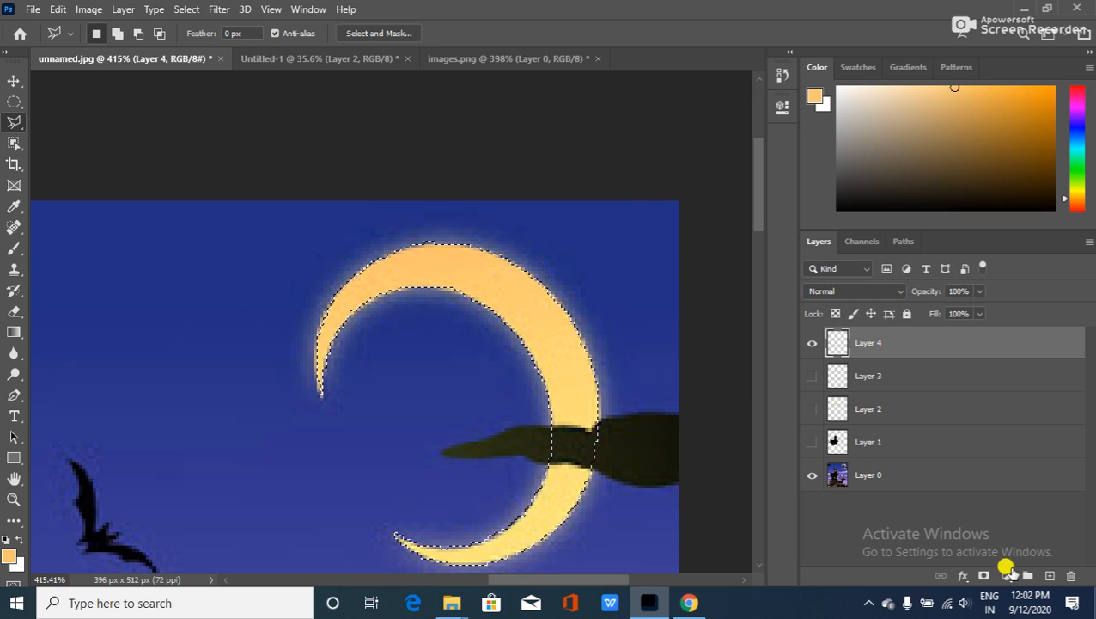
Hide Layer 4 and fill the crescent selection with the foreground colour on a new layer.
{"action": "left_click", "coordinate": [811, 342]}
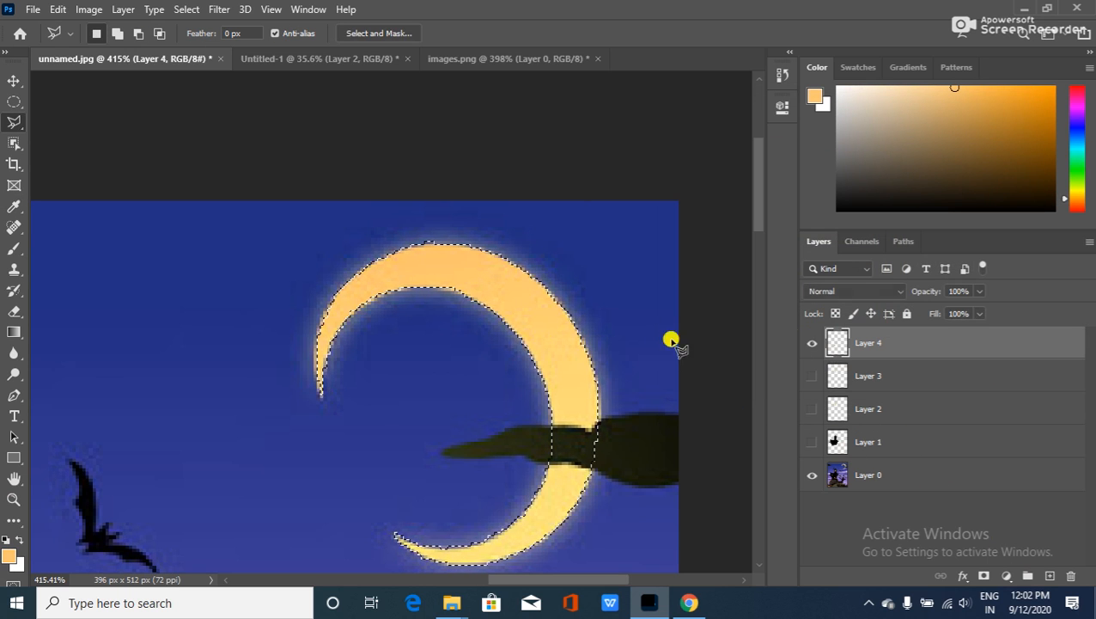
{"action": "scroll", "coordinate": [509, 343], "scroll_direction": "down", "scroll_amount": 3}
{"action": "scroll", "coordinate": [510, 344], "scroll_direction": "down", "scroll_amount": 6}
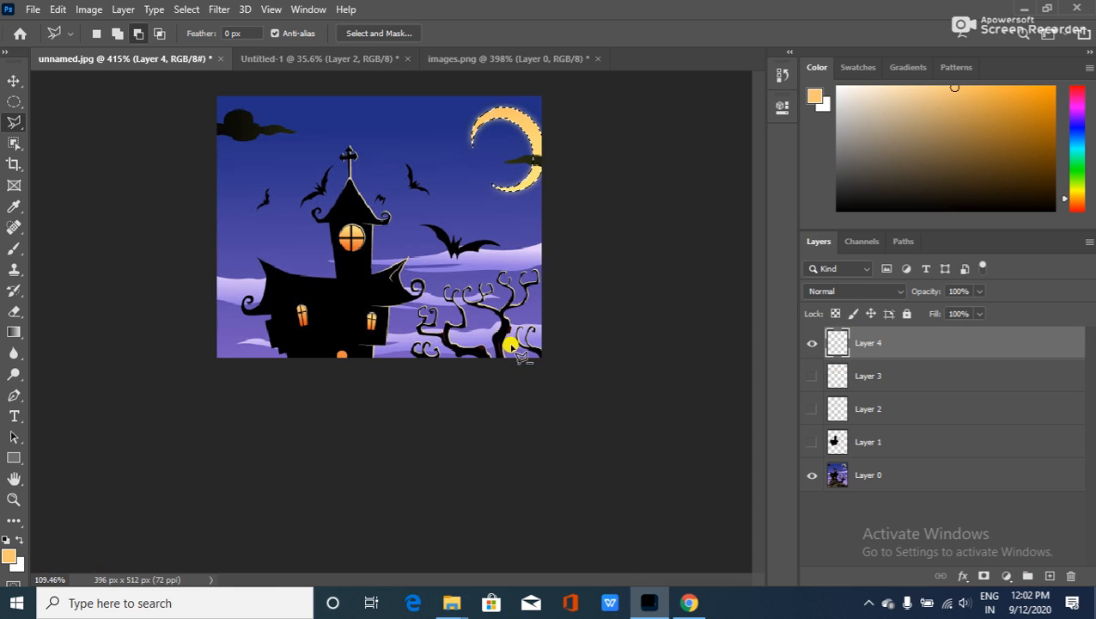
{"action": "left_click", "coordinate": [812, 343]}
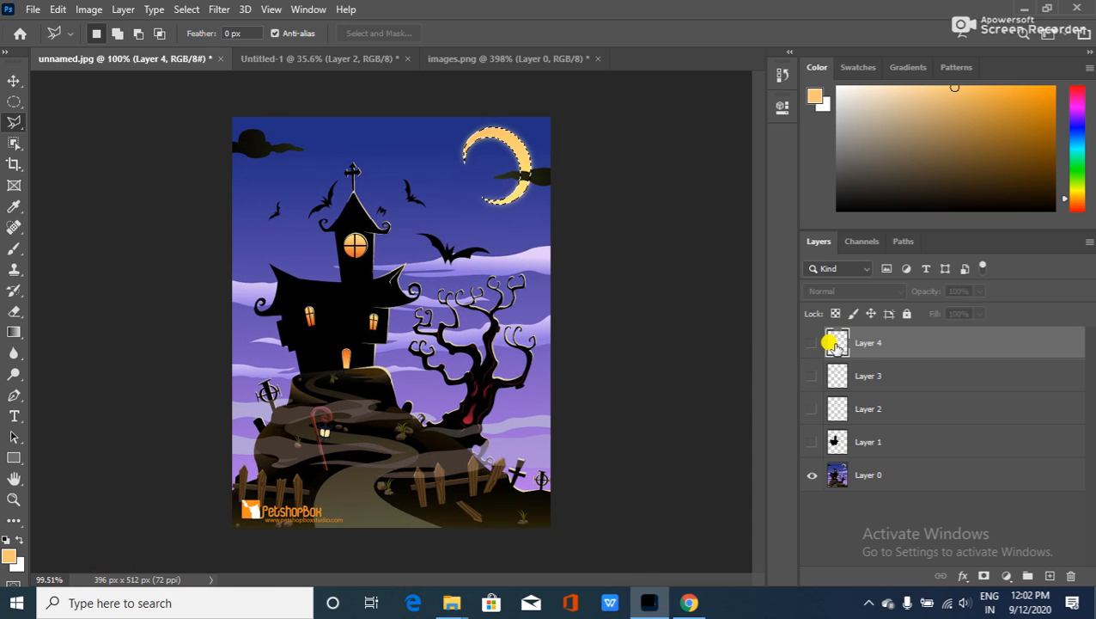
{"action": "left_click", "coordinate": [1048, 574]}
{"action": "scroll", "coordinate": [540, 94], "scroll_direction": "up", "scroll_amount": 5}
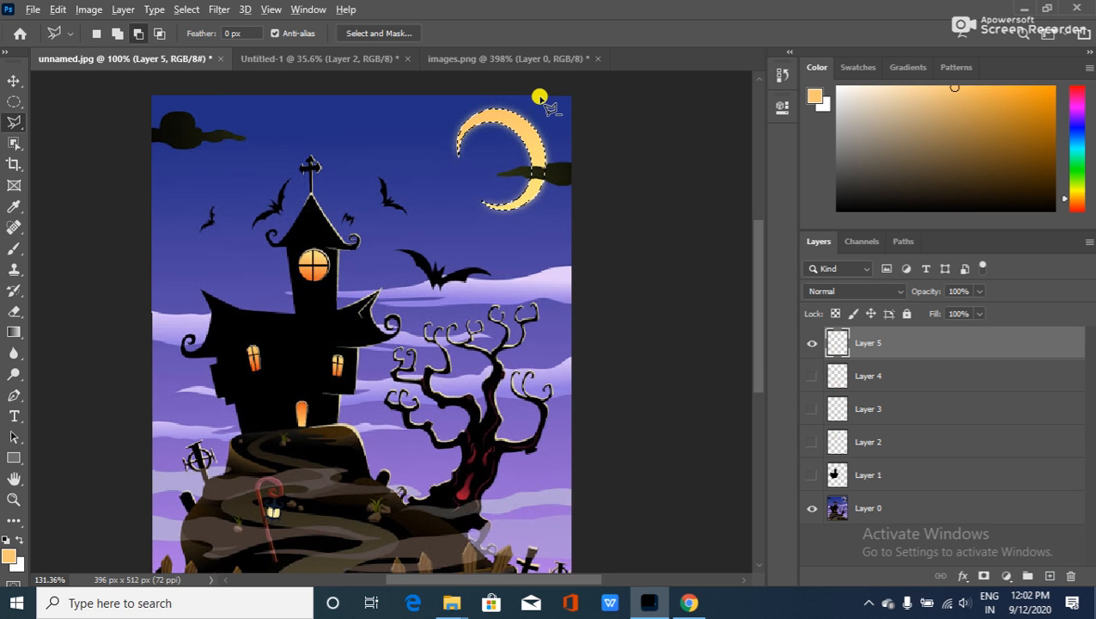
{"action": "scroll", "coordinate": [539, 90], "scroll_direction": "up", "scroll_amount": 3}
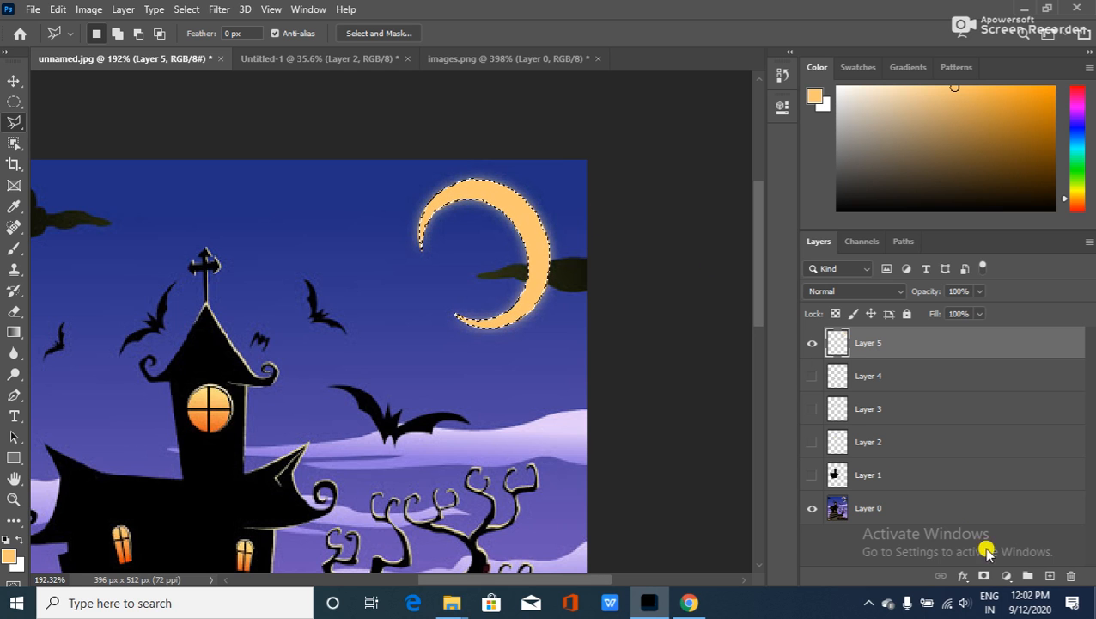
Create a new layer above the filled crescent and try to feather the crescent selection by 50 pixels.
{"action": "left_click", "coordinate": [1047, 576]}
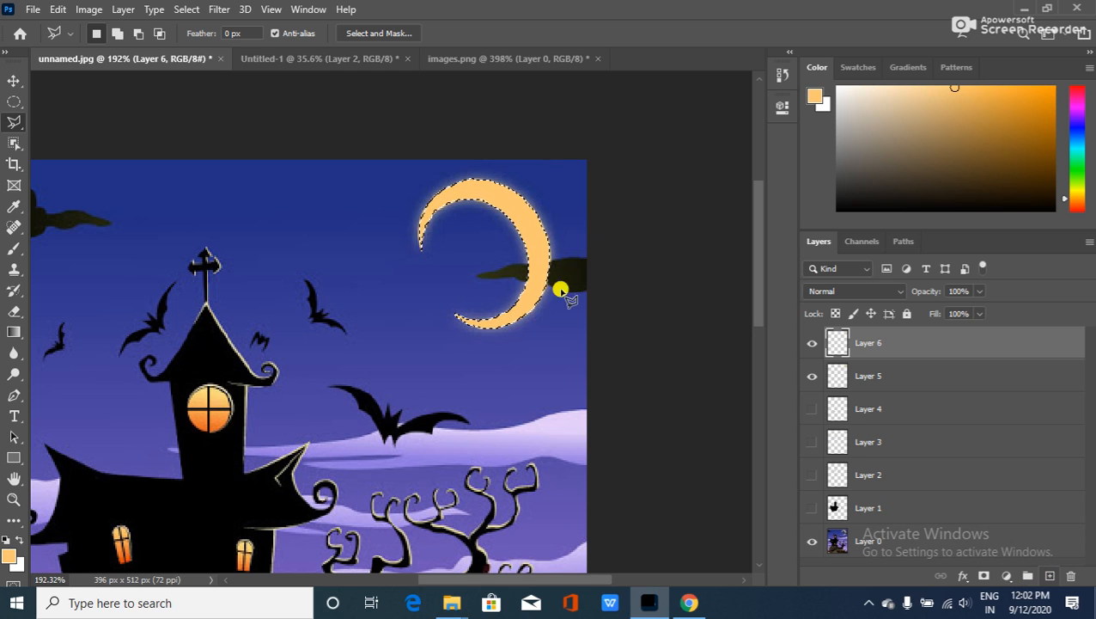
{"action": "right_click", "coordinate": [515, 209]}
{"action": "left_click", "coordinate": [588, 244]}
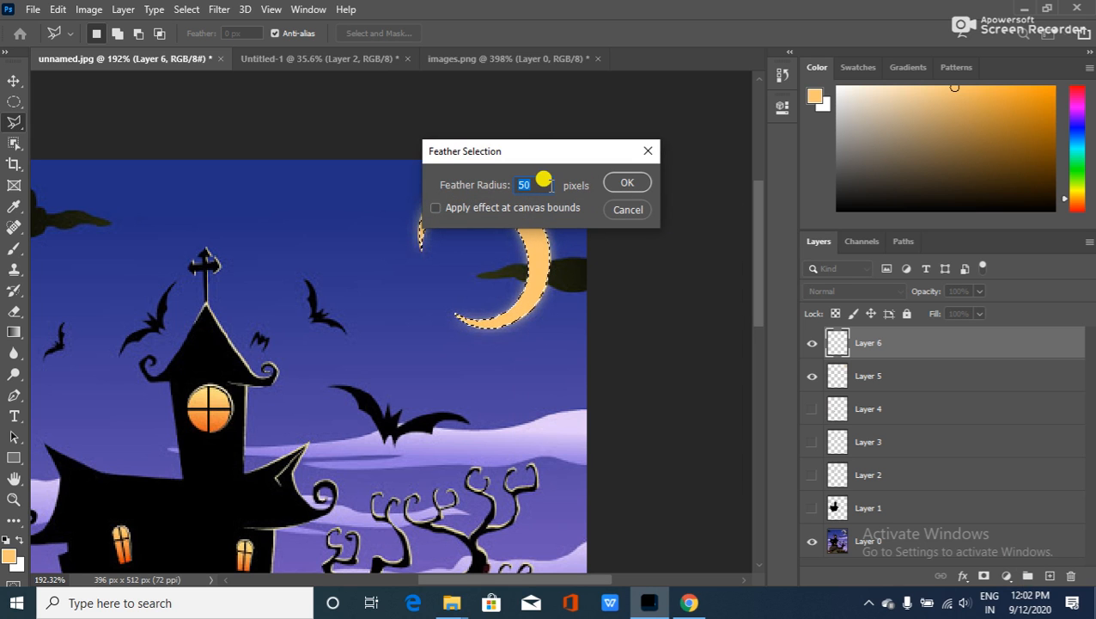
{"action": "left_click", "coordinate": [619, 182]}
{"action": "left_click", "coordinate": [533, 234]}
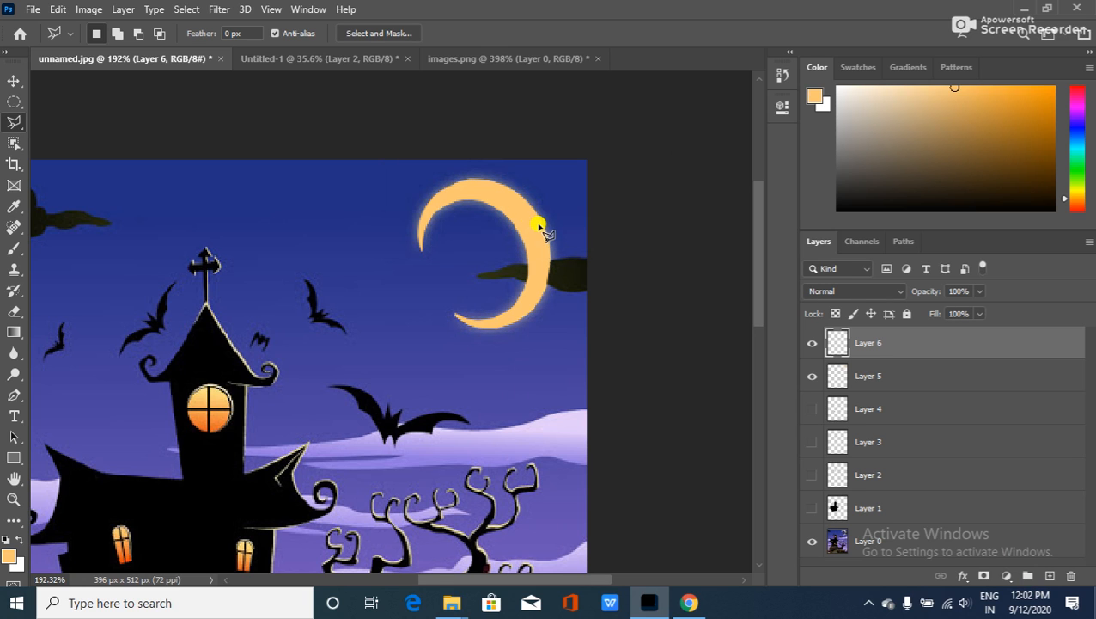
Reload the crescent selection, feather it by 5 pixels, and fill it with the light orange foreground colour on Layer 6 as a glow.
{"action": "left_click", "coordinate": [835, 348], "text": "ctrl"}
{"action": "right_click", "coordinate": [509, 211]}
{"action": "left_click", "coordinate": [543, 244]}
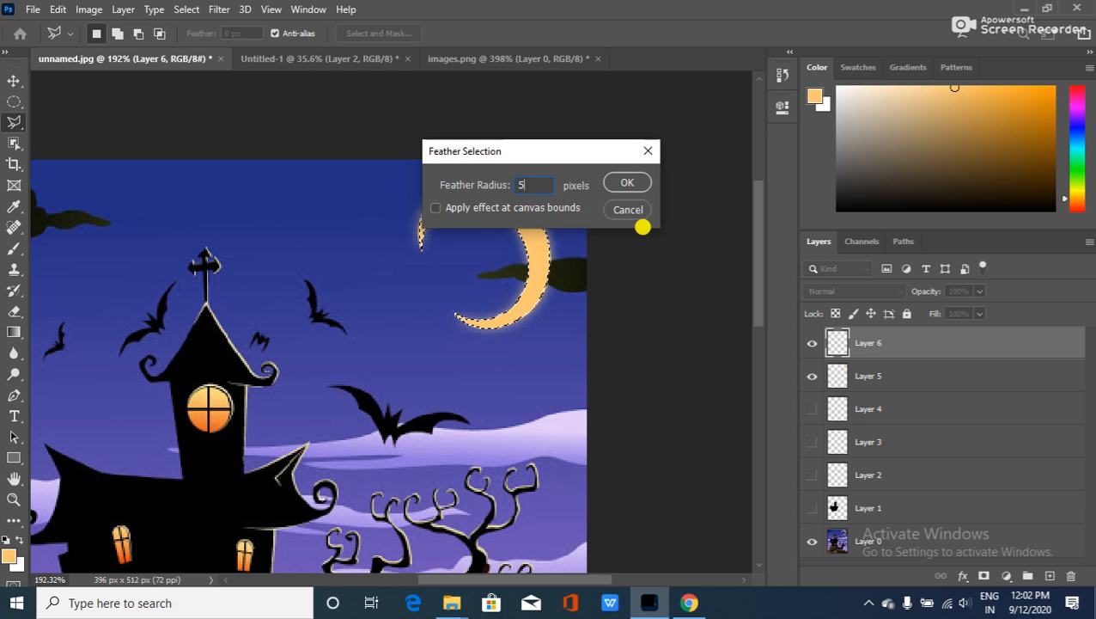
{"action": "left_click", "coordinate": [626, 180]}
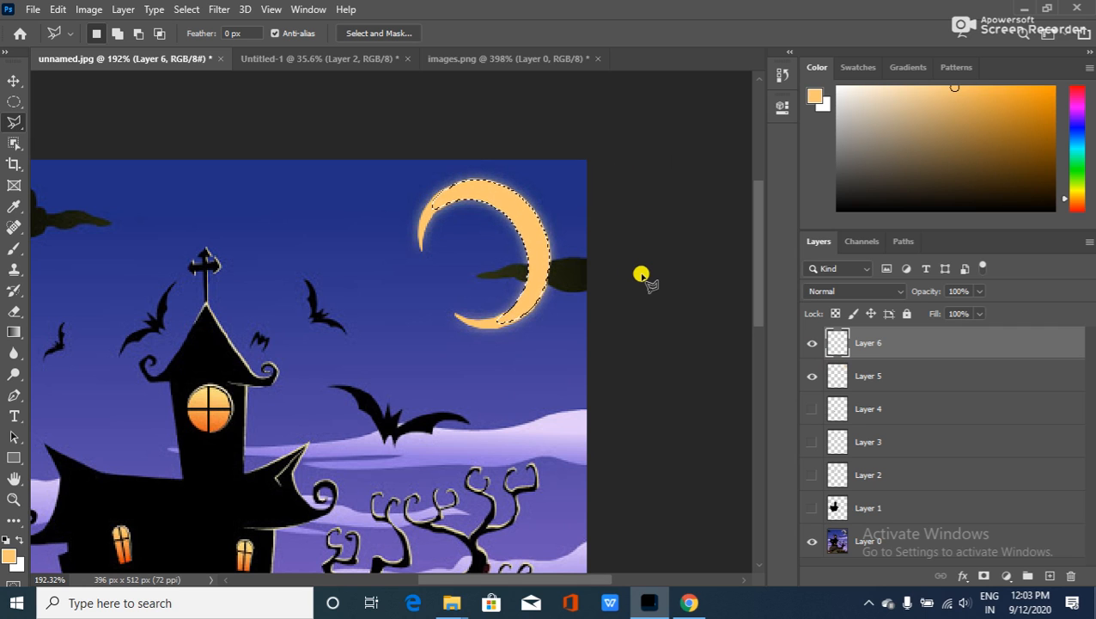
{"action": "key", "text": "alt+BackSpace"}
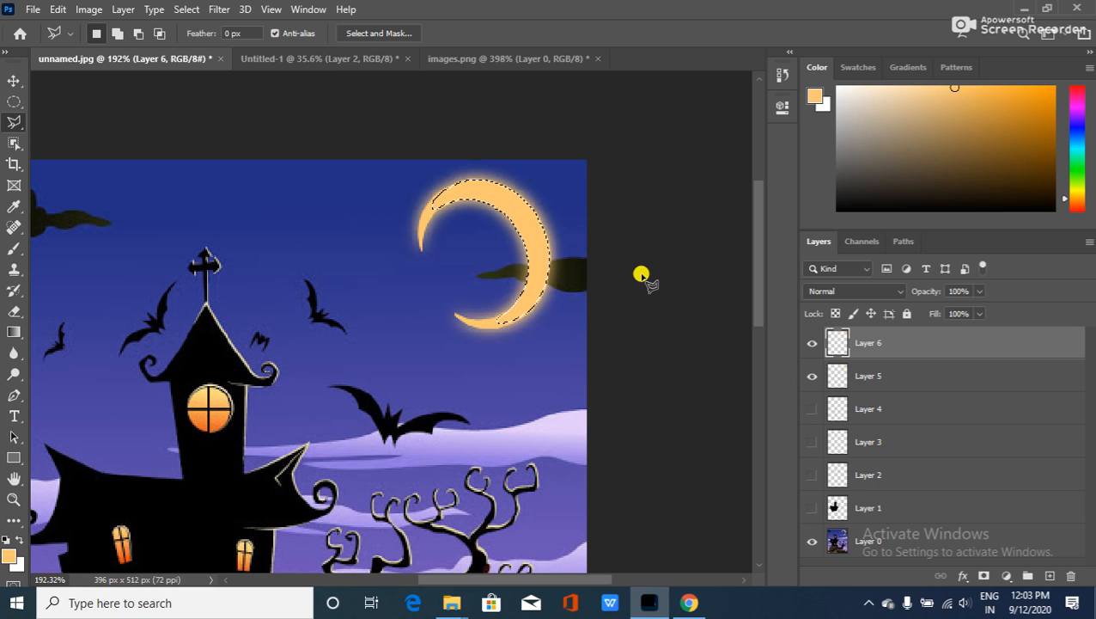
{"action": "key", "text": "ctrl+d"}
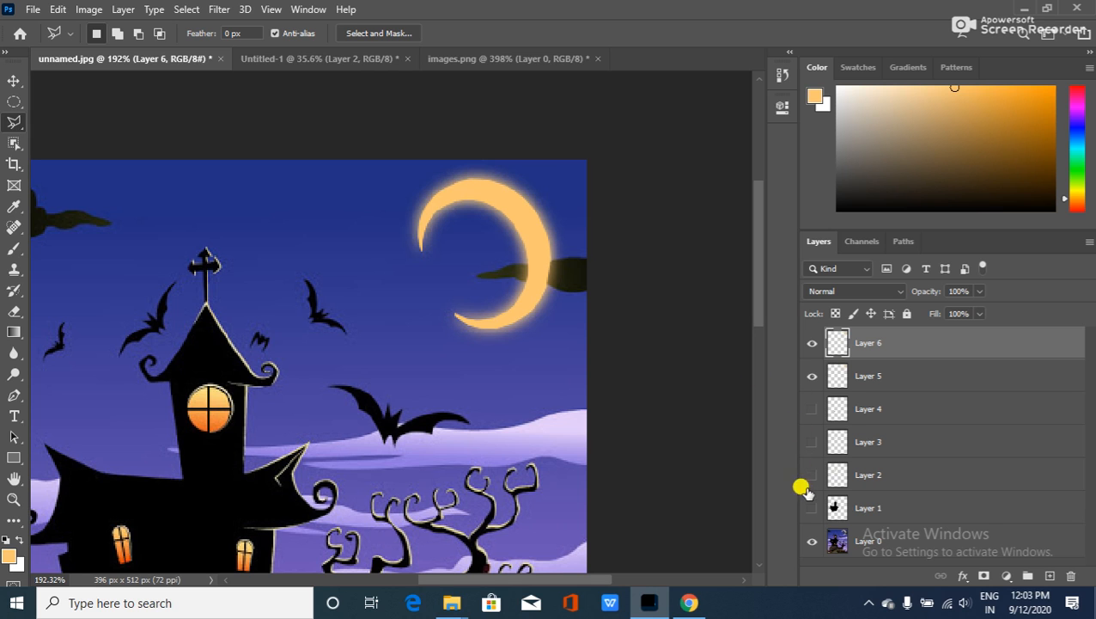
Fill a new layer directly above Layer 0 with black to check the moon's glow, and hide that layer.
{"action": "left_click", "coordinate": [811, 540]}
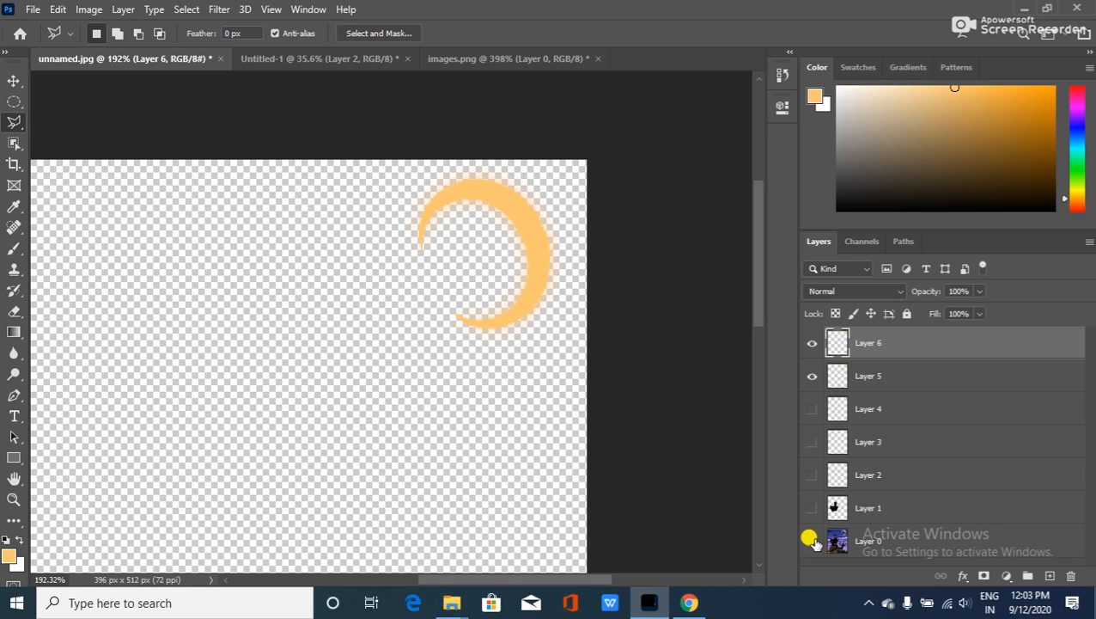
{"action": "left_click", "coordinate": [811, 541]}
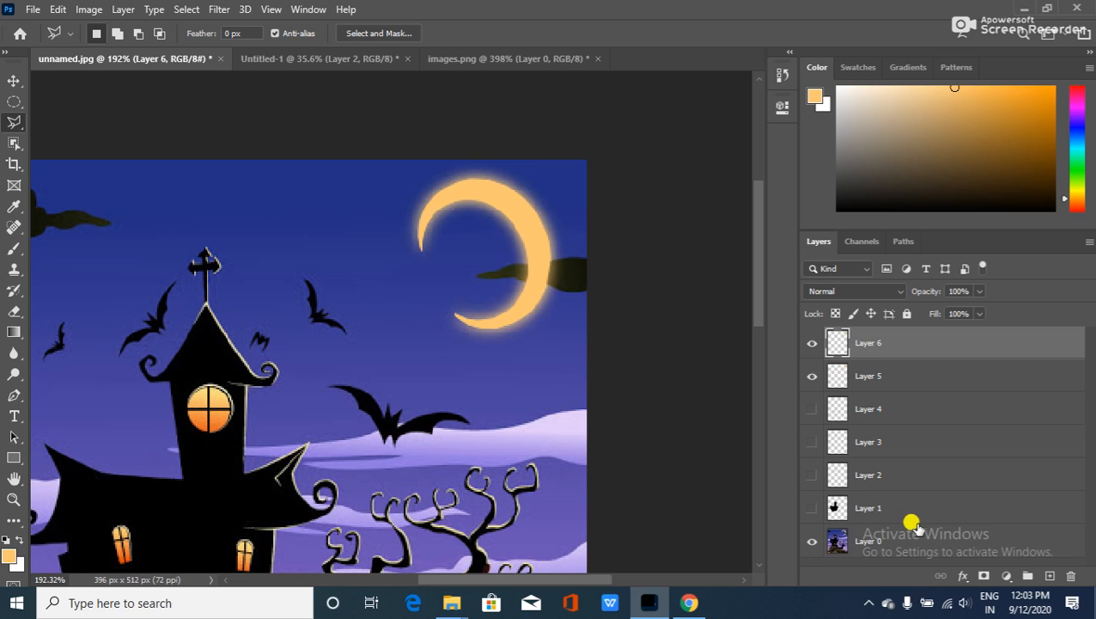
{"action": "left_click", "coordinate": [1049, 576]}
{"action": "left_click_drag", "start_coordinate": [944, 342], "coordinate": [954, 552]}
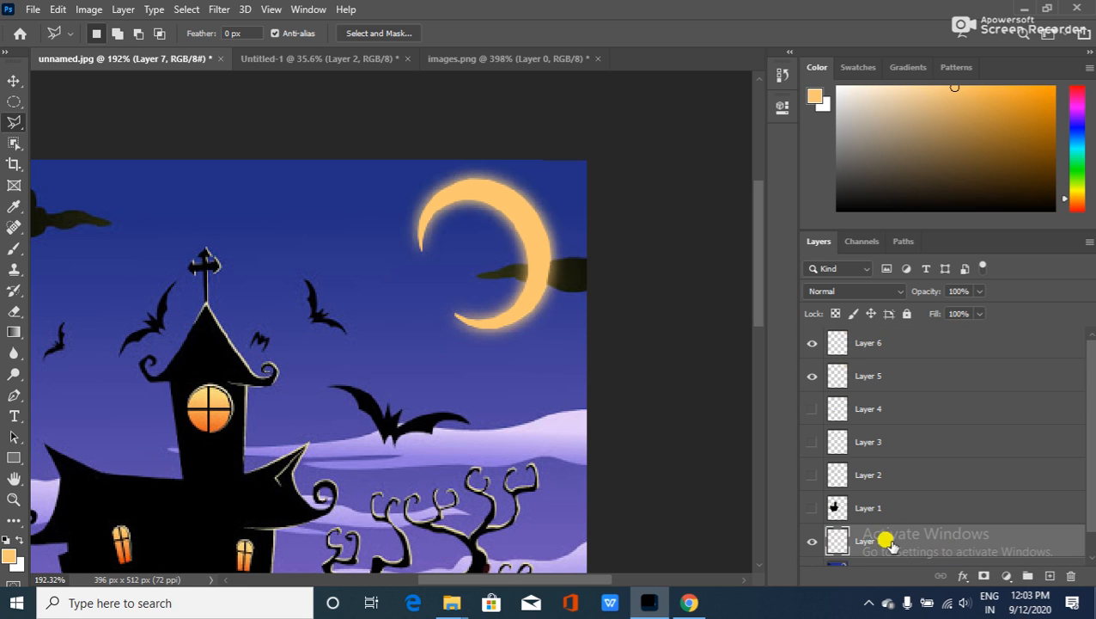
{"action": "left_click", "coordinate": [5, 541]}
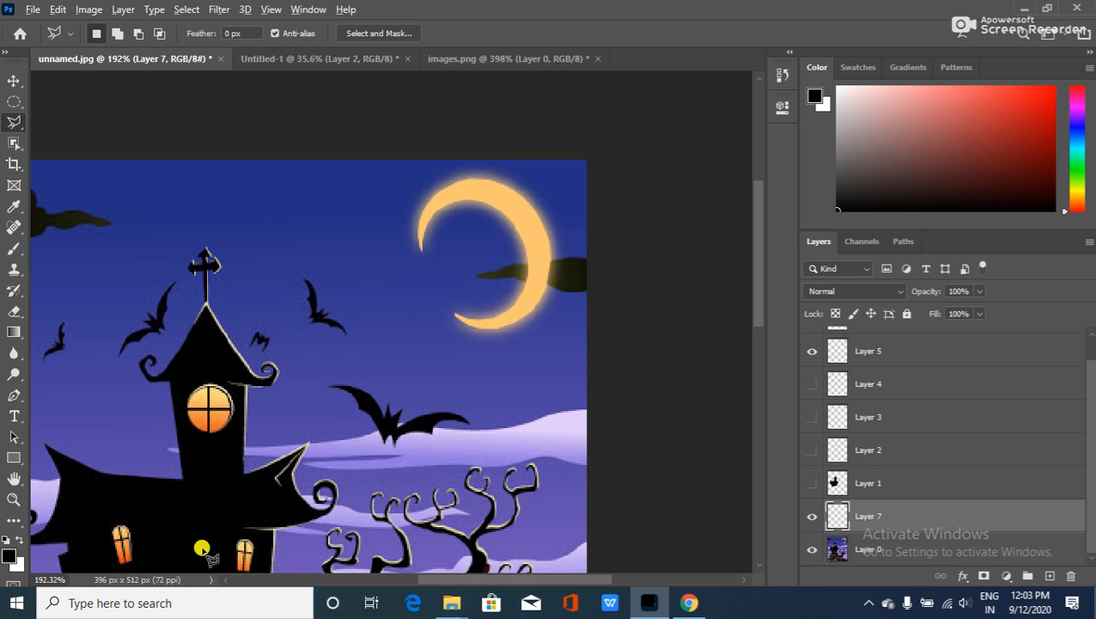
{"action": "key", "text": "alt+BackSpace"}
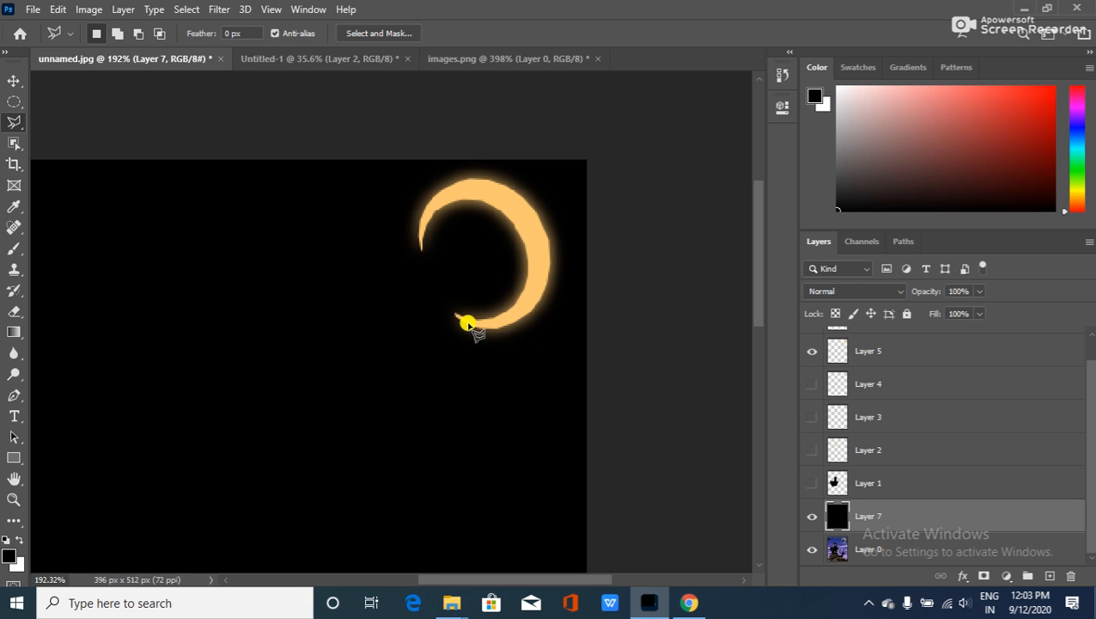
{"action": "left_click", "coordinate": [811, 515]}
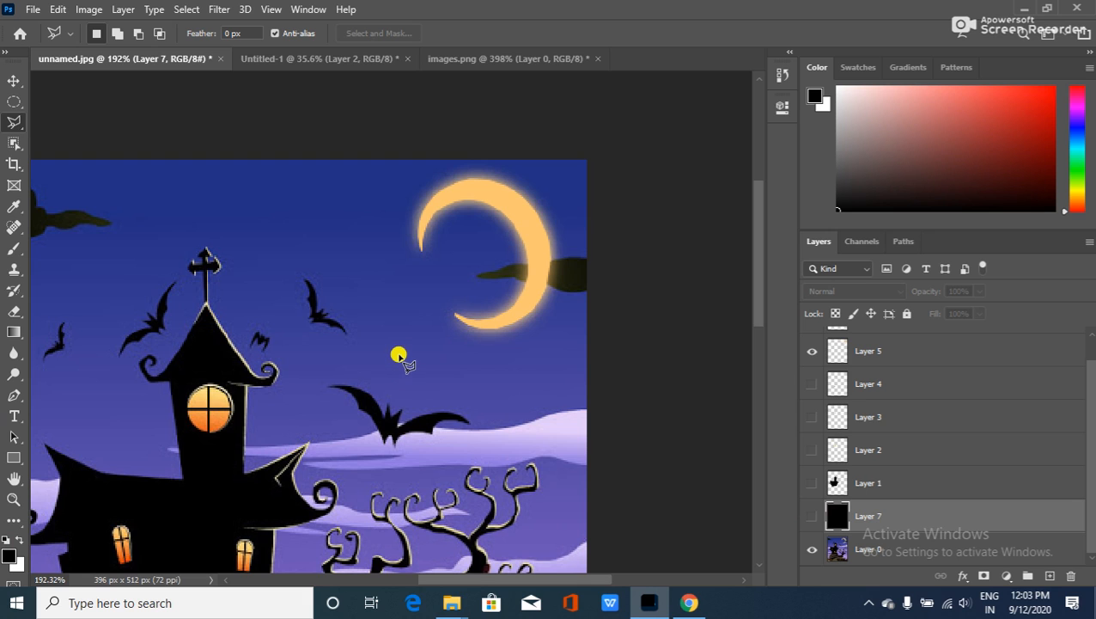
Add a new empty layer above Layer 6 for the winding path.
{"action": "scroll", "coordinate": [401, 351], "scroll_direction": "down", "scroll_amount": 4}
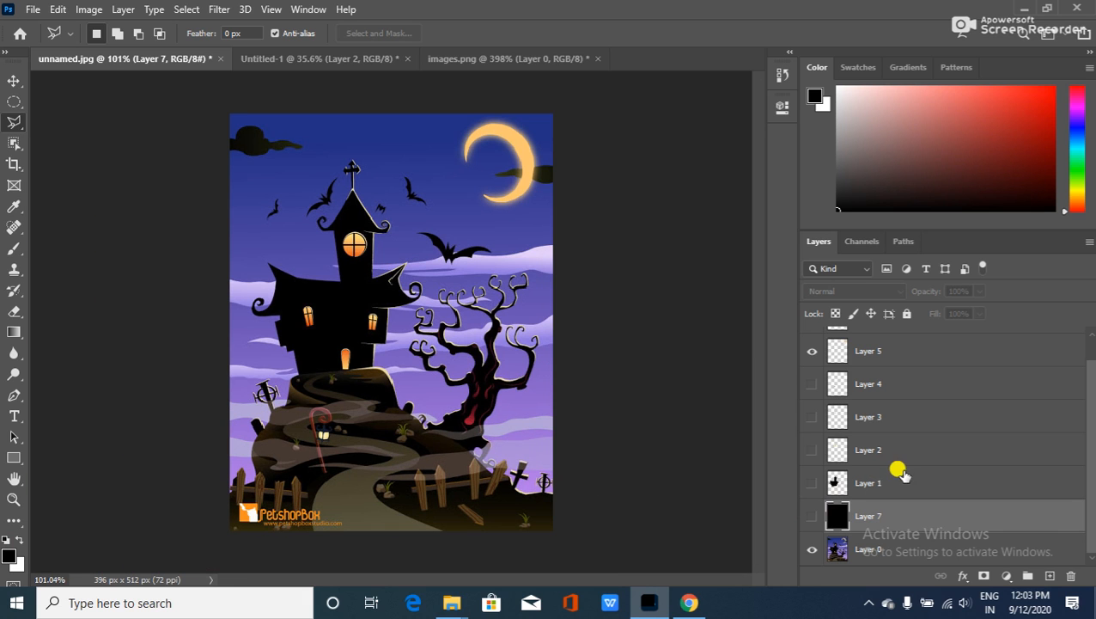
{"action": "scroll", "coordinate": [877, 469], "scroll_direction": "up", "scroll_amount": 1}
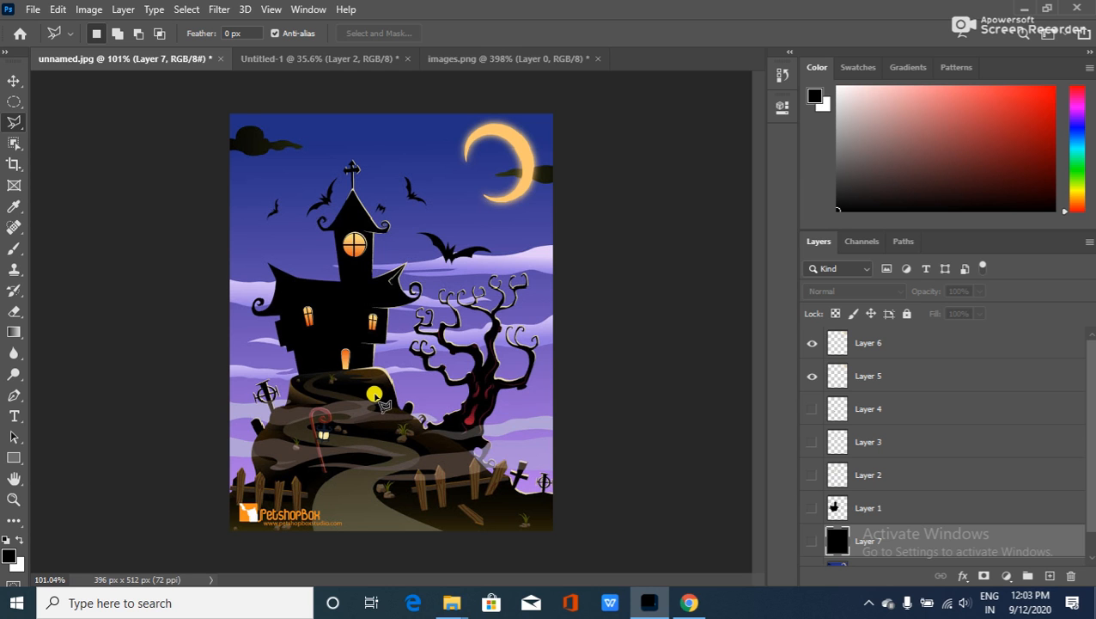
{"action": "scroll", "coordinate": [319, 470], "scroll_direction": "up", "scroll_amount": 3}
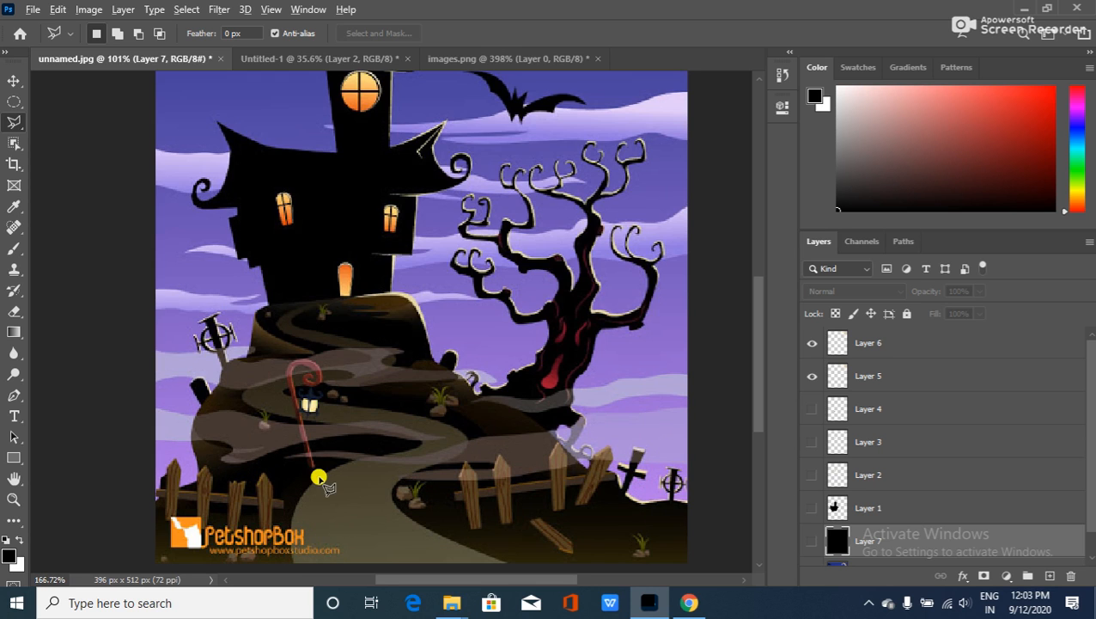
{"action": "scroll", "coordinate": [318, 468], "scroll_direction": "up", "scroll_amount": 2}
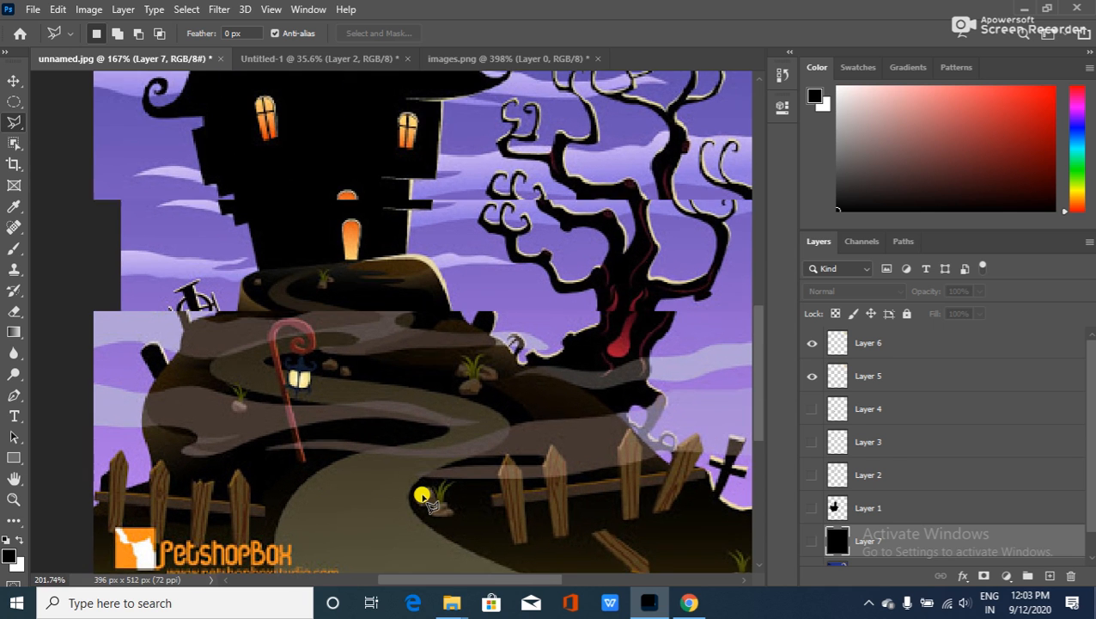
{"action": "scroll", "coordinate": [422, 496], "scroll_direction": "up", "scroll_amount": 2}
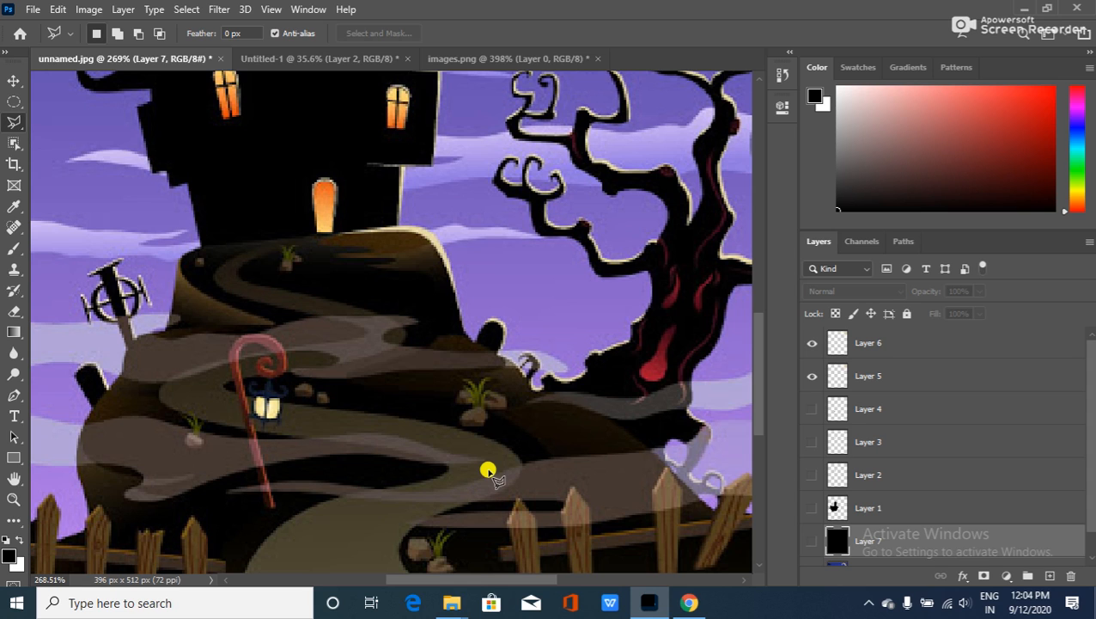
{"action": "left_click_drag", "start_coordinate": [464, 434], "coordinate": [479, 350]}
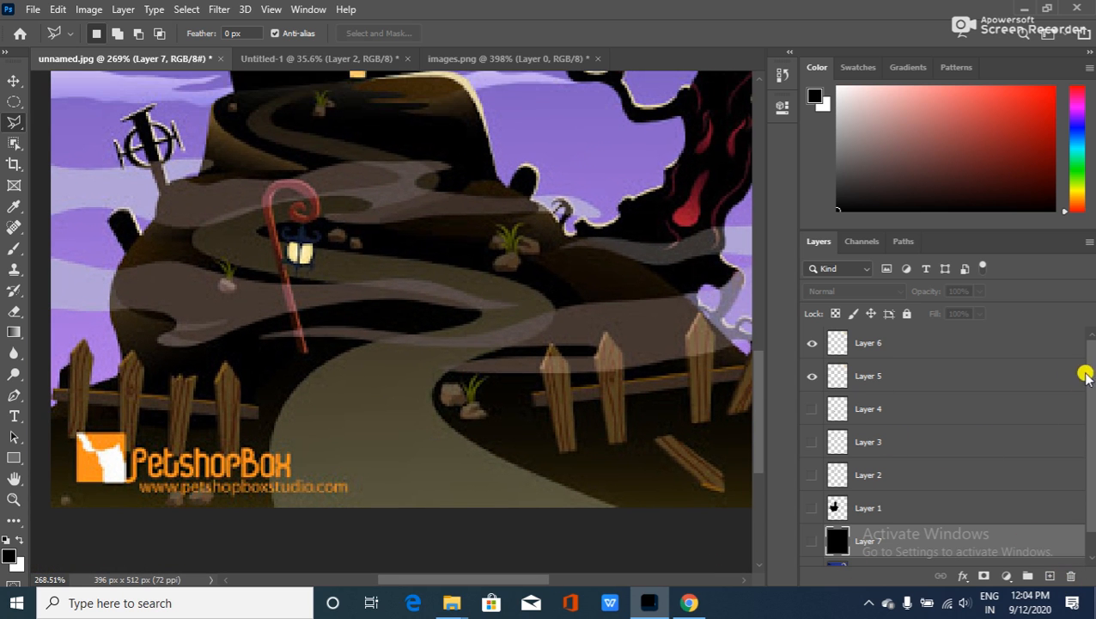
{"action": "left_click", "coordinate": [913, 336]}
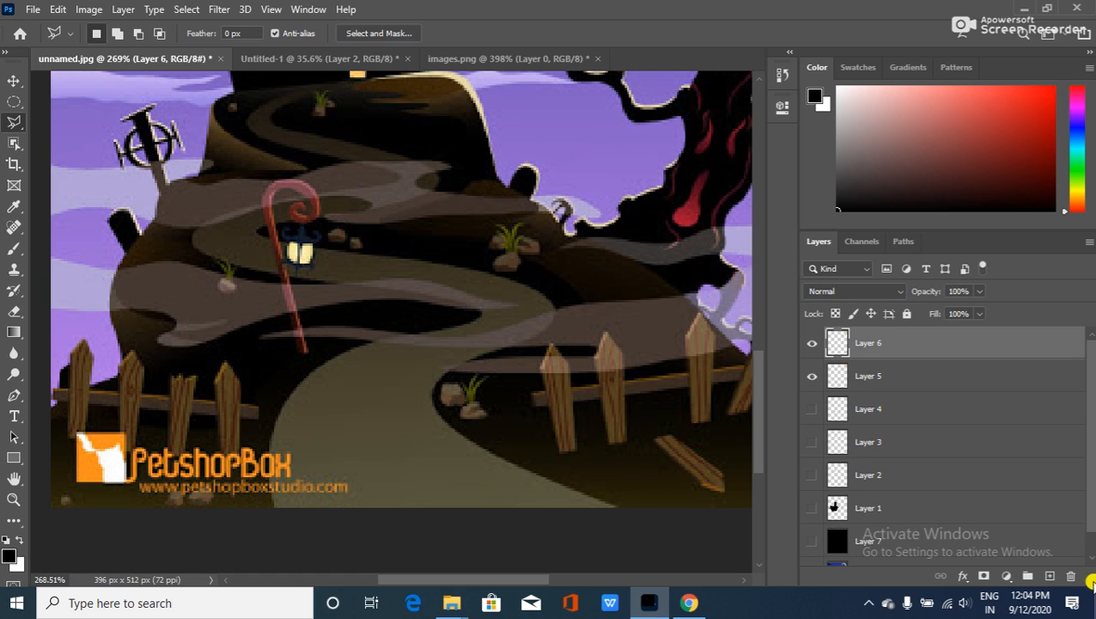
{"action": "left_click", "coordinate": [1049, 576]}
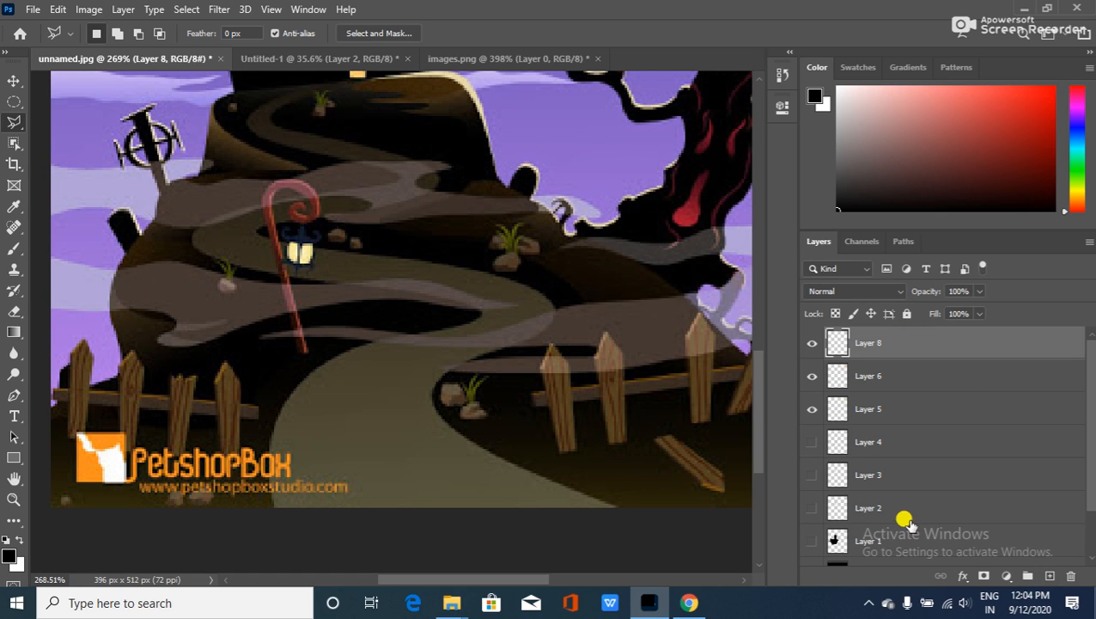
Trace the winding path's left edge with the Polygonal Lasso from the image's lower border, around the bend, to the lantern.
{"action": "left_click", "coordinate": [274, 508]}
{"action": "left_click", "coordinate": [276, 415]}
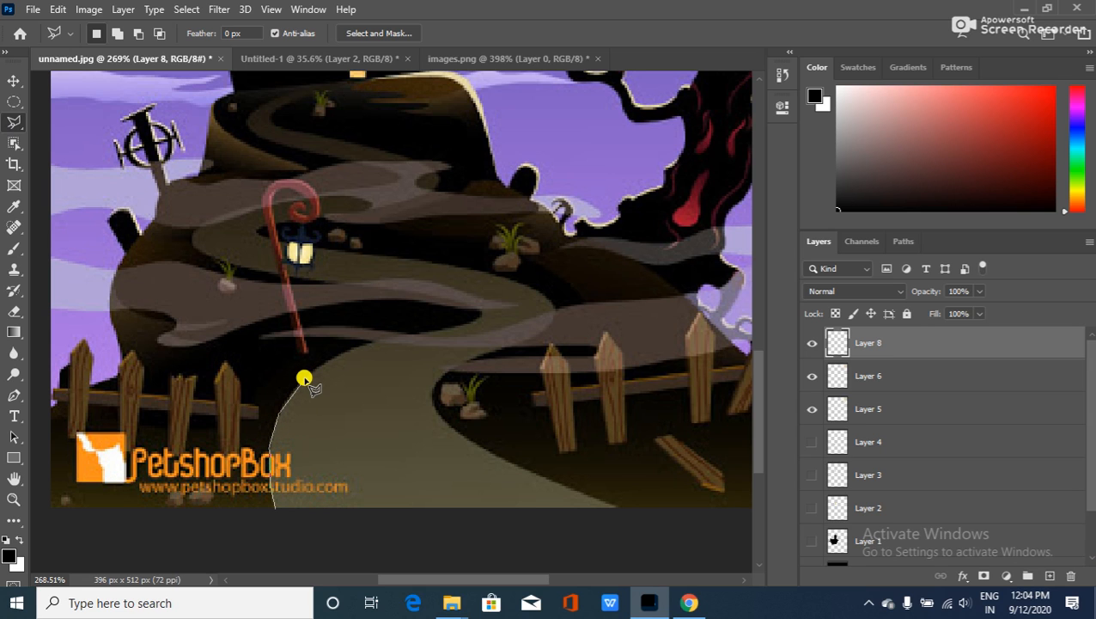
{"action": "left_click", "coordinate": [303, 381]}
{"action": "left_click", "coordinate": [328, 360]}
{"action": "left_click", "coordinate": [361, 345]}
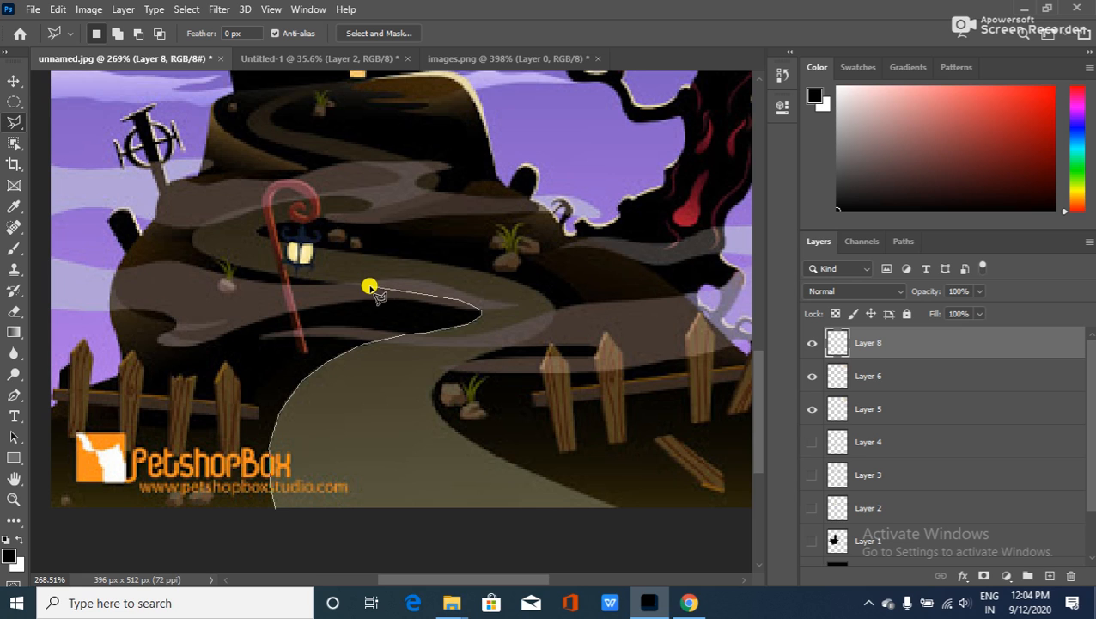
{"action": "left_click", "coordinate": [312, 281]}
Continue the outline across the path beside the lantern and around the outer bend to just above the rocks.
{"action": "left_click", "coordinate": [344, 250]}
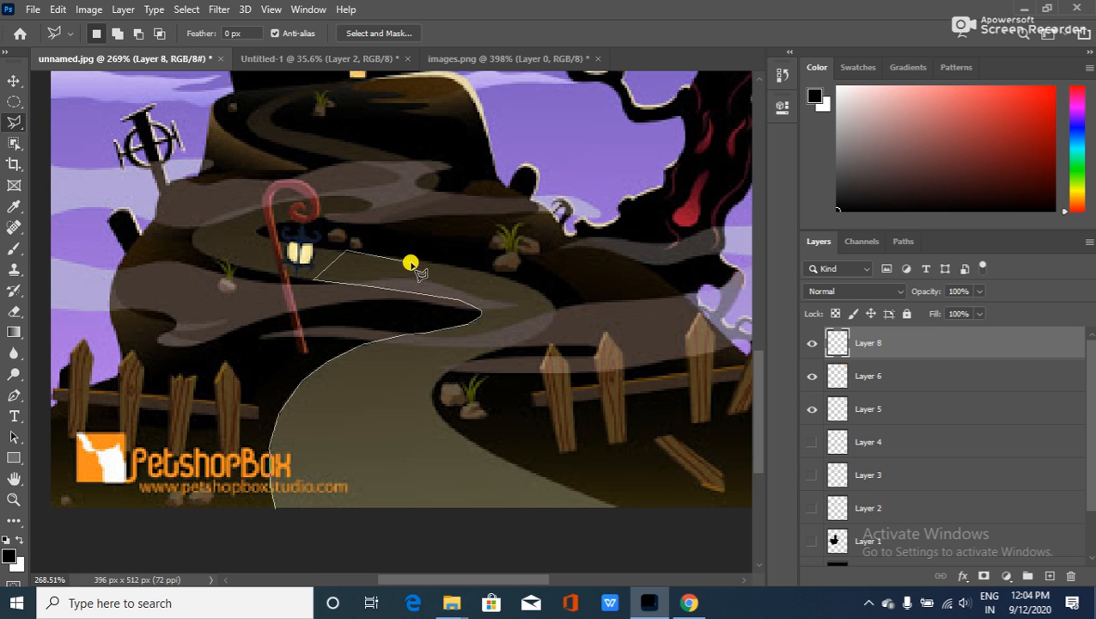
{"action": "key", "text": "BackSpace"}
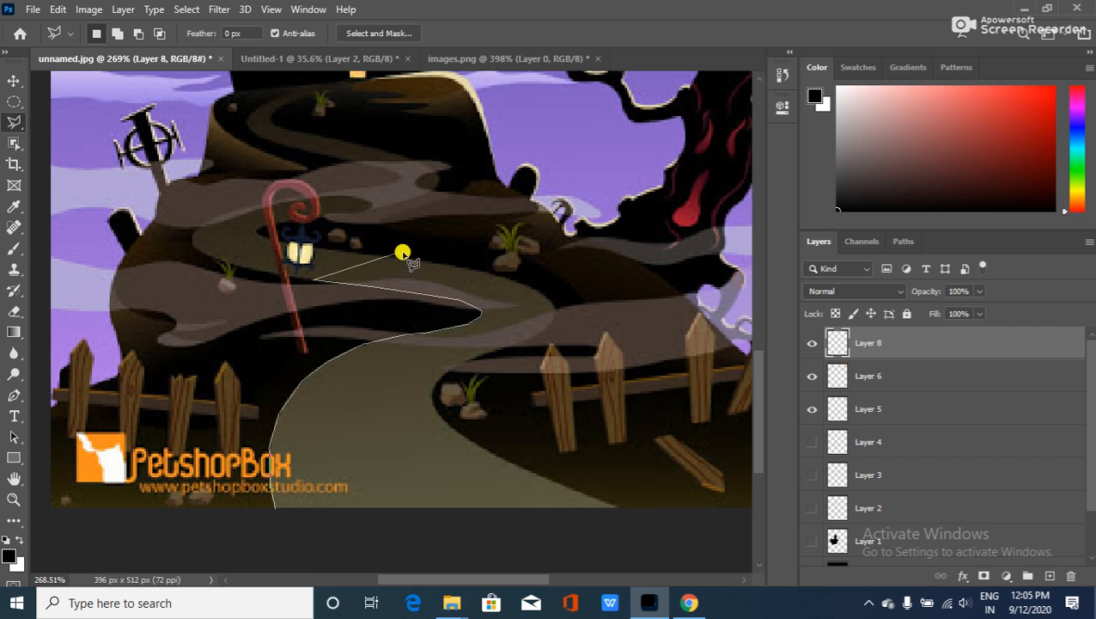
{"action": "left_click", "coordinate": [332, 250]}
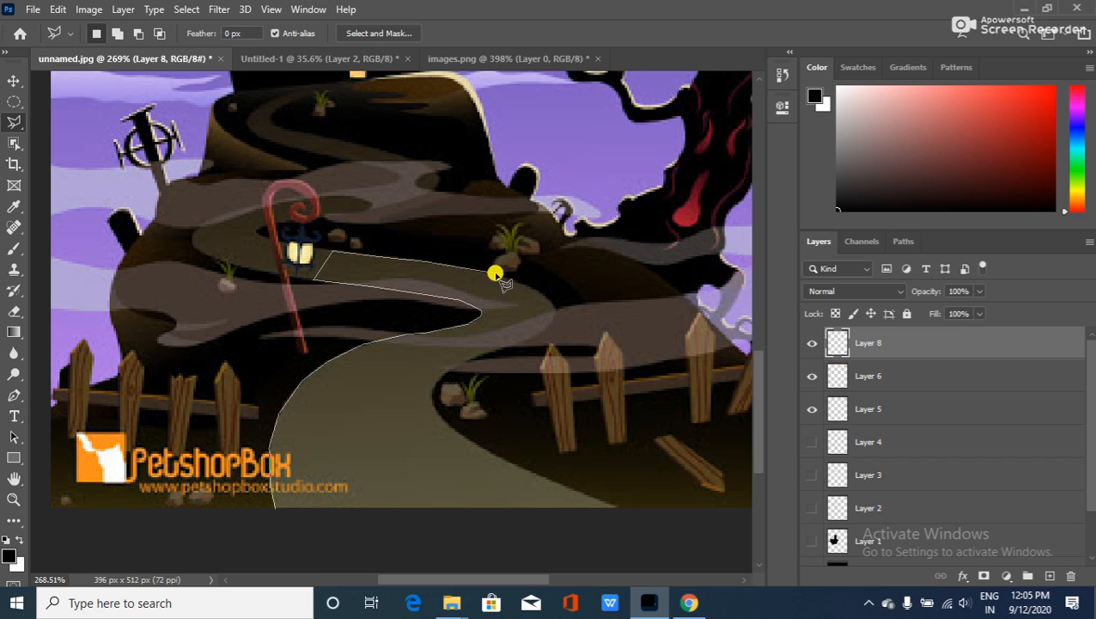
{"action": "left_click", "coordinate": [553, 303]}
{"action": "left_click", "coordinate": [535, 332]}
{"action": "left_click", "coordinate": [483, 353]}
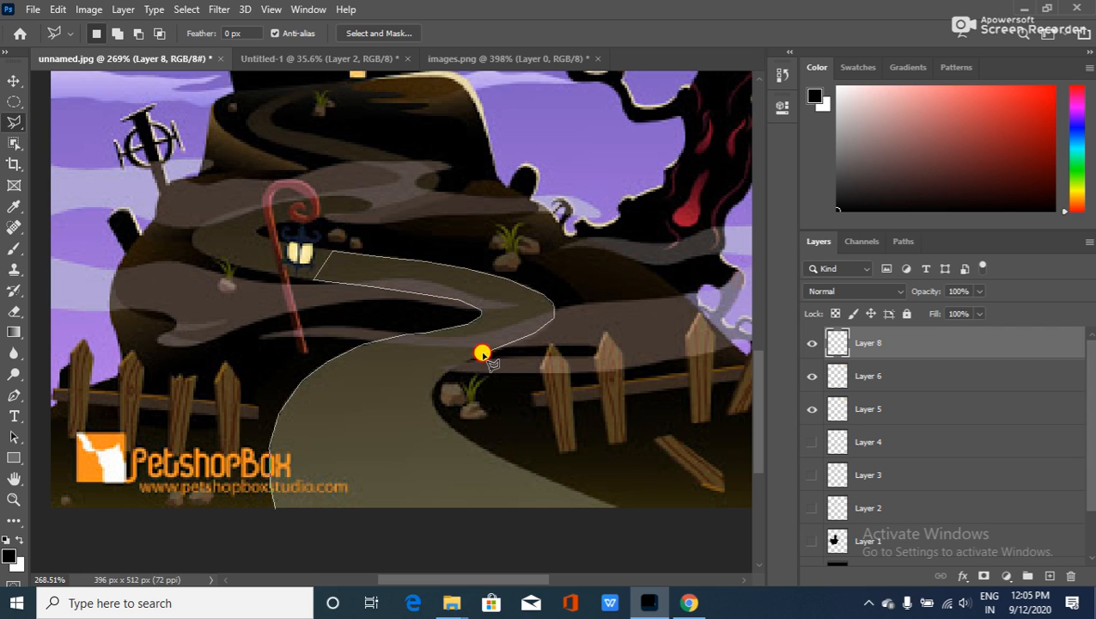
{"action": "left_click", "coordinate": [454, 367]}
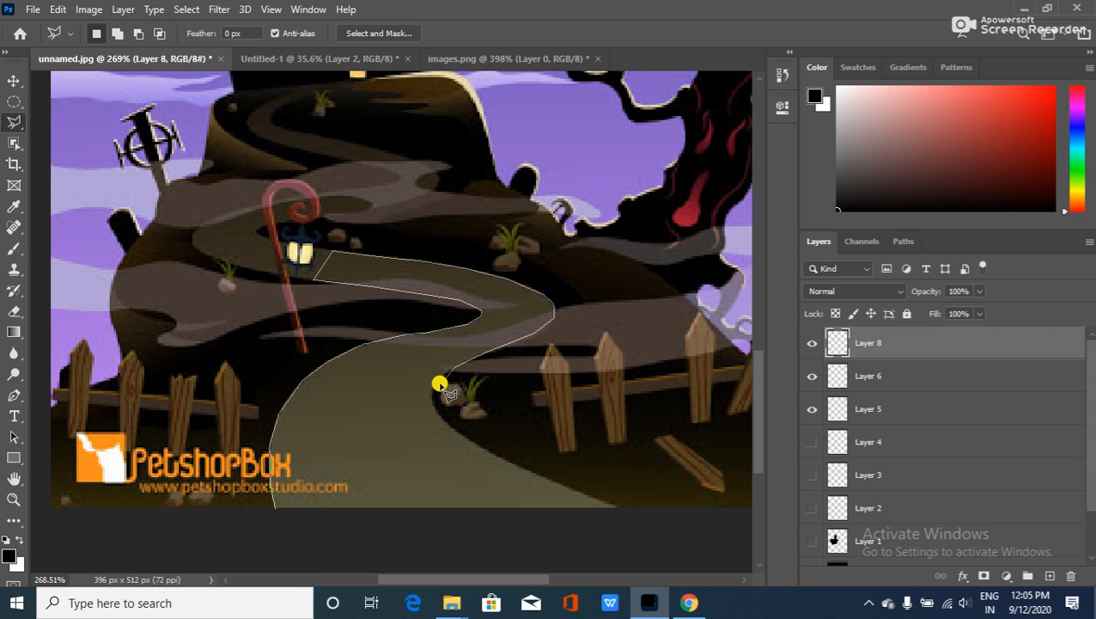
Trace the path's right edge past the rocks to the image's lower border and close the selection at its starting point.
{"action": "left_click", "coordinate": [436, 384]}
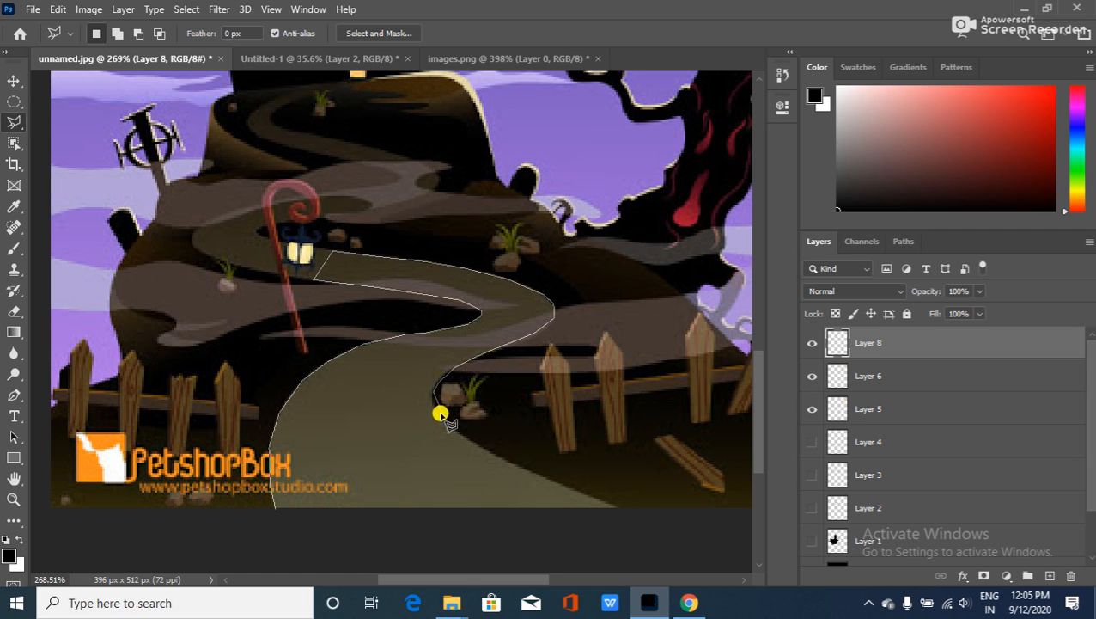
{"action": "left_click", "coordinate": [435, 407]}
{"action": "left_click", "coordinate": [448, 425]}
{"action": "left_click", "coordinate": [513, 466]}
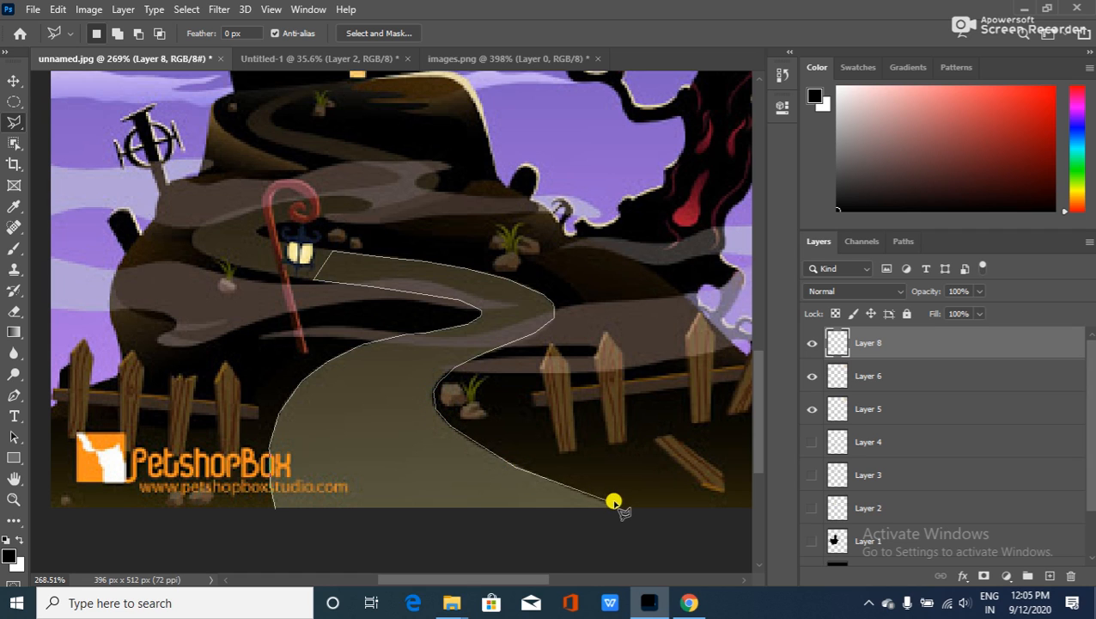
{"action": "left_click", "coordinate": [620, 508]}
{"action": "left_click", "coordinate": [275, 510]}
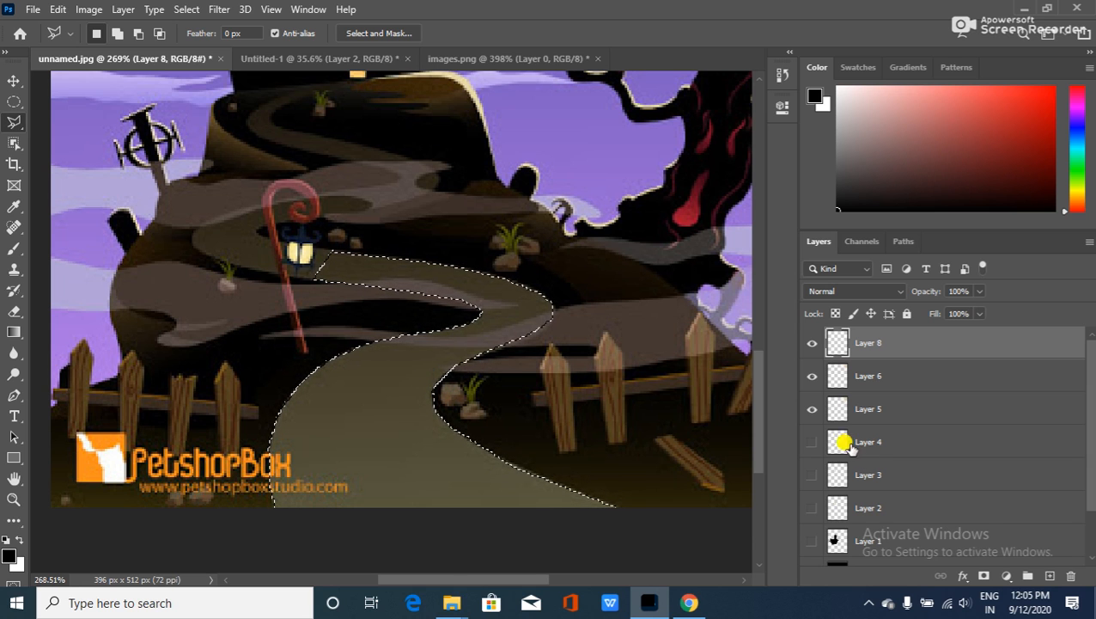
Set the foreground colour to olive brown 4f4d36 sampled from the path and fill the path selection with it on Layer 8.
{"action": "left_click", "coordinate": [6, 556]}
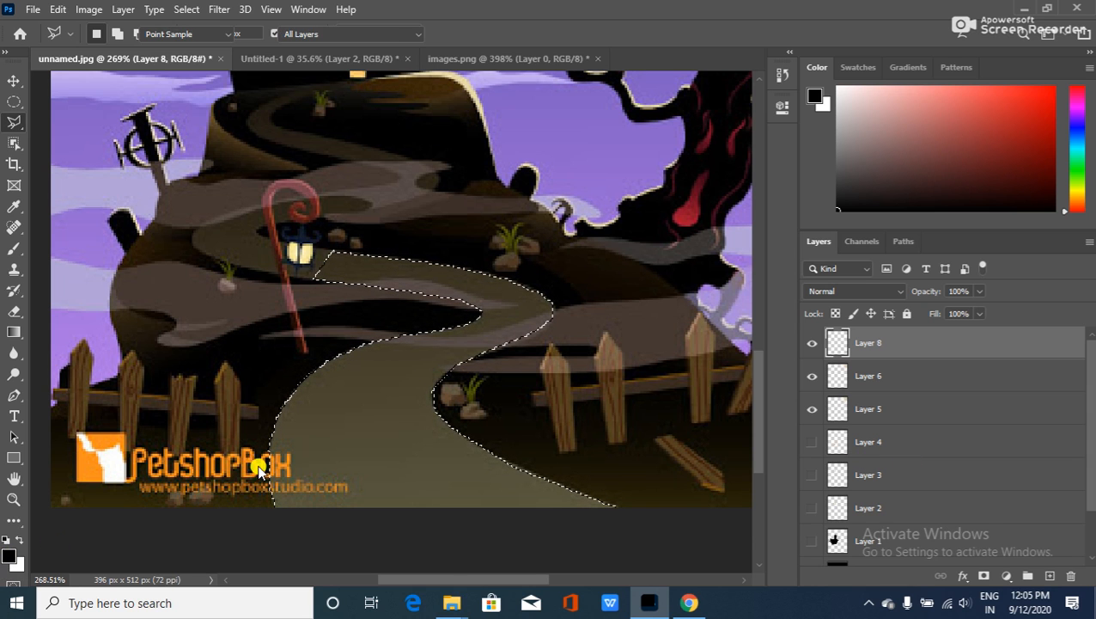
{"action": "left_click", "coordinate": [367, 433]}
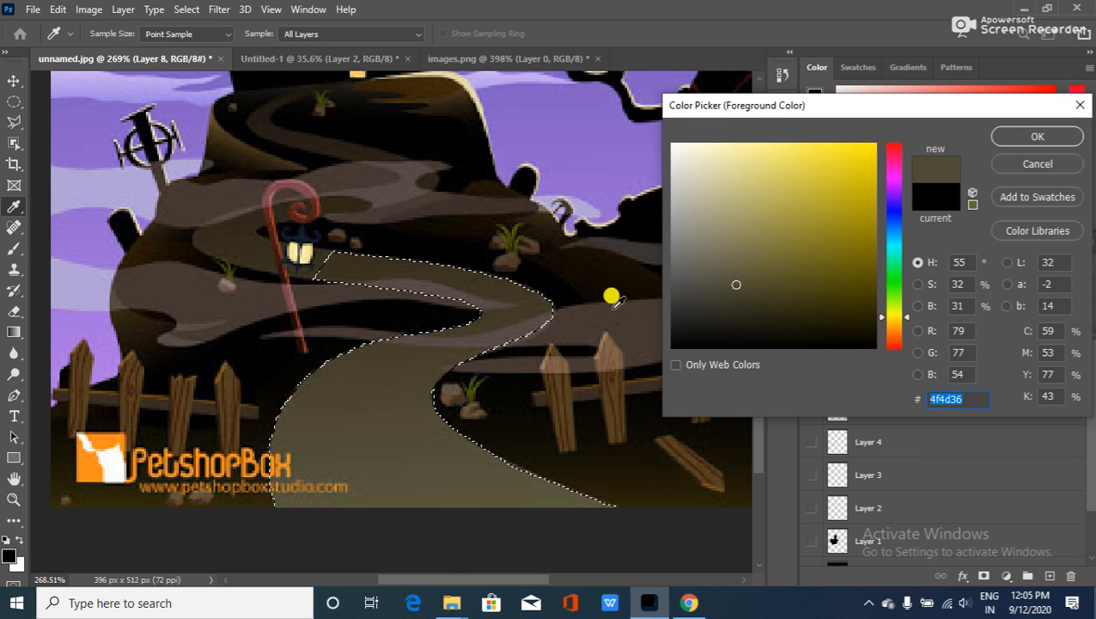
{"action": "left_click", "coordinate": [1000, 136]}
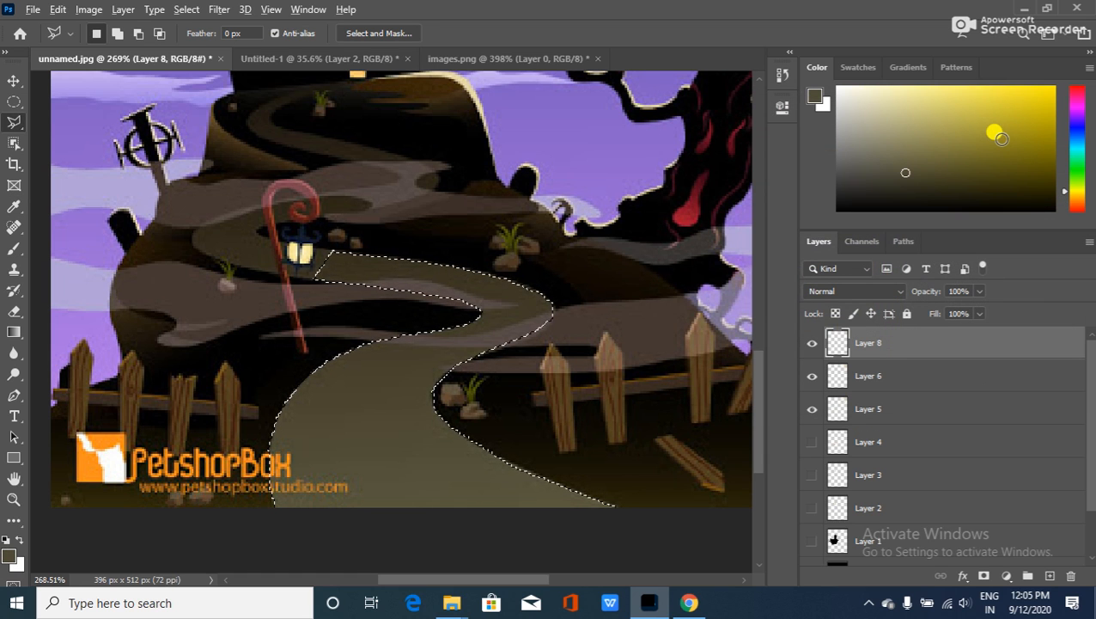
{"action": "key", "text": "alt+BackSpace"}
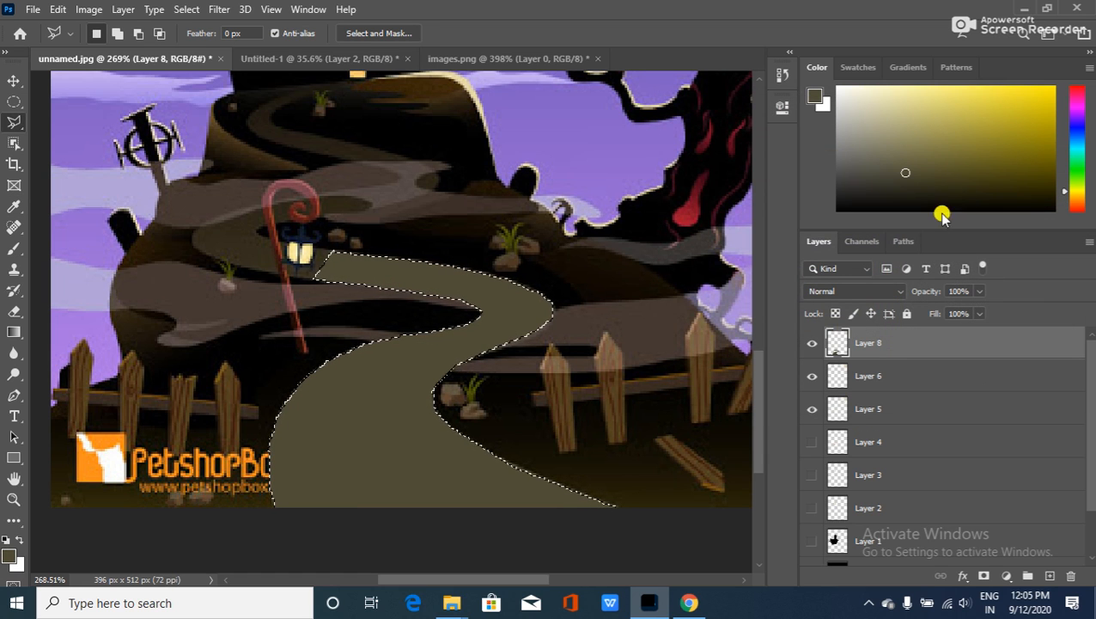
Hide the filled path on Layer 8, clear its selection, and add a new empty layer.
{"action": "left_click", "coordinate": [811, 342]}
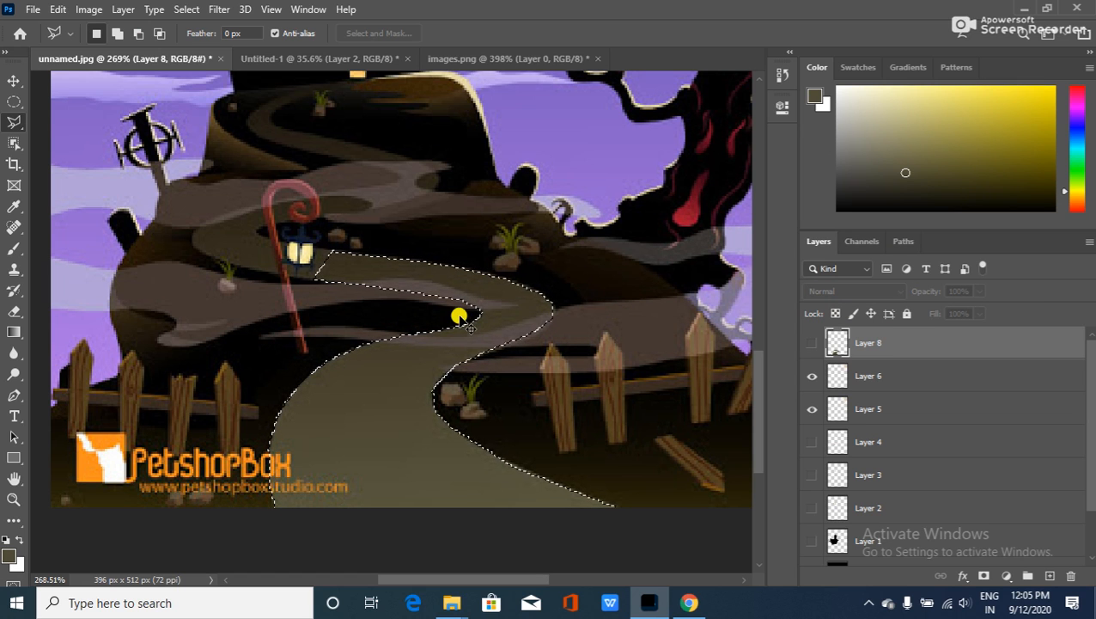
{"action": "key", "text": "ctrl+d"}
{"action": "left_click", "coordinate": [1049, 576]}
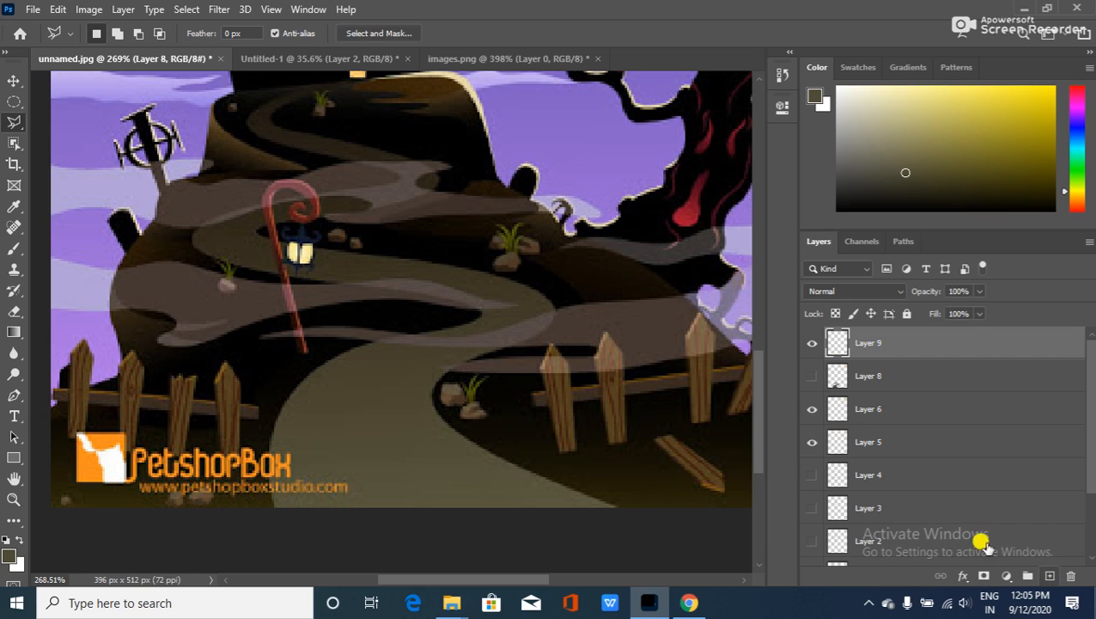
Trace the mist band with the Polygonal Lasso, from below the lamp post across the path to the right-hand fence and back, closing the selection.
{"action": "left_click", "coordinate": [262, 336]}
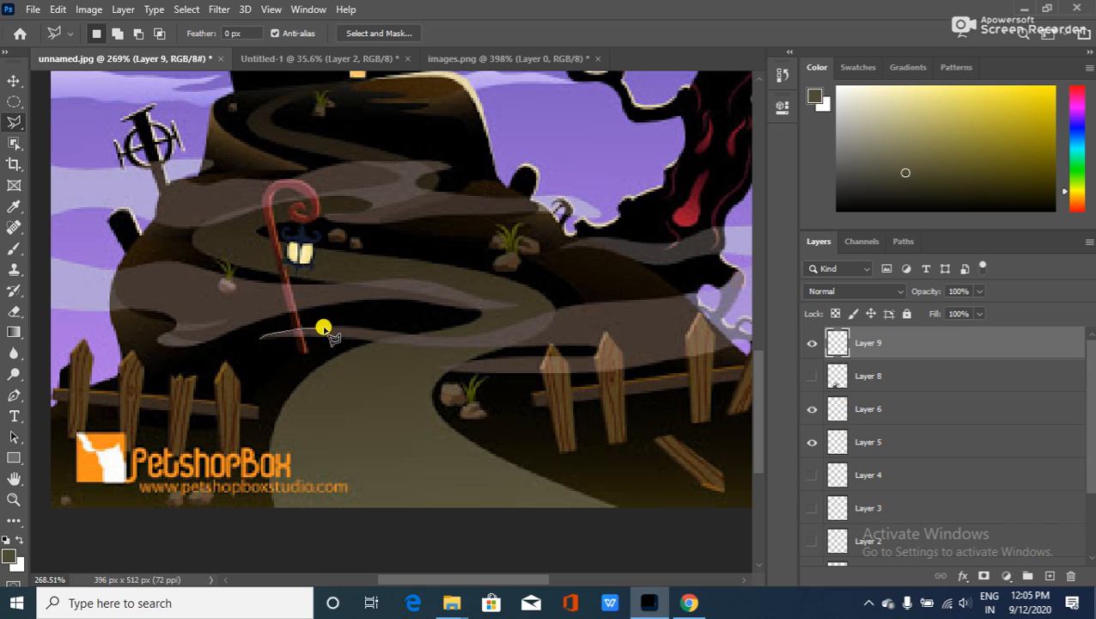
{"action": "mouse_move", "coordinate": [324, 327]}
{"action": "left_mouse_down"}
{"action": "mouse_move", "coordinate": [502, 336]}
{"action": "mouse_move", "coordinate": [469, 337]}
{"action": "mouse_move", "coordinate": [604, 295]}
{"action": "mouse_move", "coordinate": [698, 295]}
{"action": "mouse_move", "coordinate": [687, 292]}
{"action": "mouse_move", "coordinate": [750, 348]}
{"action": "mouse_move", "coordinate": [713, 342]}
{"action": "mouse_move", "coordinate": [729, 346]}
{"action": "mouse_move", "coordinate": [573, 369]}
{"action": "mouse_move", "coordinate": [595, 372]}
{"action": "mouse_move", "coordinate": [445, 375]}
{"action": "mouse_move", "coordinate": [431, 361]}
{"action": "mouse_move", "coordinate": [589, 346]}
{"action": "mouse_move", "coordinate": [305, 336]}
{"action": "left_mouse_up"}
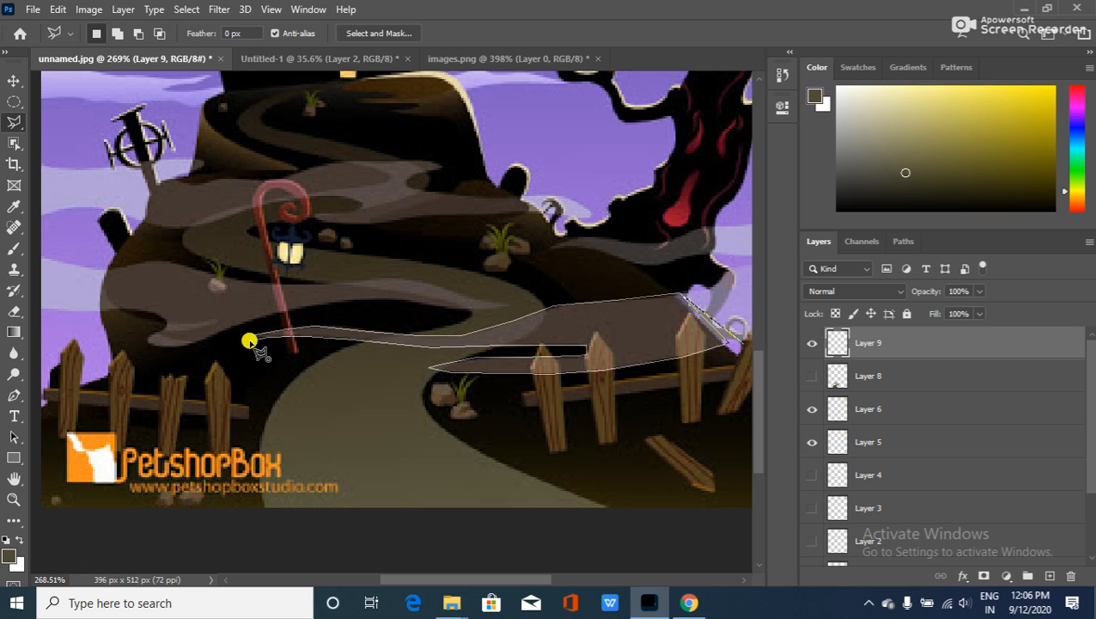
{"action": "left_click_drag", "start_coordinate": [248, 341], "coordinate": [250, 338]}
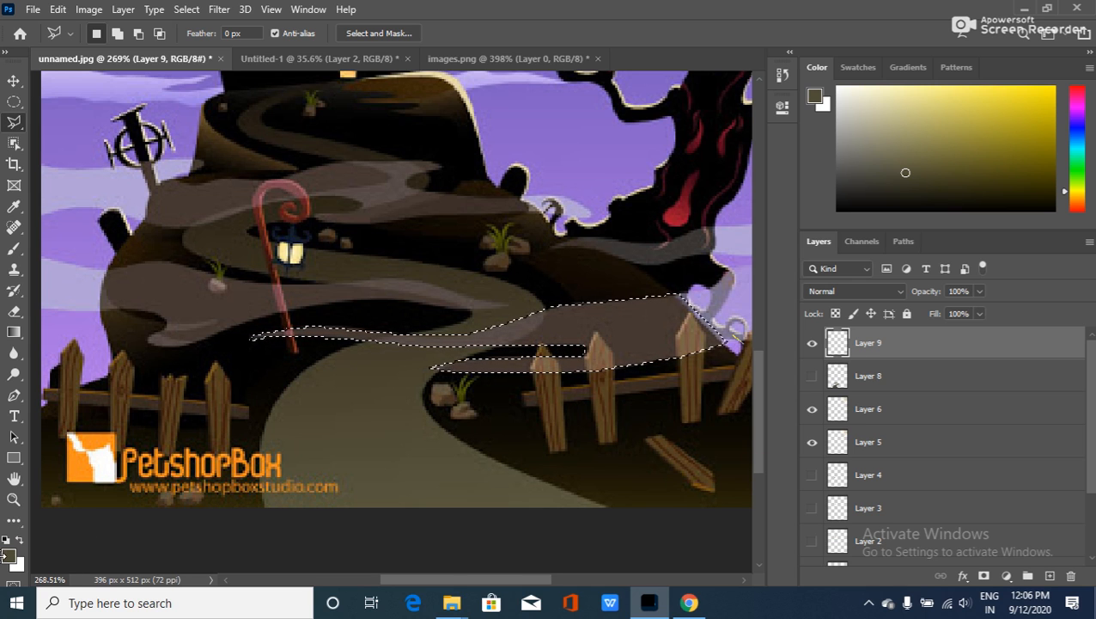
Fill the mist selection on Layer 9 with dark brown 44372f sampled from the mist band, and deselect it.
{"action": "left_click", "coordinate": [8, 555]}
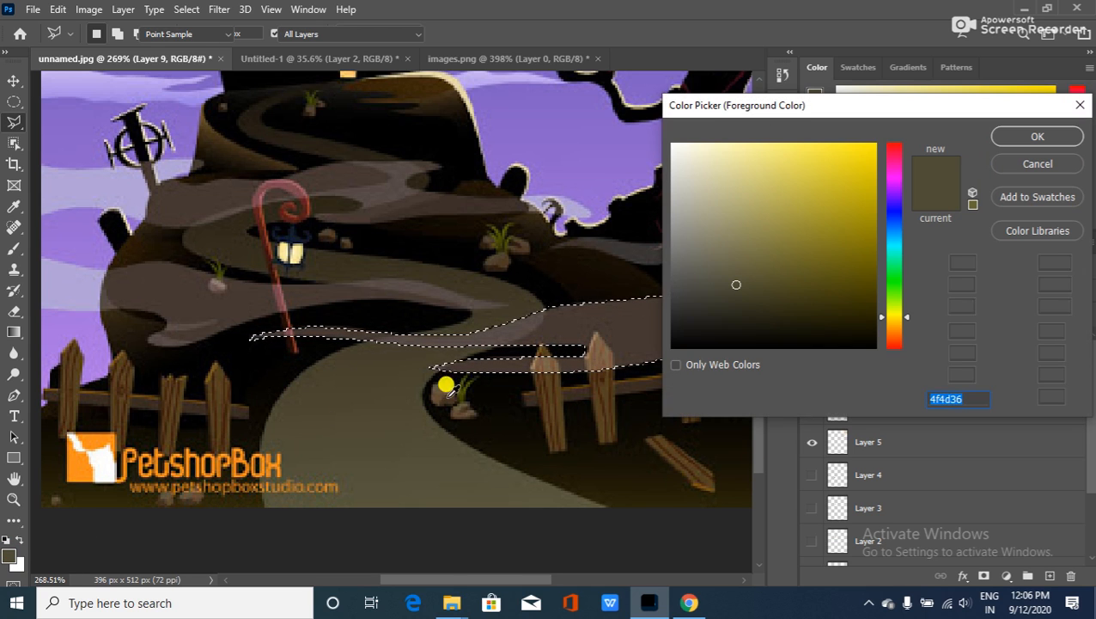
{"action": "left_click", "coordinate": [635, 303]}
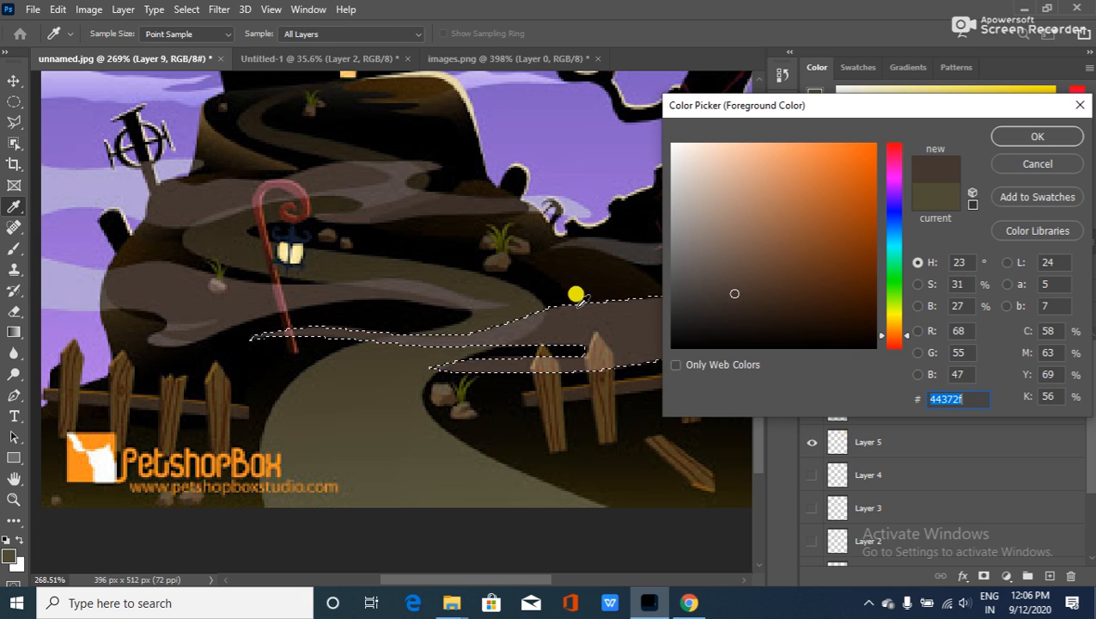
{"action": "left_click", "coordinate": [1033, 134]}
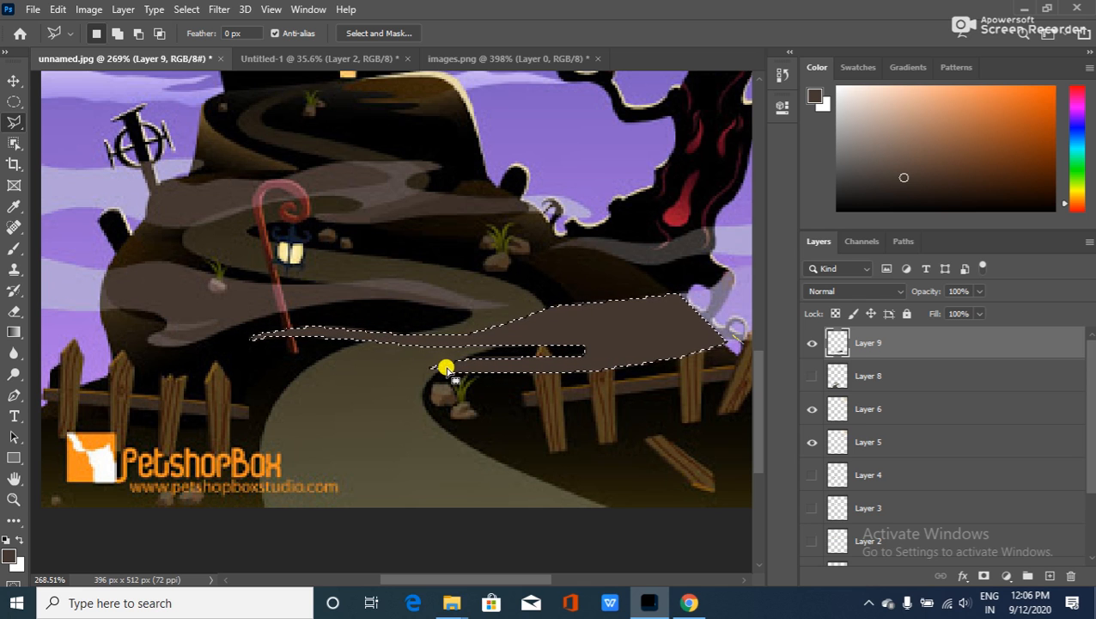
{"action": "left_click", "coordinate": [507, 373]}
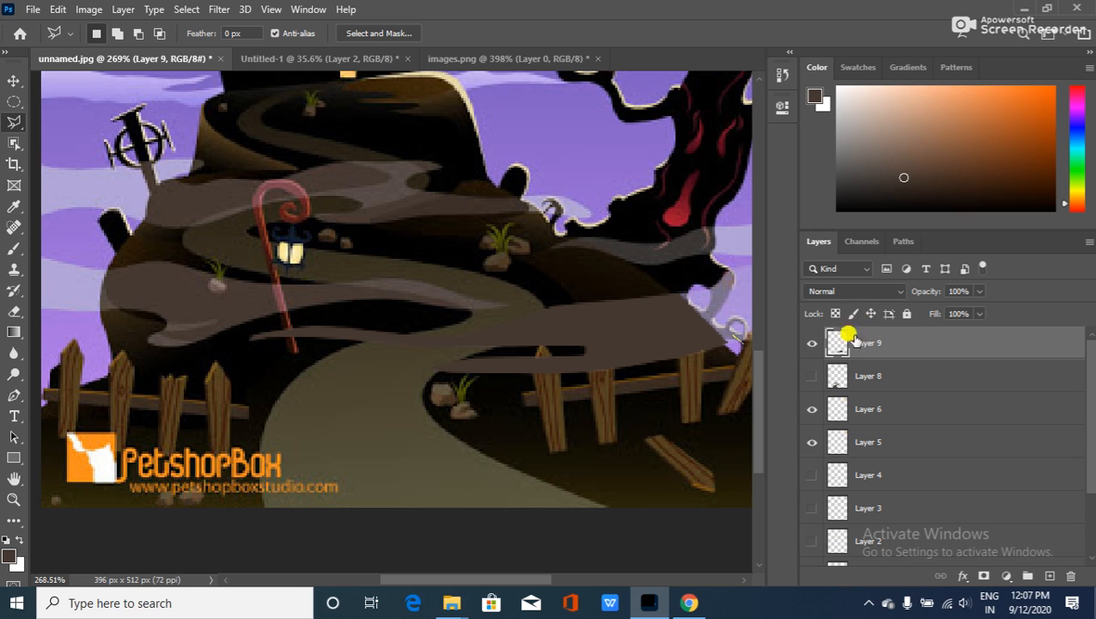
Lower the opacity of Layer 9 to 50%.
{"action": "left_click", "coordinate": [981, 291]}
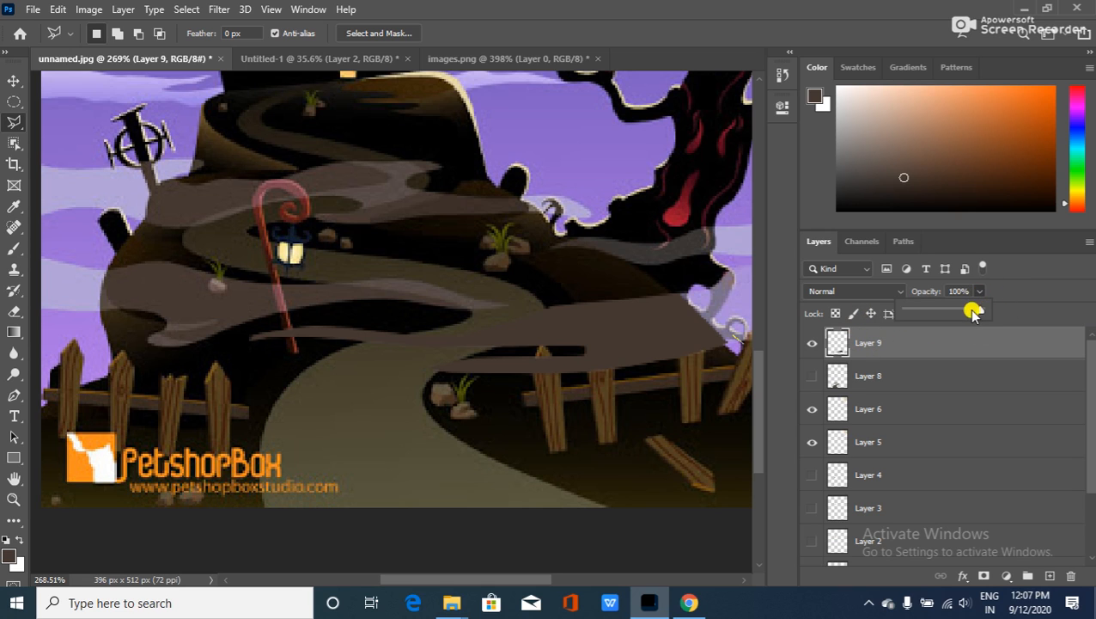
{"action": "left_click_drag", "start_coordinate": [969, 313], "coordinate": [958, 284]}
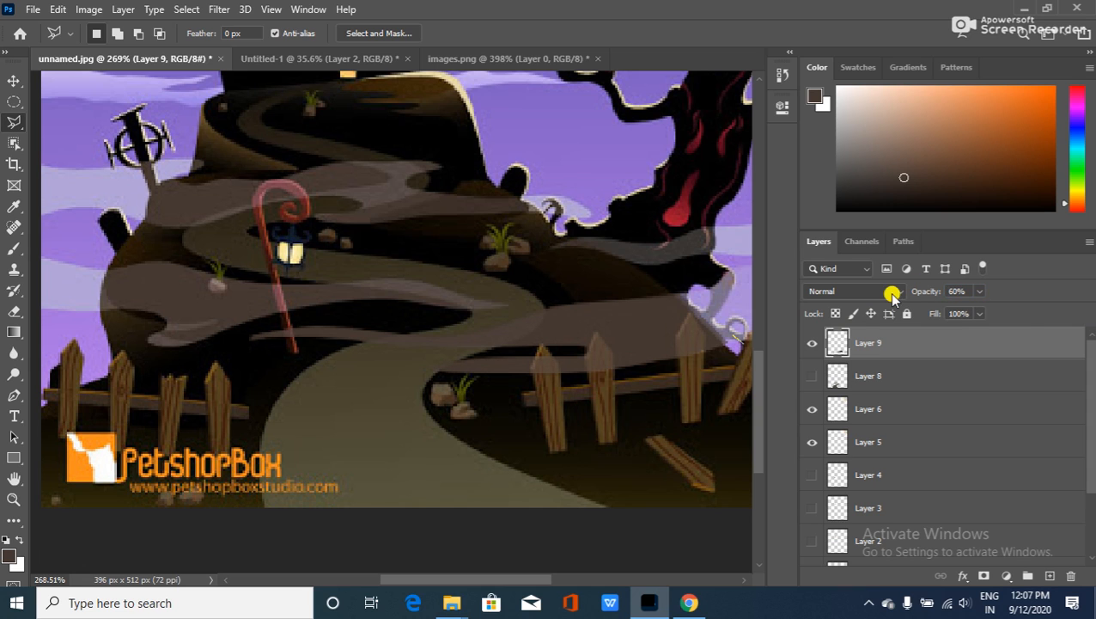
{"action": "left_click", "coordinate": [956, 289]}
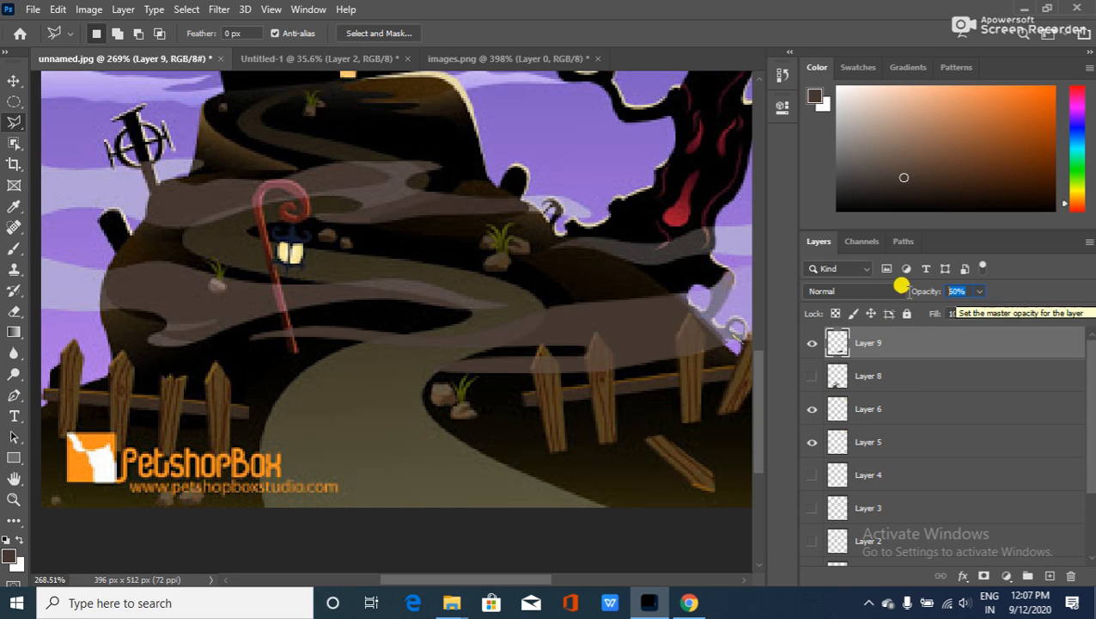
{"action": "type", "text": "50"}
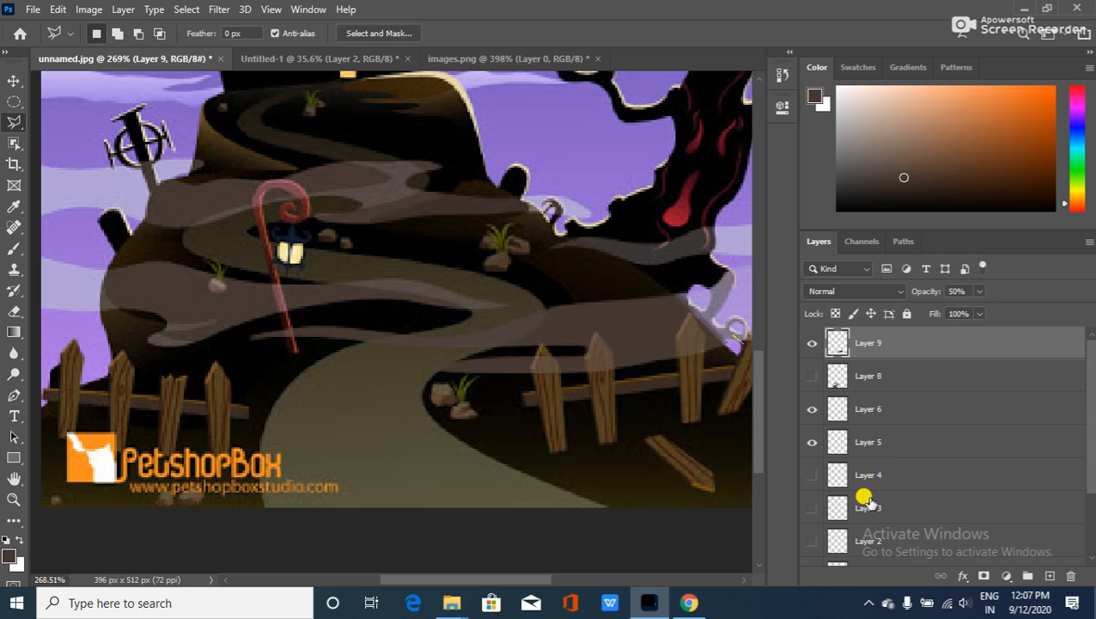
Make the black background on Layer 7 and the path on Layer 8 visible.
{"action": "scroll", "coordinate": [868, 503], "scroll_direction": "down", "scroll_amount": 2}
{"action": "left_click", "coordinate": [811, 515]}
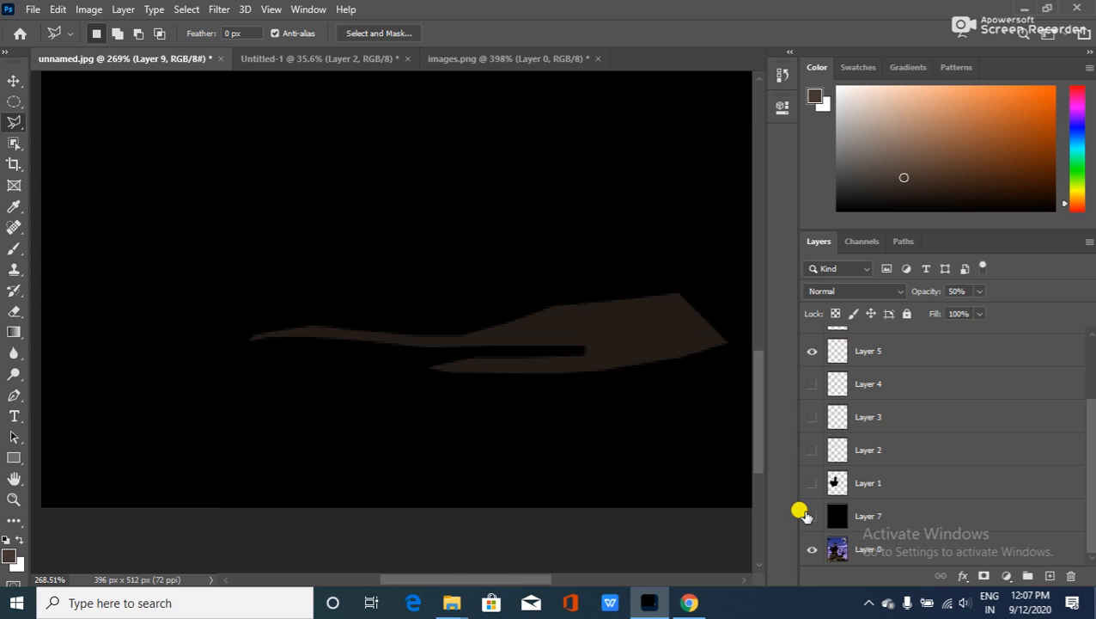
{"action": "left_click", "coordinate": [804, 514]}
{"action": "left_click", "coordinate": [811, 515]}
{"action": "scroll", "coordinate": [898, 403], "scroll_direction": "up", "scroll_amount": 2}
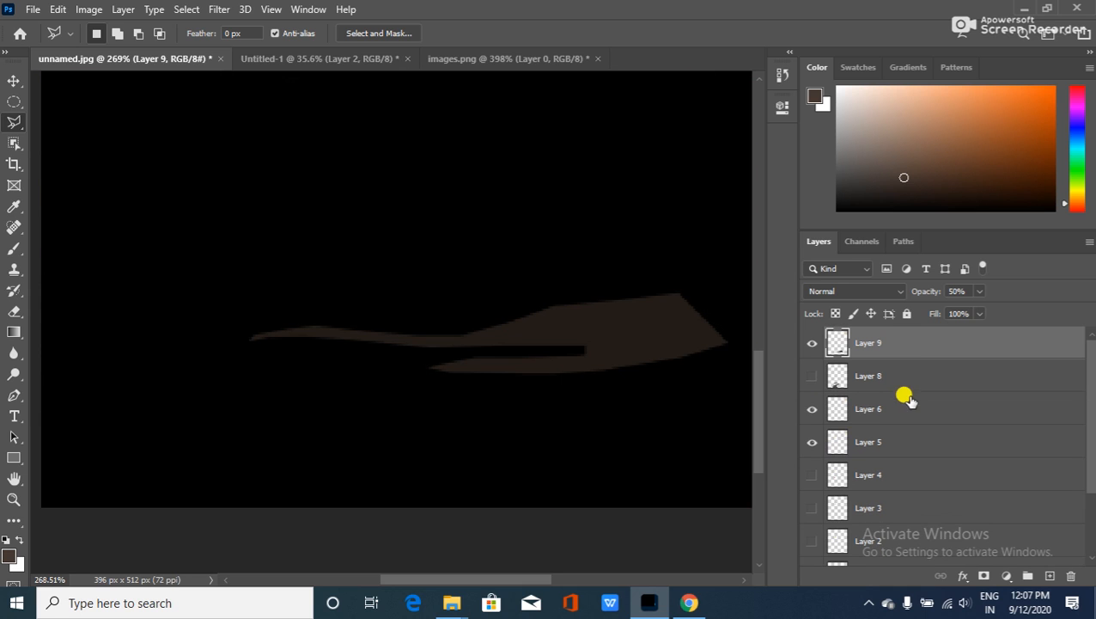
{"action": "left_click", "coordinate": [814, 376]}
{"action": "left_click", "coordinate": [811, 375]}
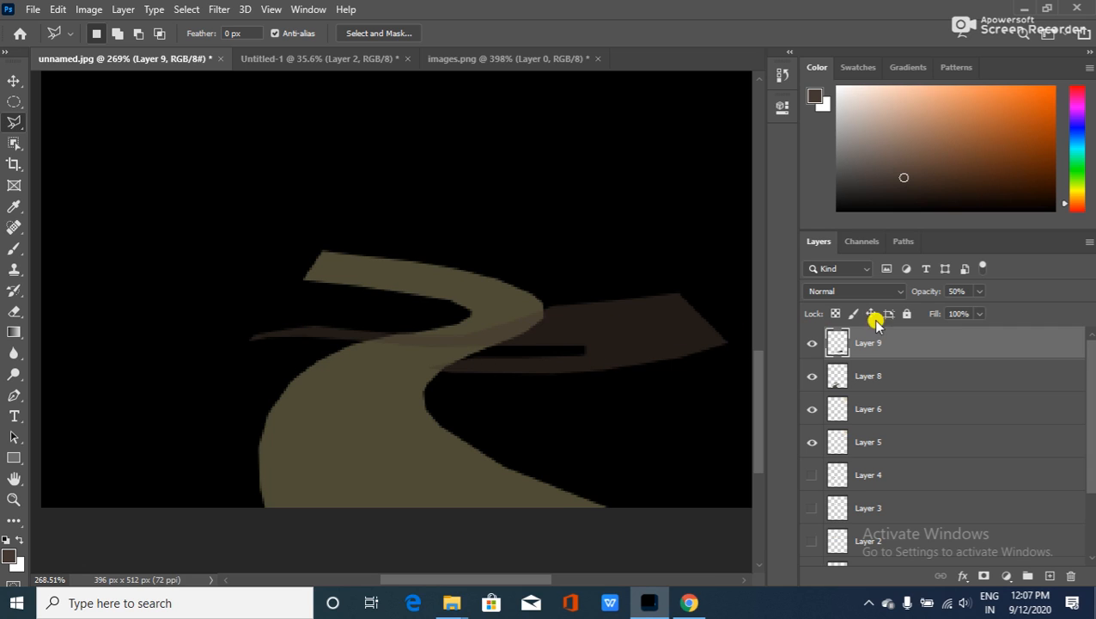
Set the opacity of the mist on Layer 9 to 70%.
{"action": "left_click", "coordinate": [974, 290]}
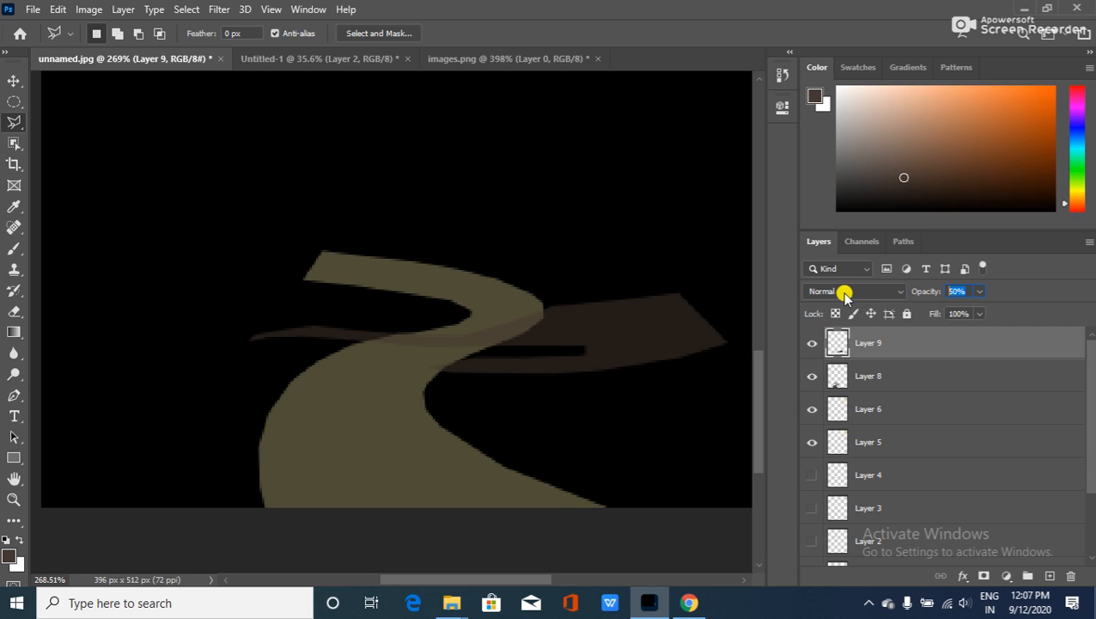
{"action": "type", "text": "70"}
{"action": "key", "text": "Return"}
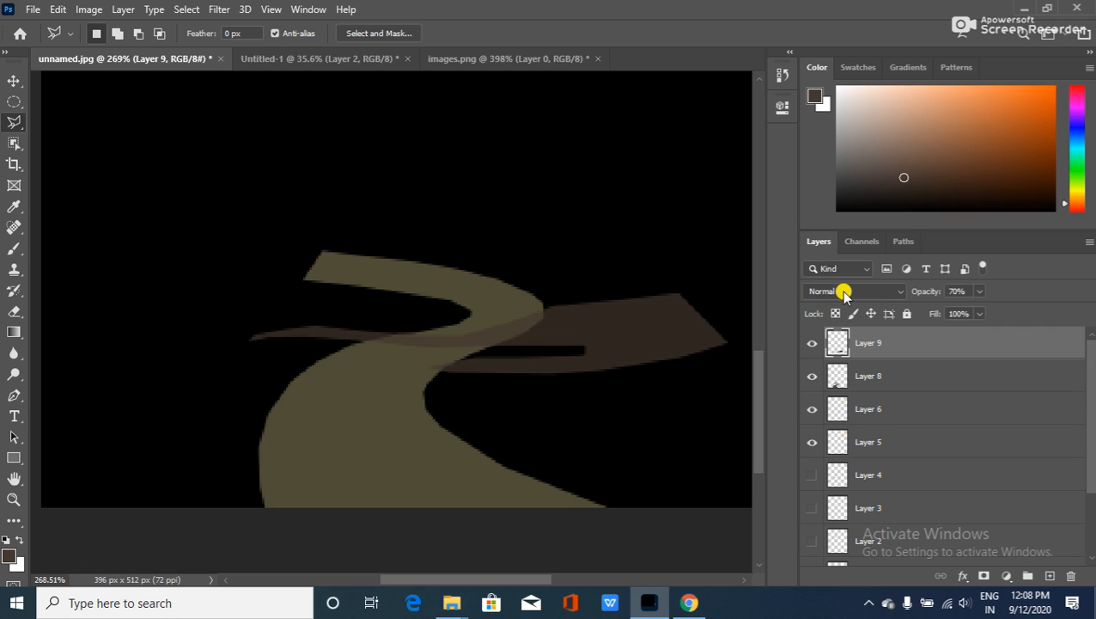
Make Layers 1 to 4 visible together with the black background on Layer 7.
{"action": "scroll", "coordinate": [796, 511], "scroll_direction": "down", "scroll_amount": 2}
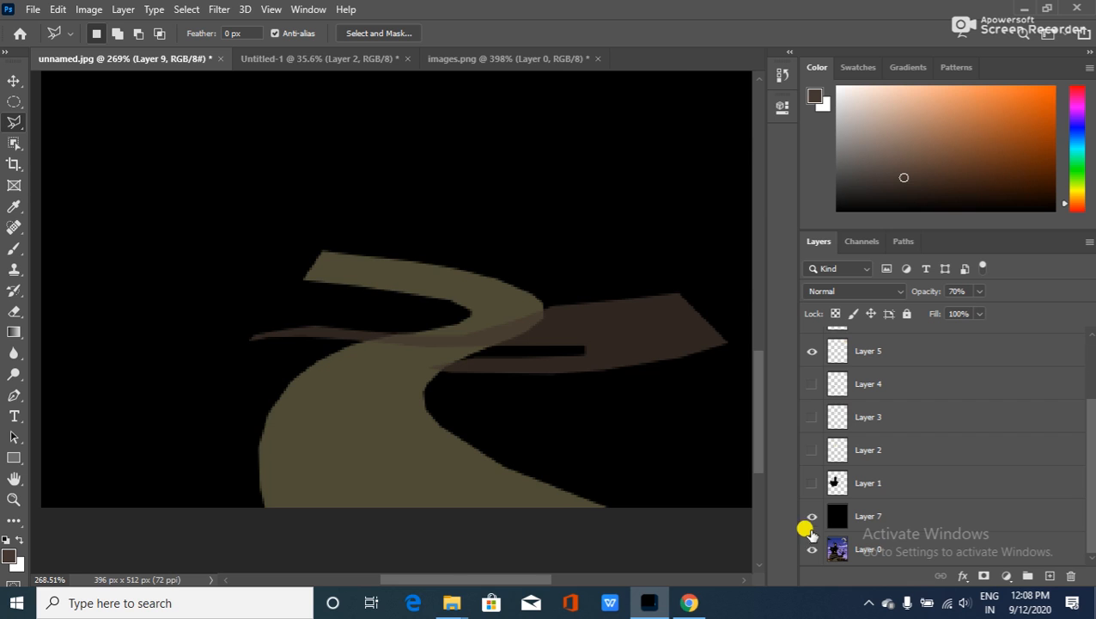
{"action": "left_click", "coordinate": [812, 517]}
{"action": "scroll", "coordinate": [809, 502], "scroll_direction": "up", "scroll_amount": 1}
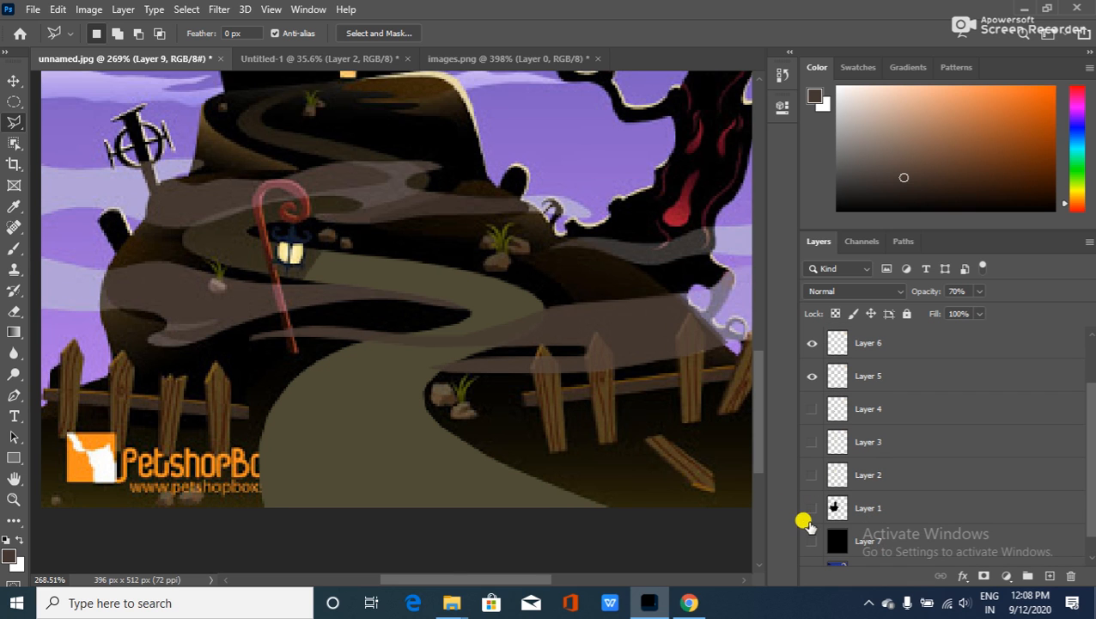
{"action": "left_click_drag", "start_coordinate": [807, 513], "coordinate": [822, 406]}
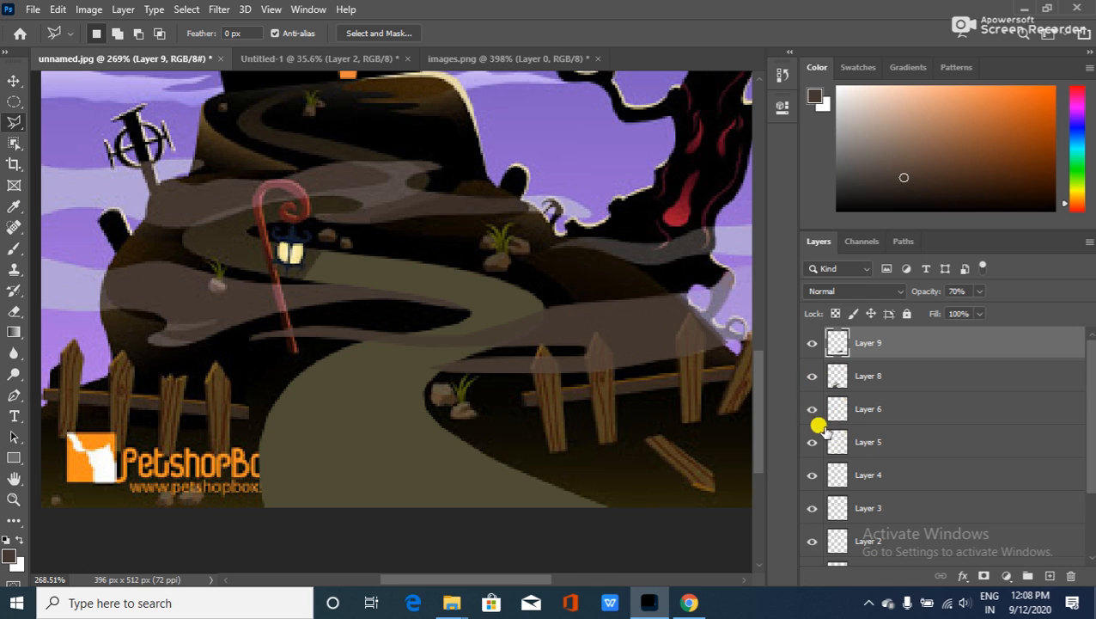
{"action": "scroll", "coordinate": [811, 482], "scroll_direction": "down", "scroll_amount": 3}
{"action": "left_click", "coordinate": [812, 515]}
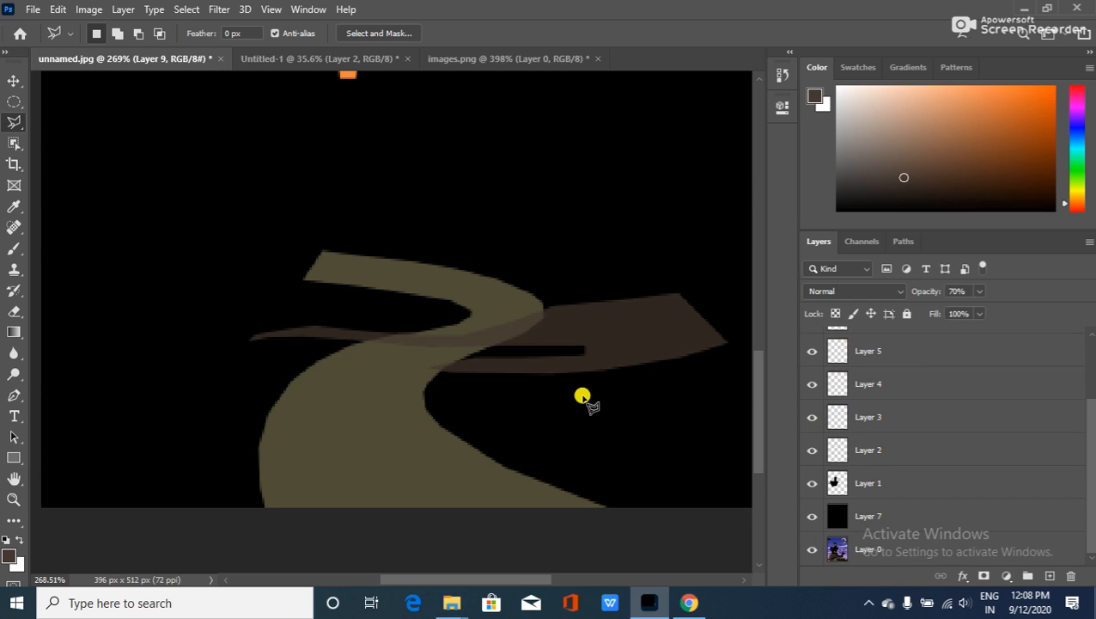
Set the foreground colour to a bright saturated blue and fill the background on Layer 7 with it.
{"action": "scroll", "coordinate": [564, 371], "scroll_direction": "down", "scroll_amount": 1}
{"action": "scroll", "coordinate": [564, 371], "scroll_direction": "down", "scroll_amount": 3}
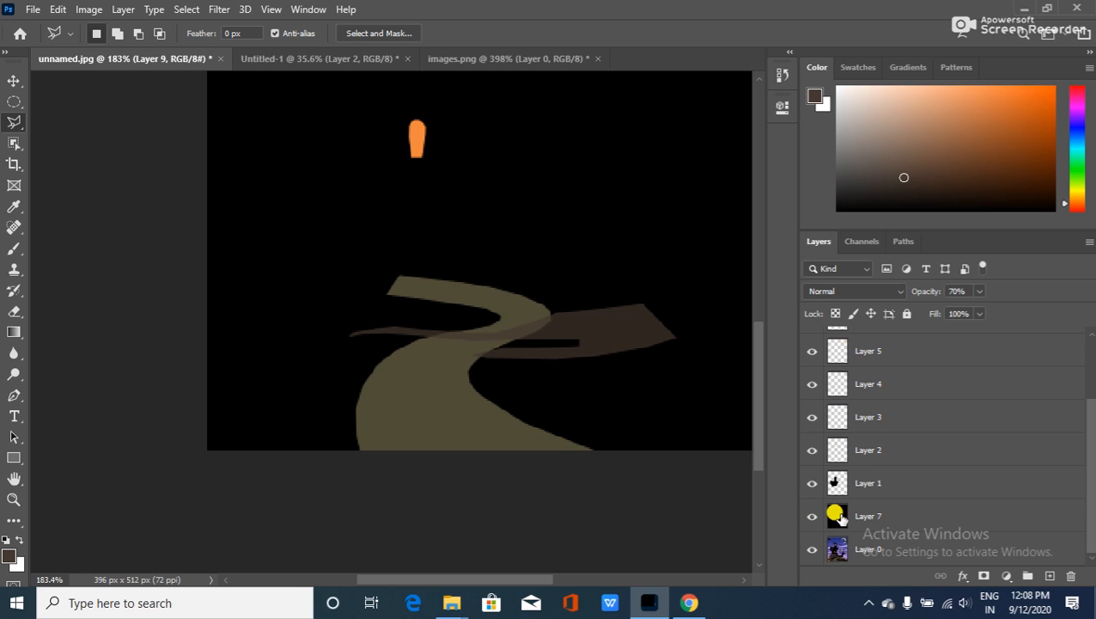
{"action": "left_click", "coordinate": [839, 513]}
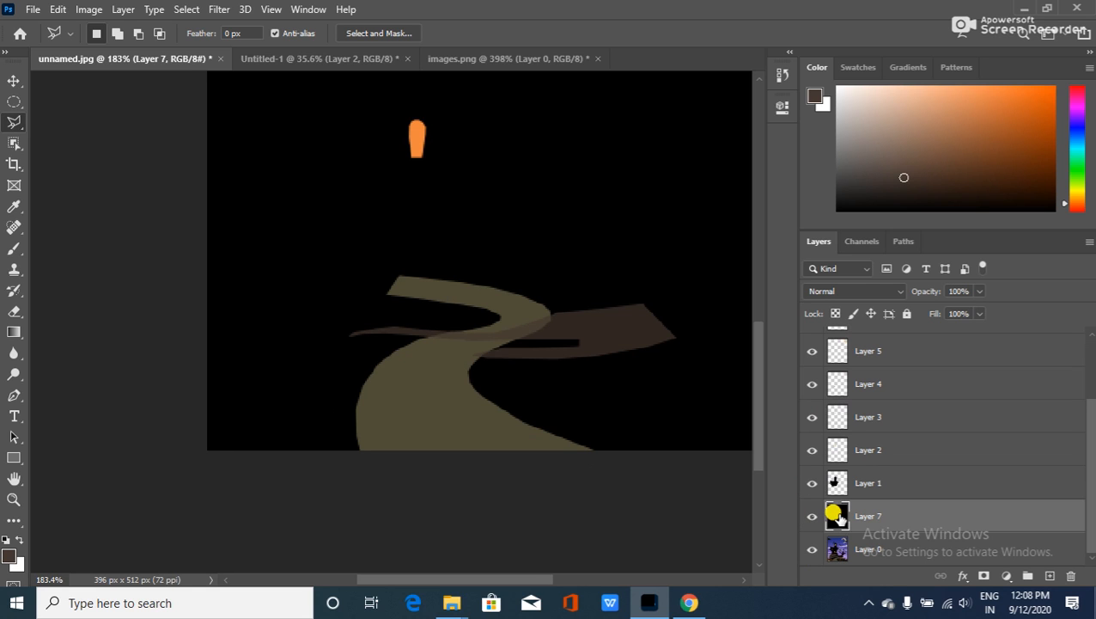
{"action": "left_click", "coordinate": [10, 557]}
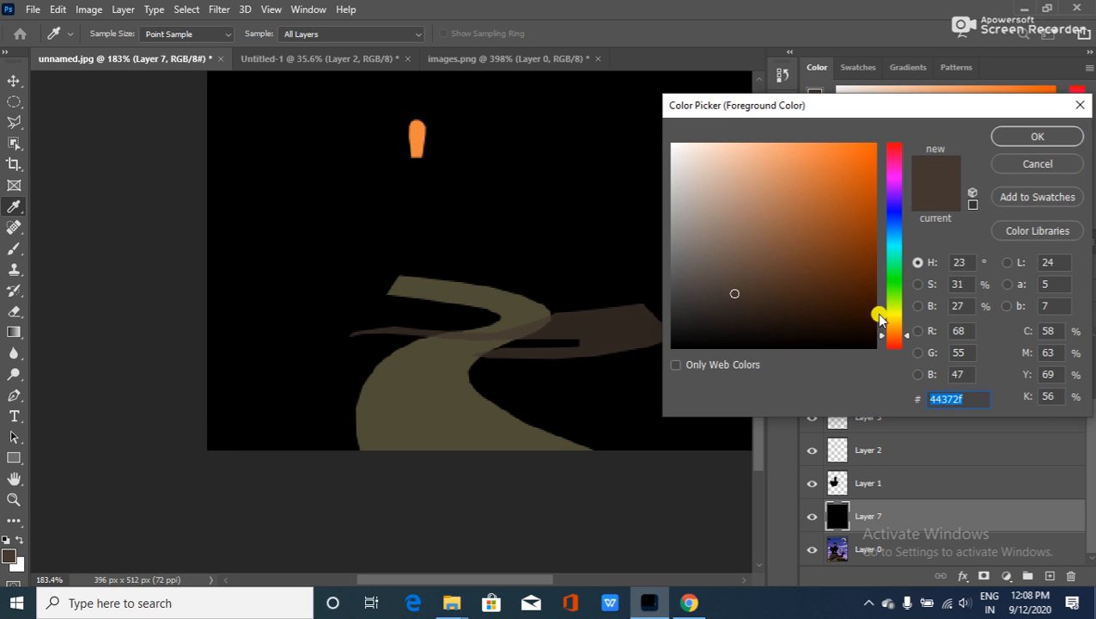
{"action": "left_click_drag", "start_coordinate": [894, 273], "coordinate": [875, 155]}
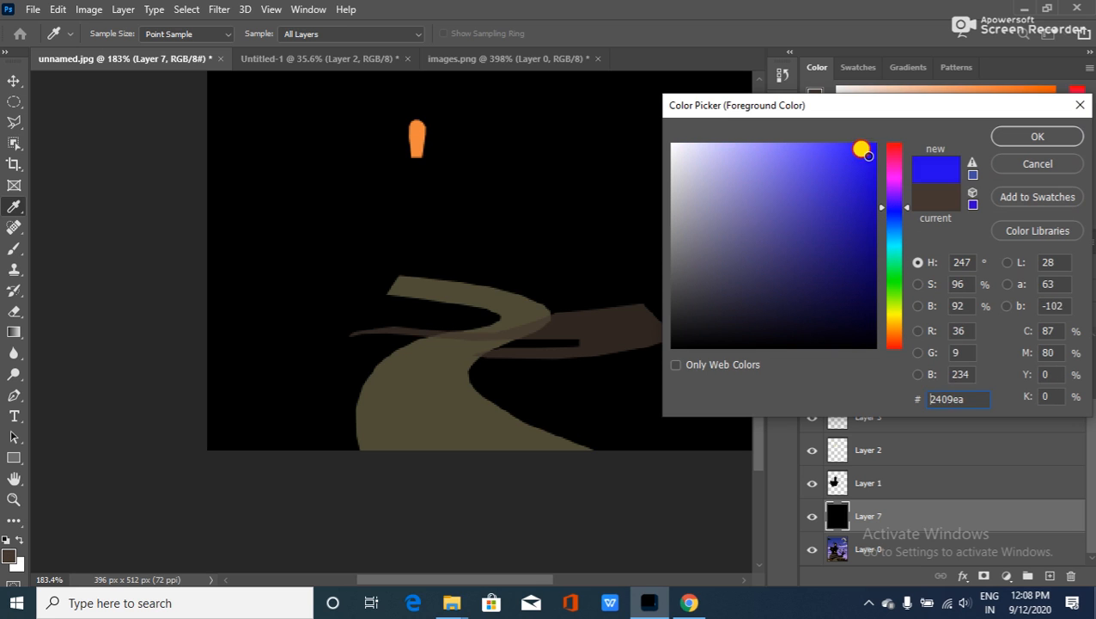
{"action": "left_click", "coordinate": [1033, 140]}
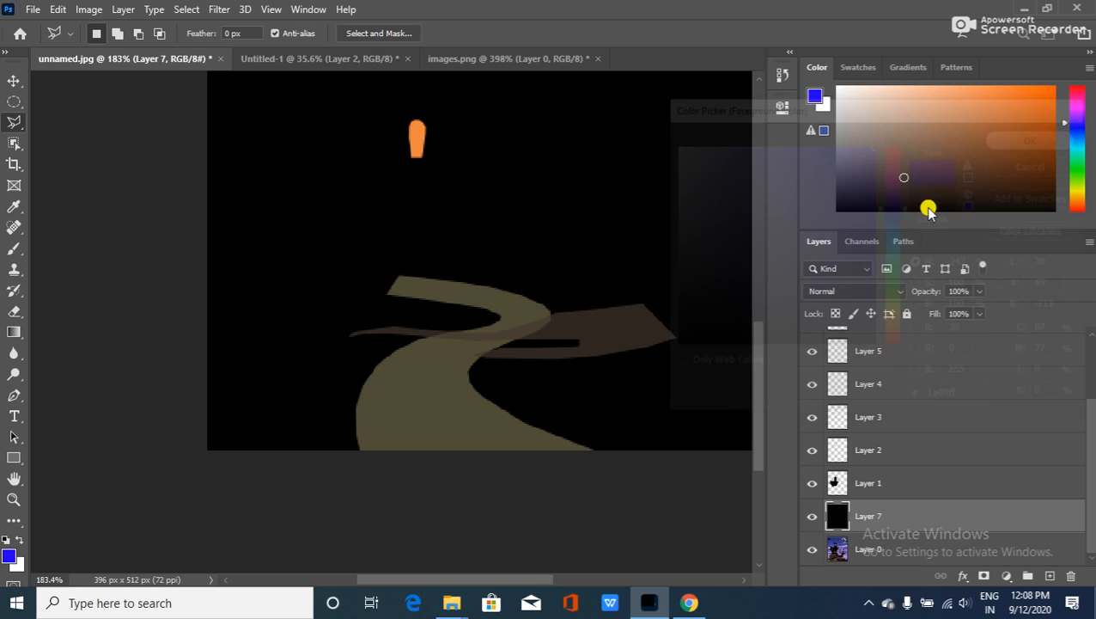
{"action": "key", "text": "alt+BackSpace"}
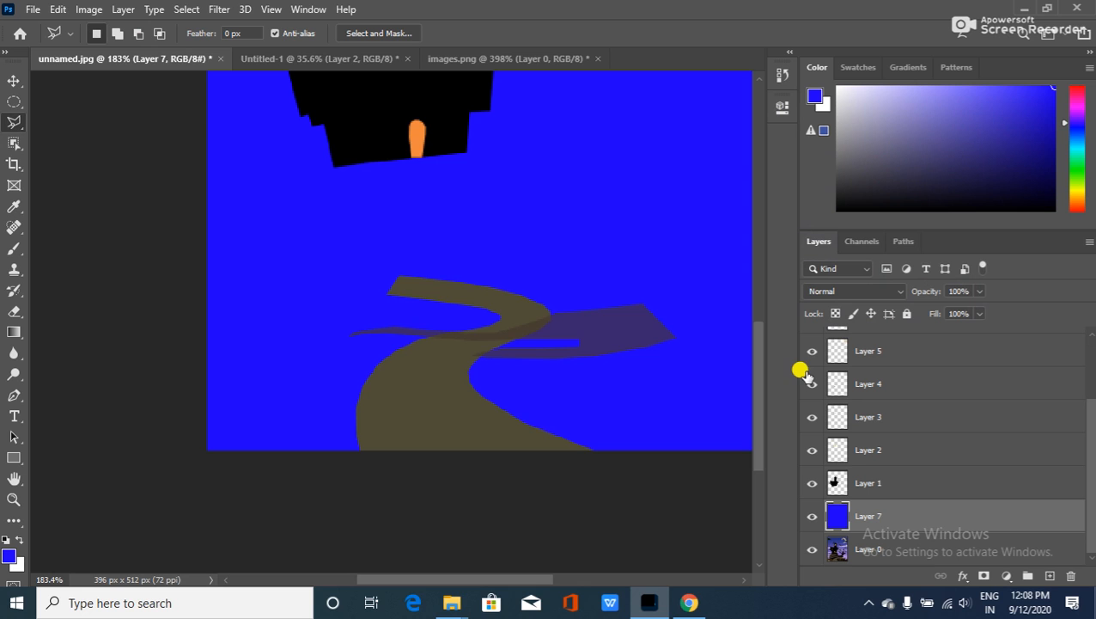
Hide the blue background Layer 7 so the original picture shows behind the rebuilt shapes.
{"action": "scroll", "coordinate": [477, 258], "scroll_direction": "down", "scroll_amount": 5}
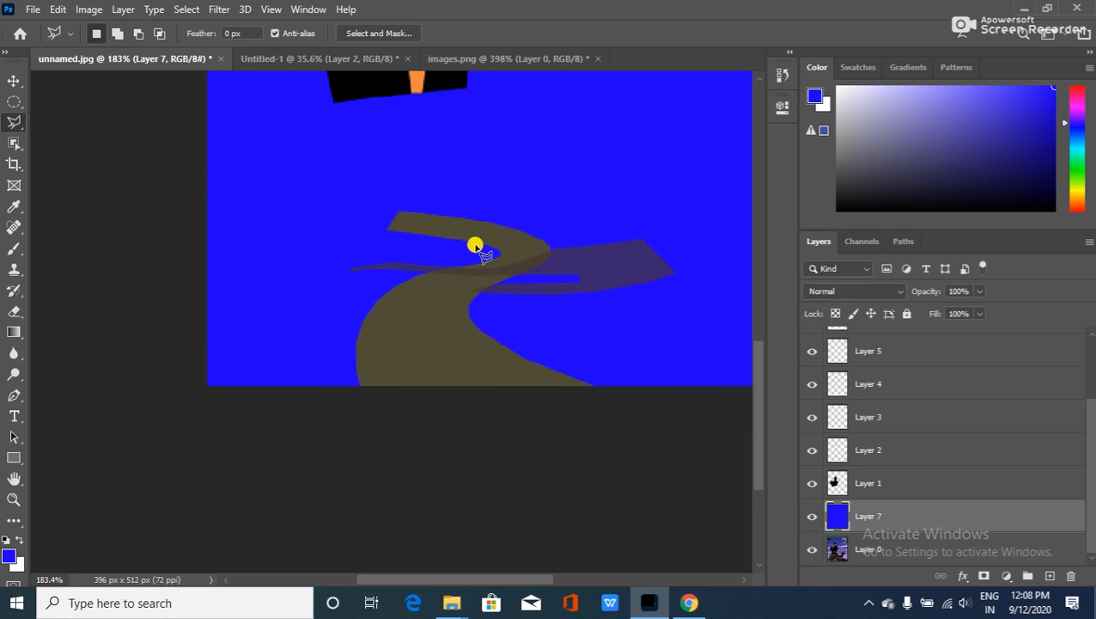
{"action": "scroll", "coordinate": [476, 247], "scroll_direction": "down", "scroll_amount": 4}
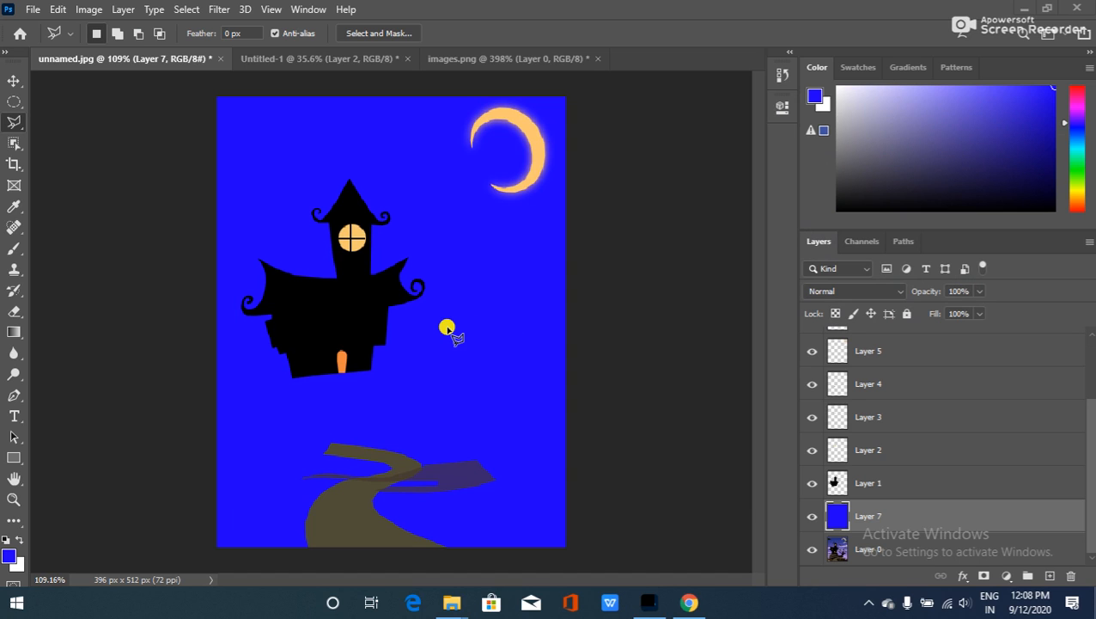
{"action": "left_click", "coordinate": [811, 516]}
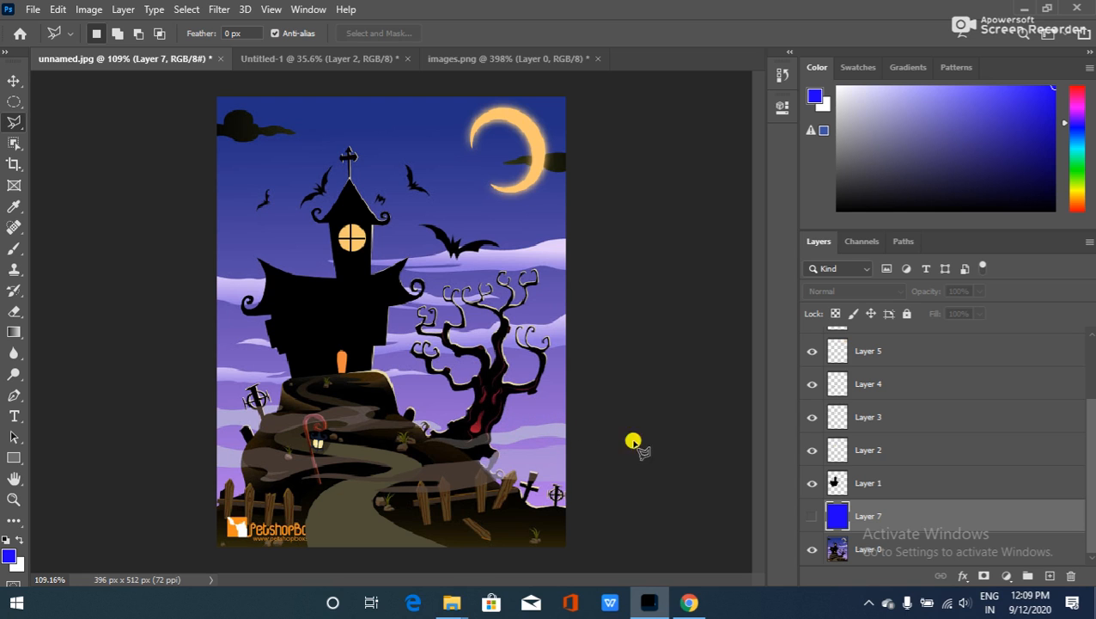
Add a new layer above Layer 7 and select the upper part of the sky across the full image width with the Rectangular Marquee.
{"action": "scroll", "coordinate": [893, 473], "scroll_direction": "up", "scroll_amount": 3}
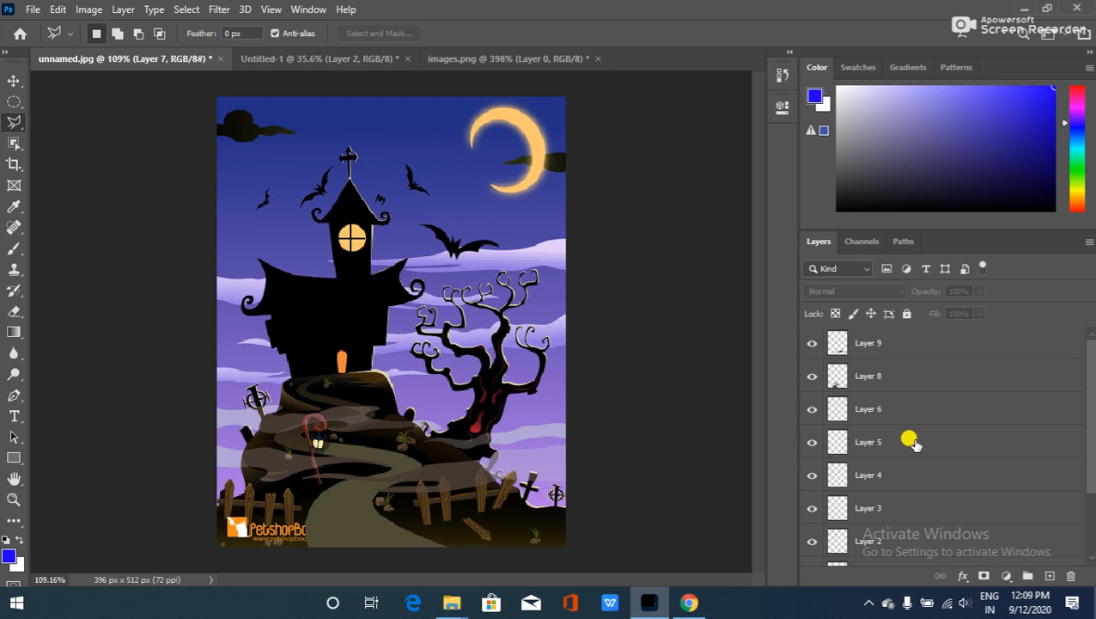
{"action": "scroll", "coordinate": [908, 440], "scroll_direction": "down", "scroll_amount": 3}
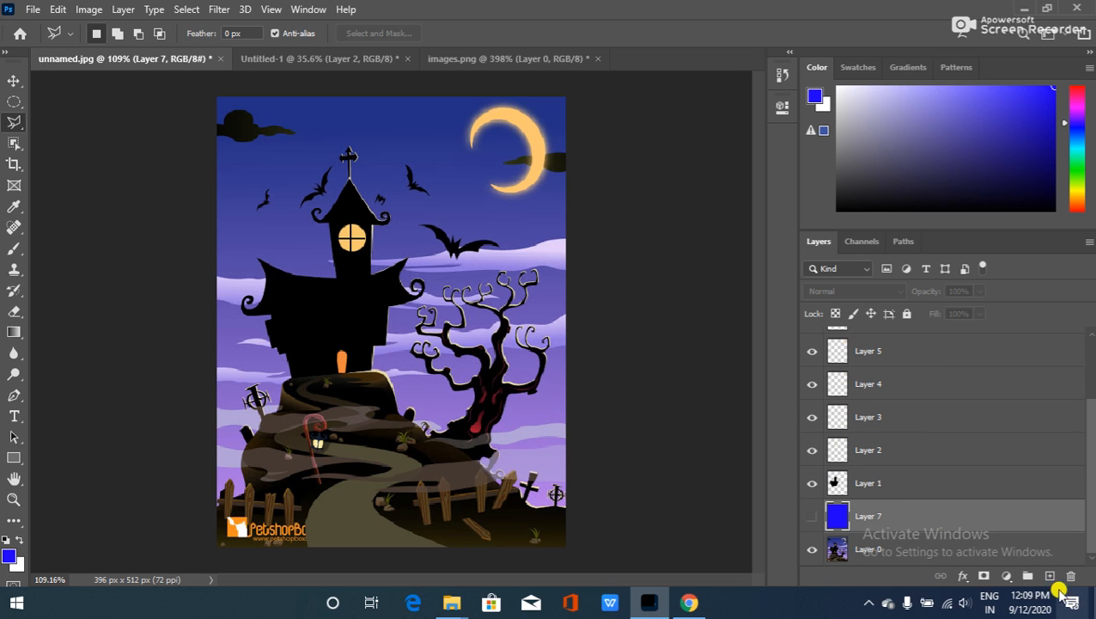
{"action": "left_click", "coordinate": [1049, 575]}
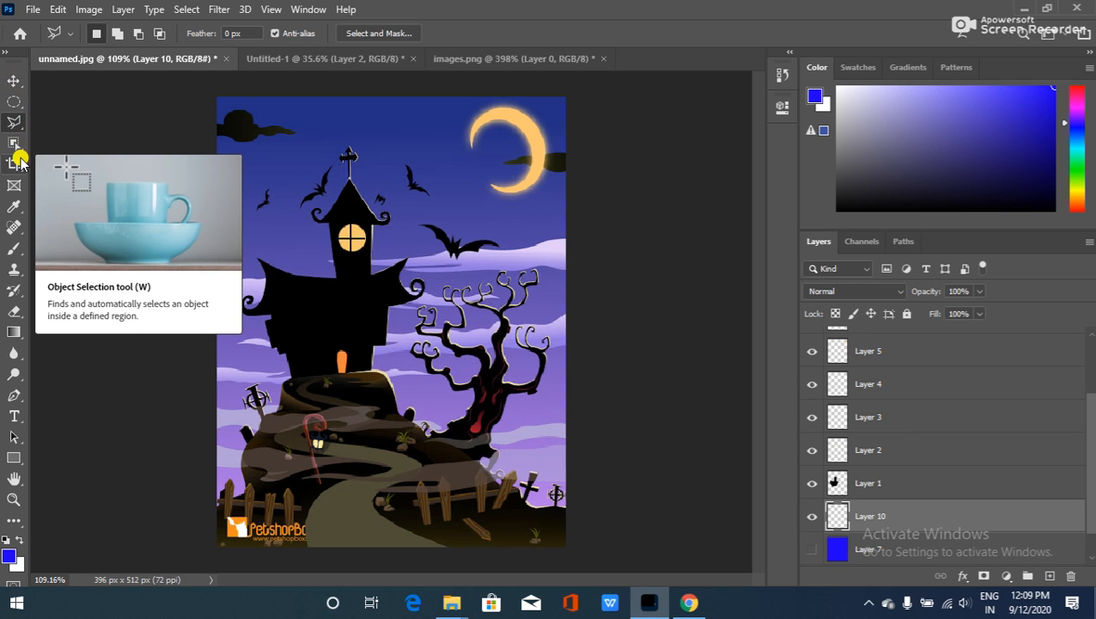
{"action": "left_click_drag", "start_coordinate": [12, 101], "coordinate": [94, 104]}
{"action": "left_click_drag", "start_coordinate": [200, 93], "coordinate": [608, 337]}
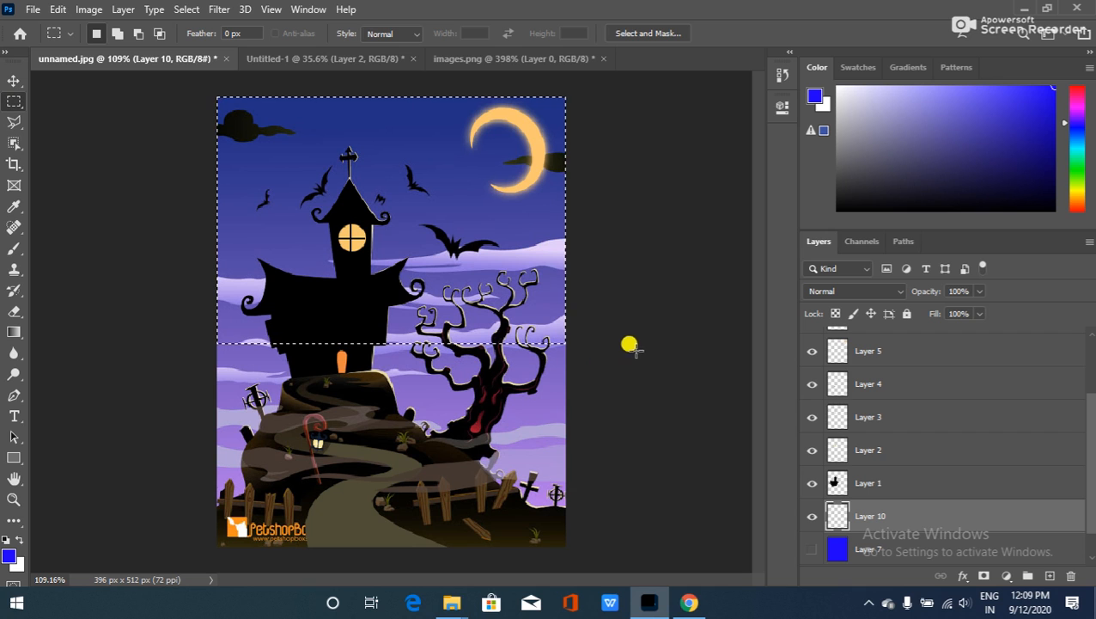
Select the upper part of the sky down to the roofline at full image width and fill it with dark blue sampled from the sky.
{"action": "left_click_drag", "start_coordinate": [216, 96], "coordinate": [610, 266]}
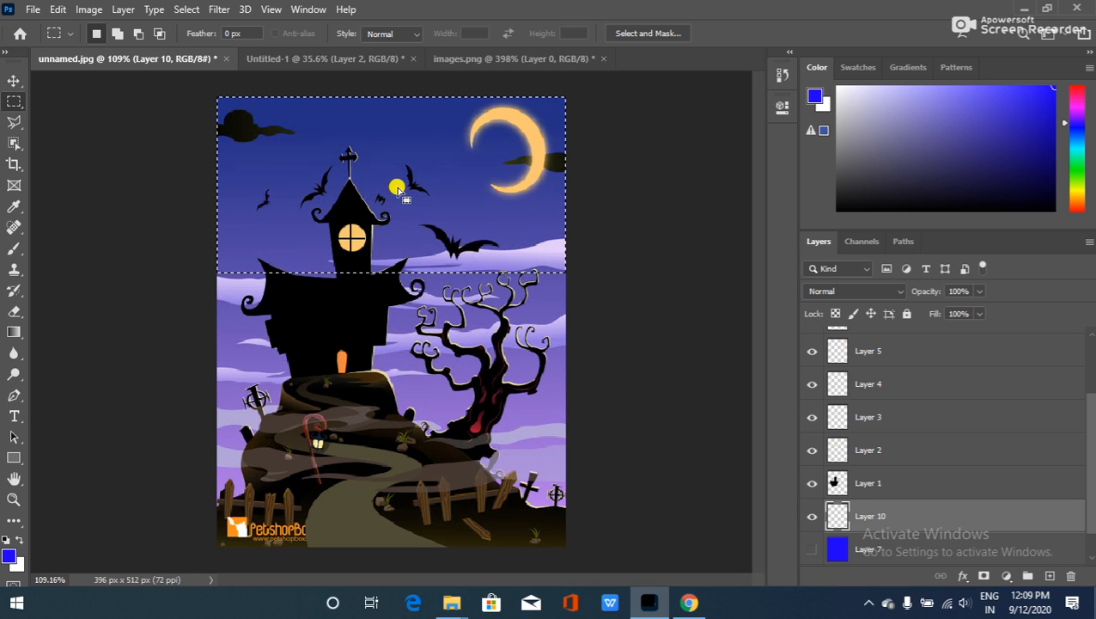
{"action": "left_click", "coordinate": [8, 557]}
{"action": "left_click", "coordinate": [395, 133]}
{"action": "left_click", "coordinate": [1003, 141]}
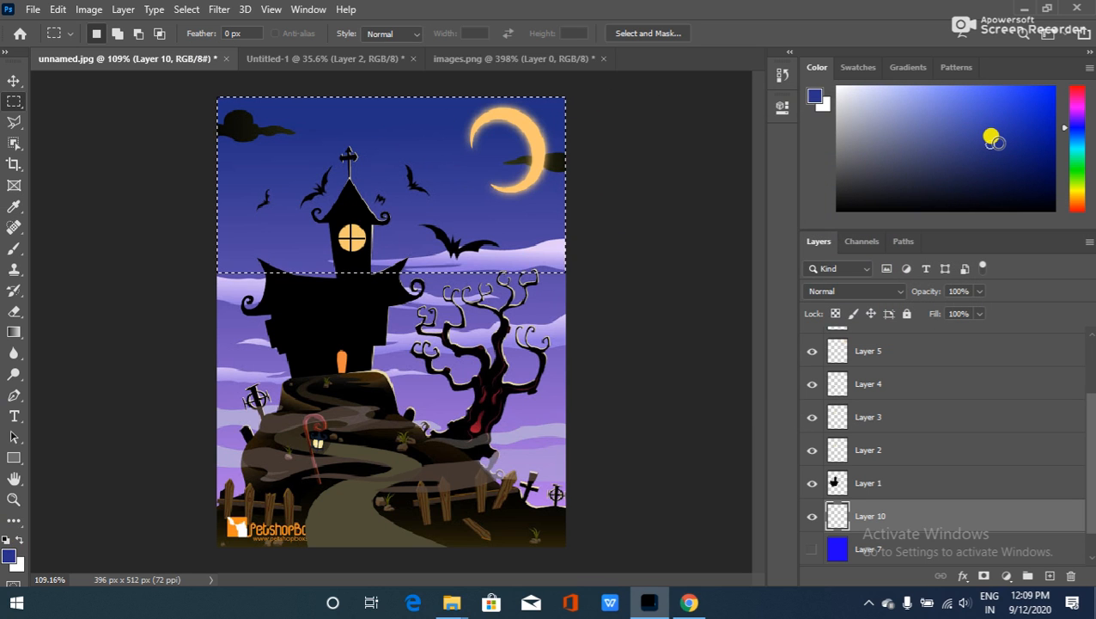
{"action": "key", "text": "alt+BackSpace"}
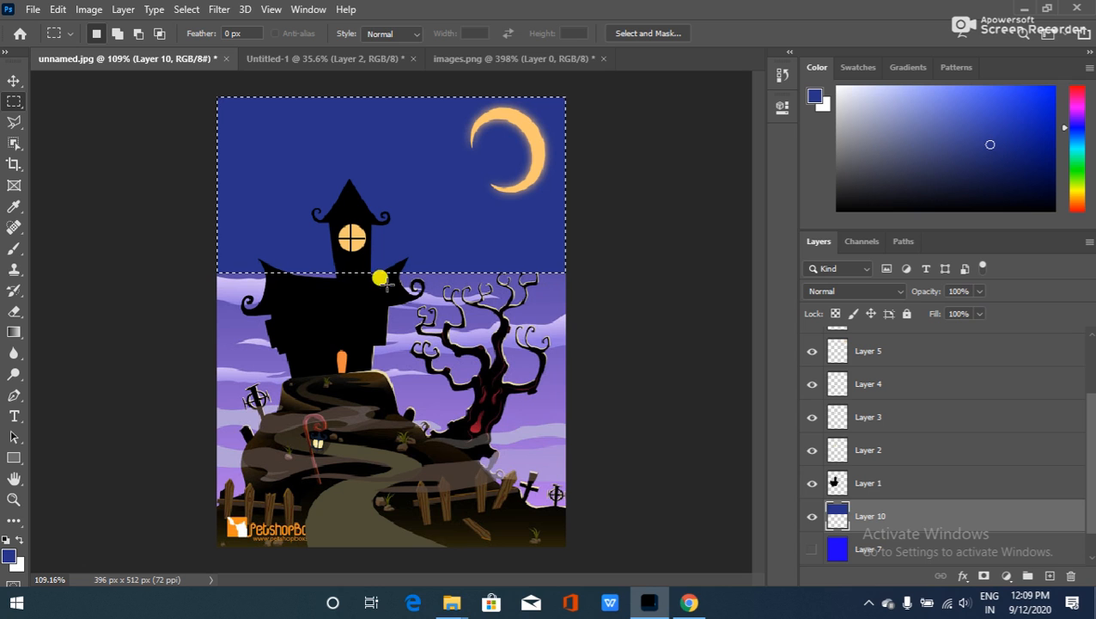
Feather the upper sky selection by 50 pixels, refill it with the dark blue to soften its lower edge, and deselect.
{"action": "right_click", "coordinate": [436, 195]}
{"action": "left_click", "coordinate": [503, 231]}
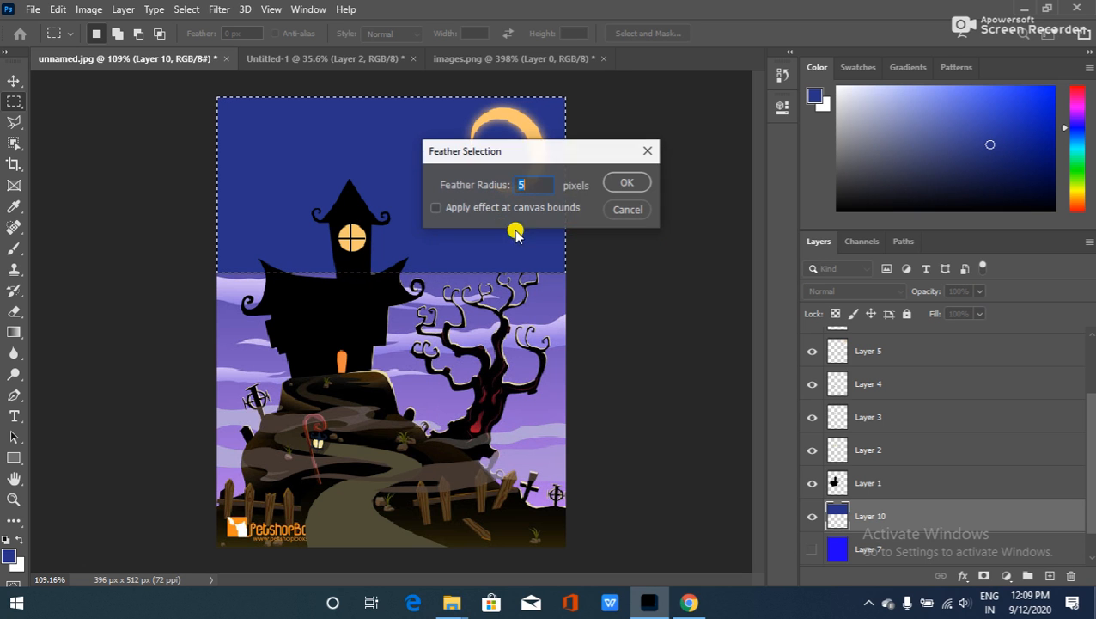
{"action": "key", "text": "Return"}
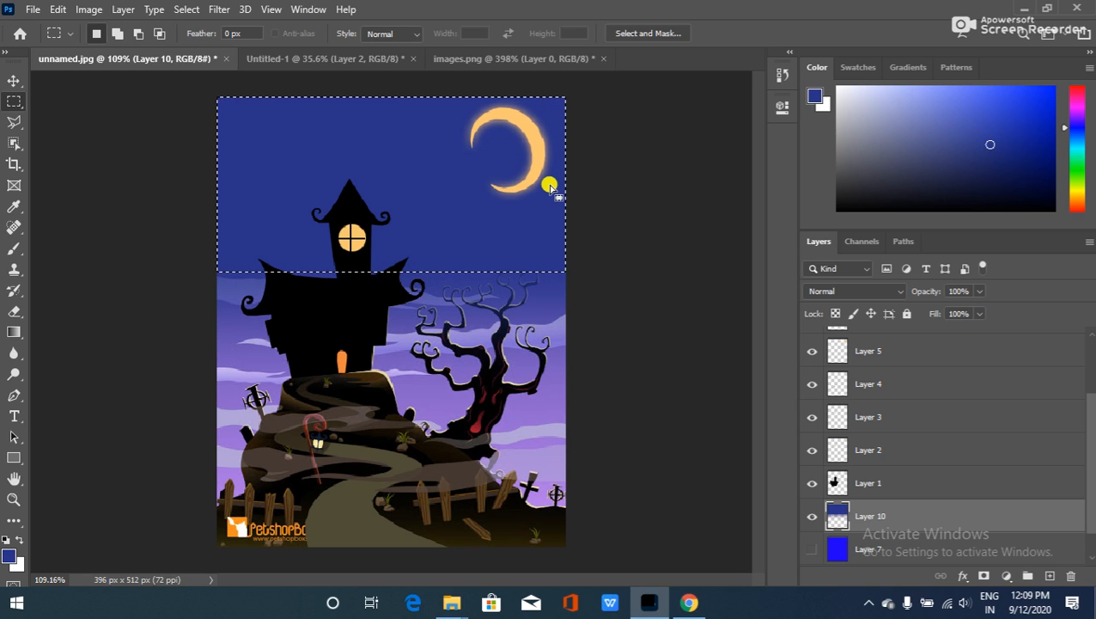
{"action": "left_click", "coordinate": [550, 185]}
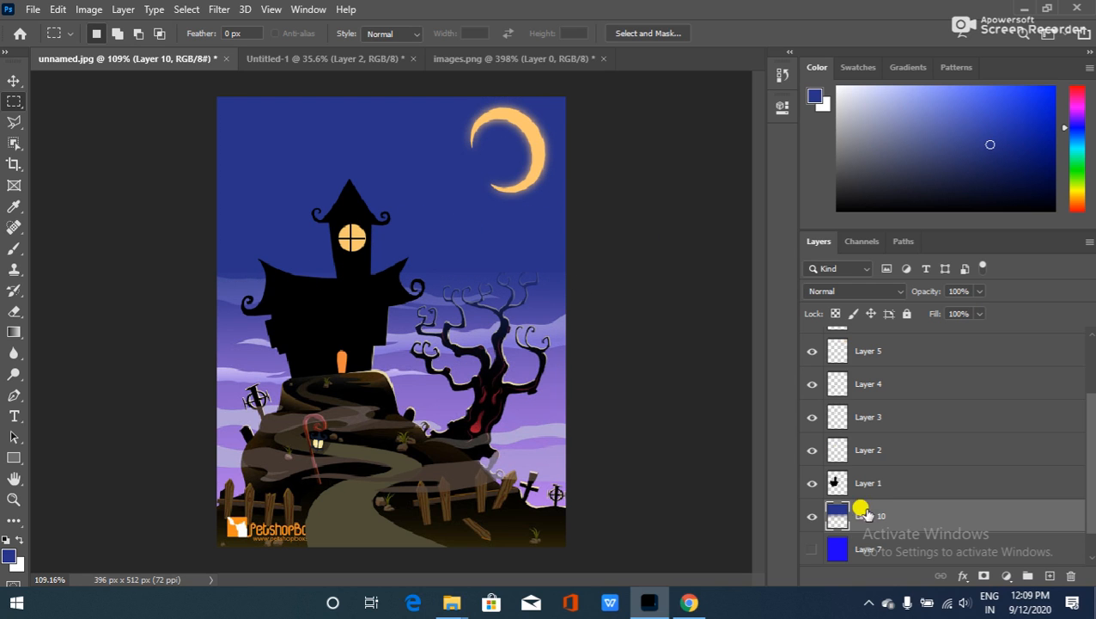
Check the feathered sky fill against the bright blue Layer 7 by showing that layer briefly and hiding it again.
{"action": "left_click", "coordinate": [808, 547]}
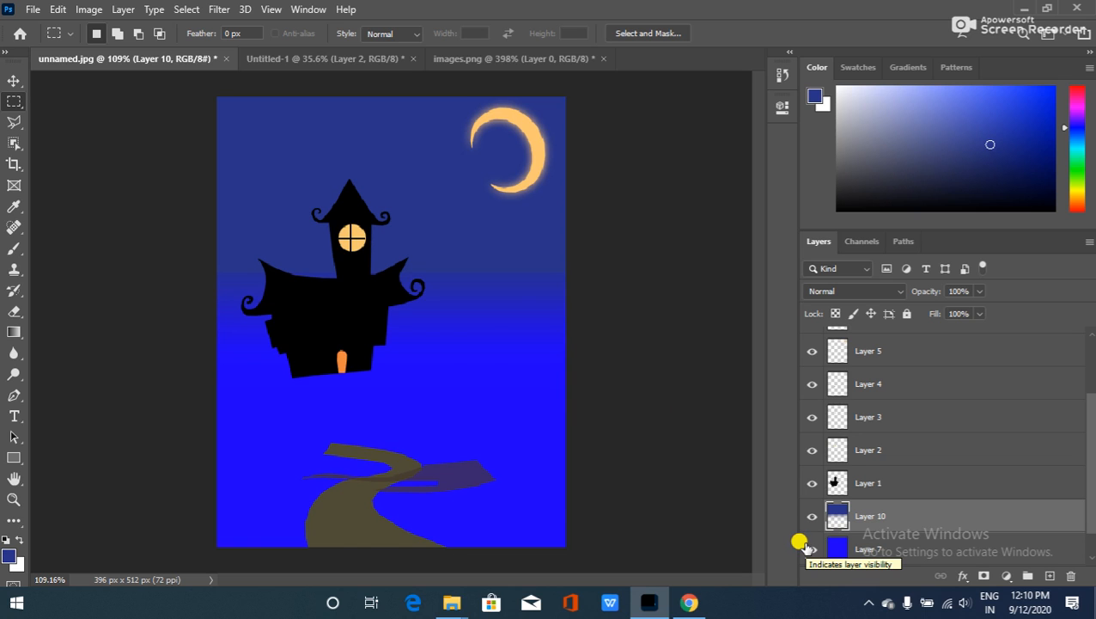
{"action": "left_click", "coordinate": [807, 548]}
{"action": "scroll", "coordinate": [928, 524], "scroll_direction": "down", "scroll_amount": 1}
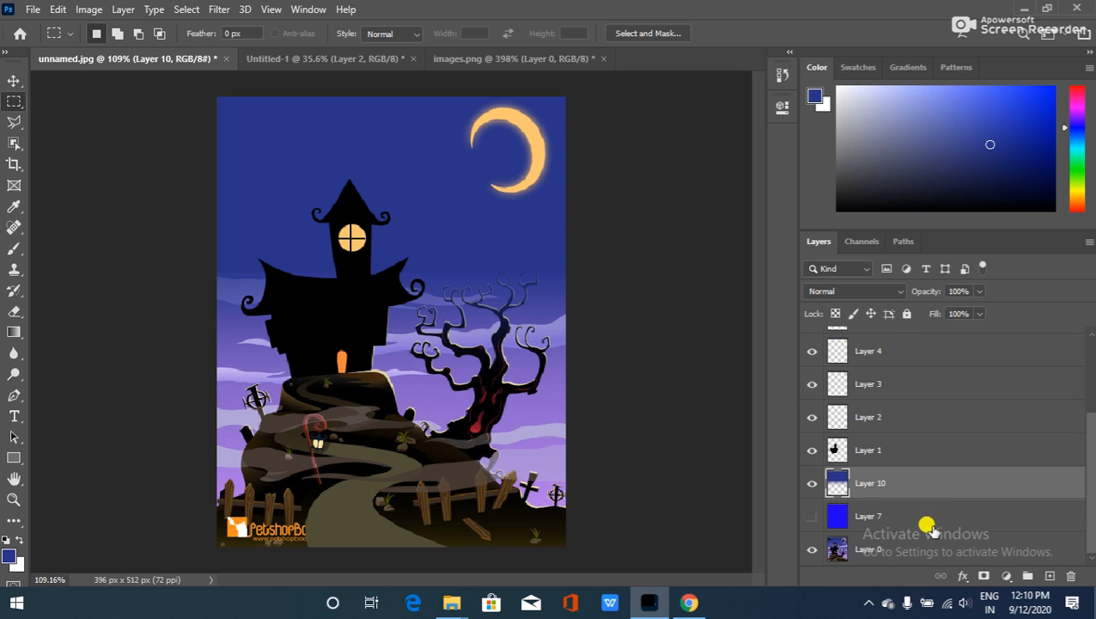
Add a new layer above Layer 7 and select the lower part of the picture, from the house's base down, across the full width.
{"action": "left_click", "coordinate": [963, 518]}
{"action": "left_click", "coordinate": [1046, 575]}
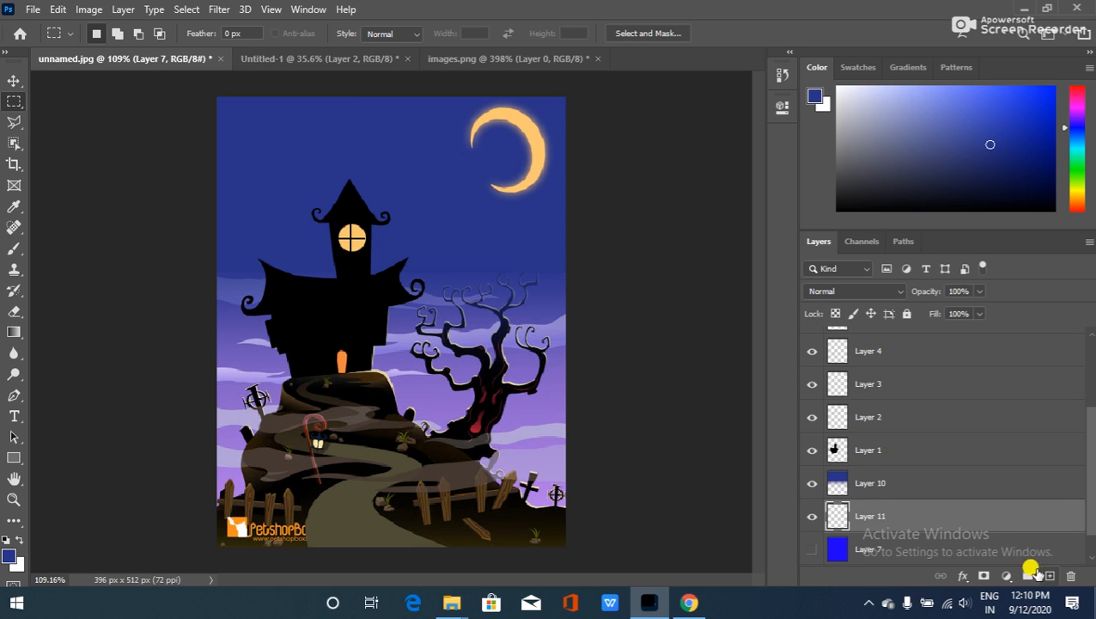
{"action": "left_click_drag", "start_coordinate": [170, 547], "coordinate": [717, 375]}
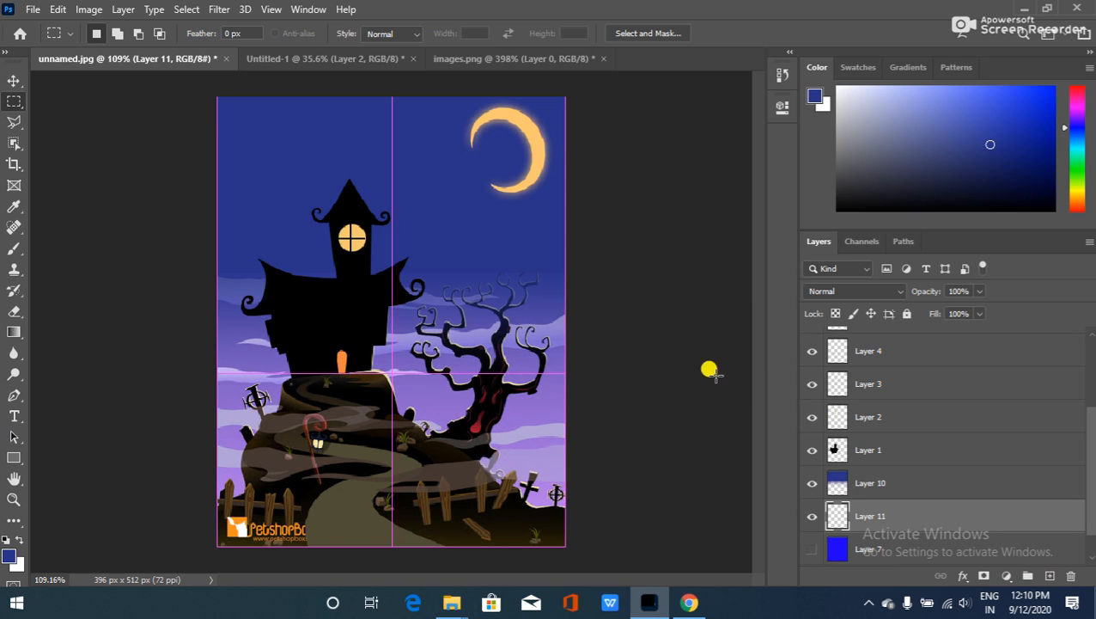
Sample the light purple of the lower sky as the foreground colour and fill the lower selection with it.
{"action": "left_click", "coordinate": [9, 558]}
{"action": "left_click", "coordinate": [521, 406]}
{"action": "left_click", "coordinate": [1045, 137]}
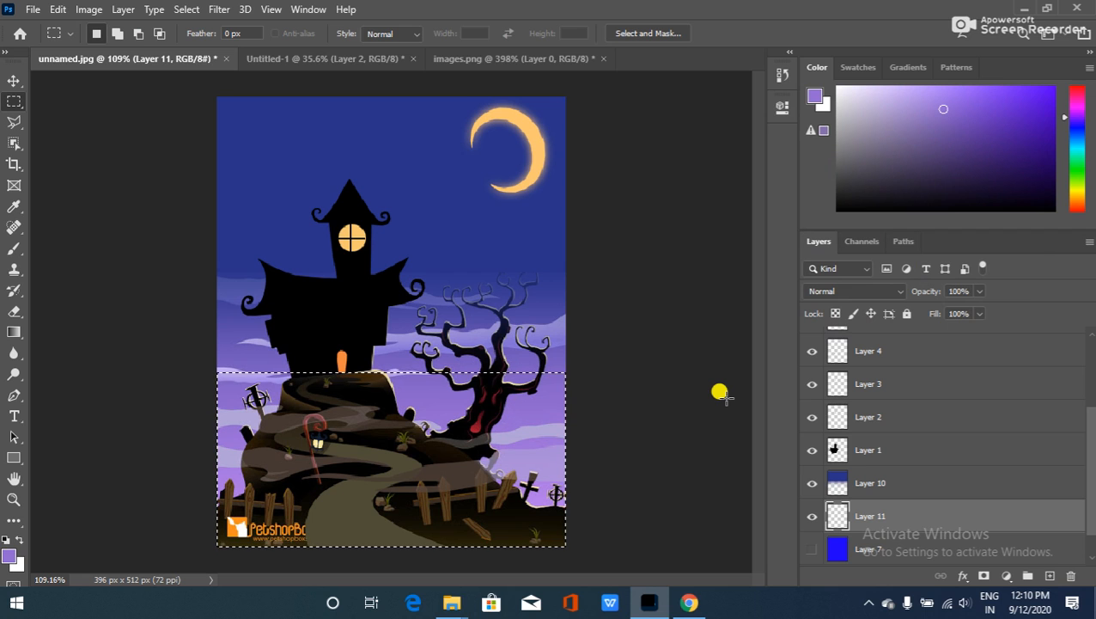
{"action": "key", "text": "alt+BackSpace"}
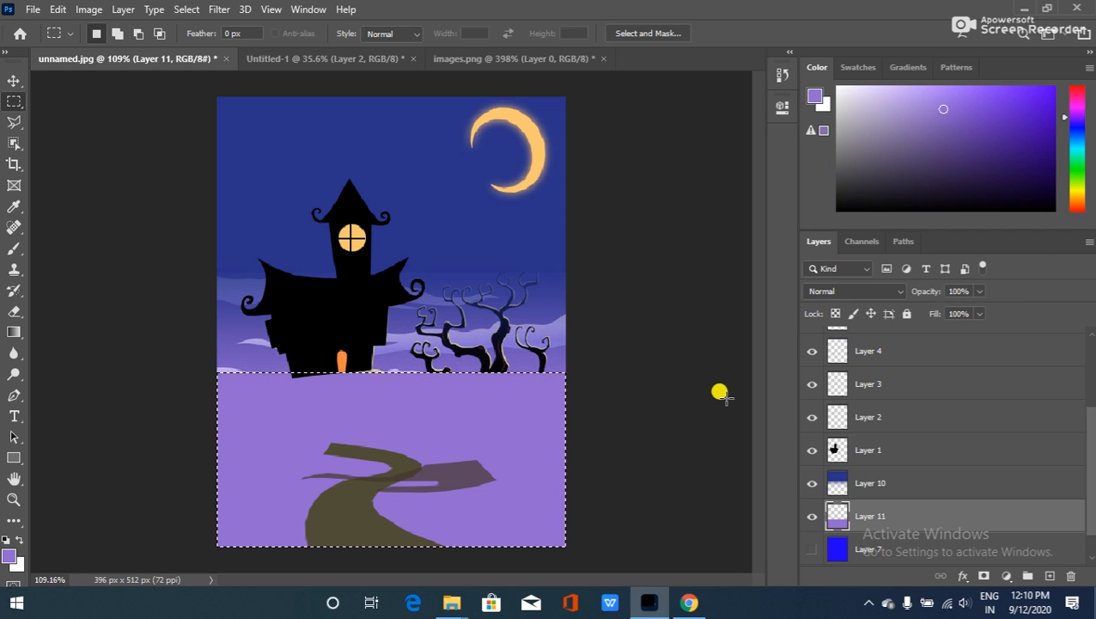
Feather the lower selection by 50 pixels, fill it repeatedly with the purple to build a soft upper edge, and deselect.
{"action": "right_click", "coordinate": [490, 406]}
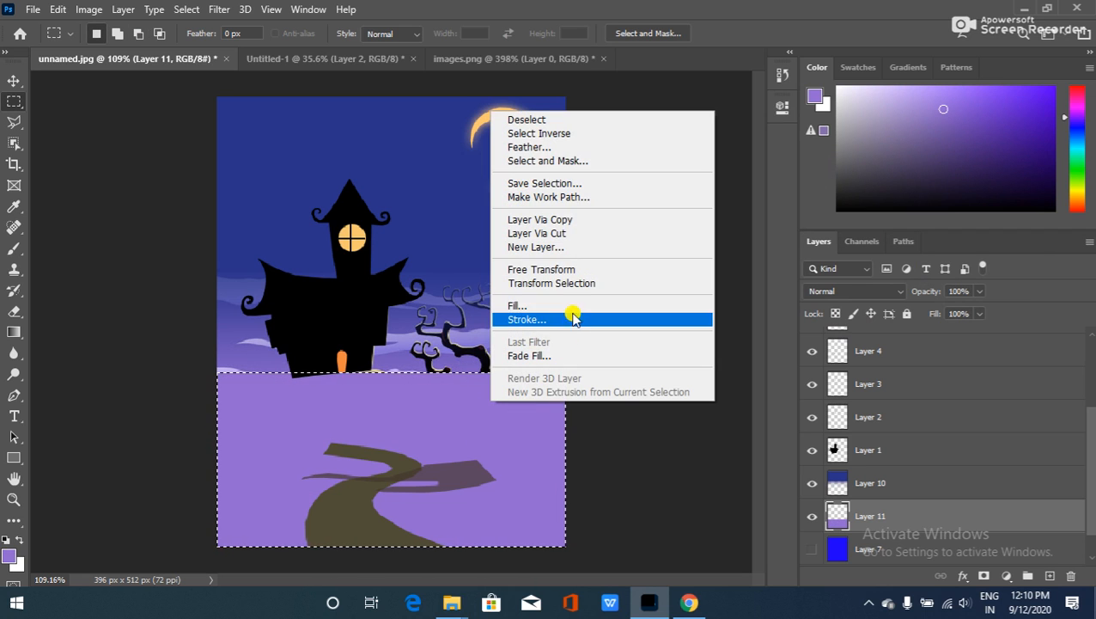
{"action": "left_click", "coordinate": [565, 152]}
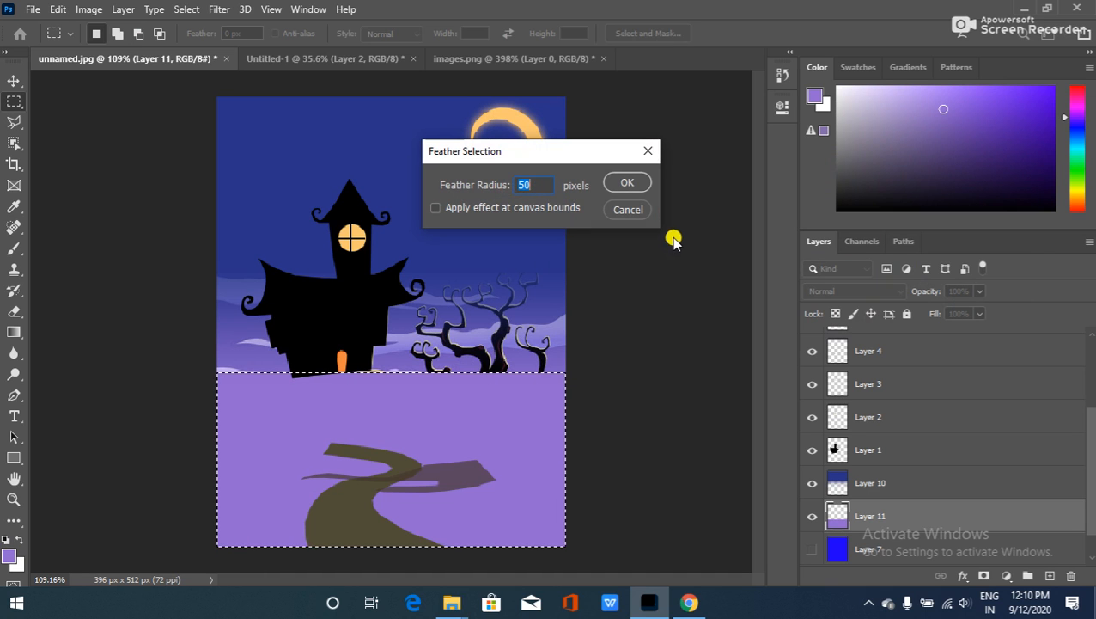
{"action": "left_click", "coordinate": [628, 178]}
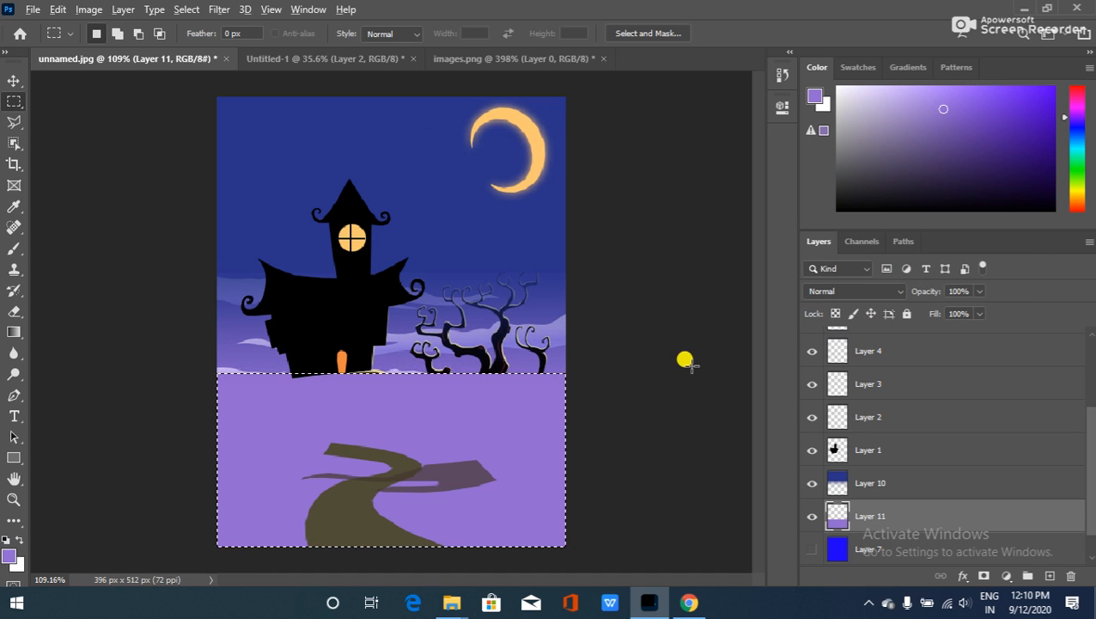
{"action": "key", "text": "alt+BackSpace"}
{"action": "key", "text": "alt+BackSpace"}
{"action": "key", "text": "alt+BackSpace"}
{"action": "key", "text": "alt+BackSpace"}
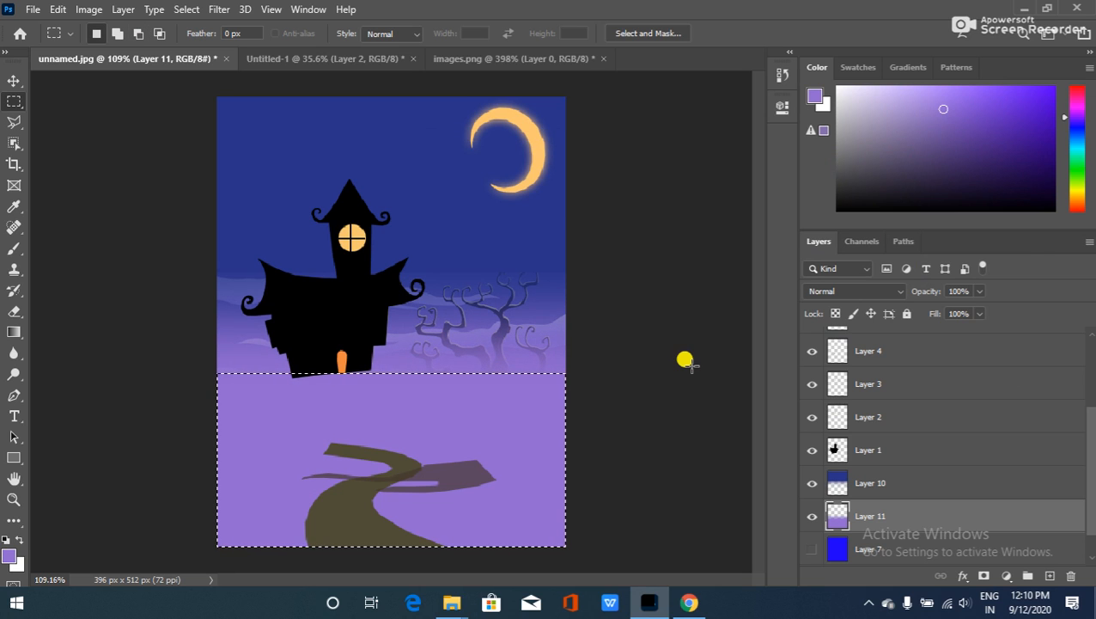
{"action": "key", "text": "ctrl+d"}
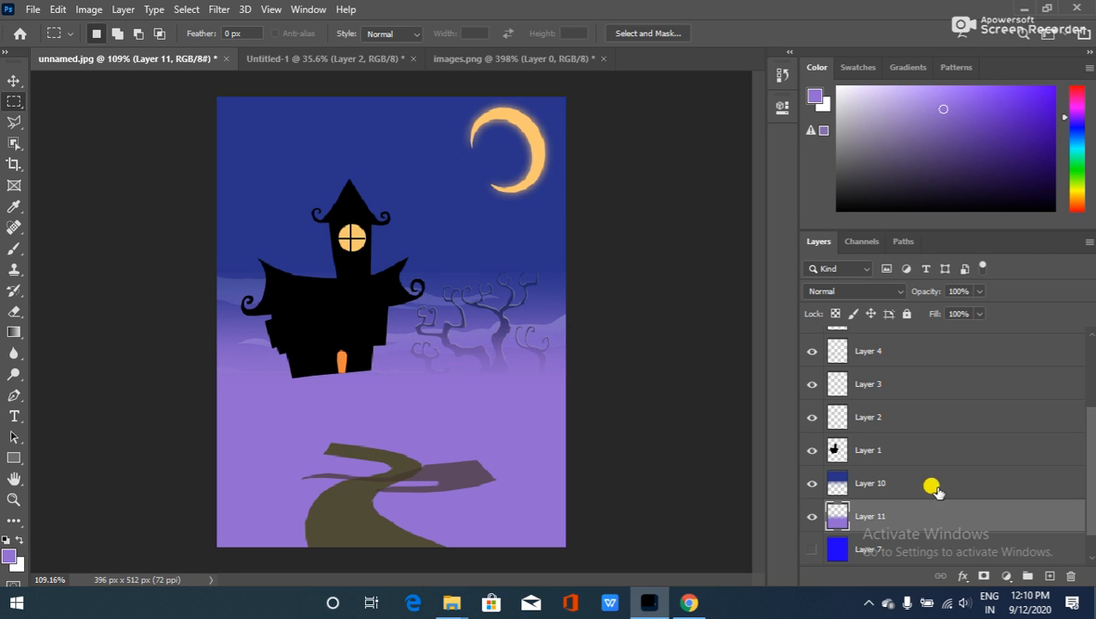
Toggle the bright blue Layer 7 to examine how the dark blue and purple fills blend over it.
{"action": "left_click", "coordinate": [810, 543]}
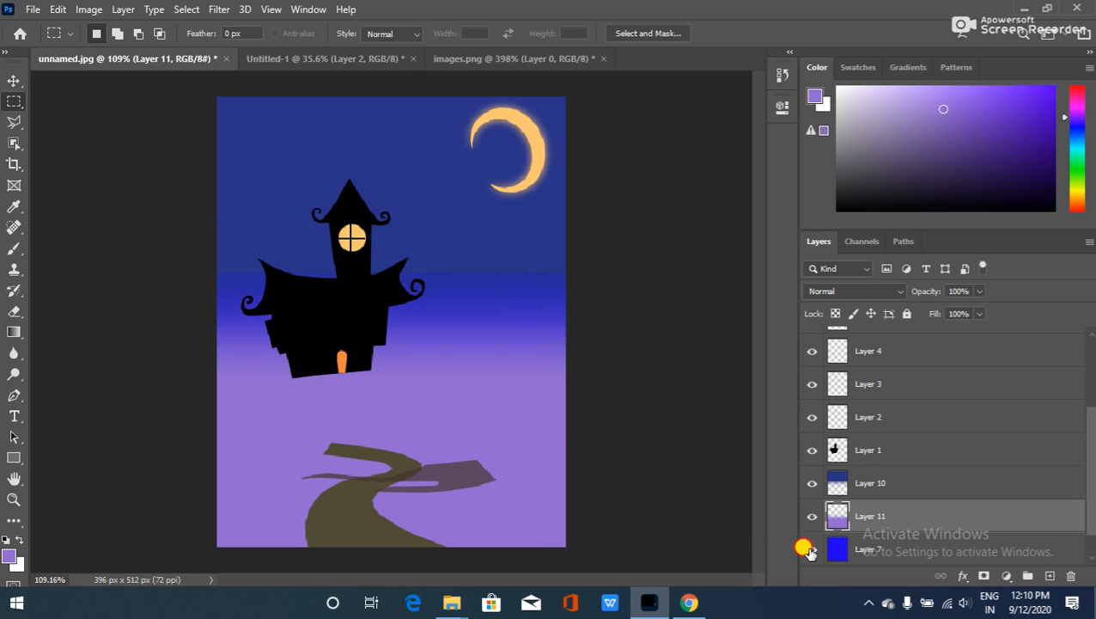
{"action": "left_click", "coordinate": [810, 549]}
{"action": "left_click", "coordinate": [810, 549]}
{"action": "scroll", "coordinate": [814, 434], "scroll_direction": "up", "scroll_amount": 2}
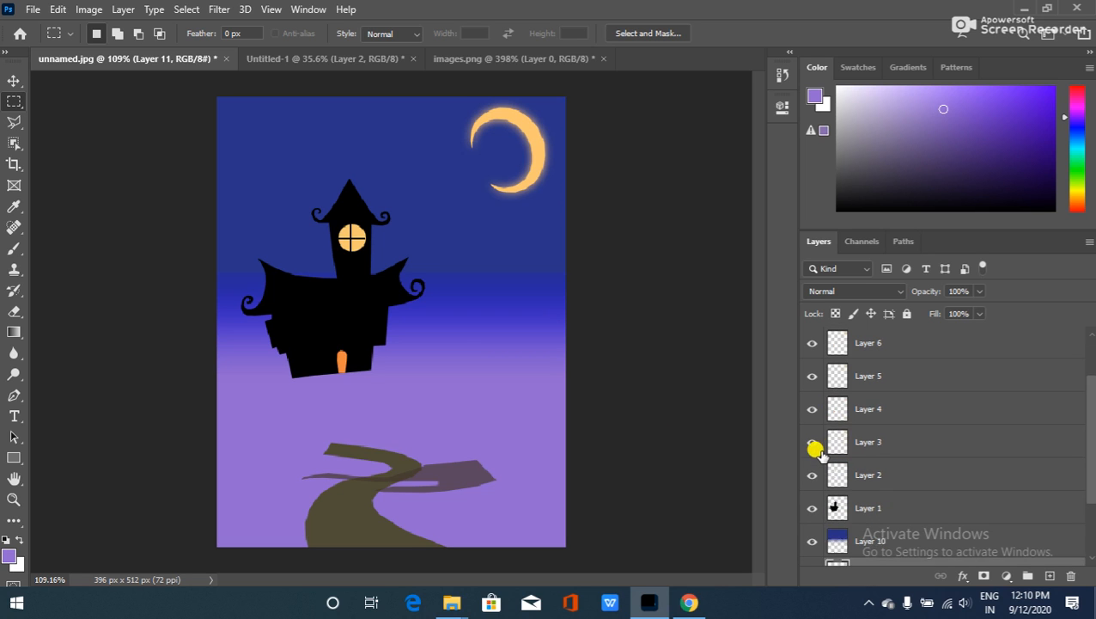
Select Layer 7 and hide Layers 7, 11 and 10 to reveal the original sky behind the rebuilt shapes.
{"action": "scroll", "coordinate": [811, 486], "scroll_direction": "down", "scroll_amount": 3}
{"action": "left_click", "coordinate": [827, 518]}
{"action": "left_click", "coordinate": [812, 516]}
{"action": "left_click", "coordinate": [812, 483]}
{"action": "left_click", "coordinate": [812, 449]}
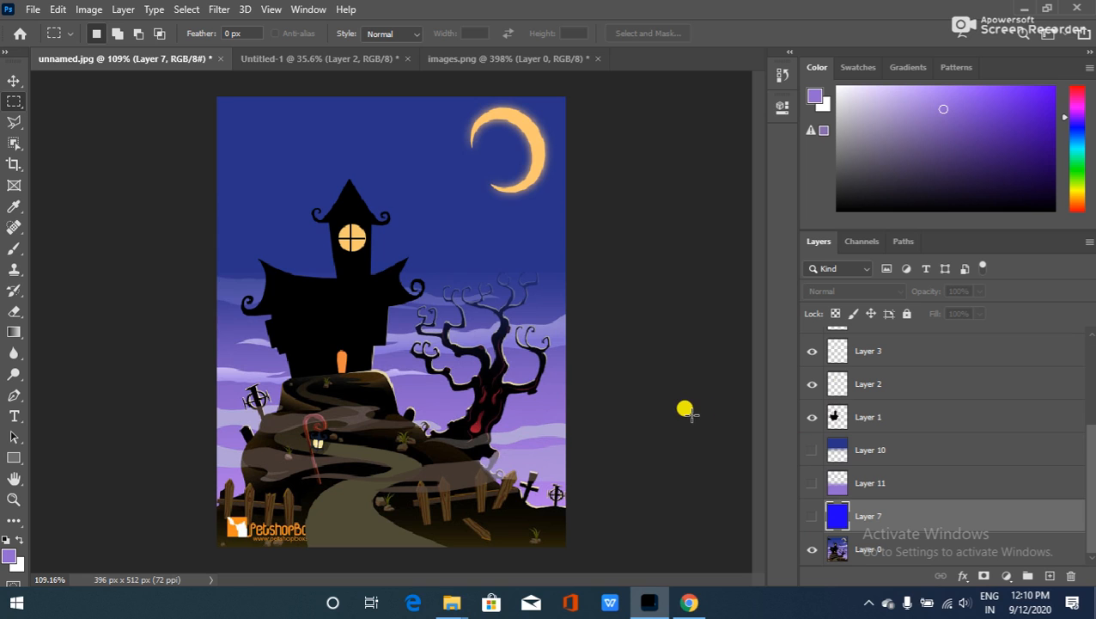